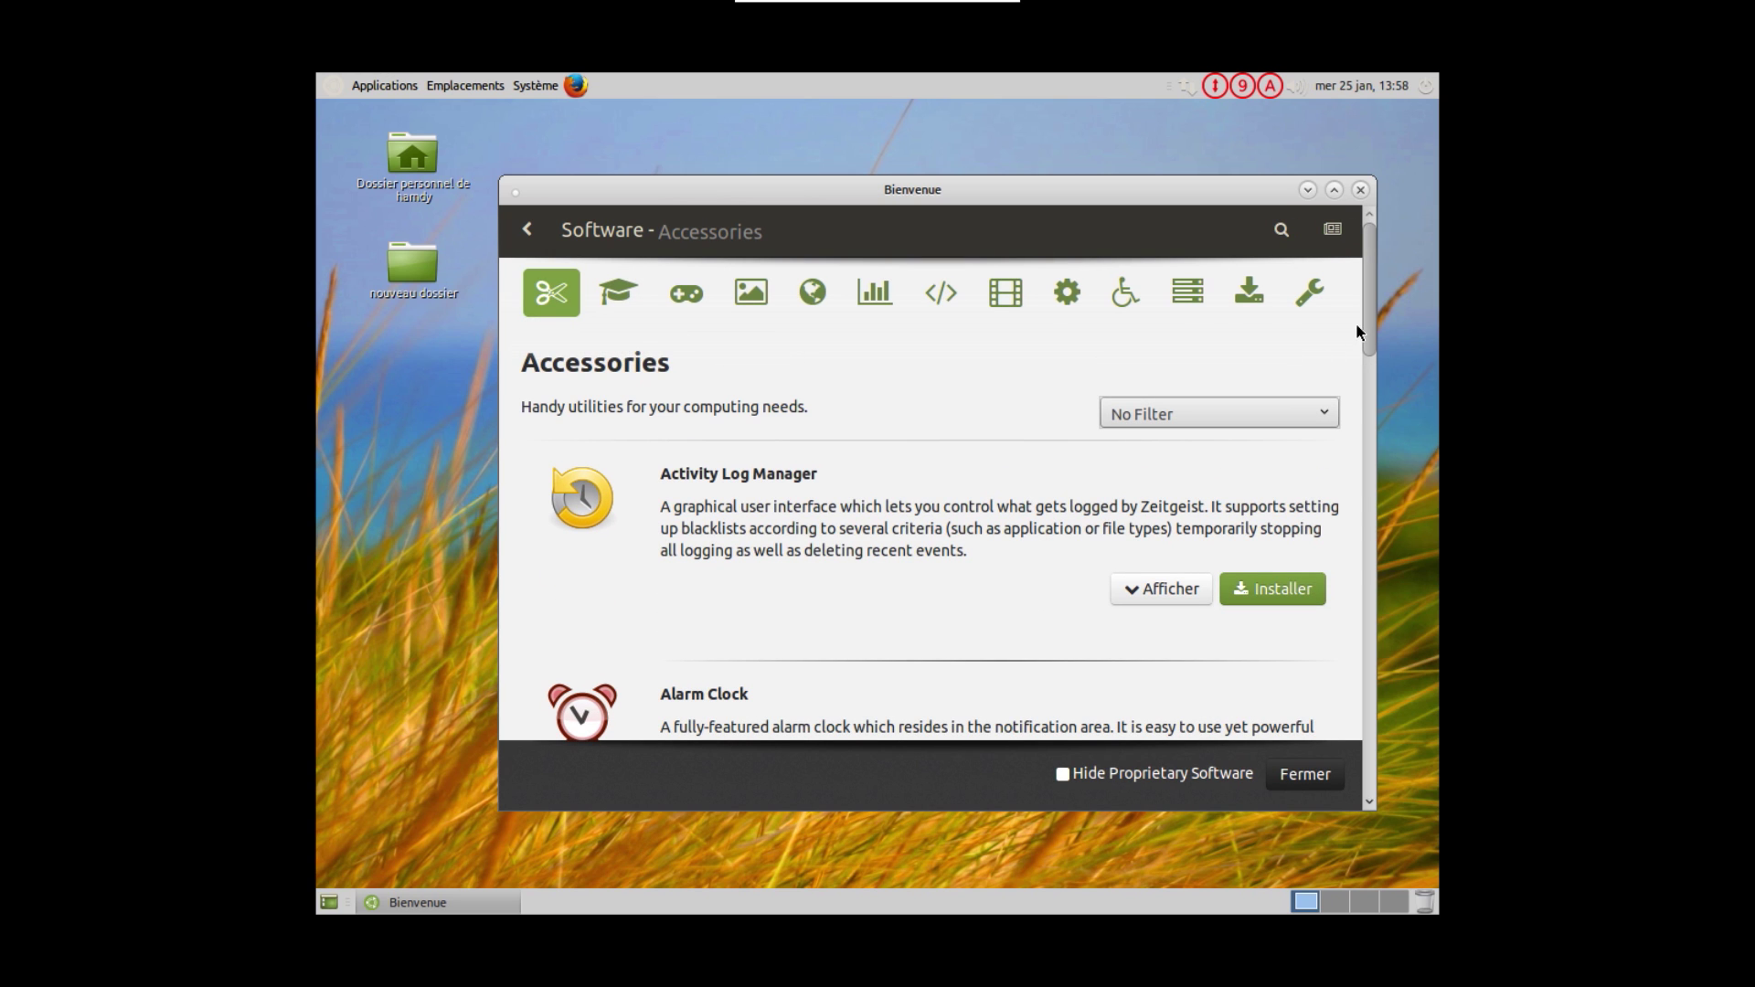
Examine the software offered in the Accessories, Education, Games and Graphics categories
left_click_drag(1369, 311, 1381, 550)
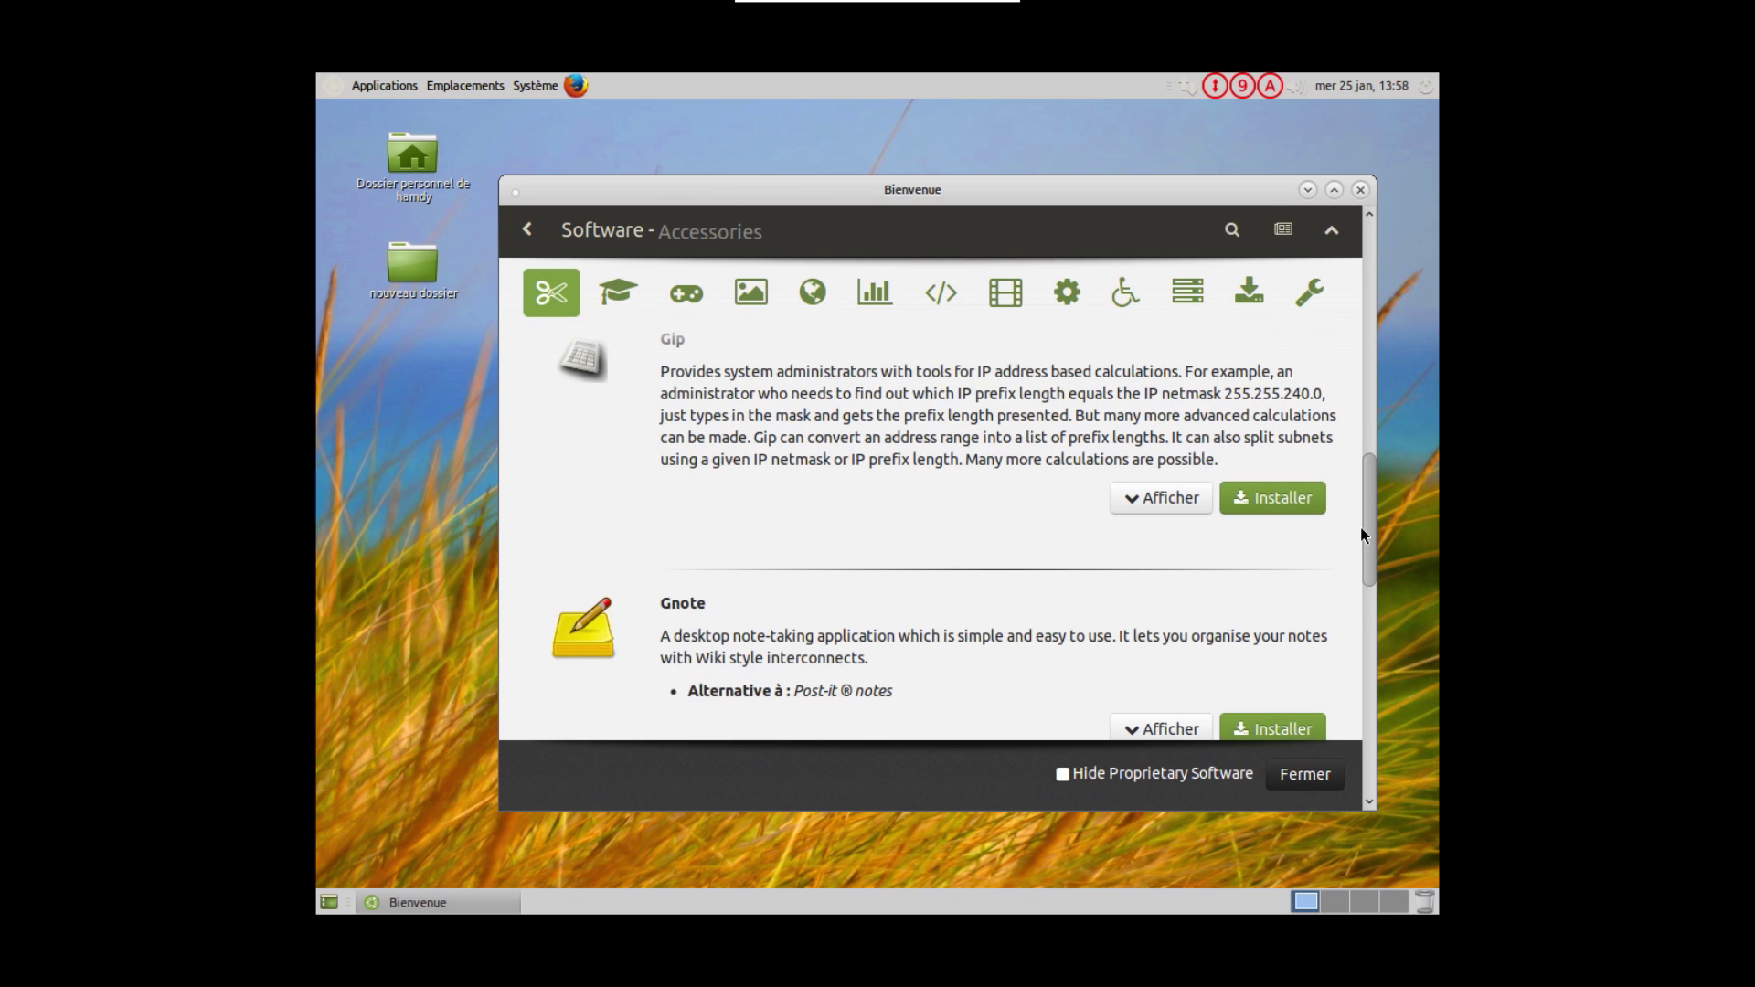
left_click(620, 293)
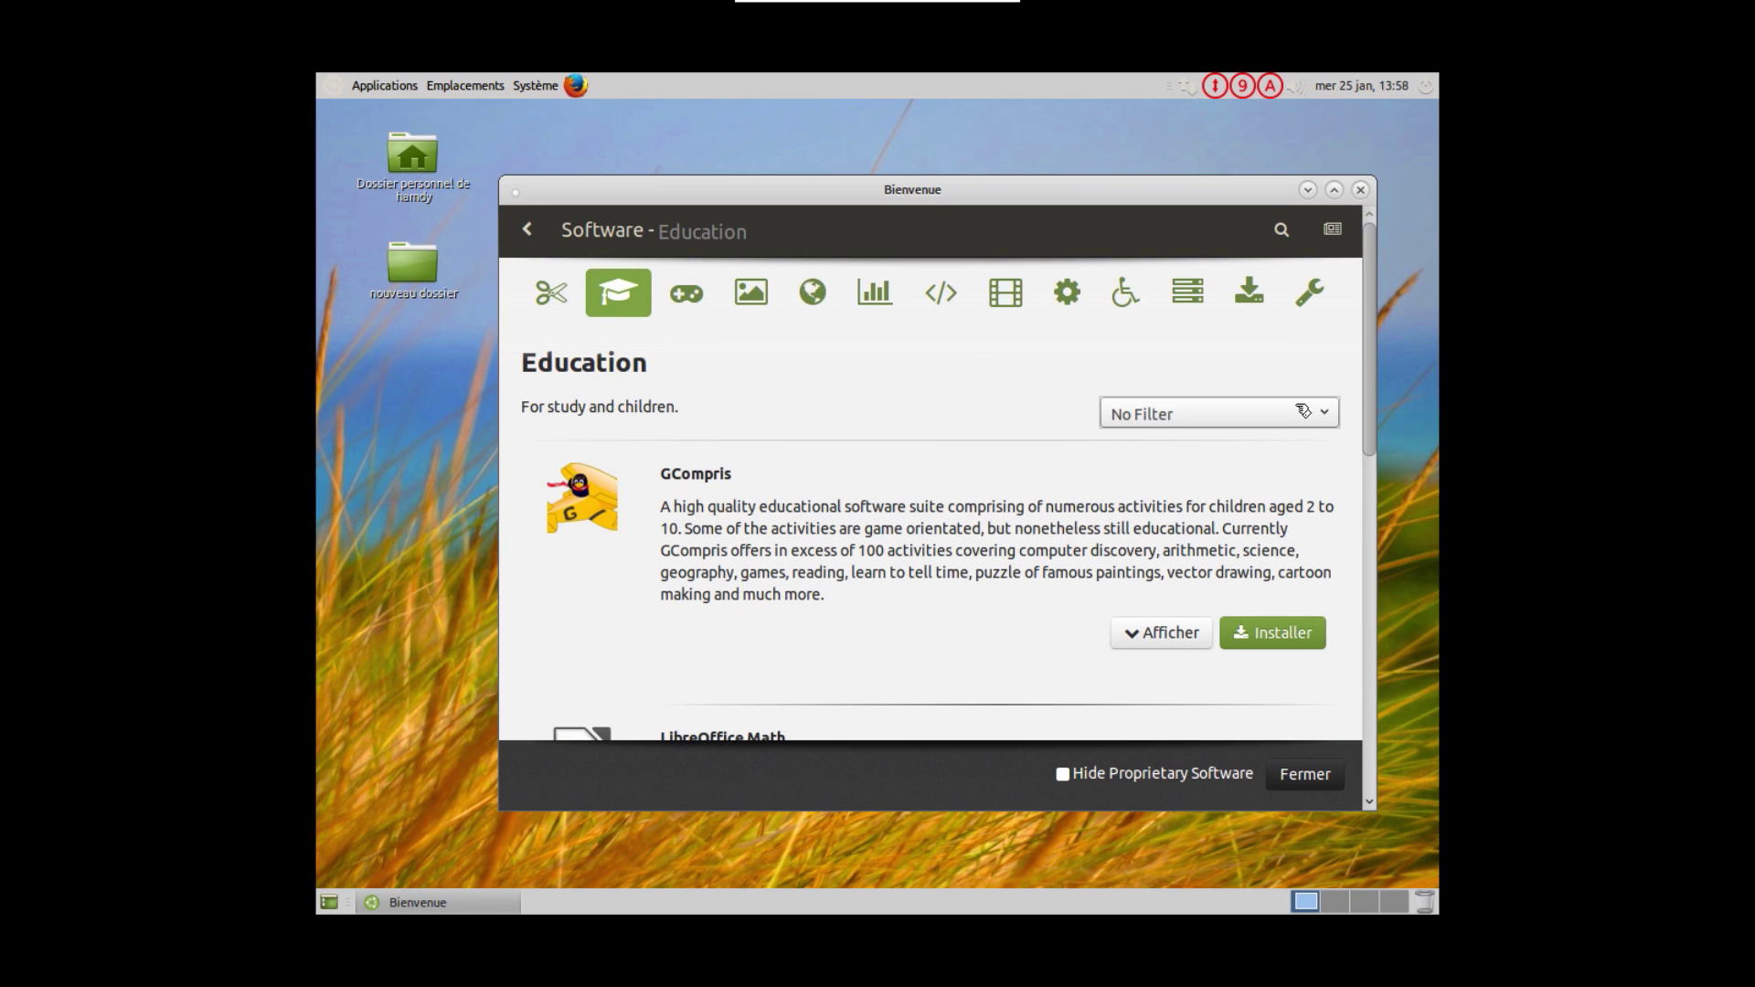
mouse_move(1369, 361)
left_mouse_down()
mouse_move(1381, 633)
mouse_move(1372, 347)
left_mouse_up()
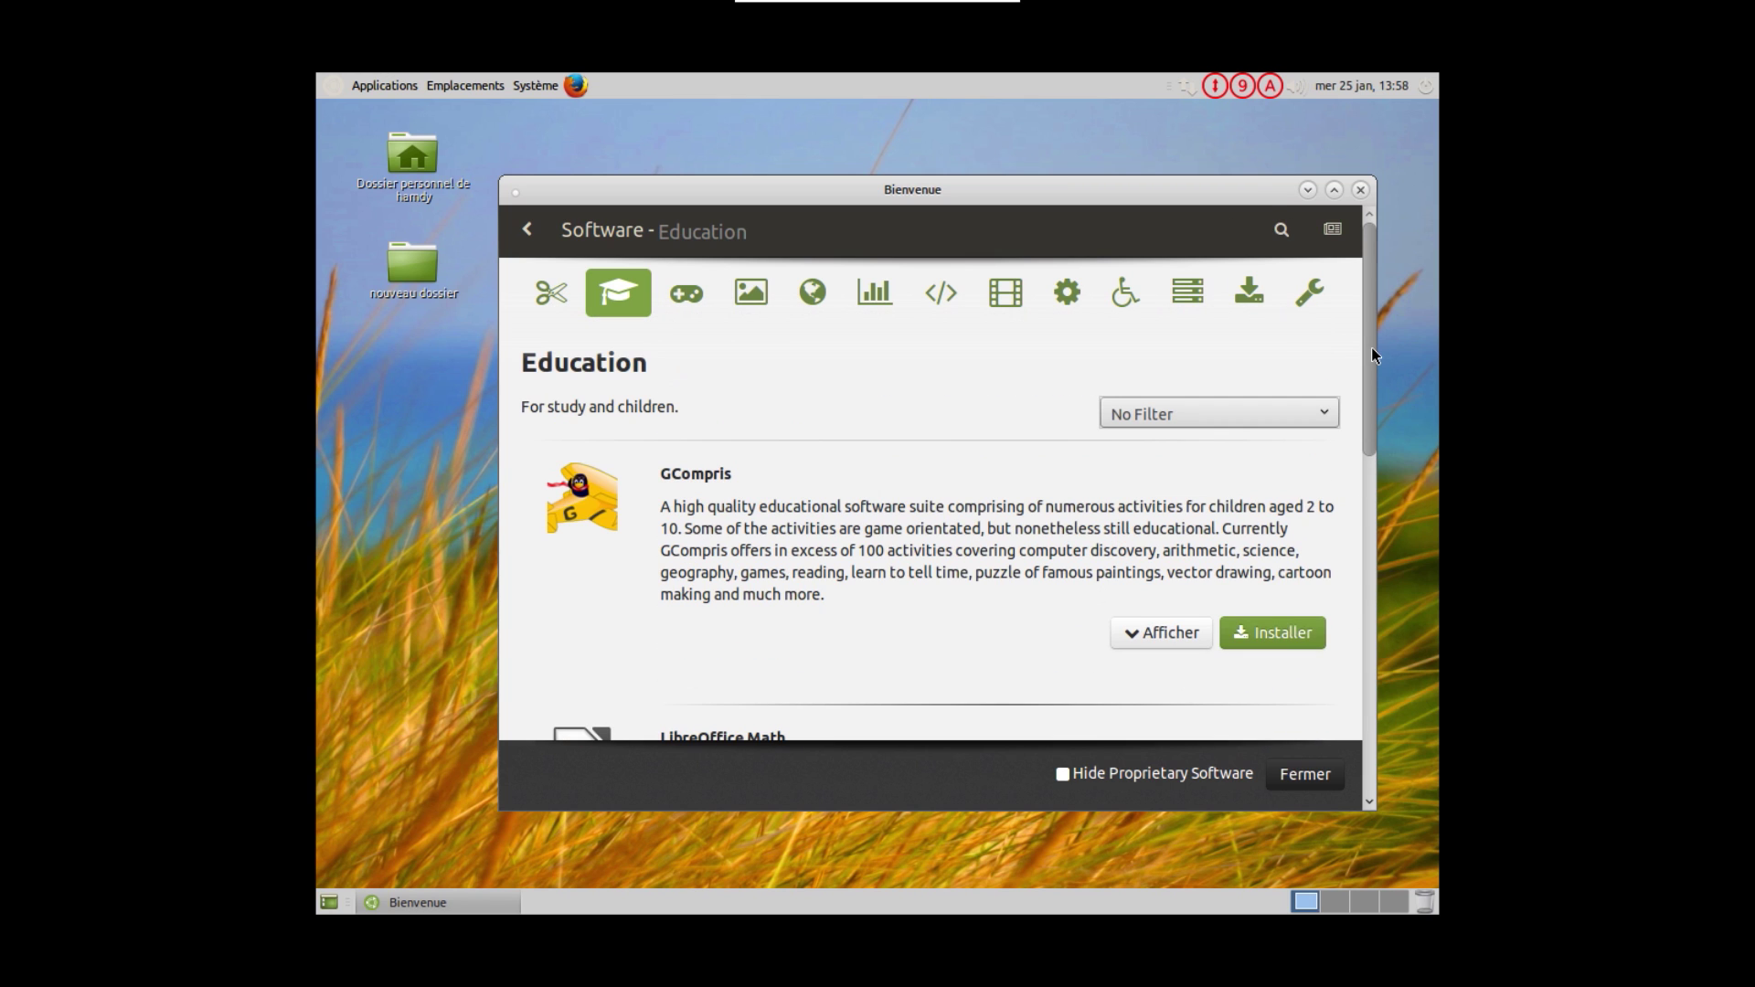
left_click(694, 294)
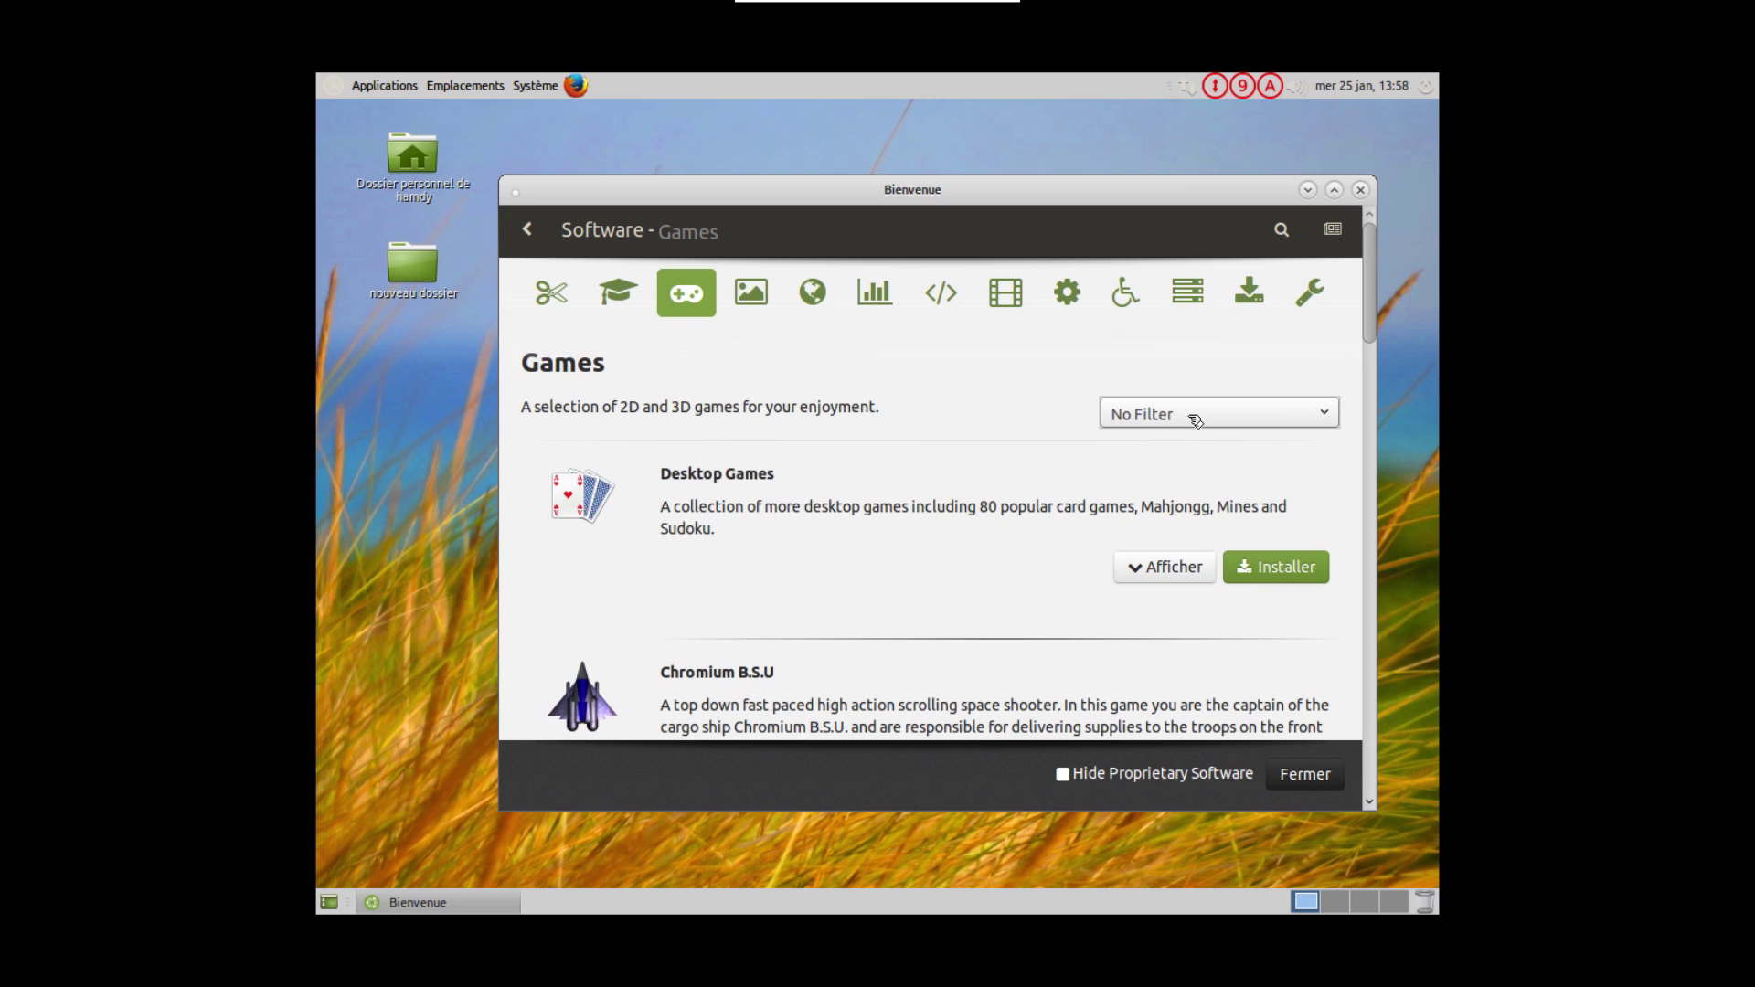
left_click_drag(1370, 309, 1397, 287)
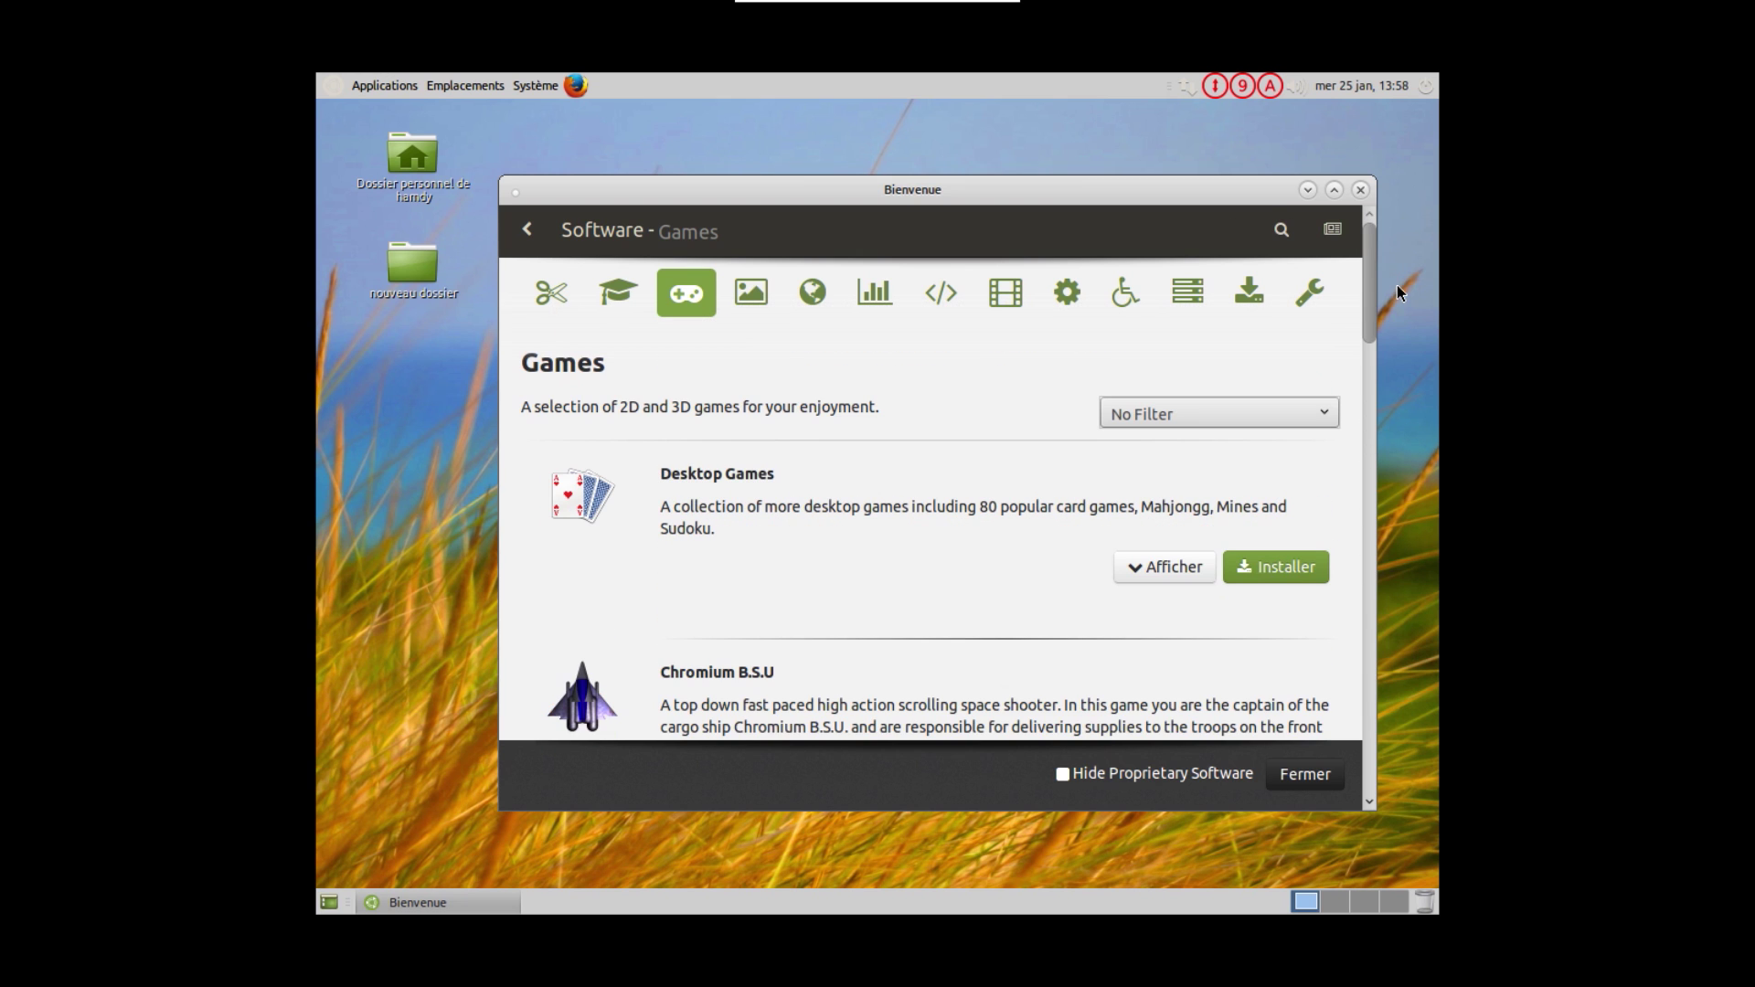
left_click(750, 295)
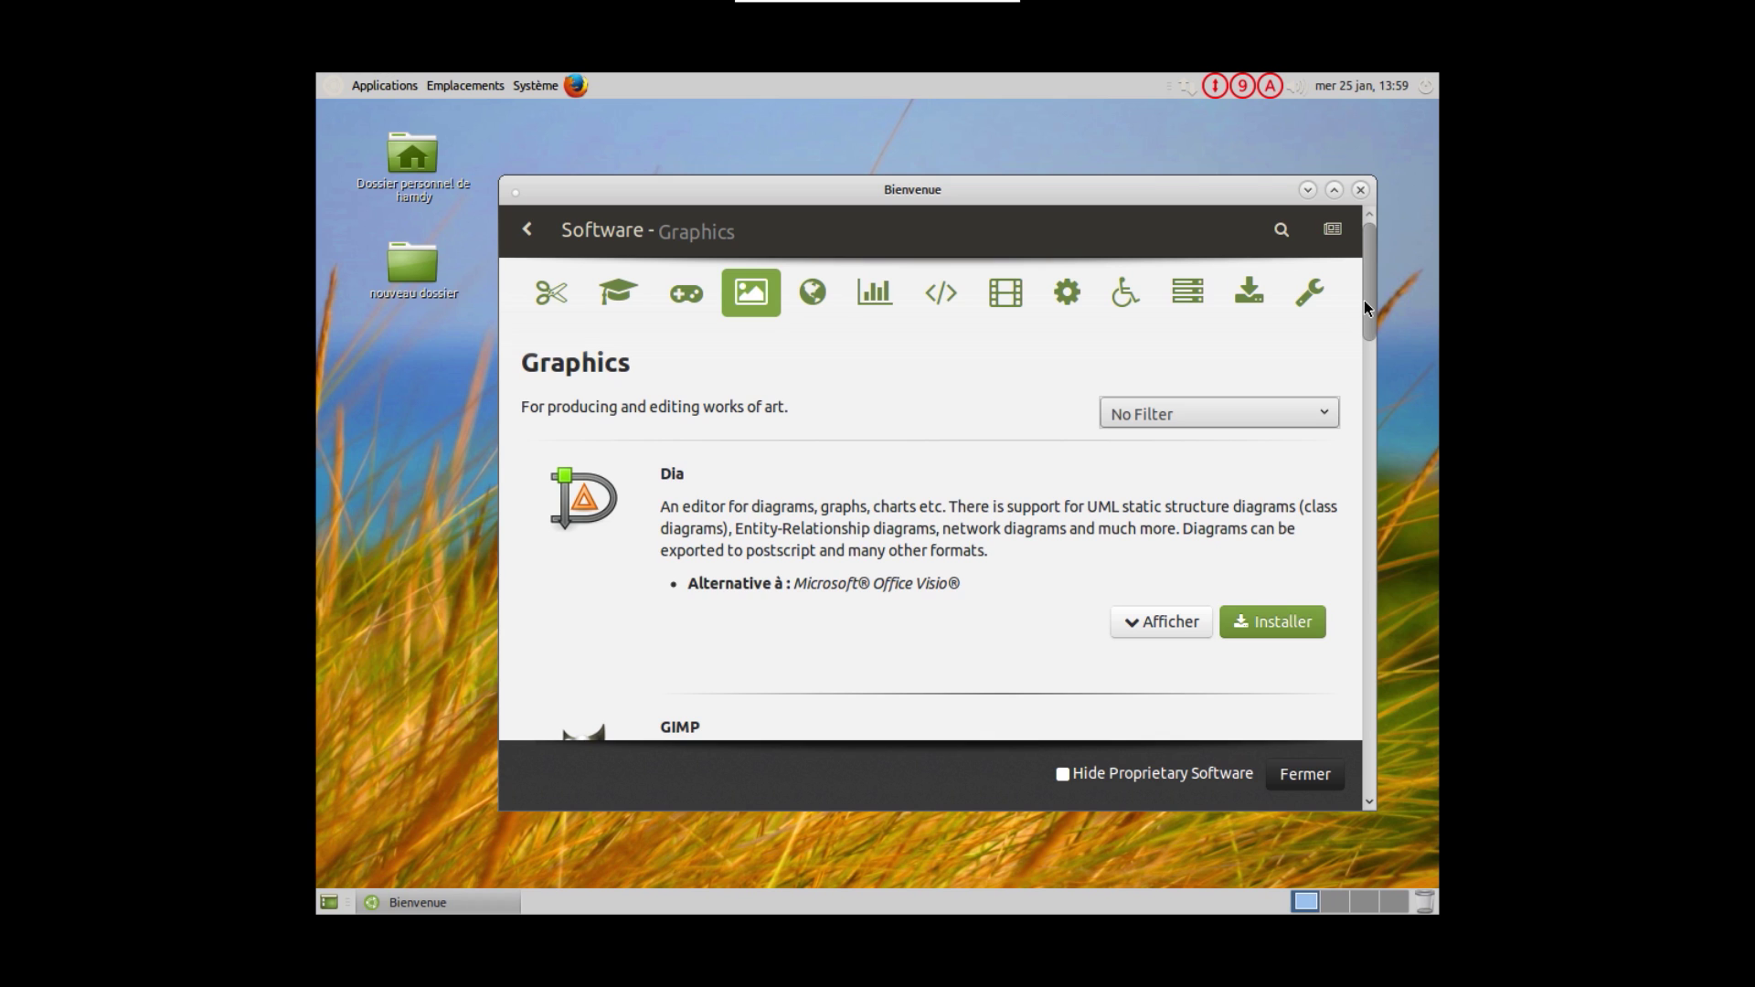
mouse_move(1364, 299)
left_mouse_down()
mouse_move(1385, 528)
mouse_move(1391, 279)
mouse_move(1374, 271)
left_mouse_up()
Examine the software offered in the Internet, Office, Programming and Sound & Video categories
left_click(811, 302)
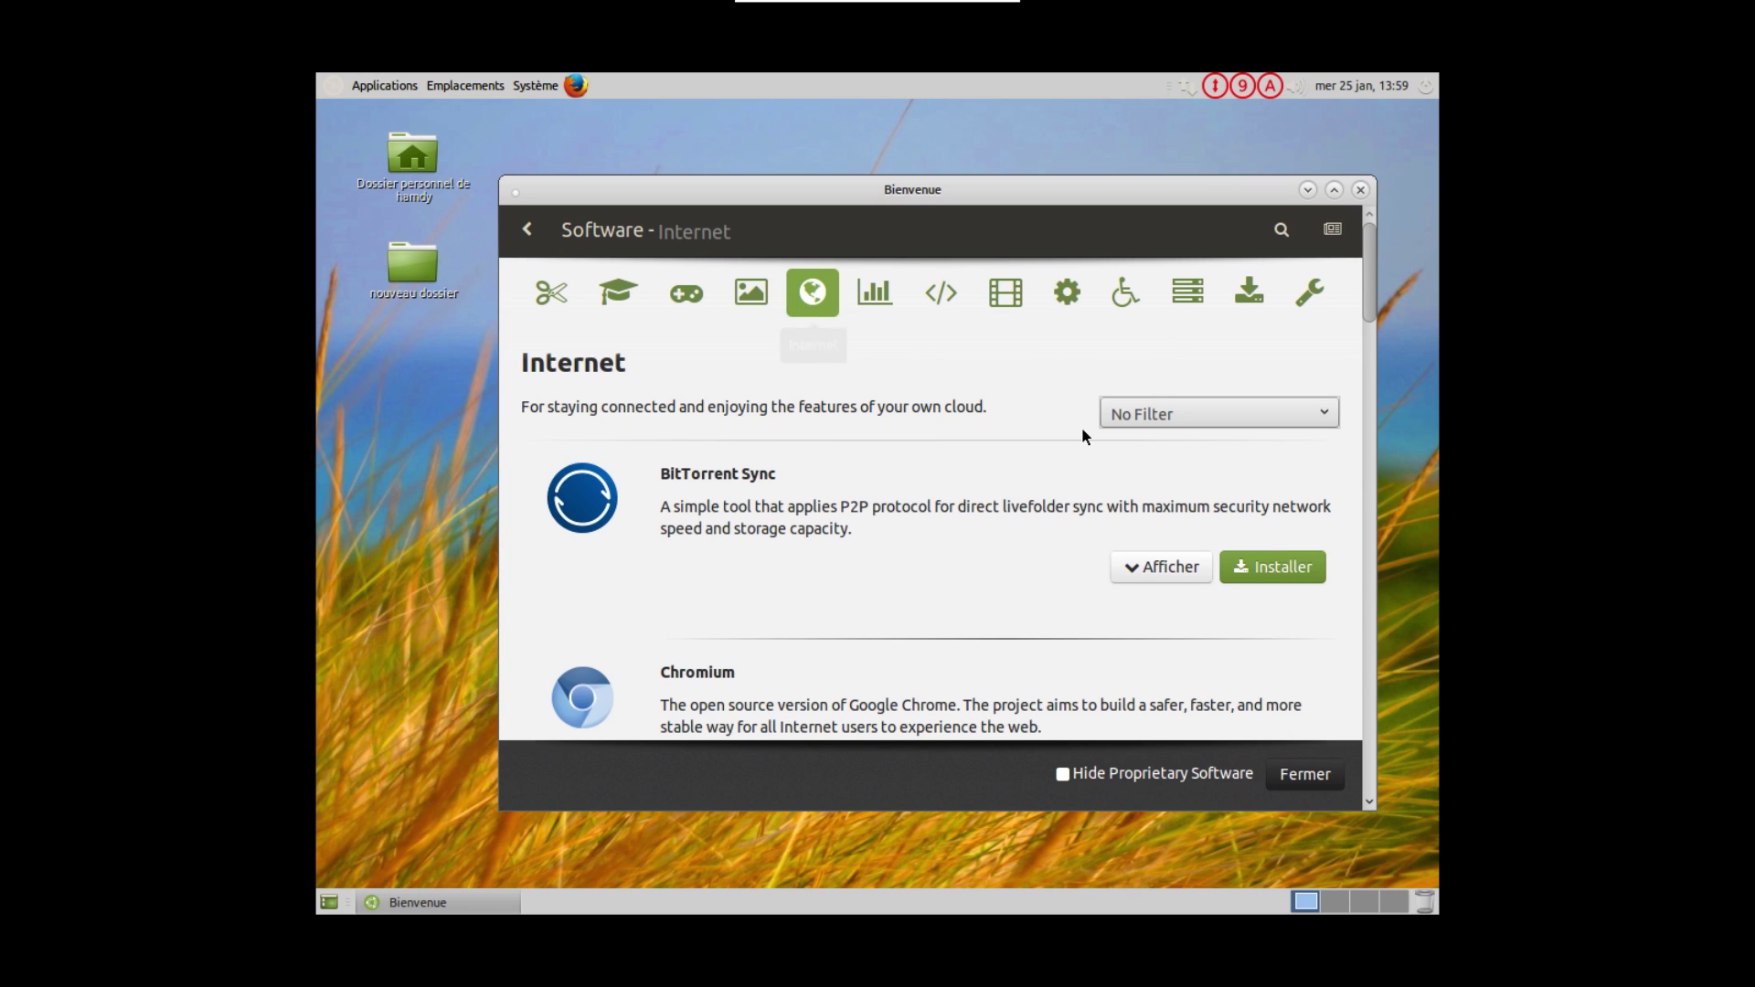
left_click_drag(1366, 288, 1380, 233)
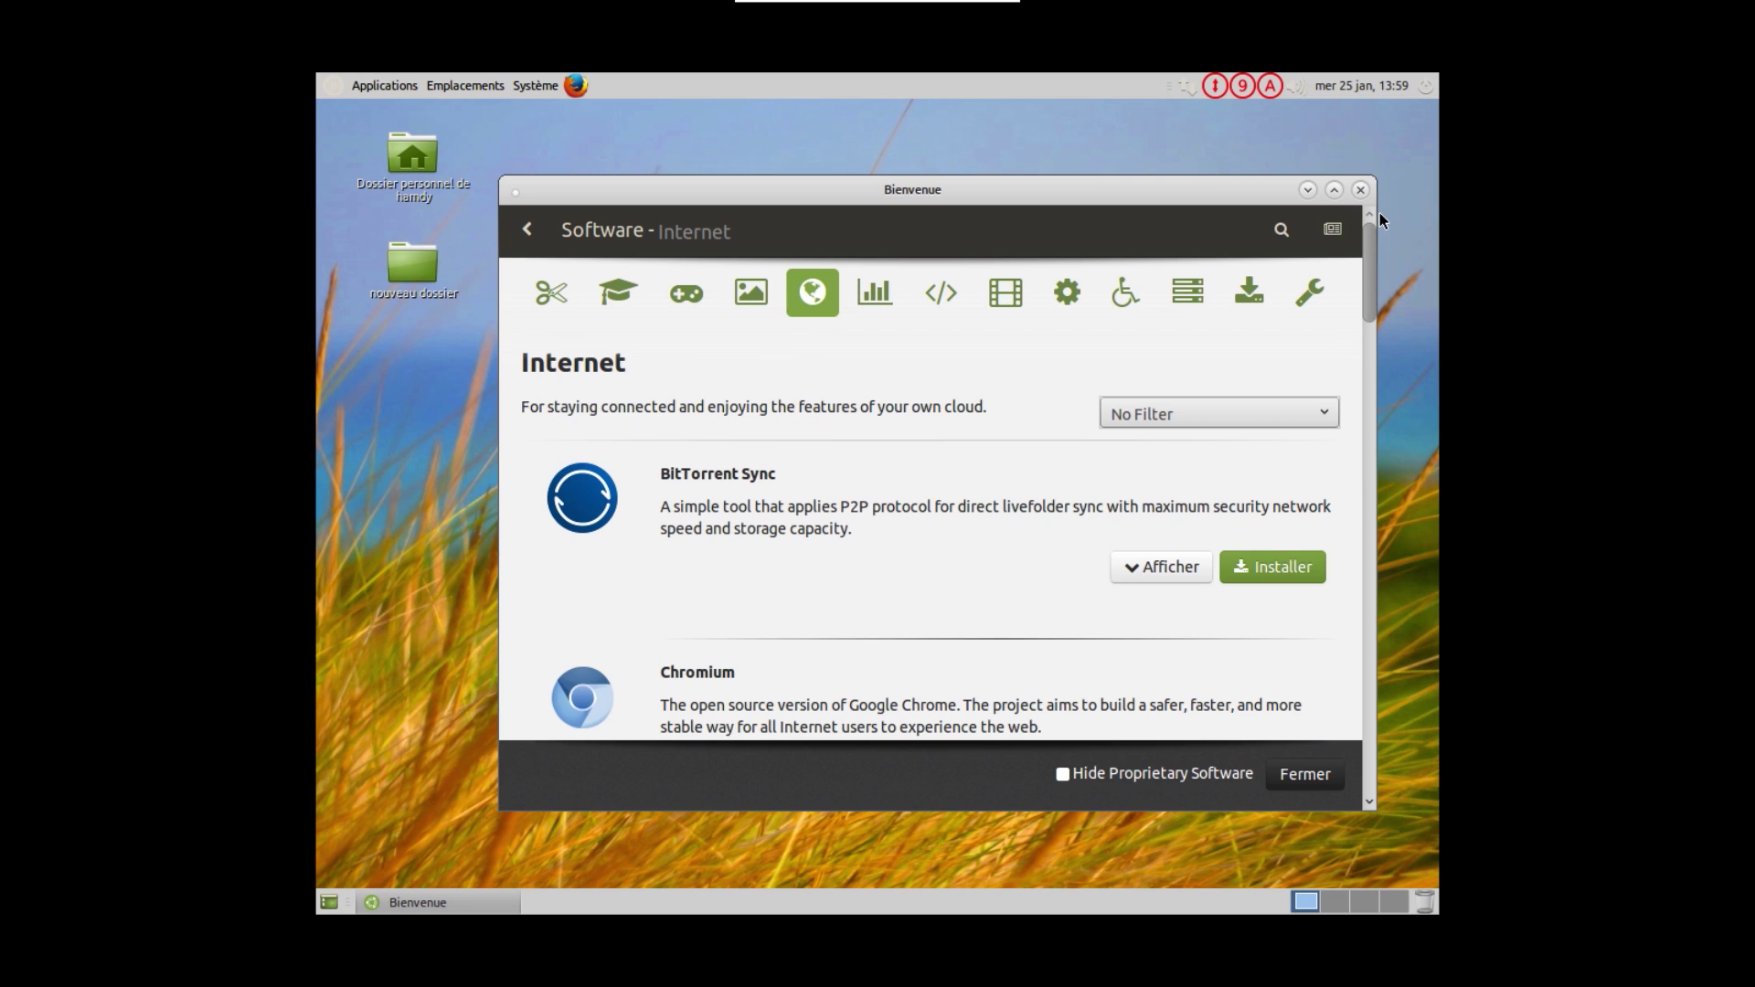
left_click(880, 293)
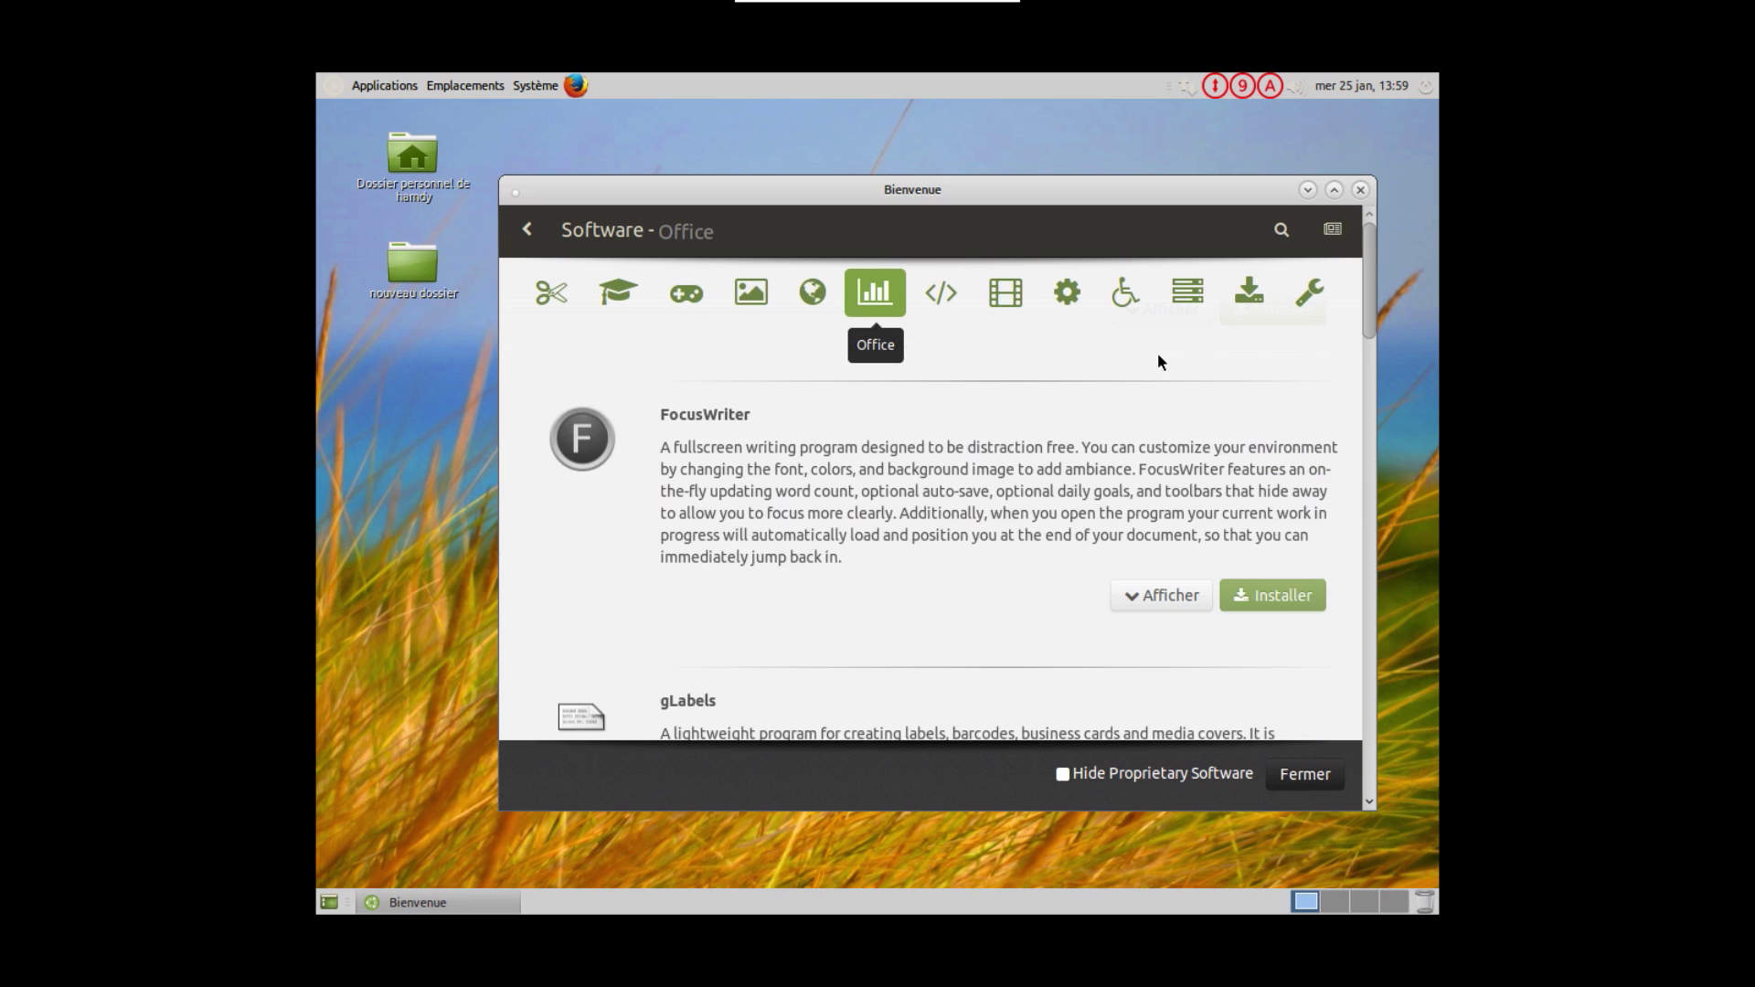
left_click_drag(1367, 285, 1372, 228)
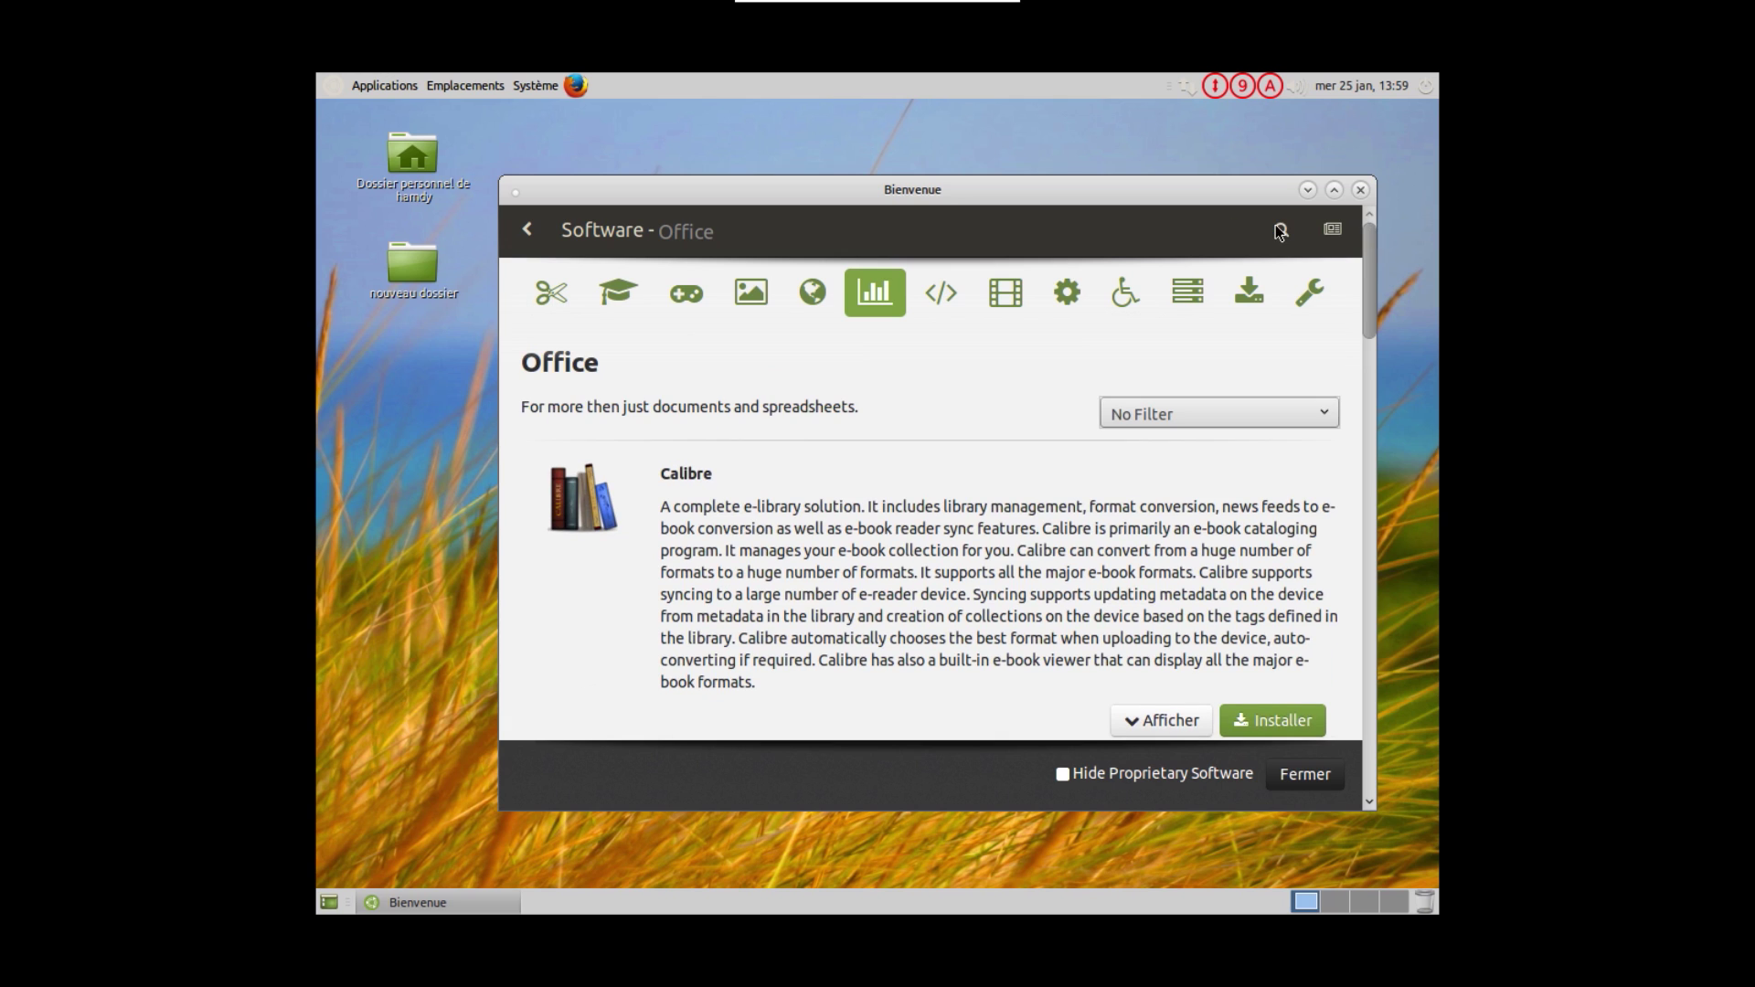
left_click(937, 306)
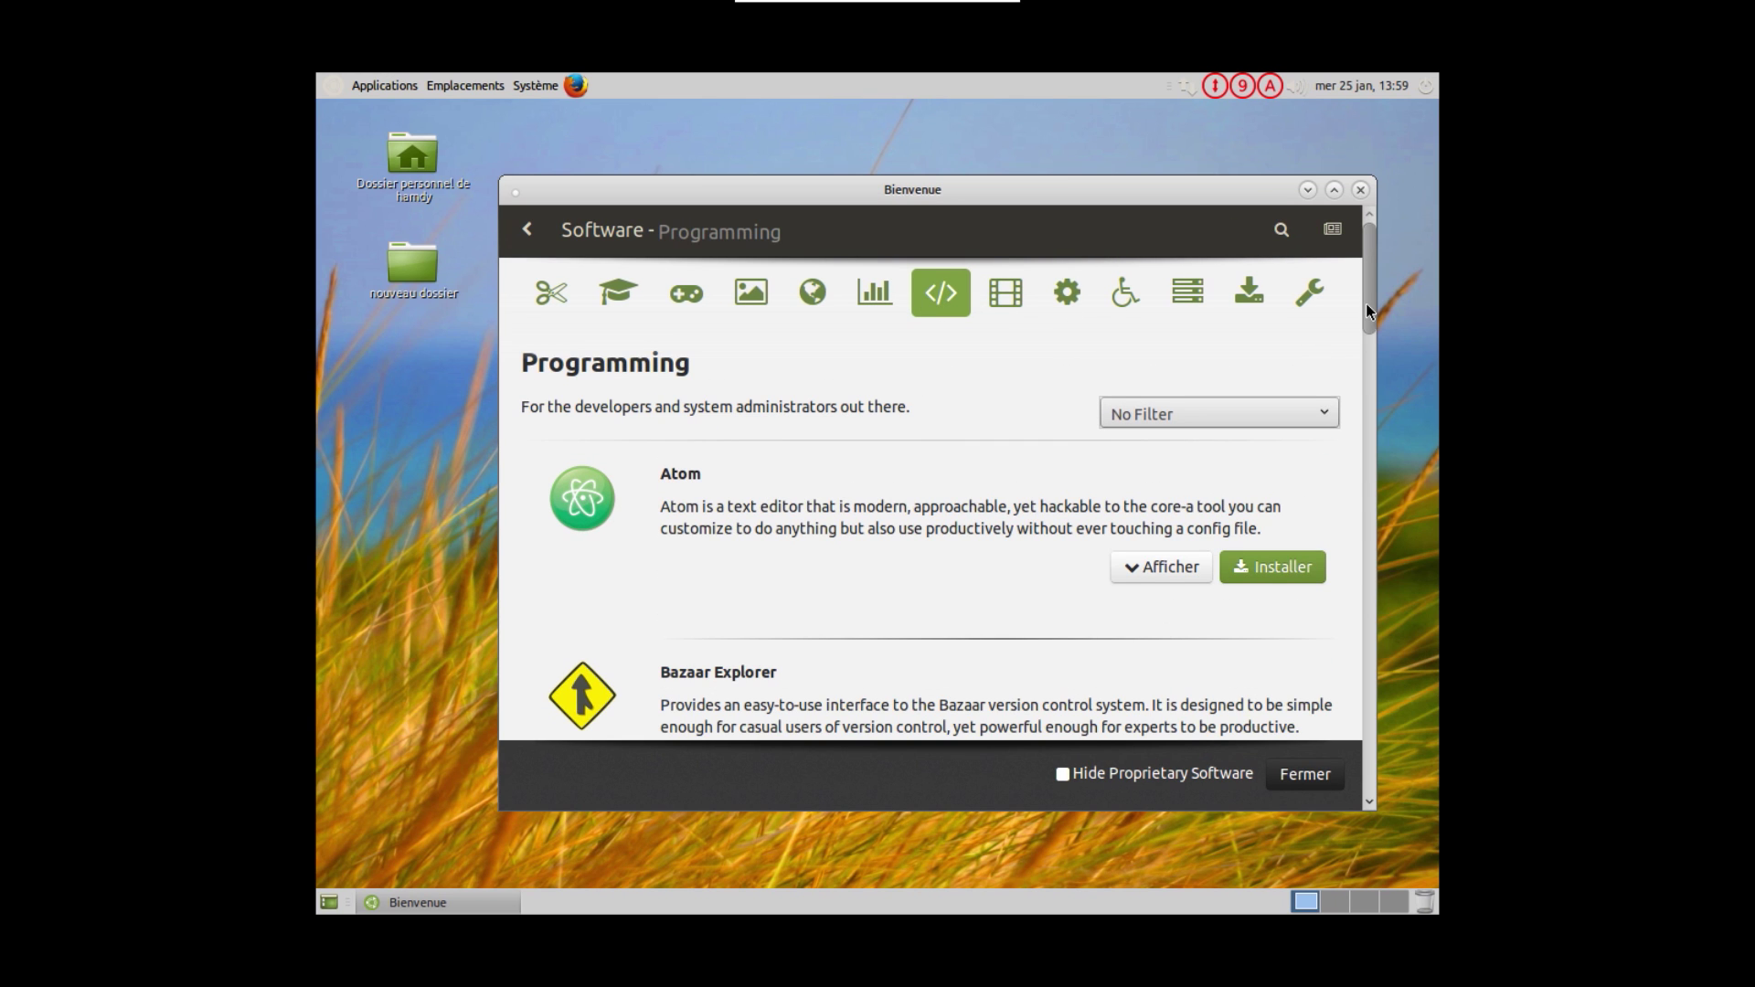
left_click_drag(1366, 300, 1388, 540)
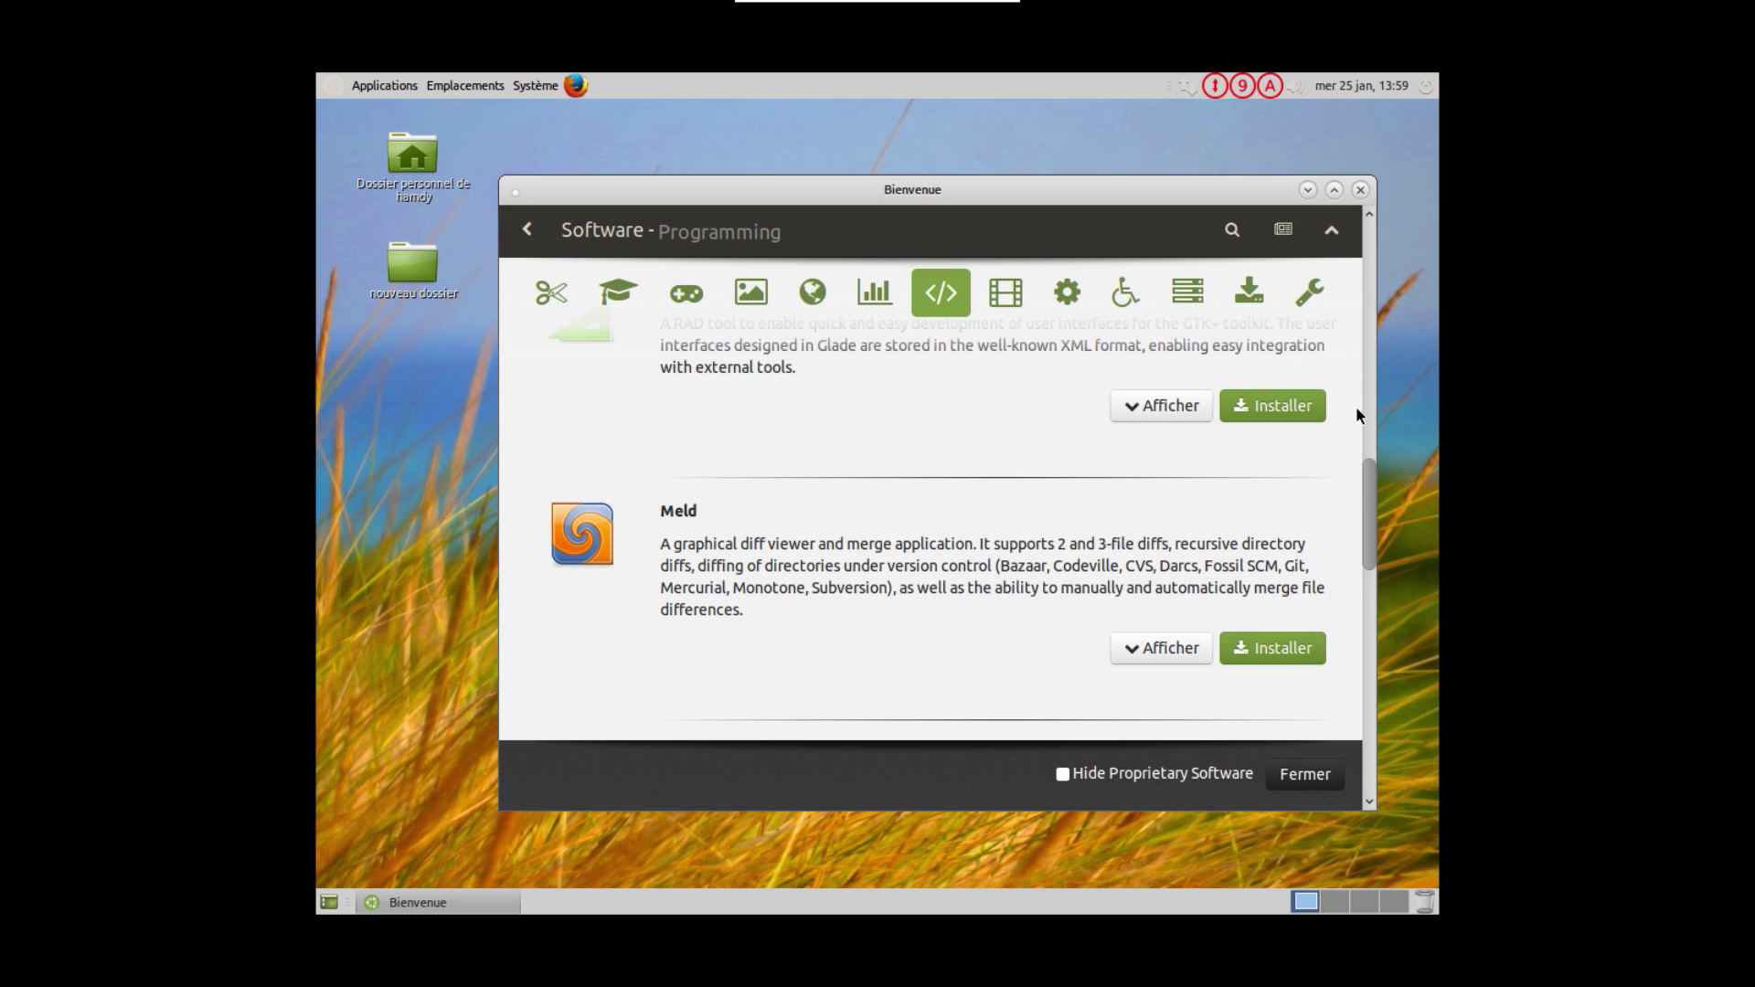
scroll(1358, 365, "up", 10)
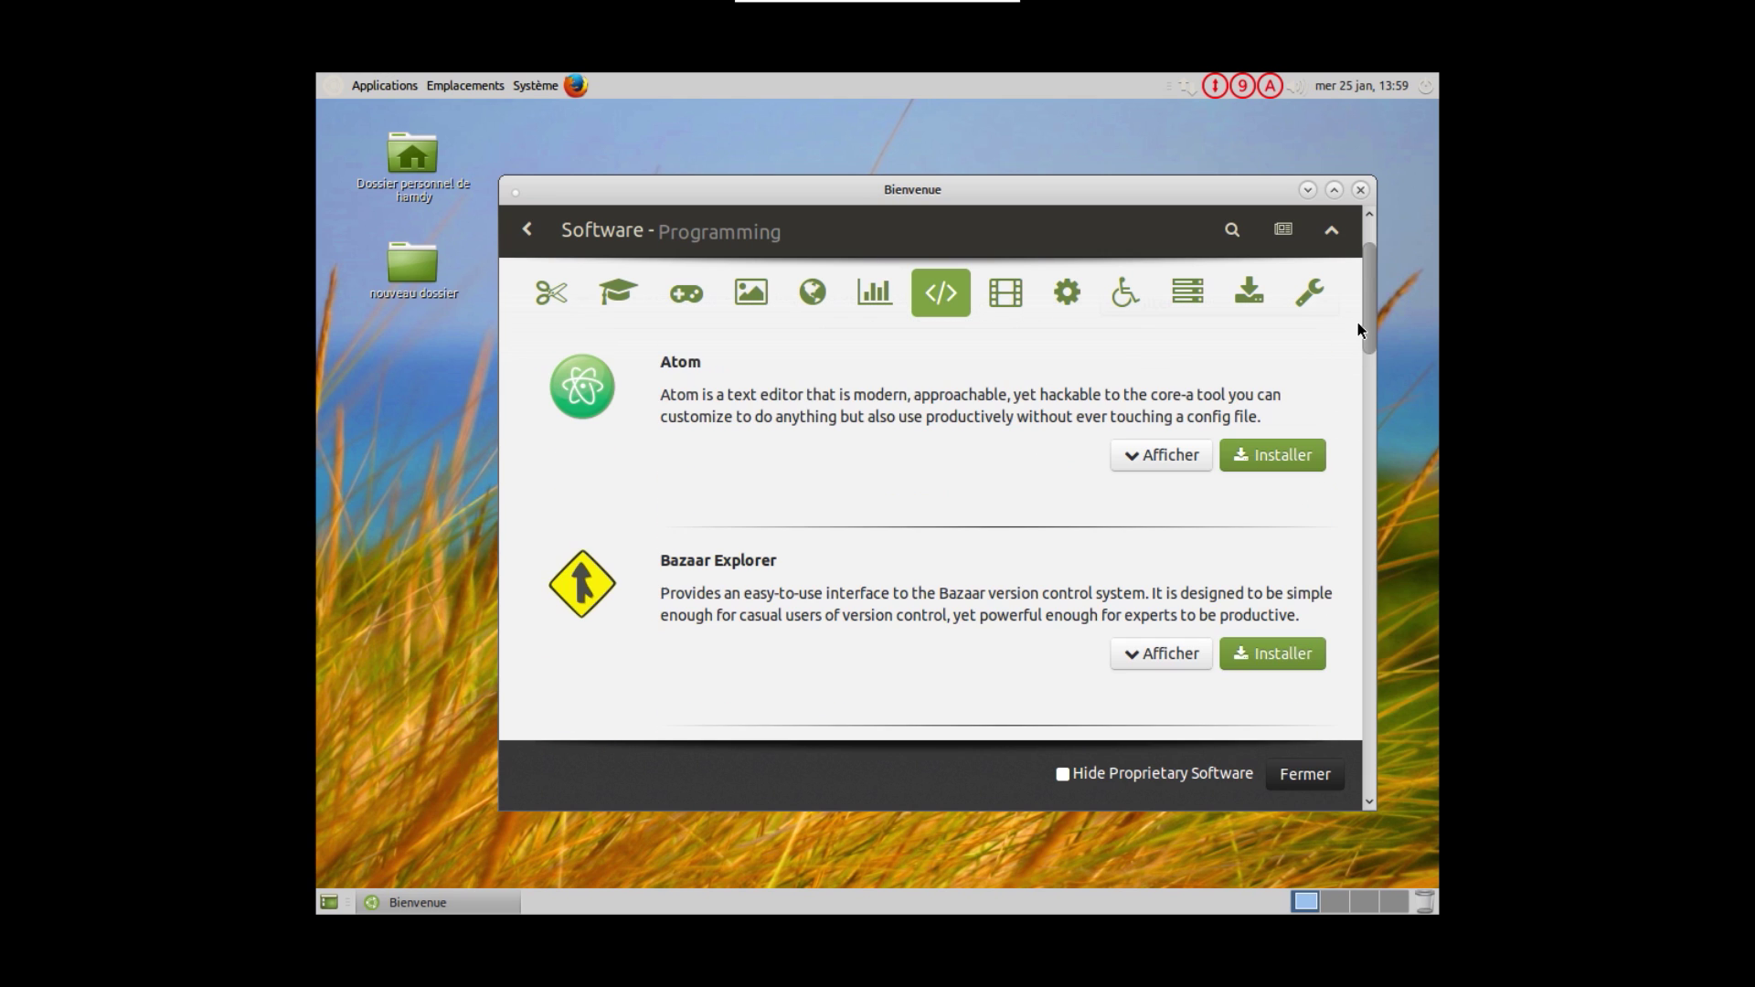
left_click(1013, 294)
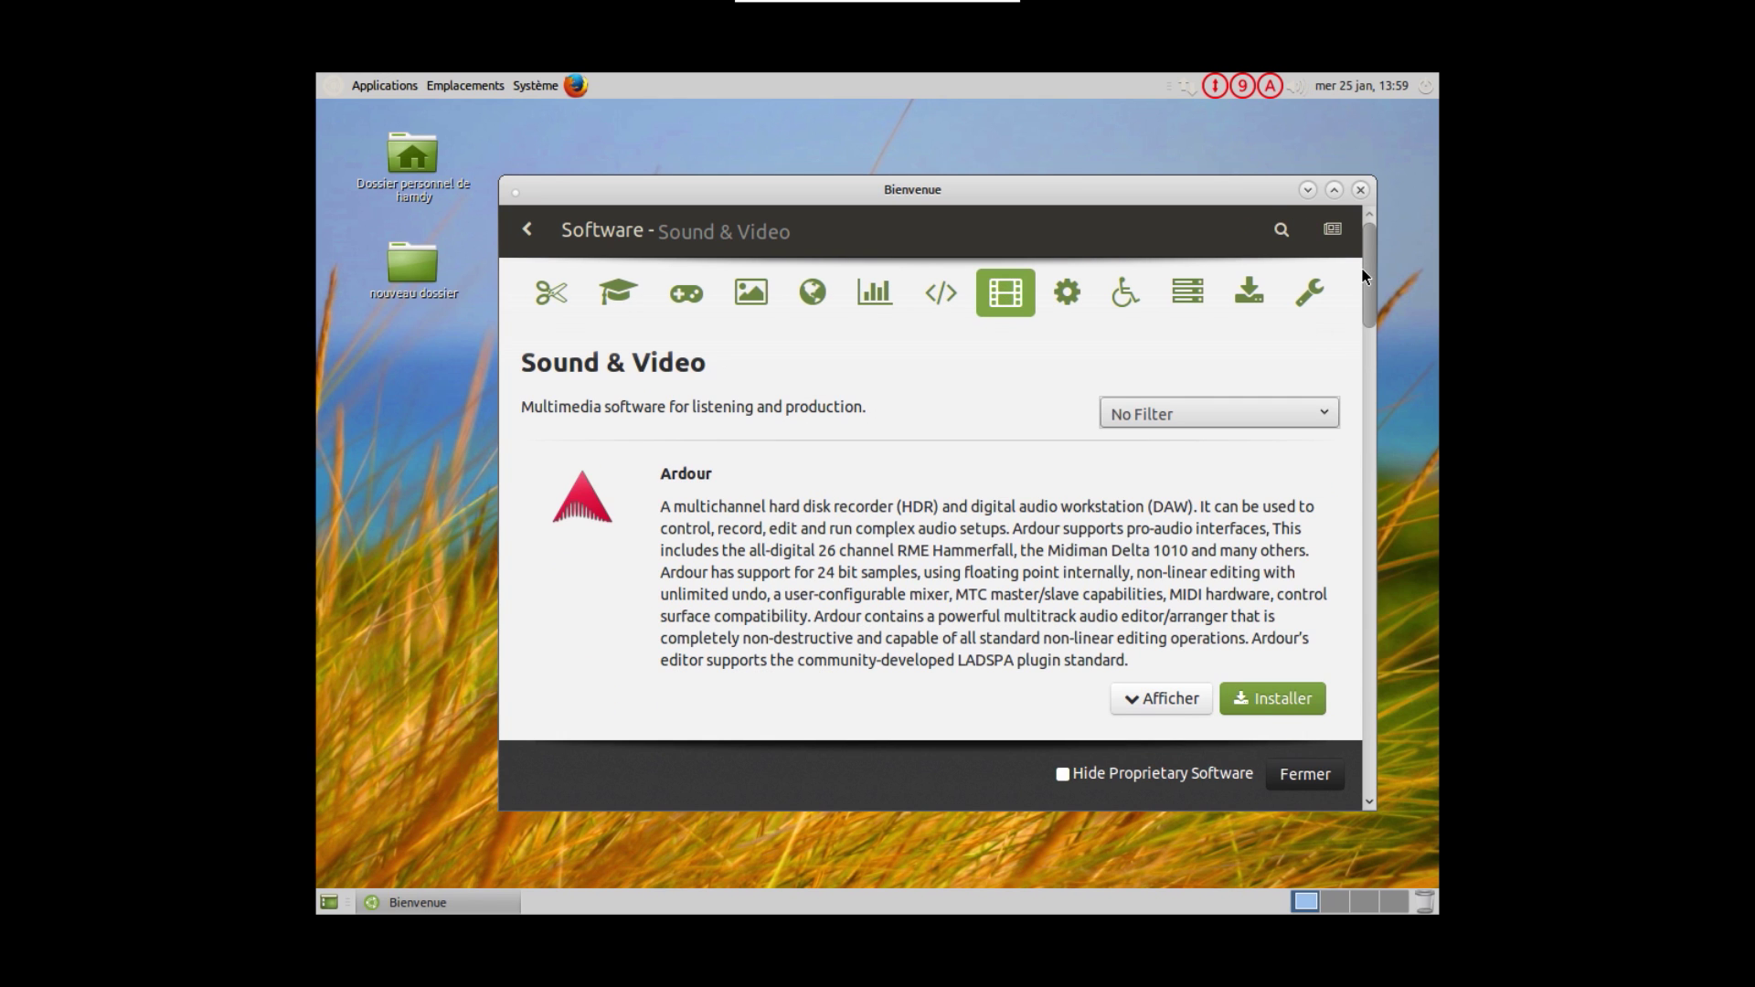
left_click_drag(1366, 298, 1368, 226)
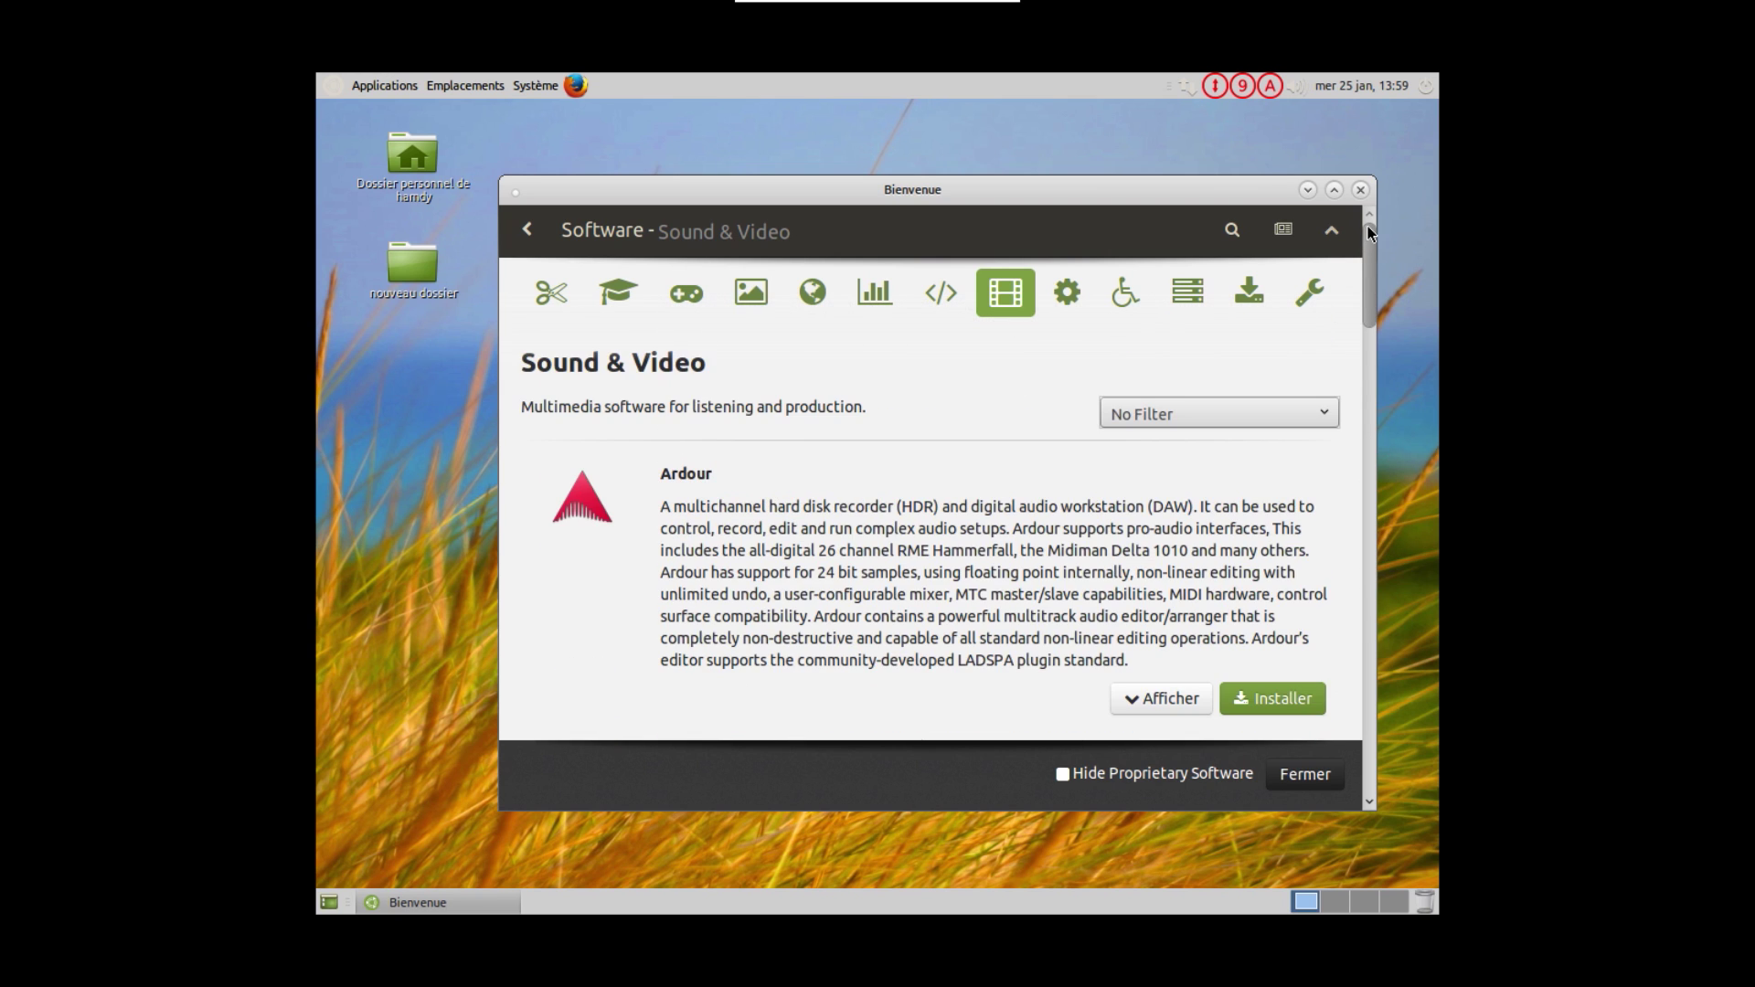
Examine the software offered in the System Tools, Universal Access and Servers categories
left_click(1067, 294)
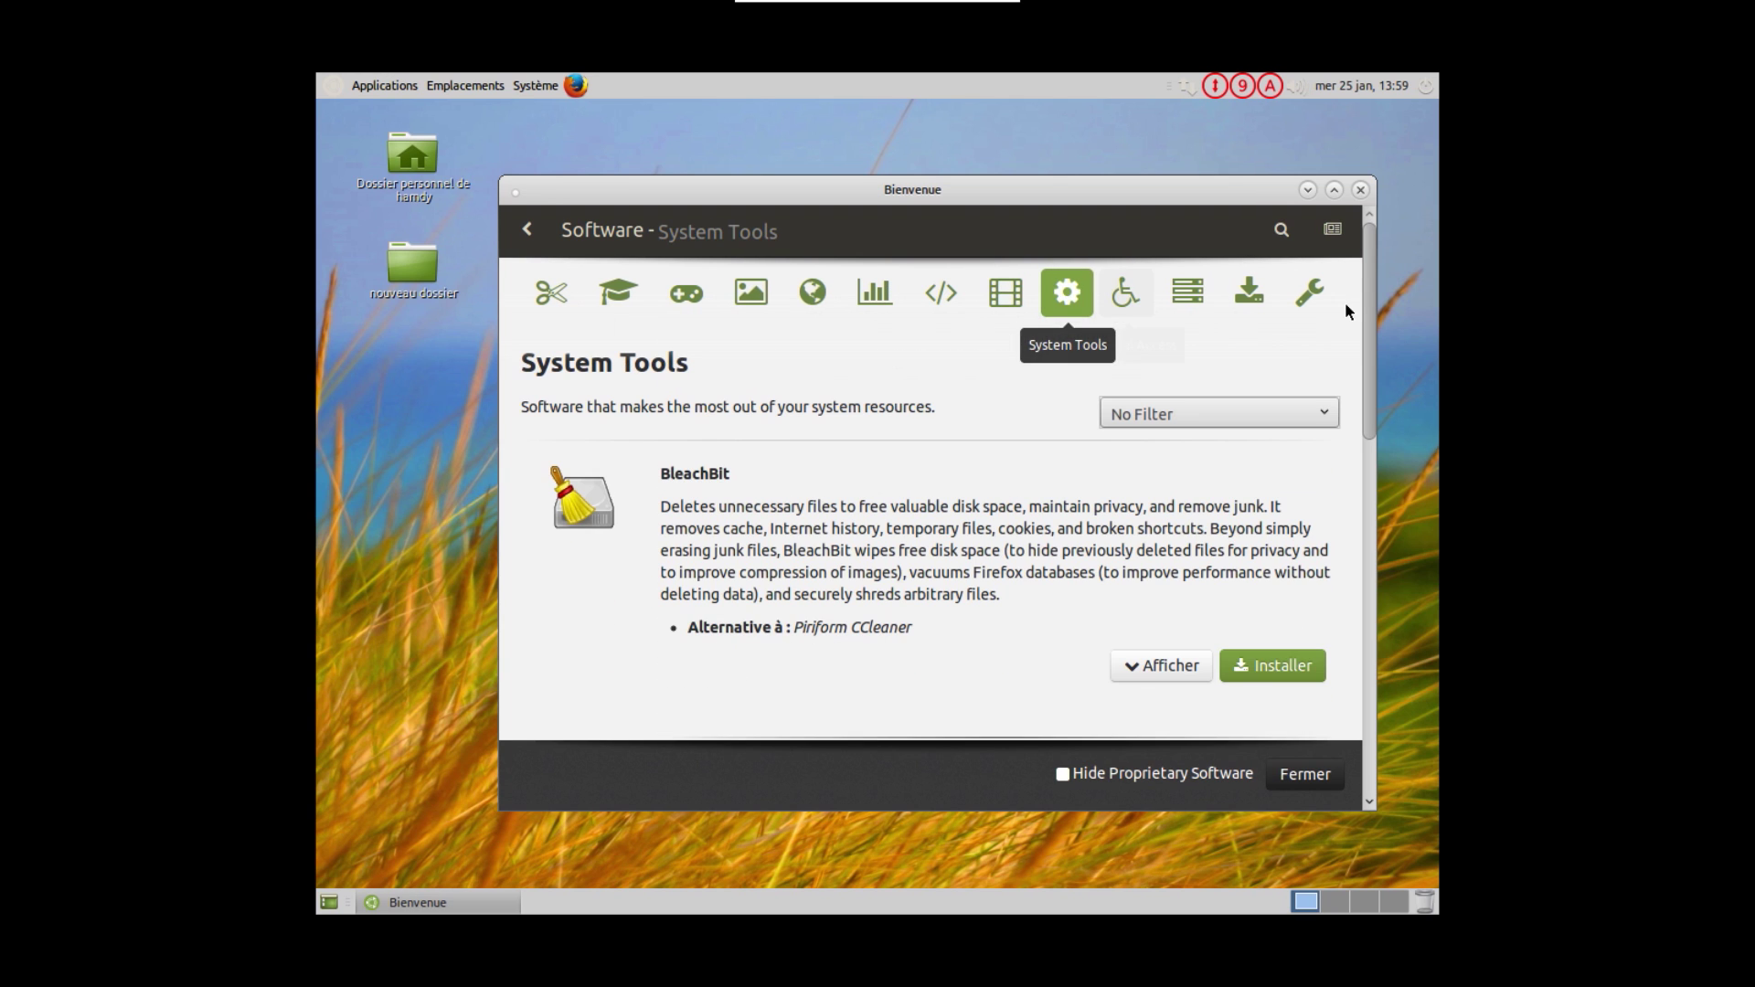
left_click_drag(1368, 293, 1368, 240)
left_click(1122, 293)
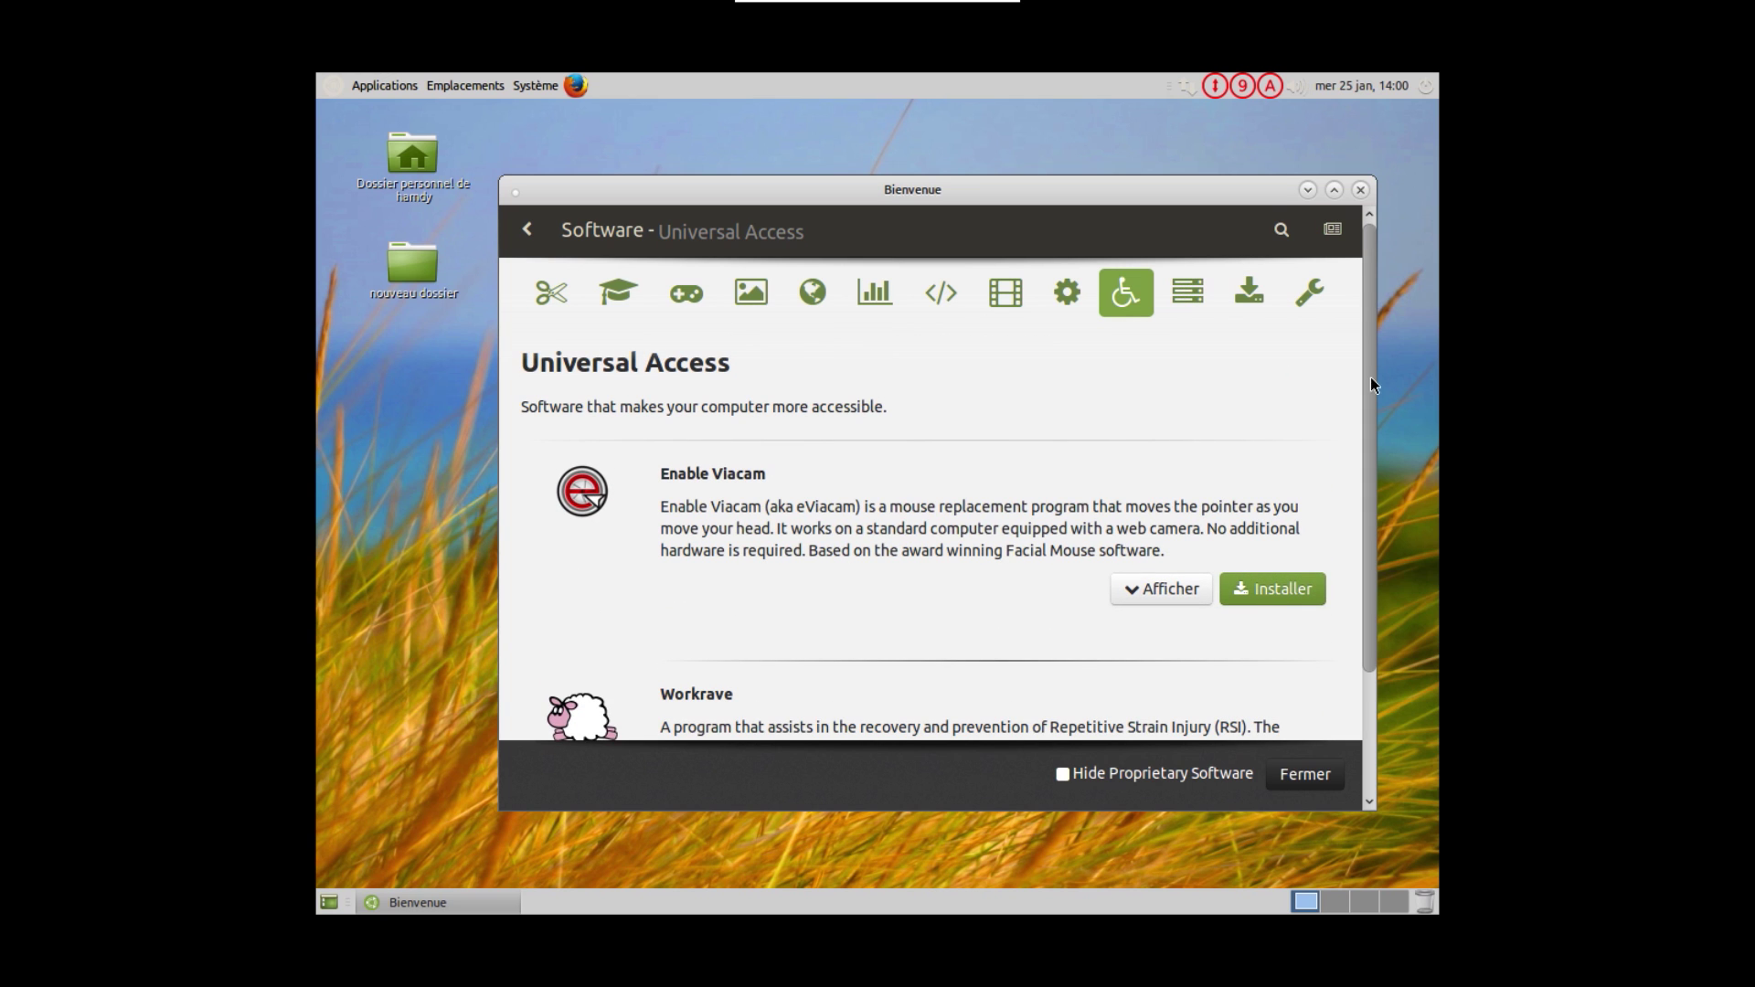
scroll(1372, 384, "down", 3)
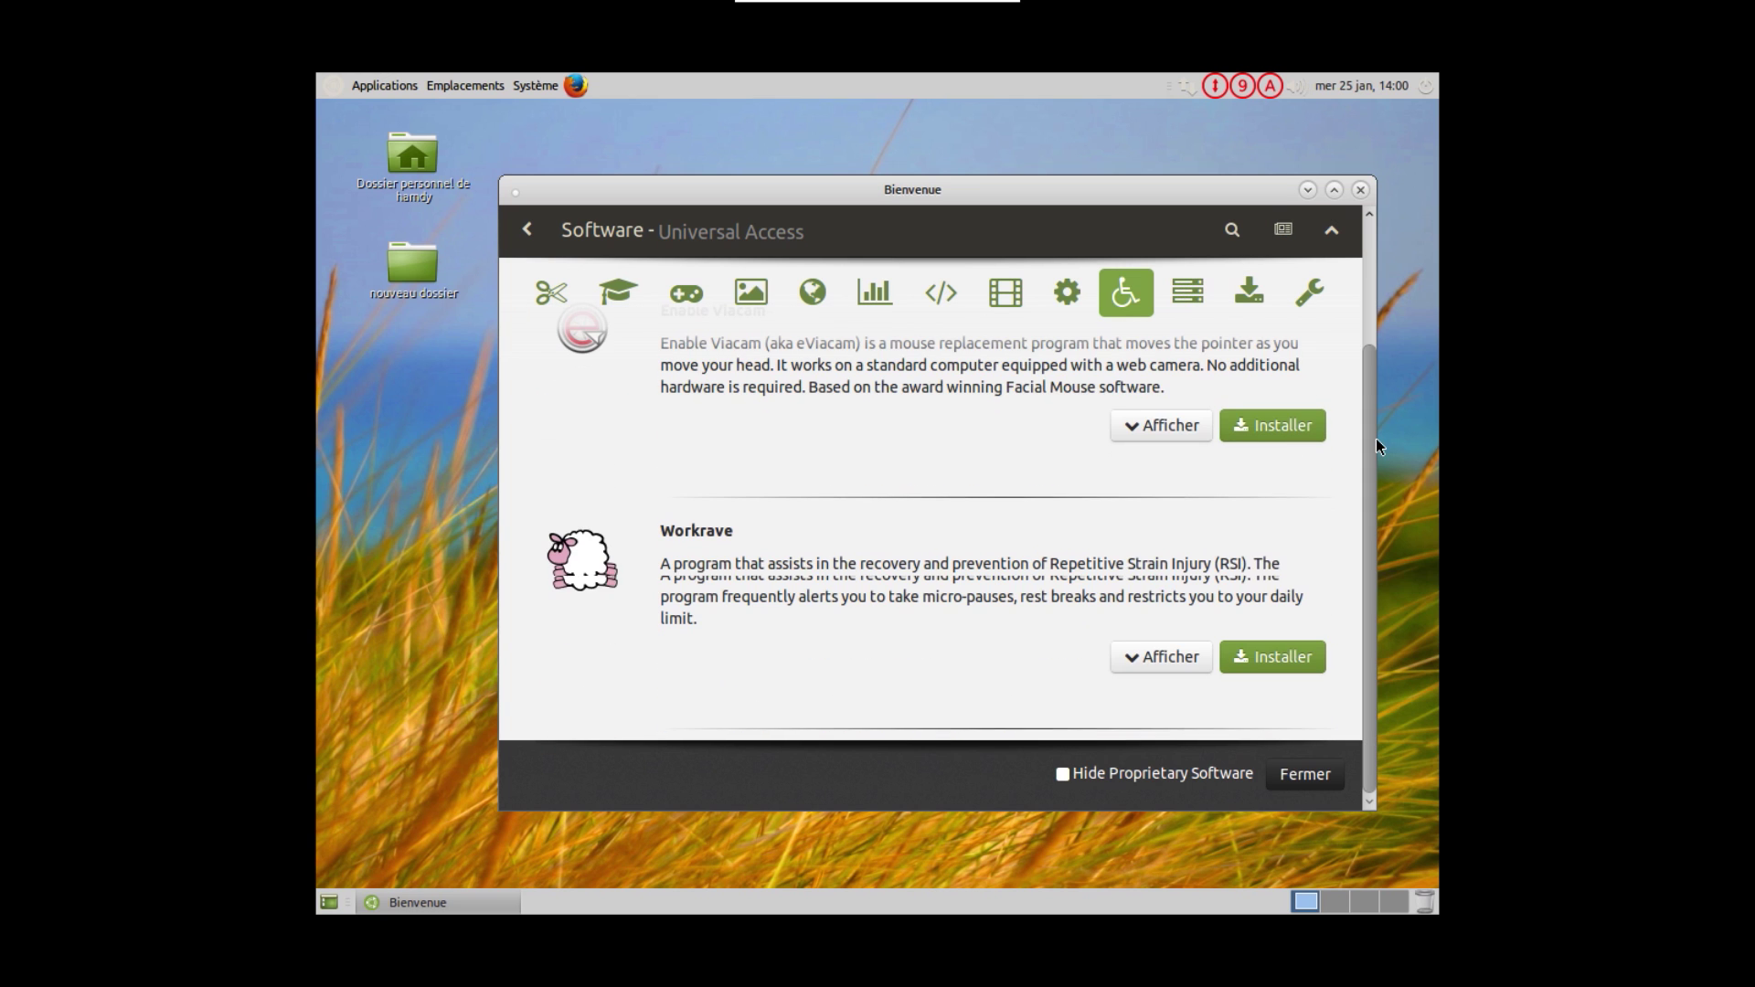
left_click(1188, 294)
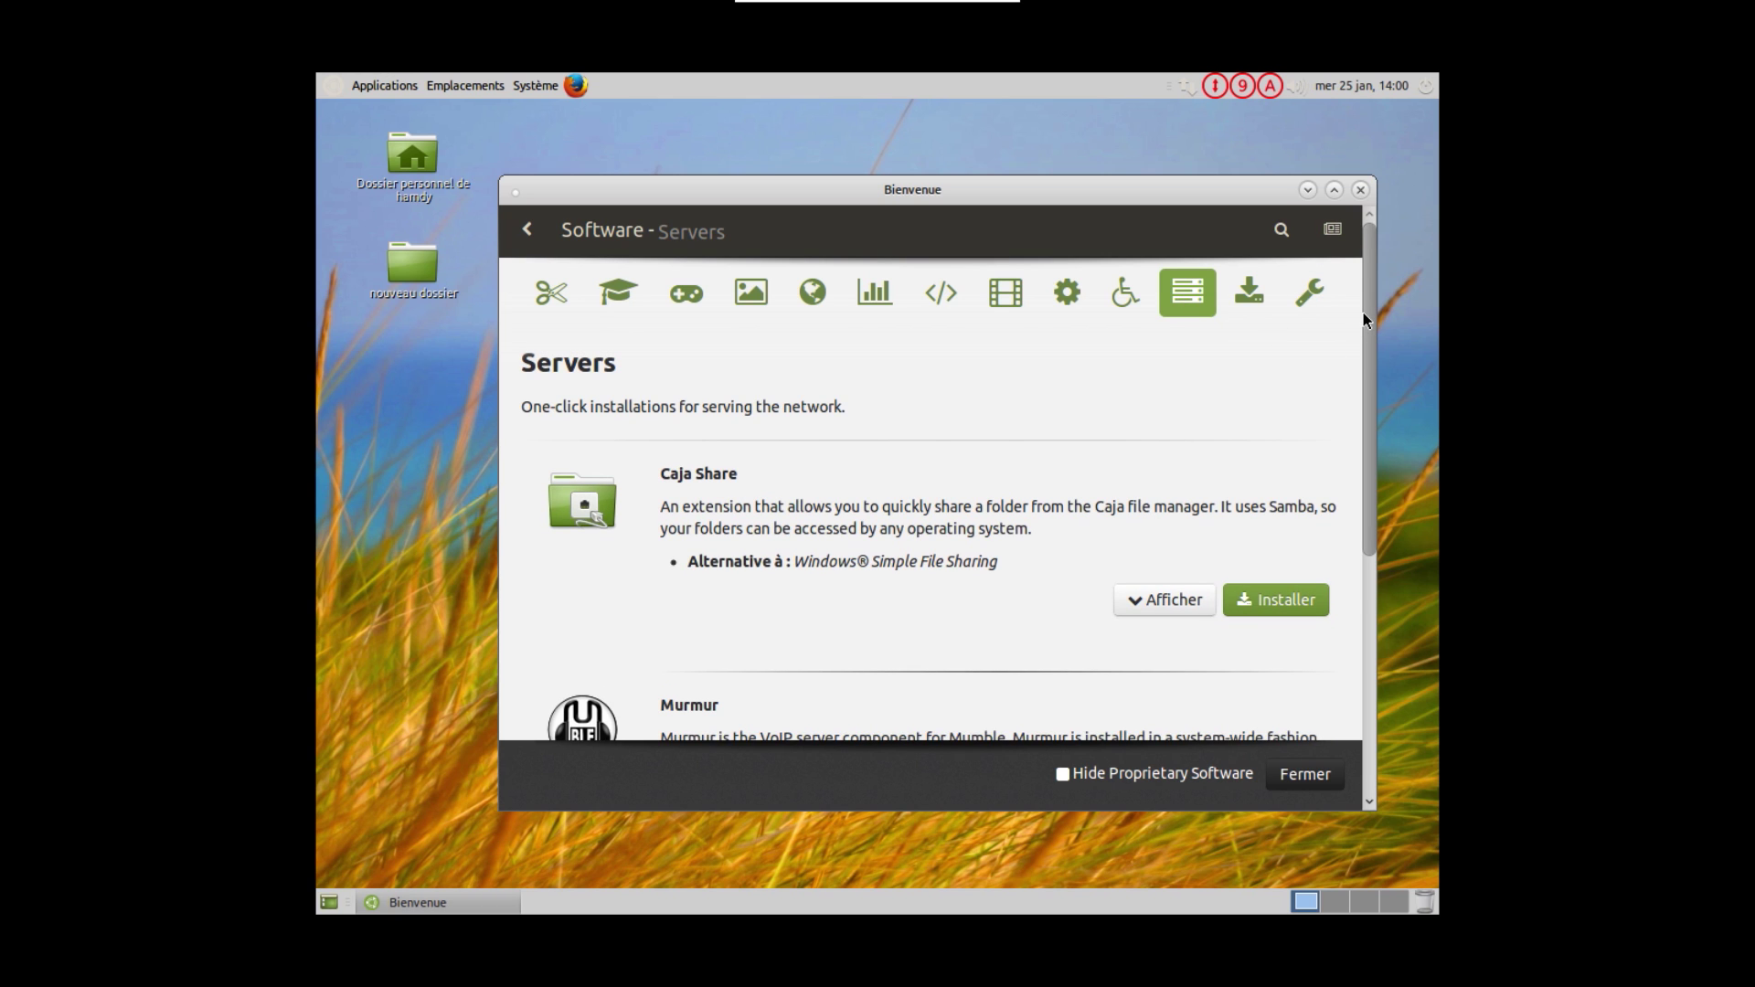
scroll(1364, 360, "down", 2)
left_click_drag(1365, 374, 1370, 254)
Review the software managers under More Software and the package repair operations under Fixes
left_click(1252, 293)
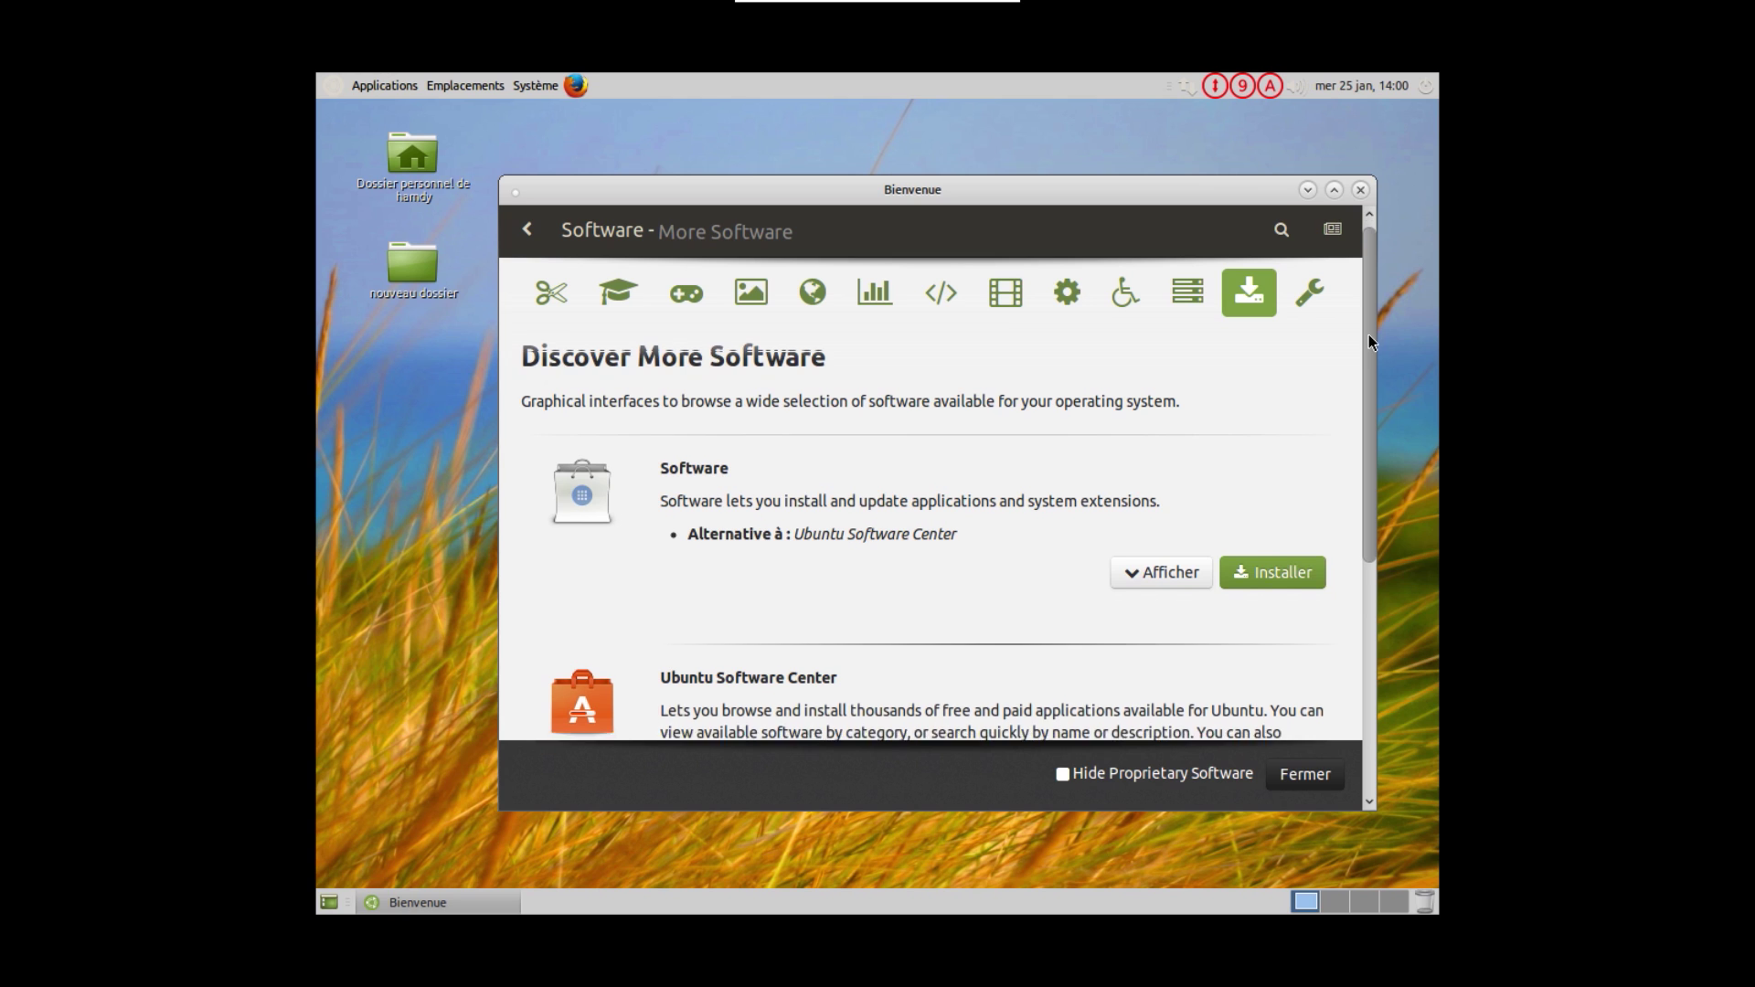
scroll(1369, 365, "down", 2)
scroll(1370, 472, "down", 3)
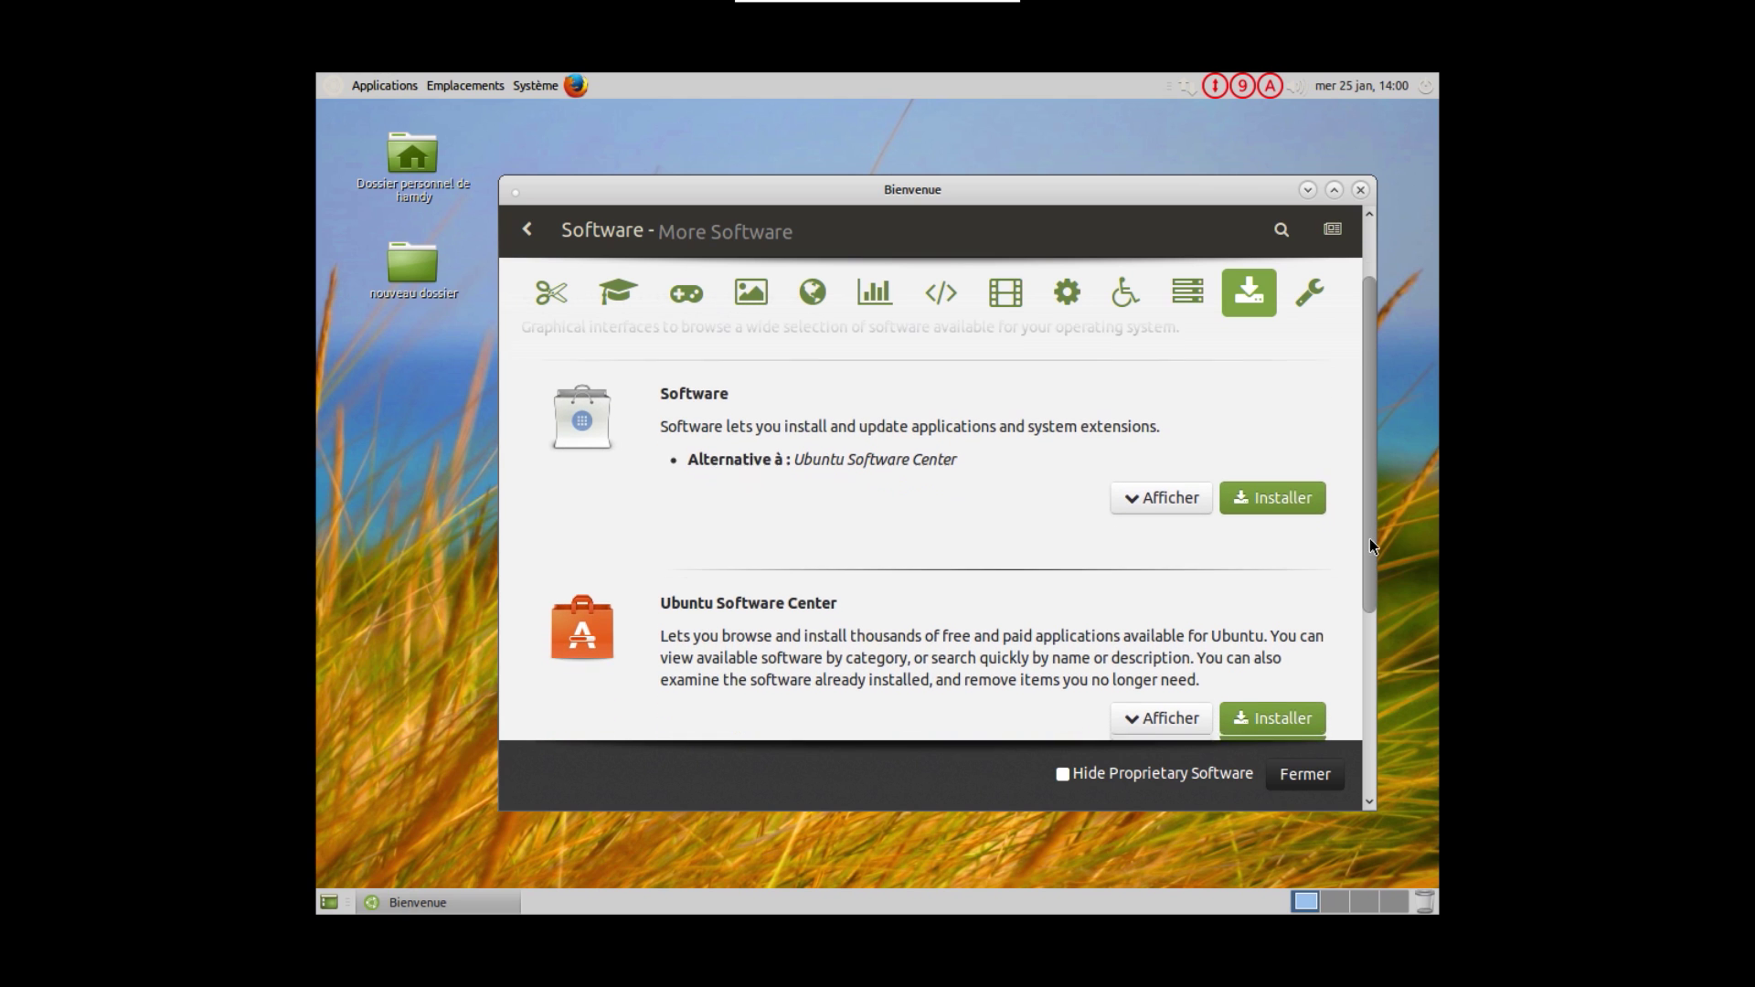
scroll(1379, 439, "up", 4)
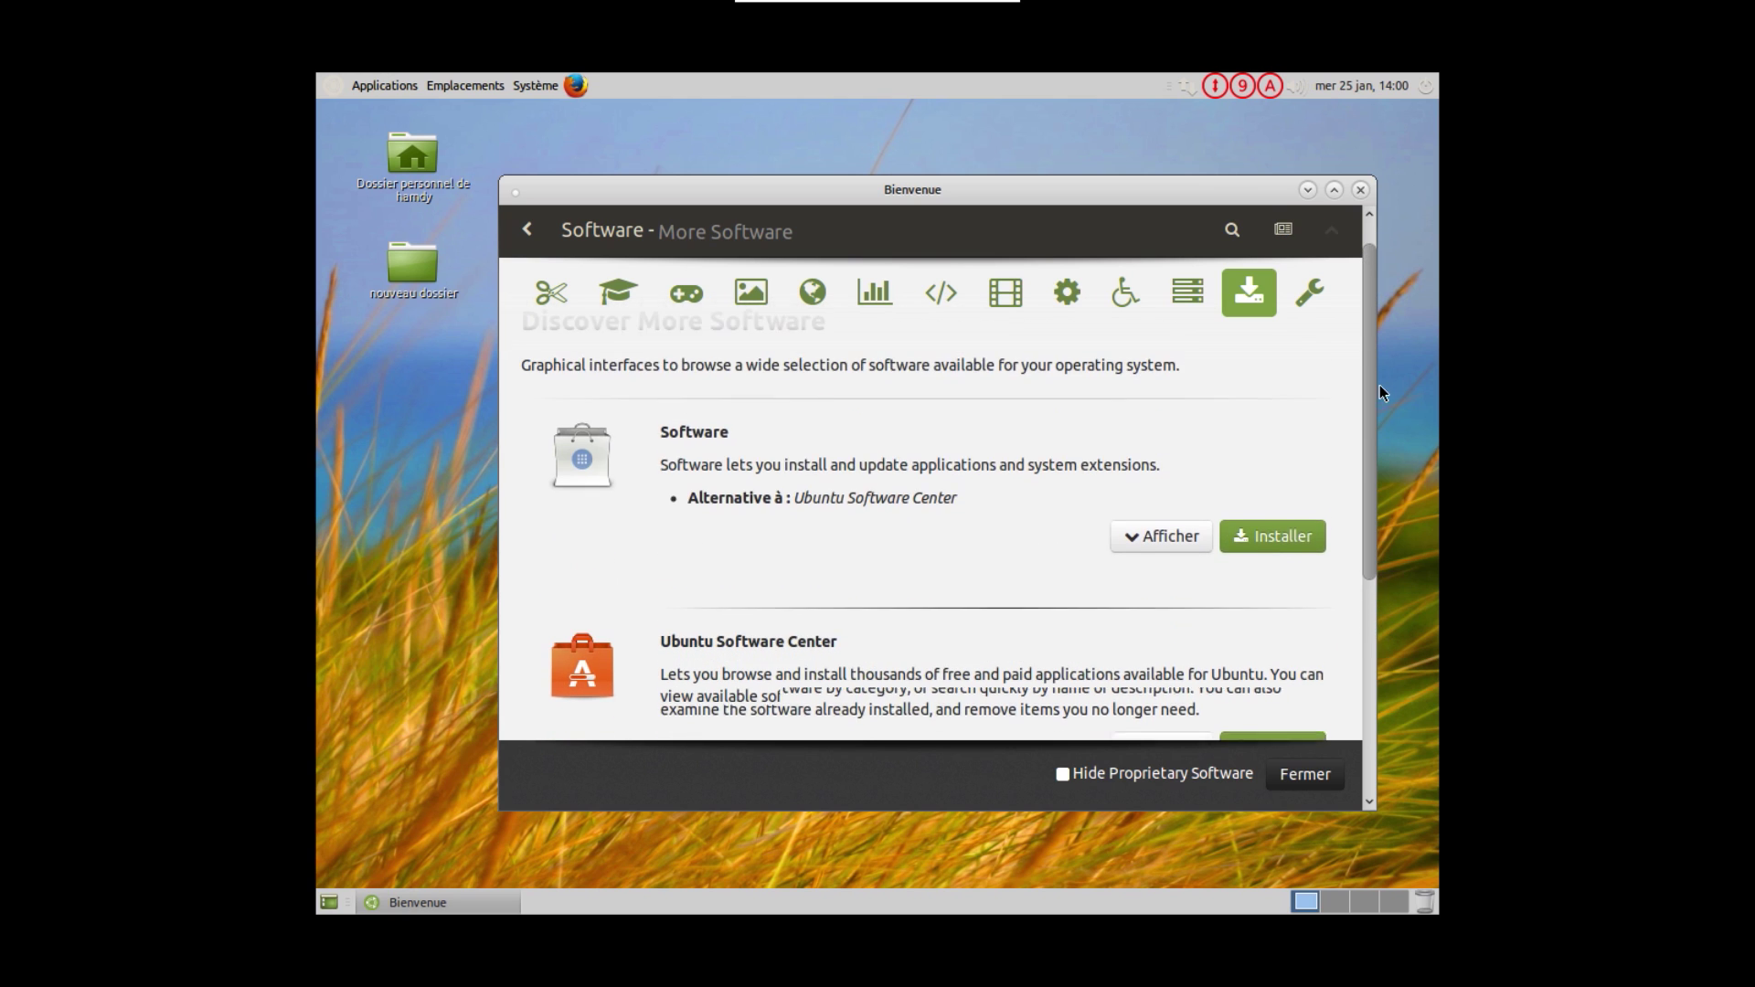
left_click(1325, 307)
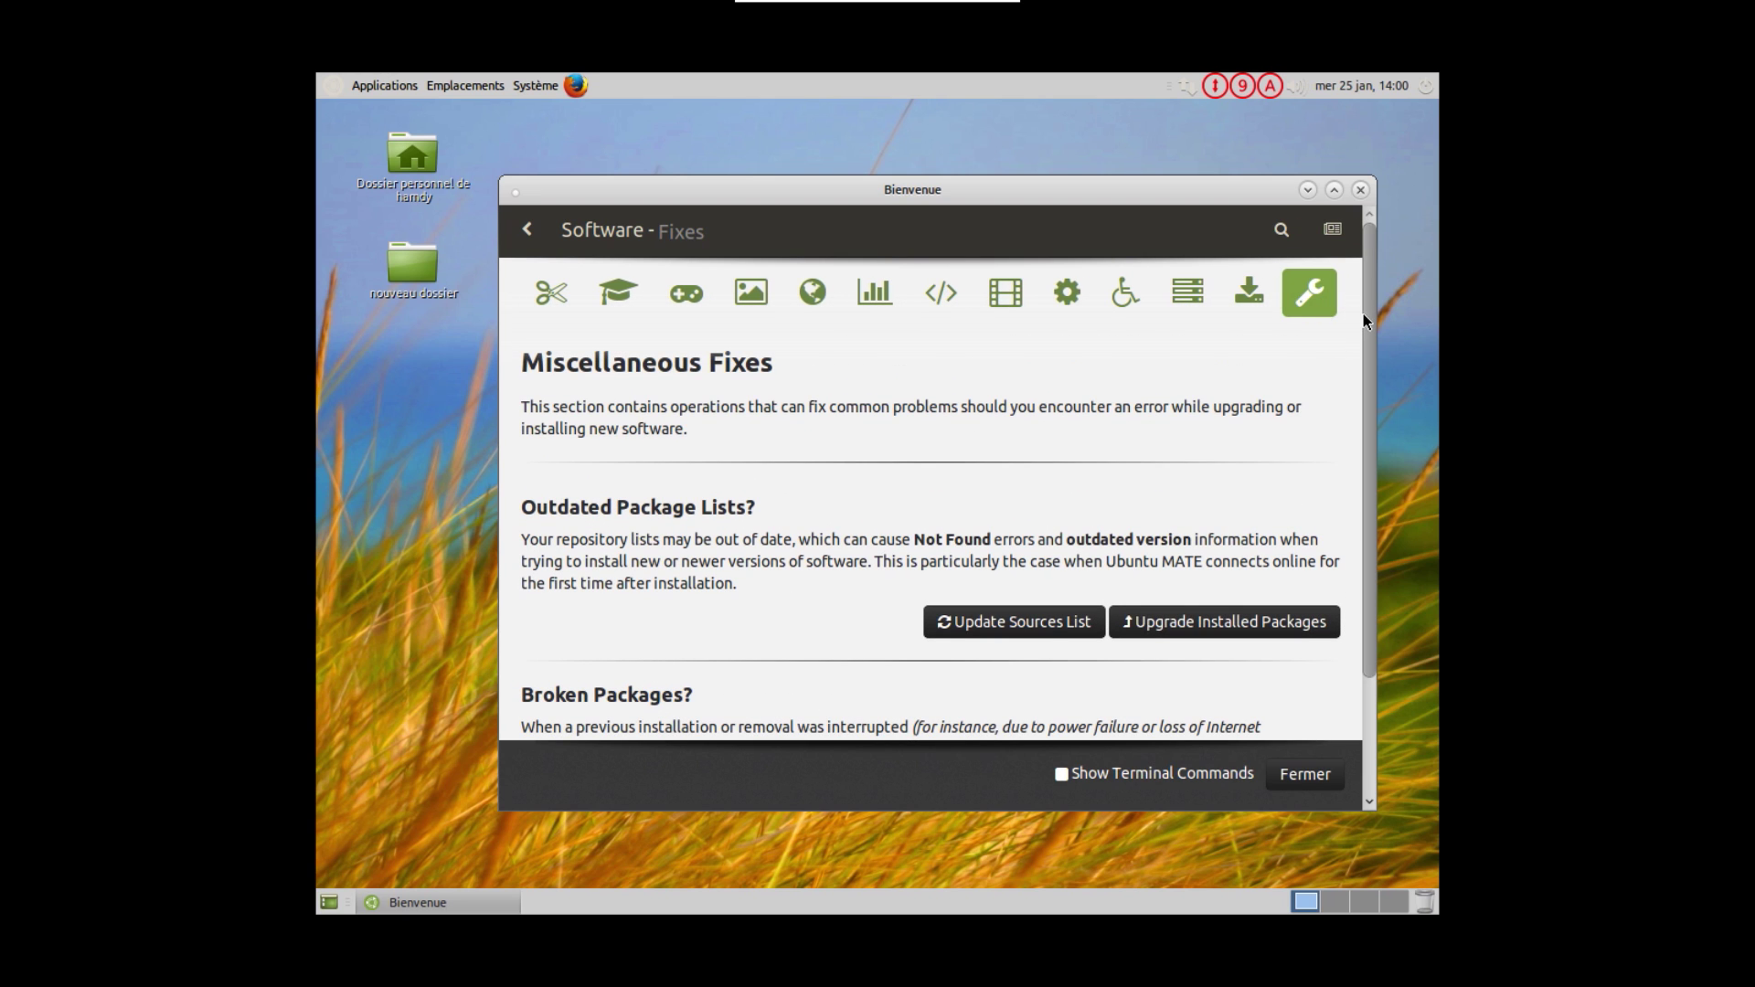
scroll(1364, 373, "down", 3)
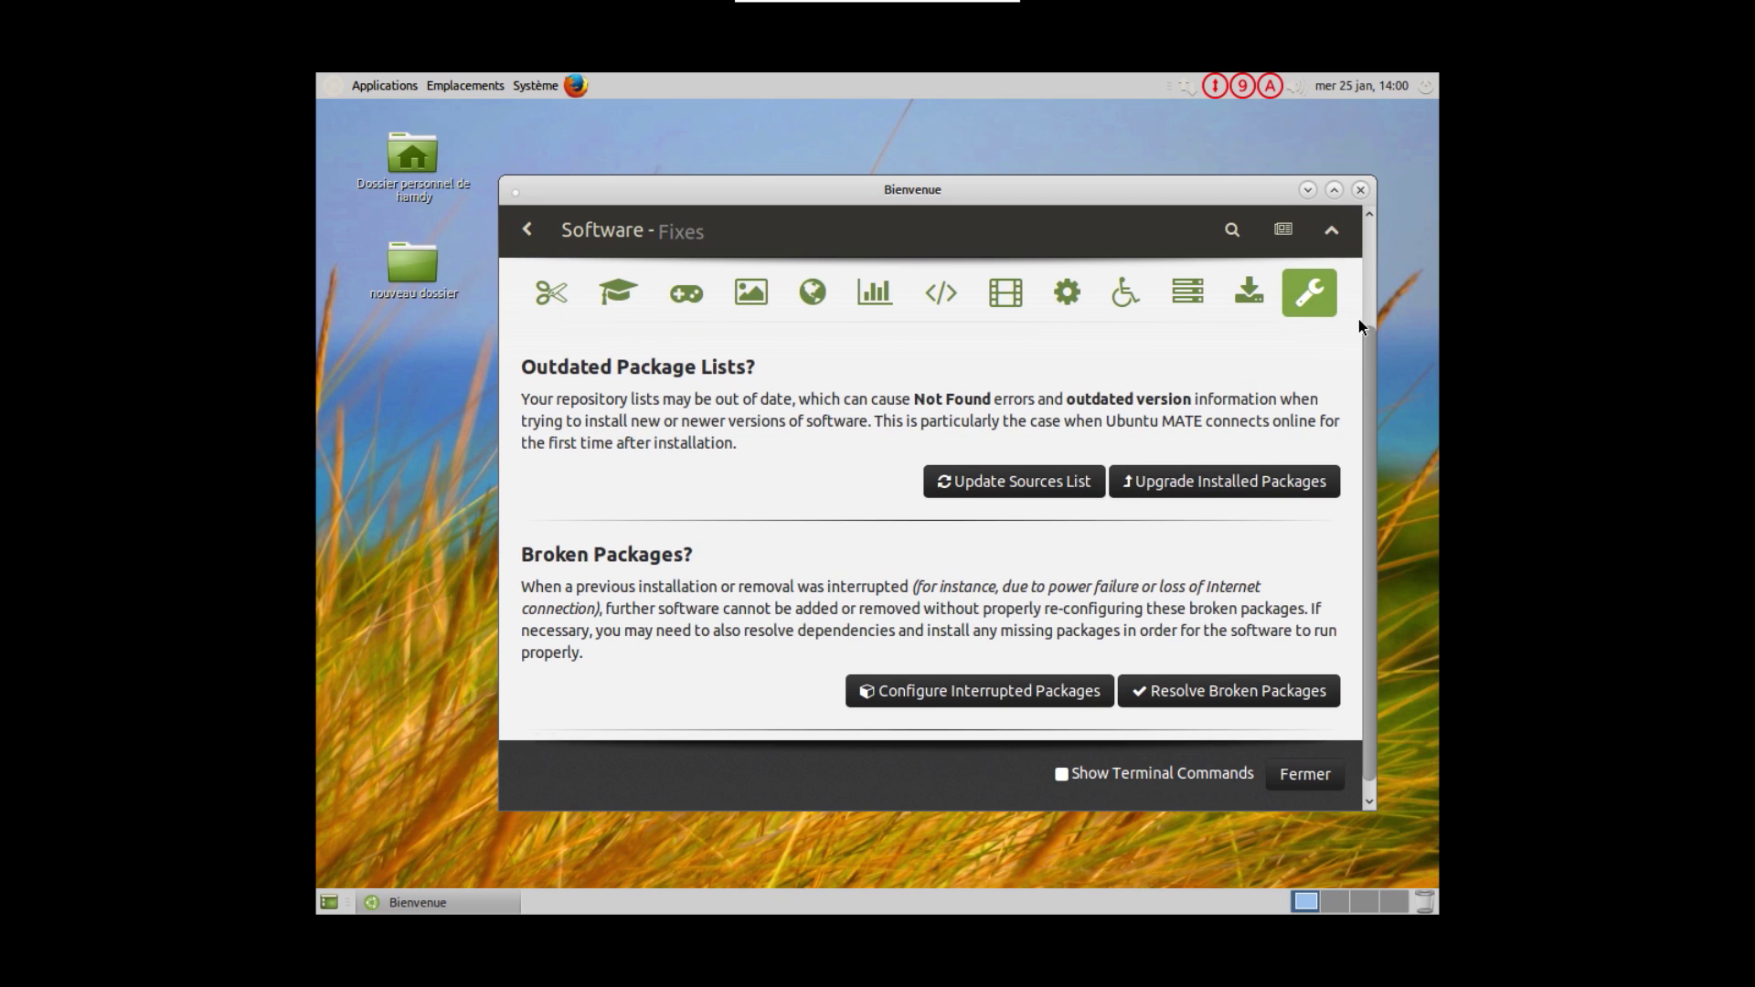
scroll(1358, 320, "up", 3)
View the "What is Ubuntu MATE?" section of the Introduction and close the Welcome window
left_click(529, 231)
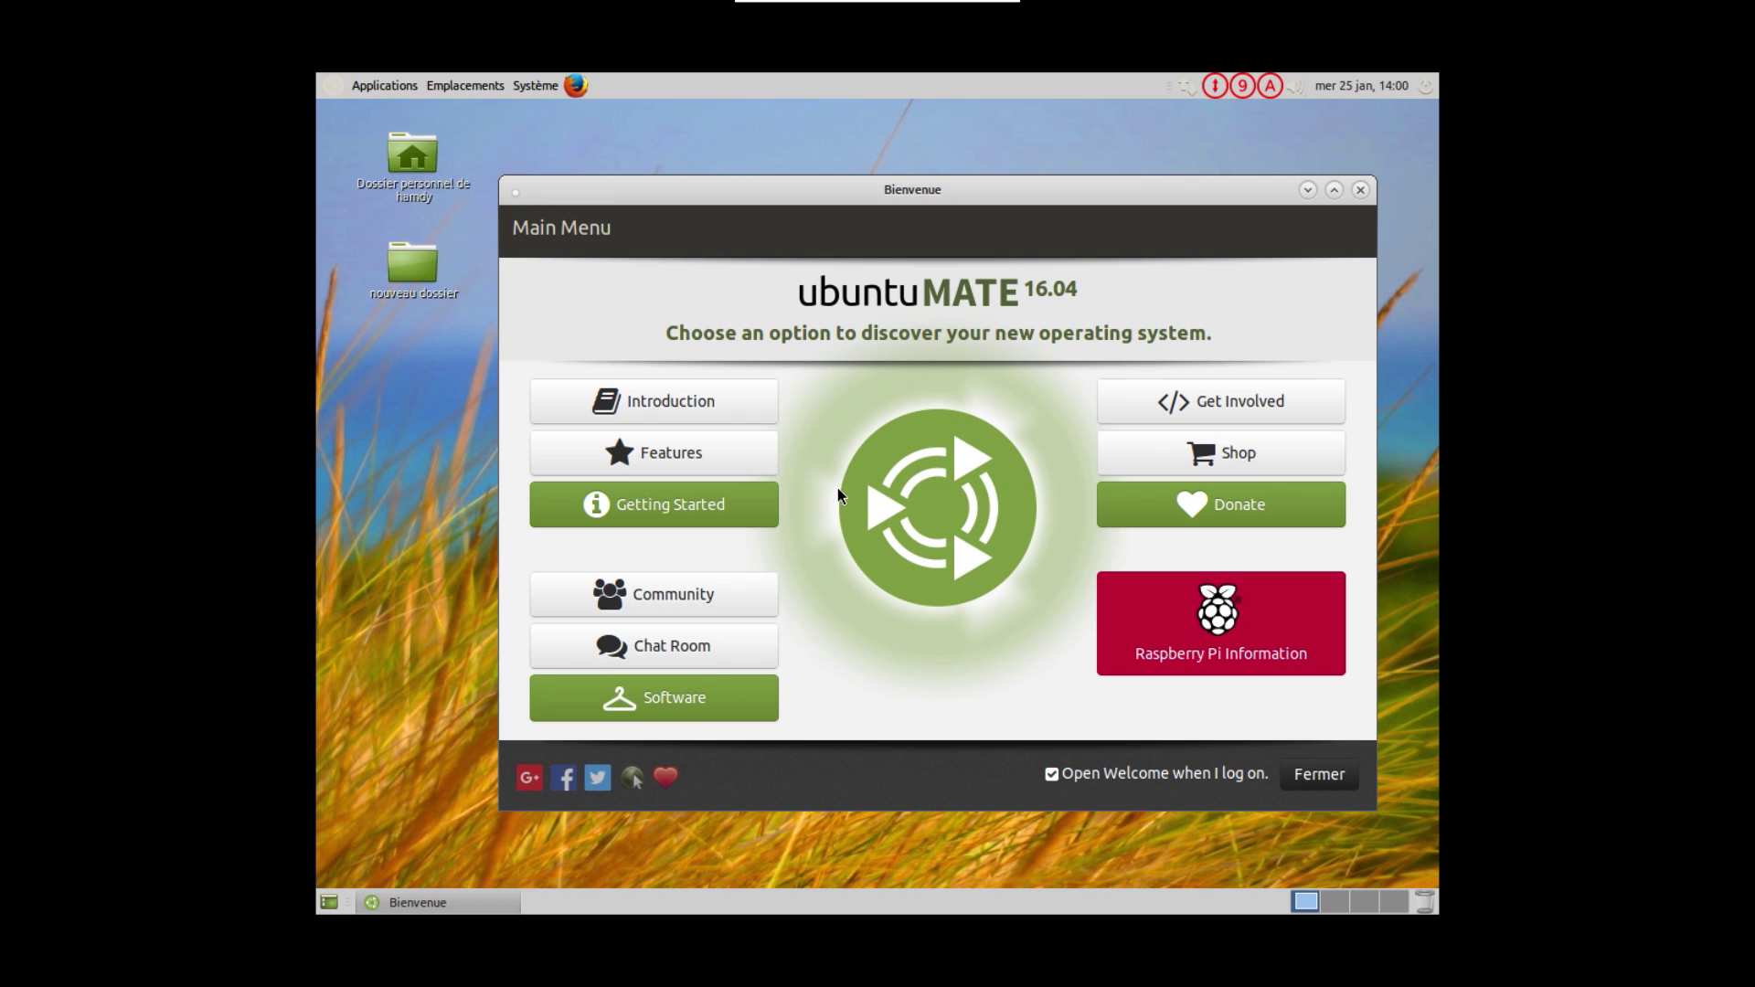
left_click(758, 421)
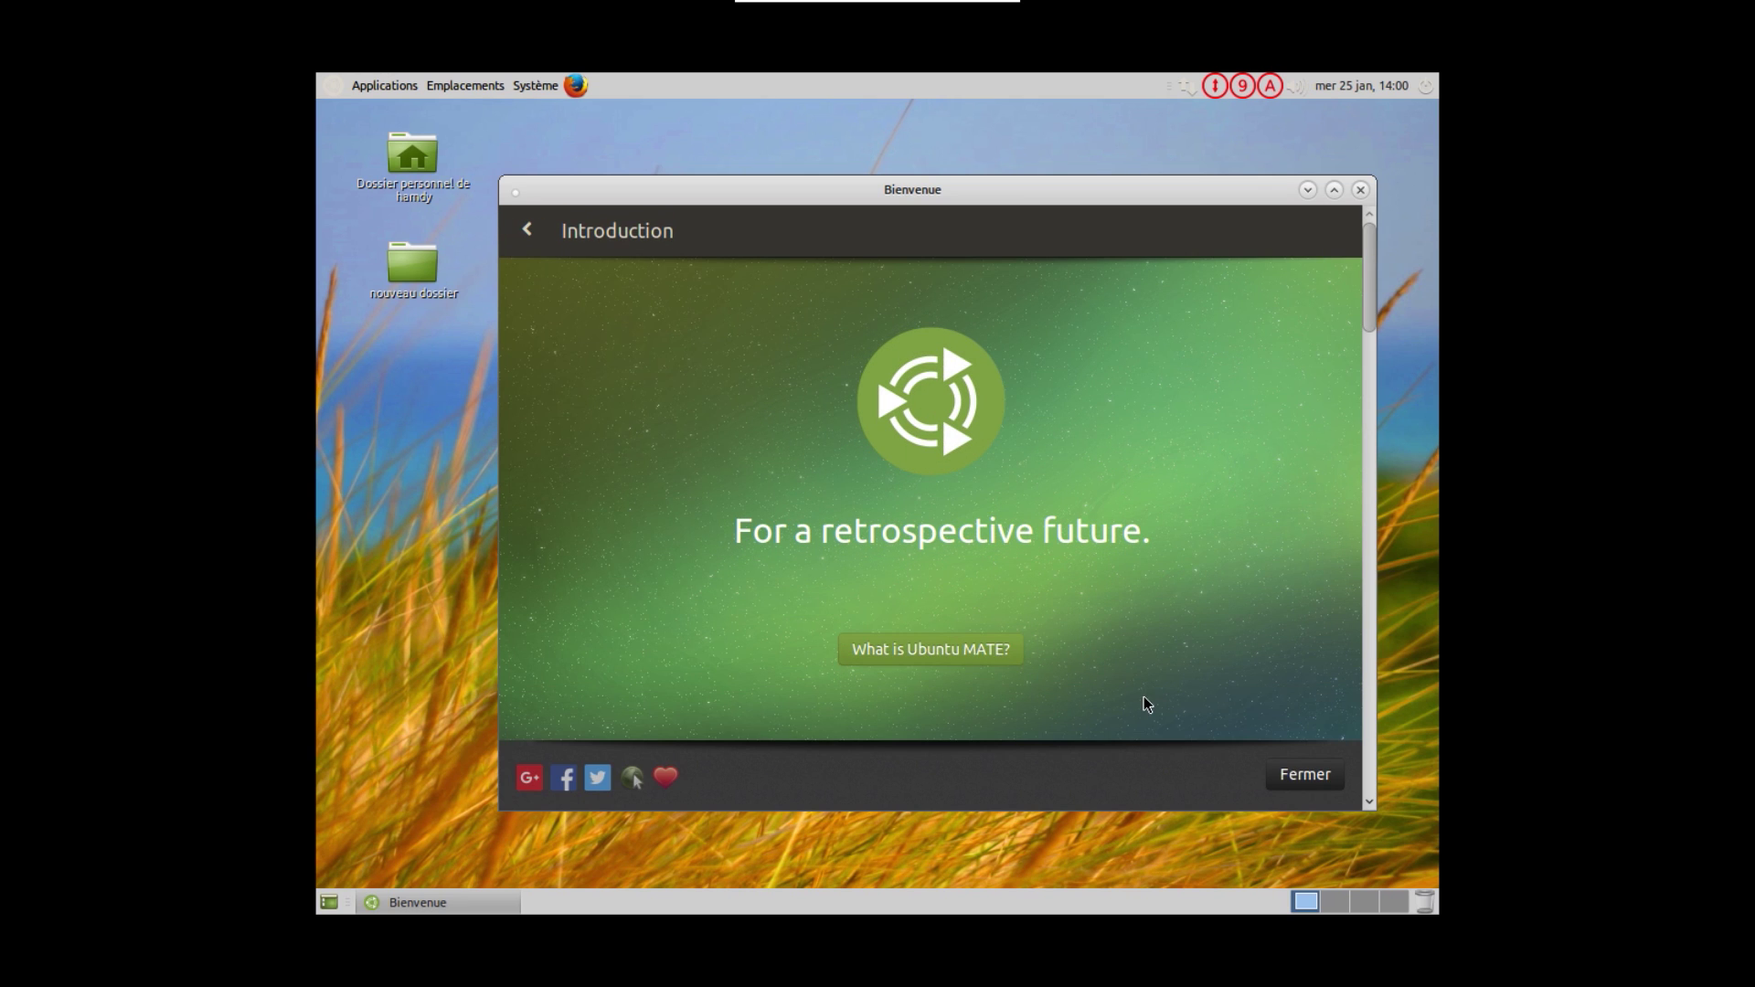
left_click(1001, 660)
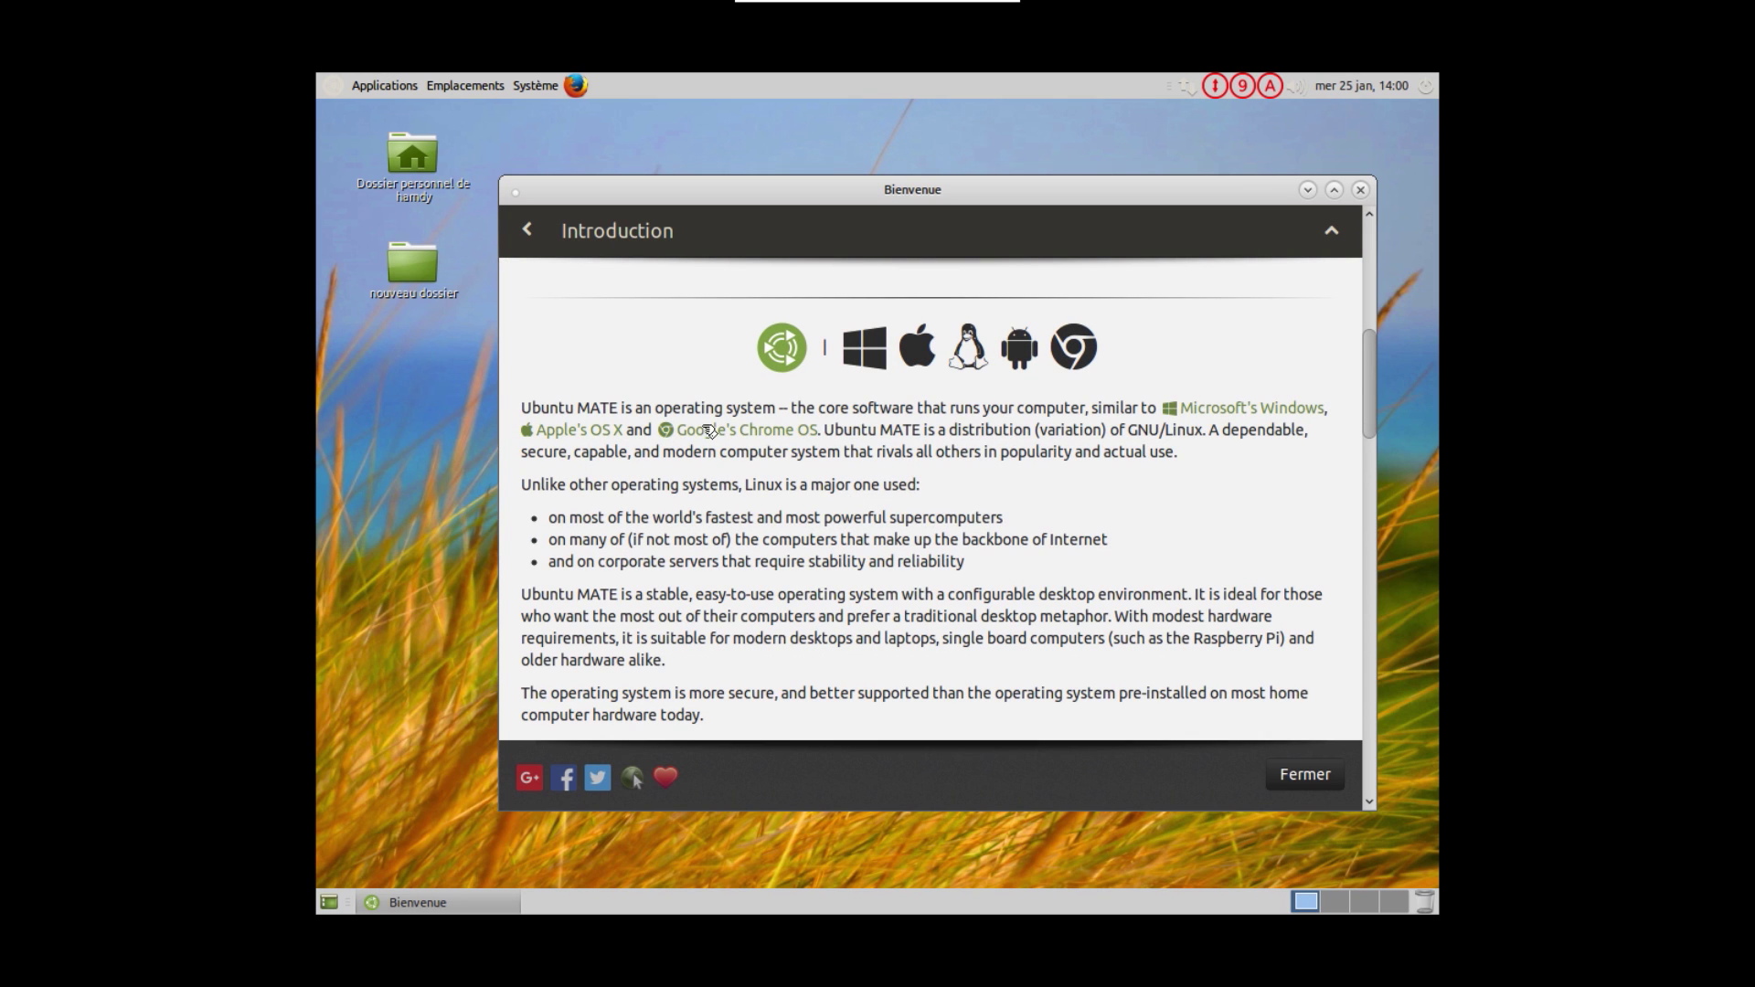
left_click(538, 230)
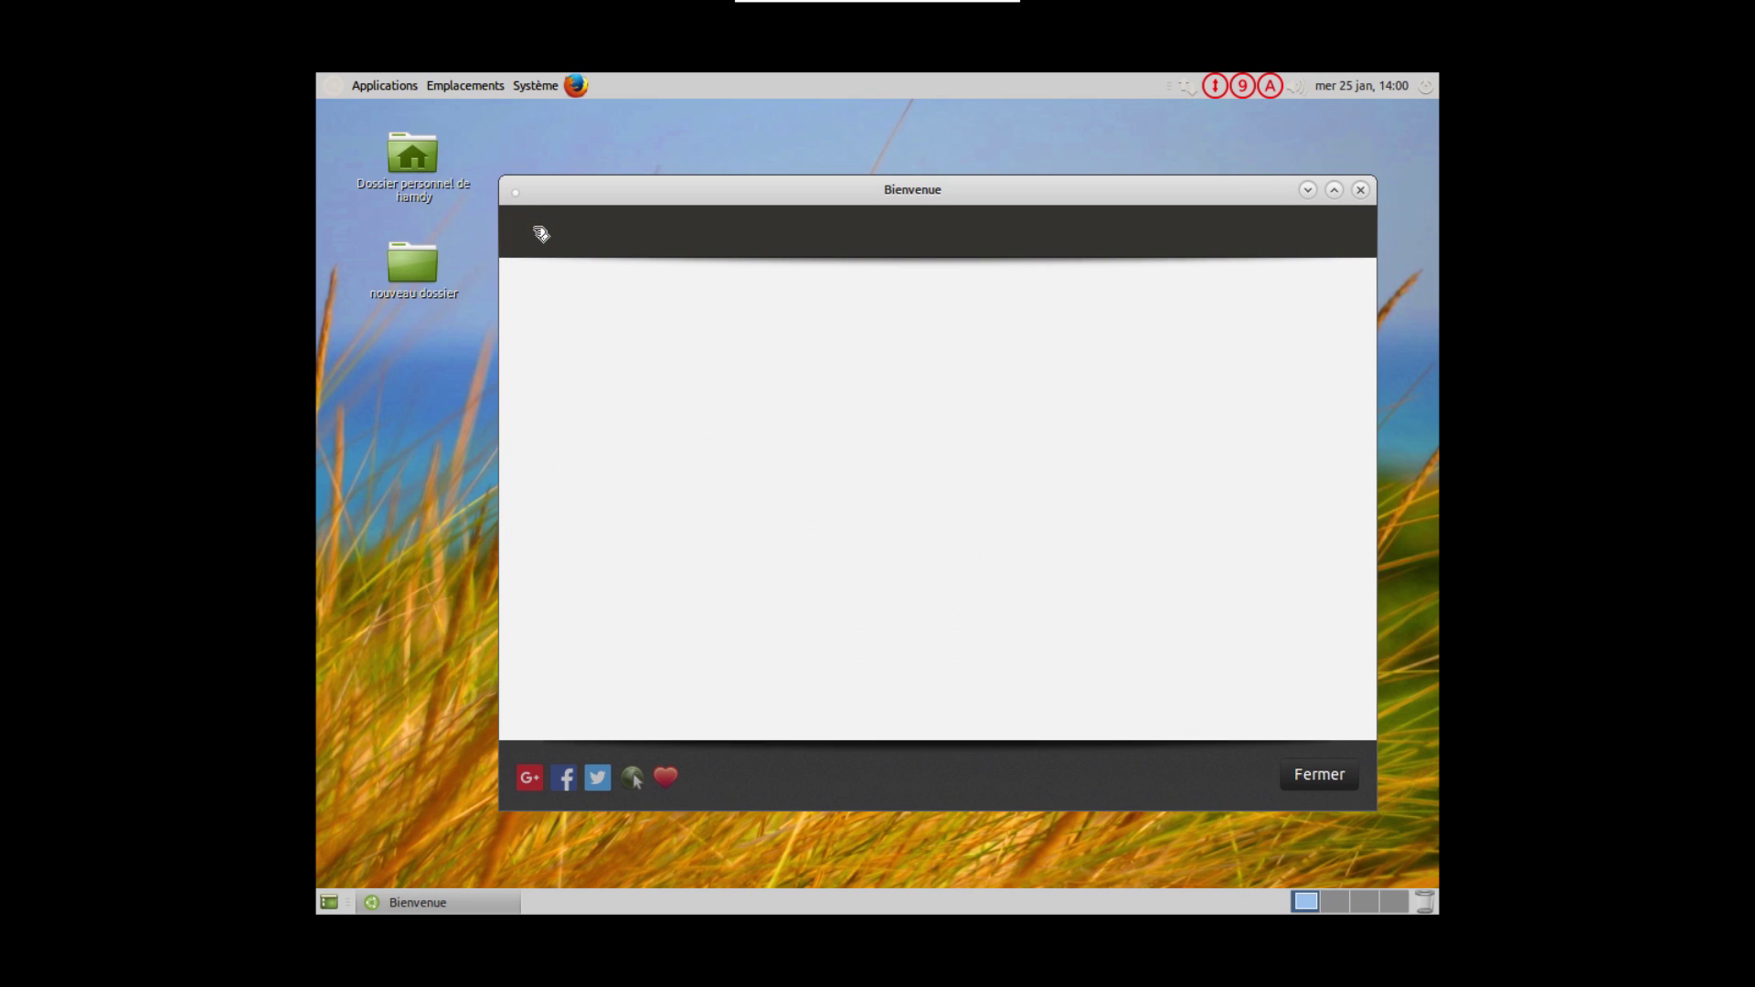
left_click(1319, 777)
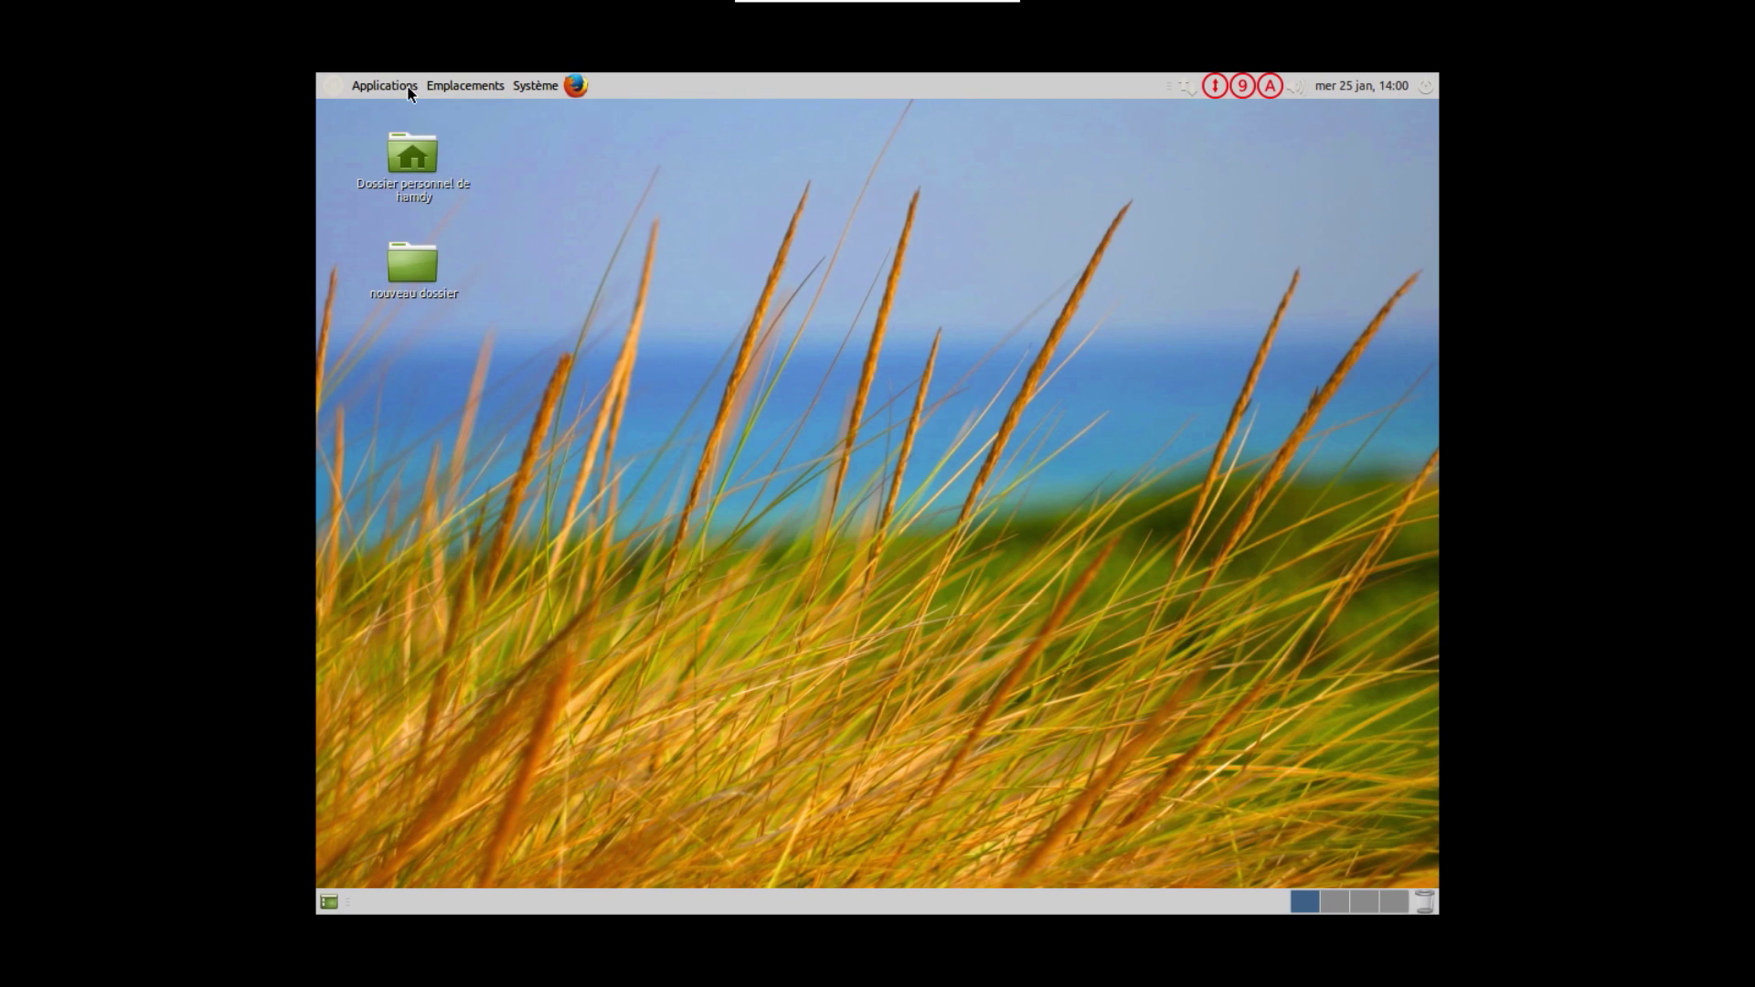
Review the installed applications by category, including Bureautique, Éducation, Graphisme, Internet, Jeux, Outils système and Son et vidéo
left_click(409, 89)
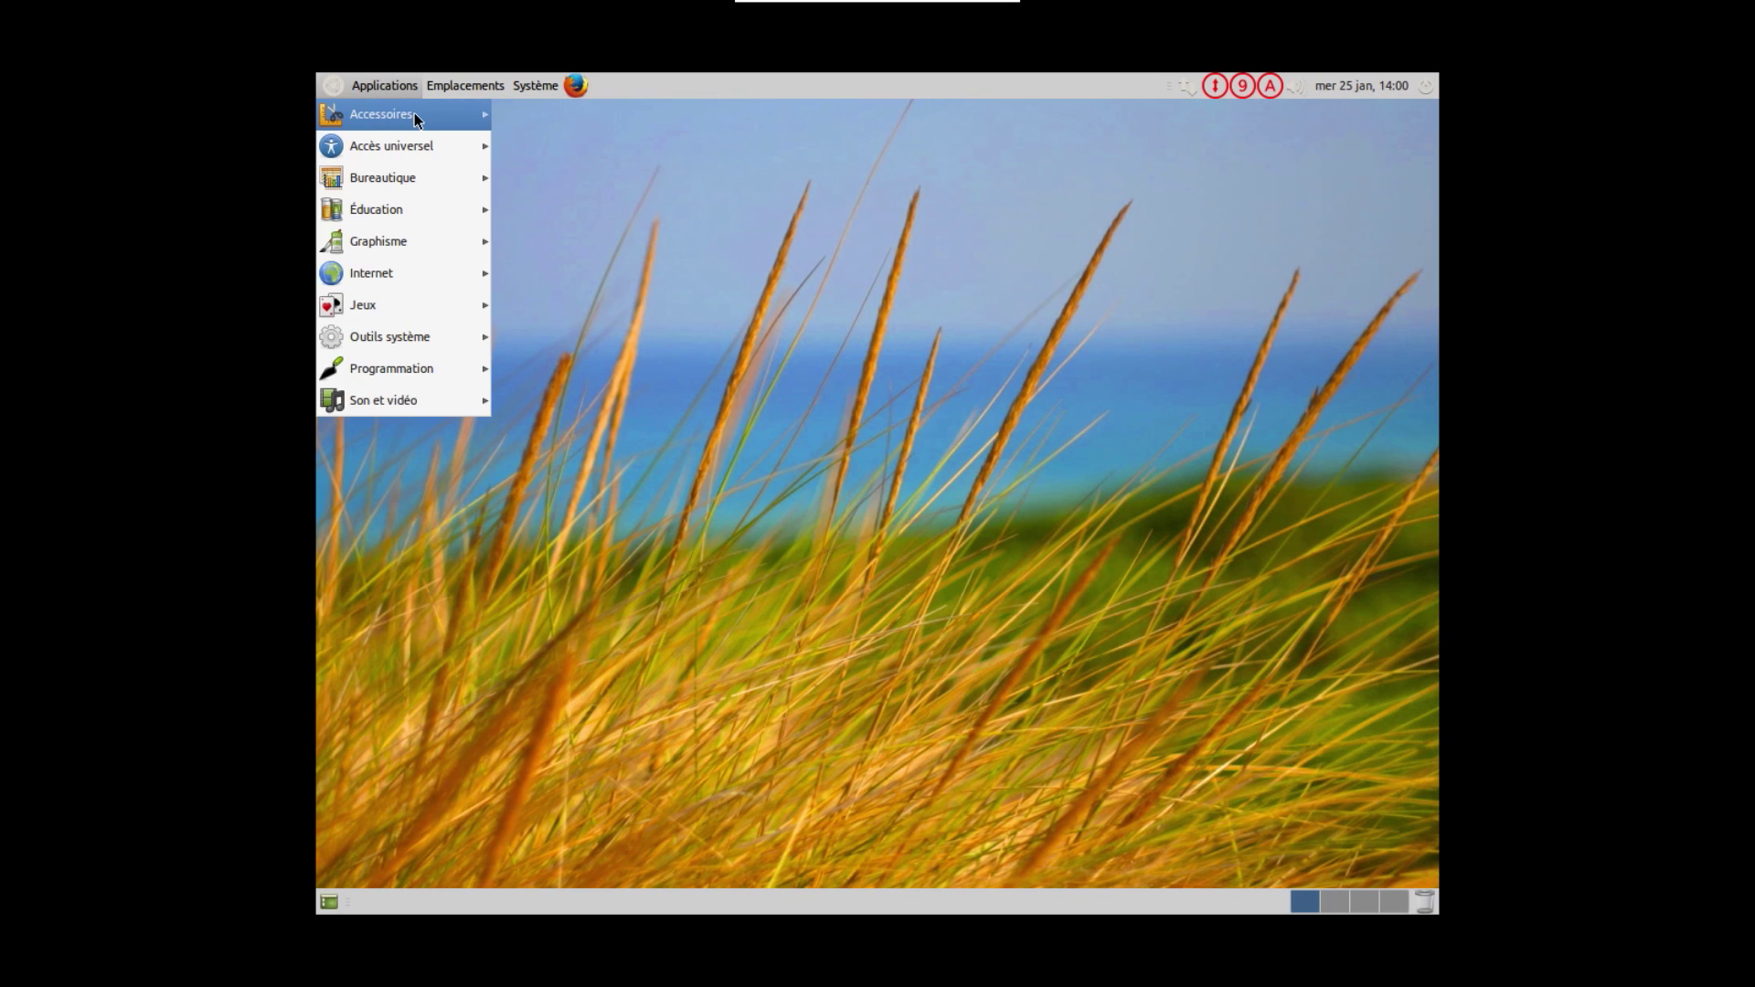
mouse_move(416, 120)
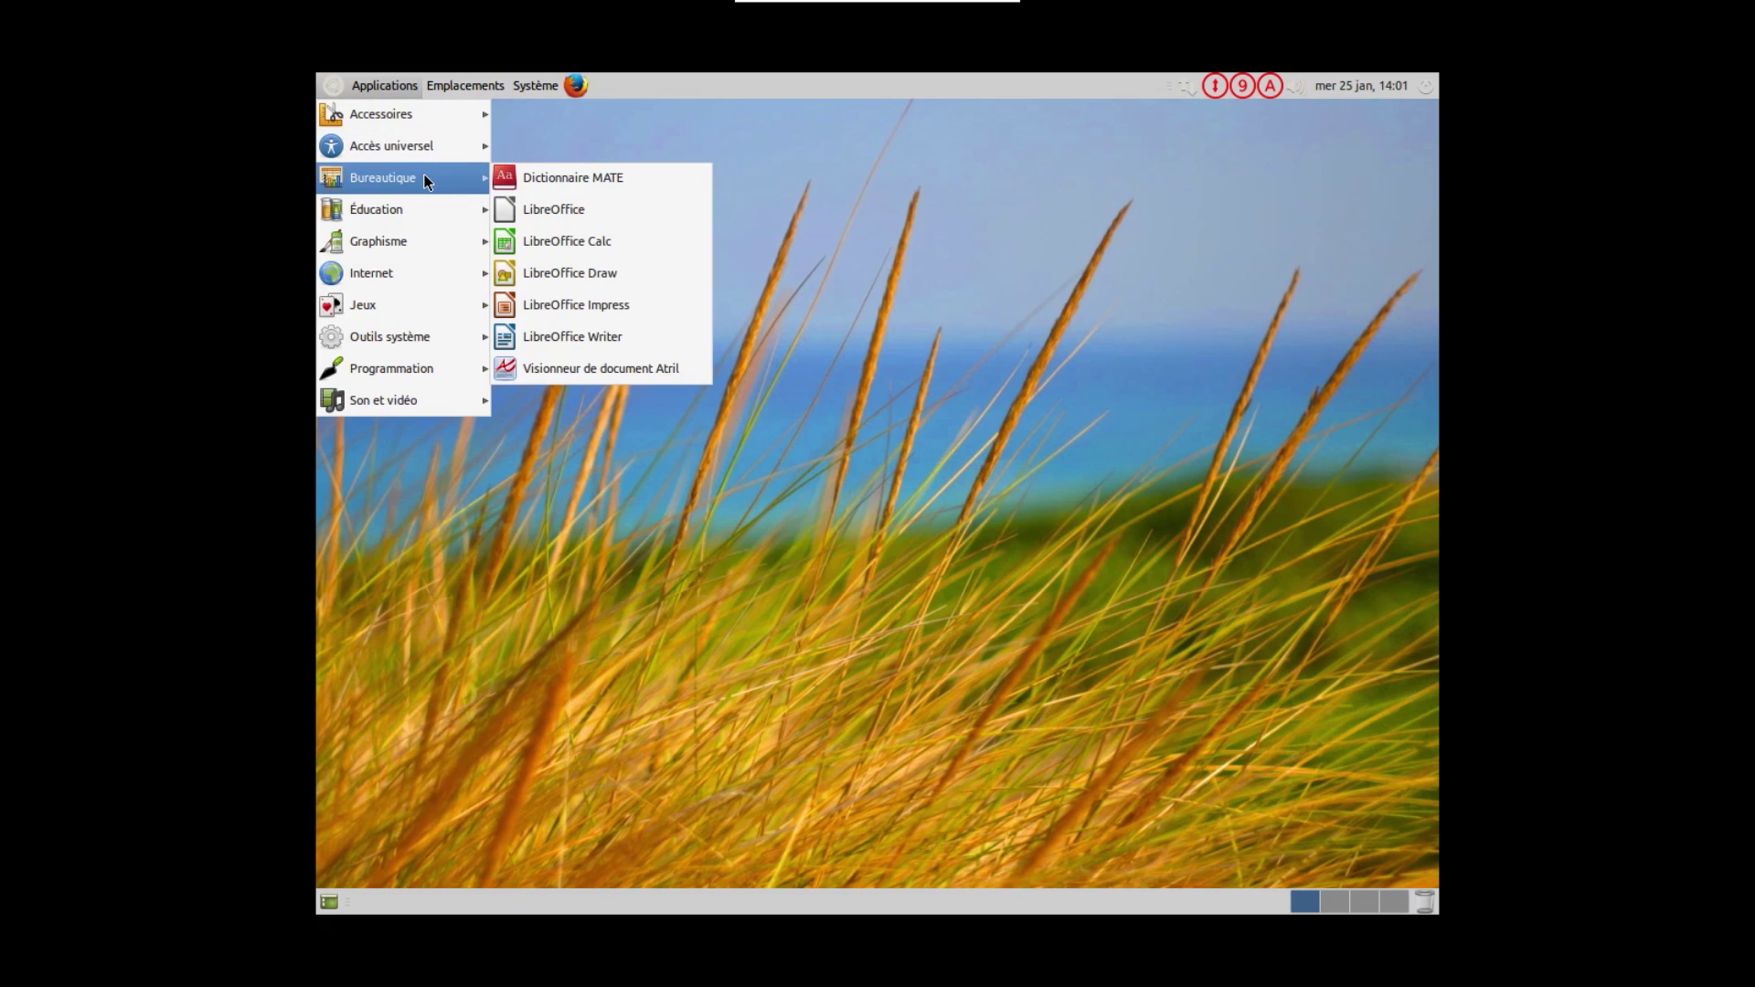
mouse_move(428, 212)
mouse_move(434, 243)
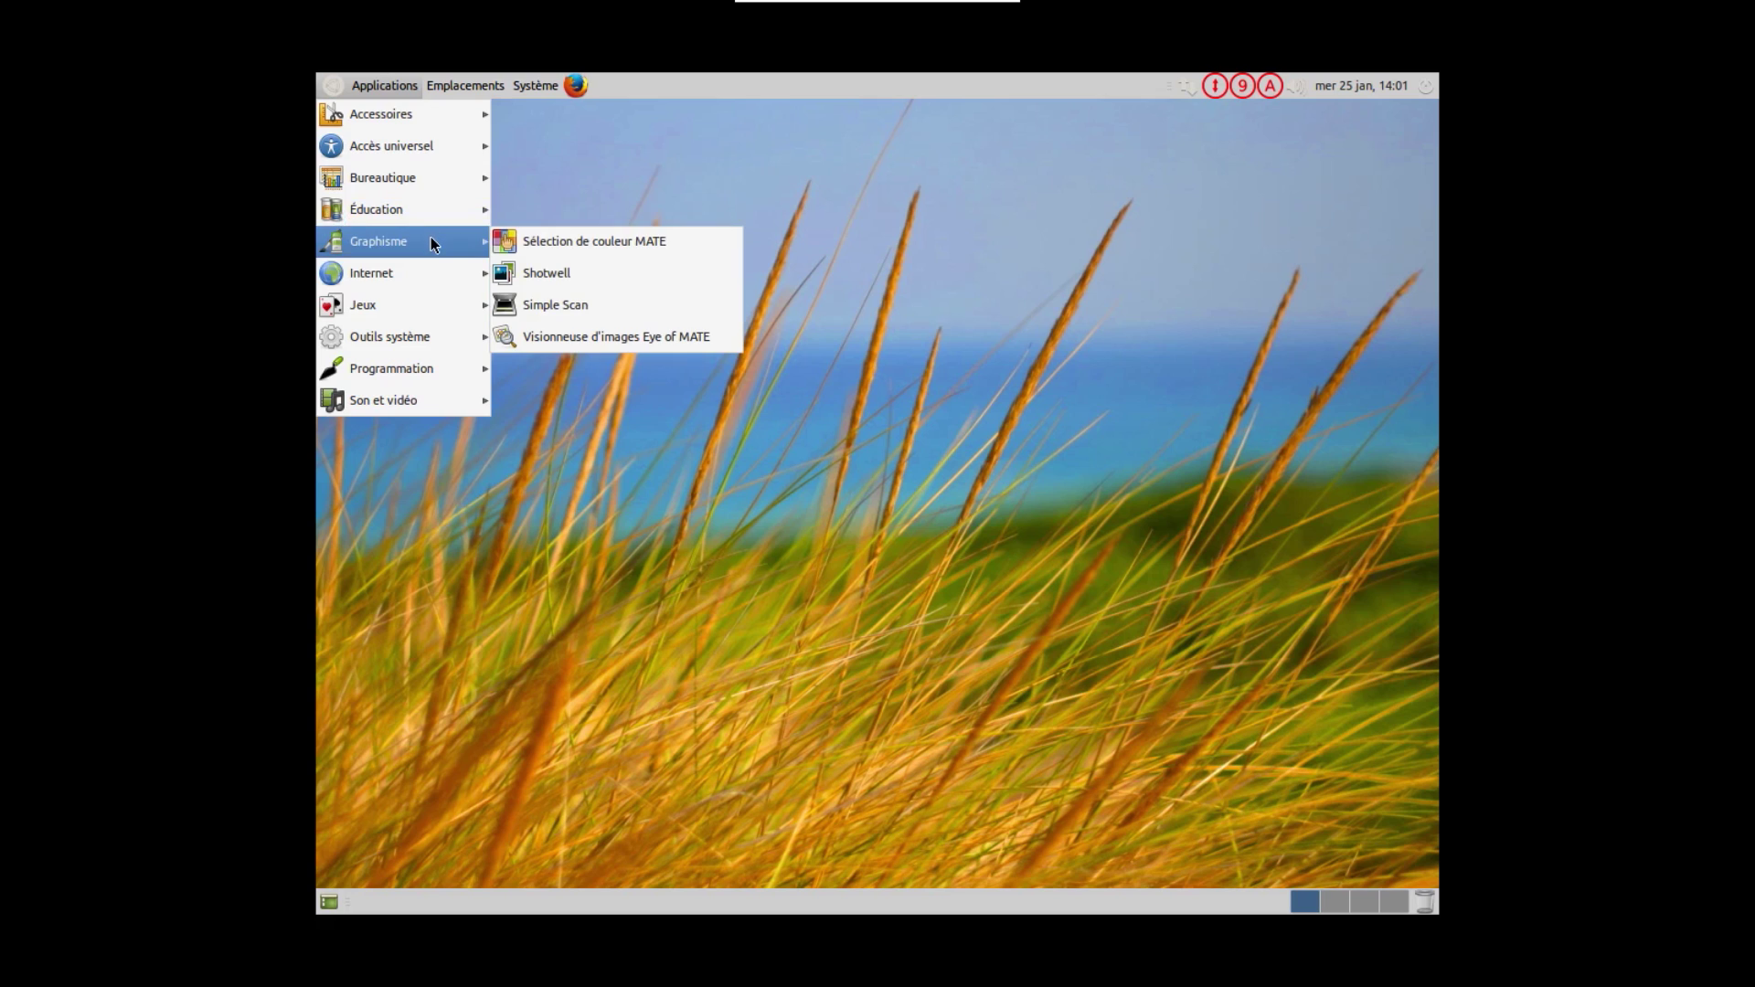
mouse_move(436, 279)
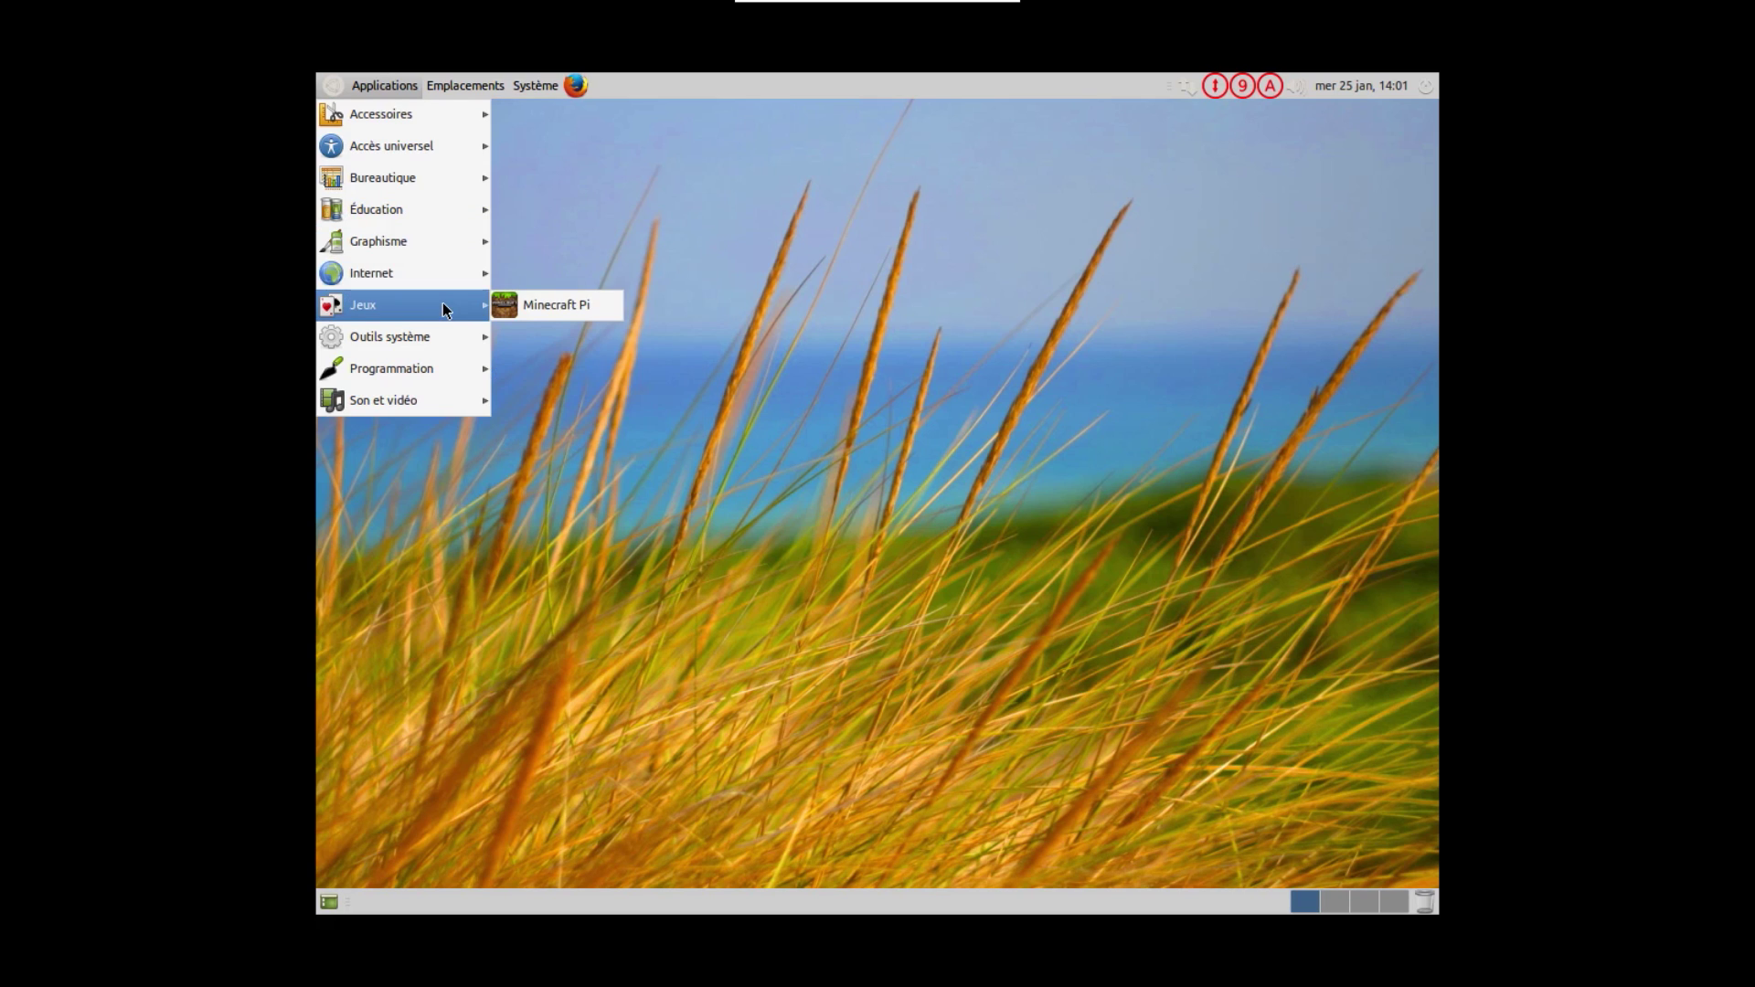
mouse_move(446, 338)
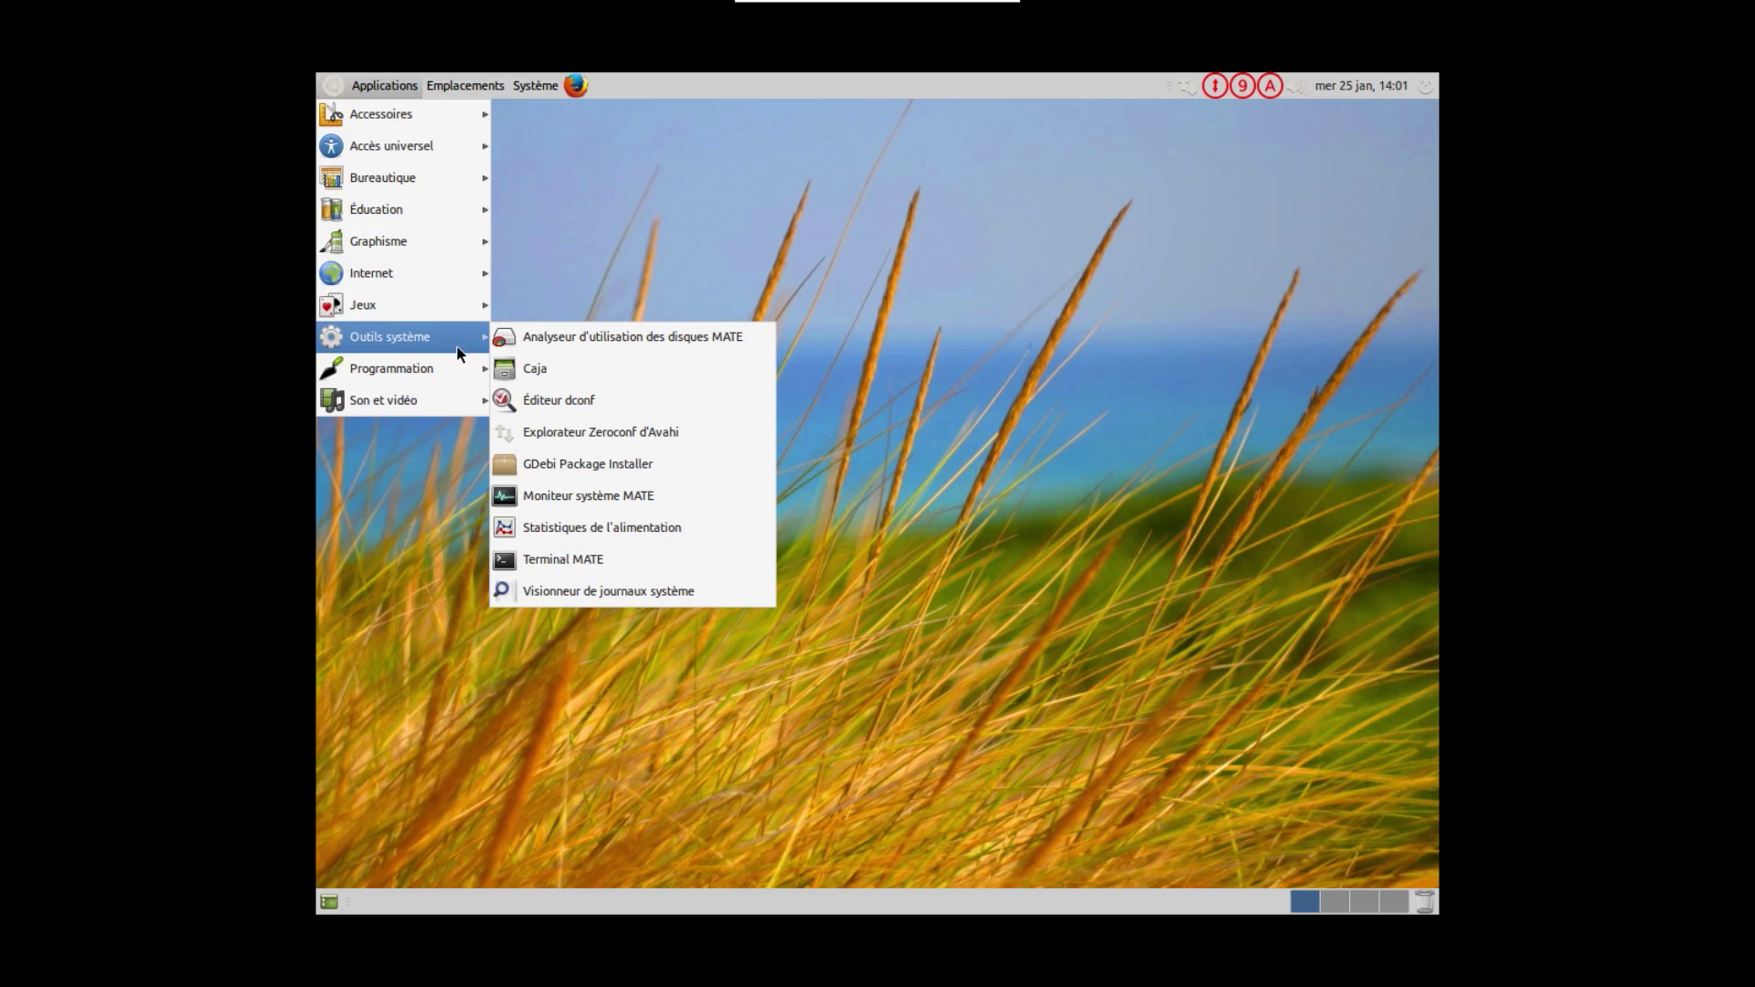
mouse_move(453, 398)
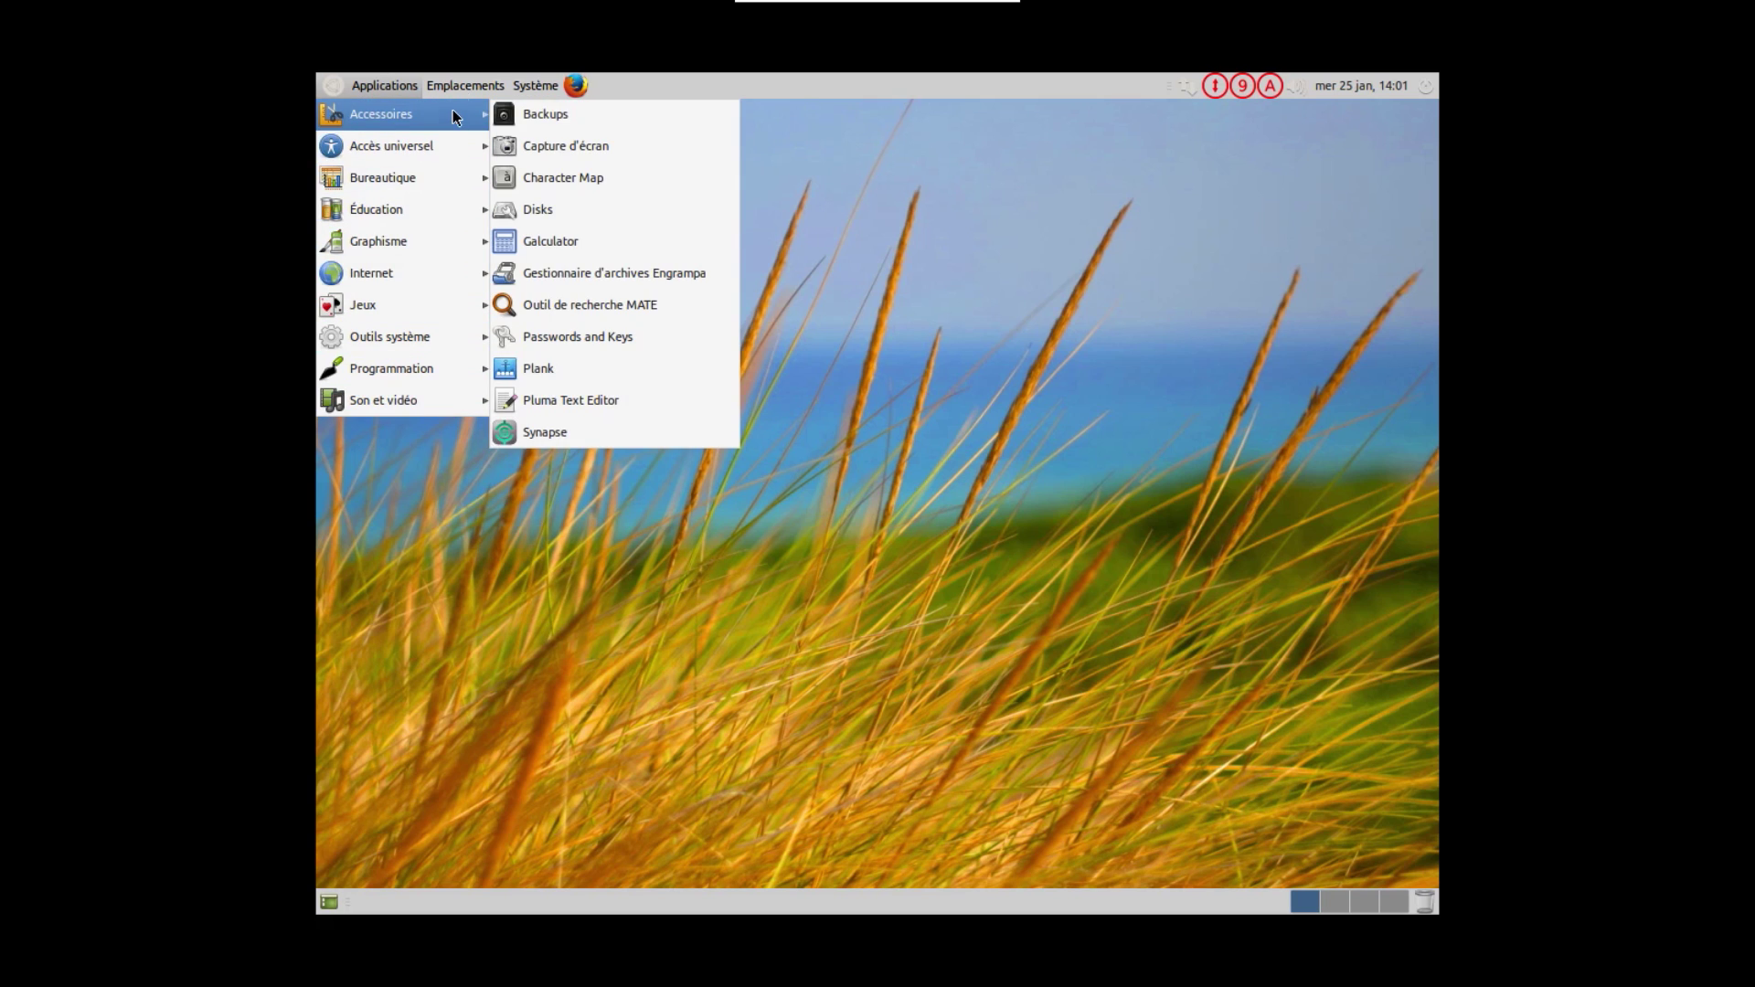
Review the entries under Emplacements and Système, including the Administration and Préférences categories
mouse_move(464, 85)
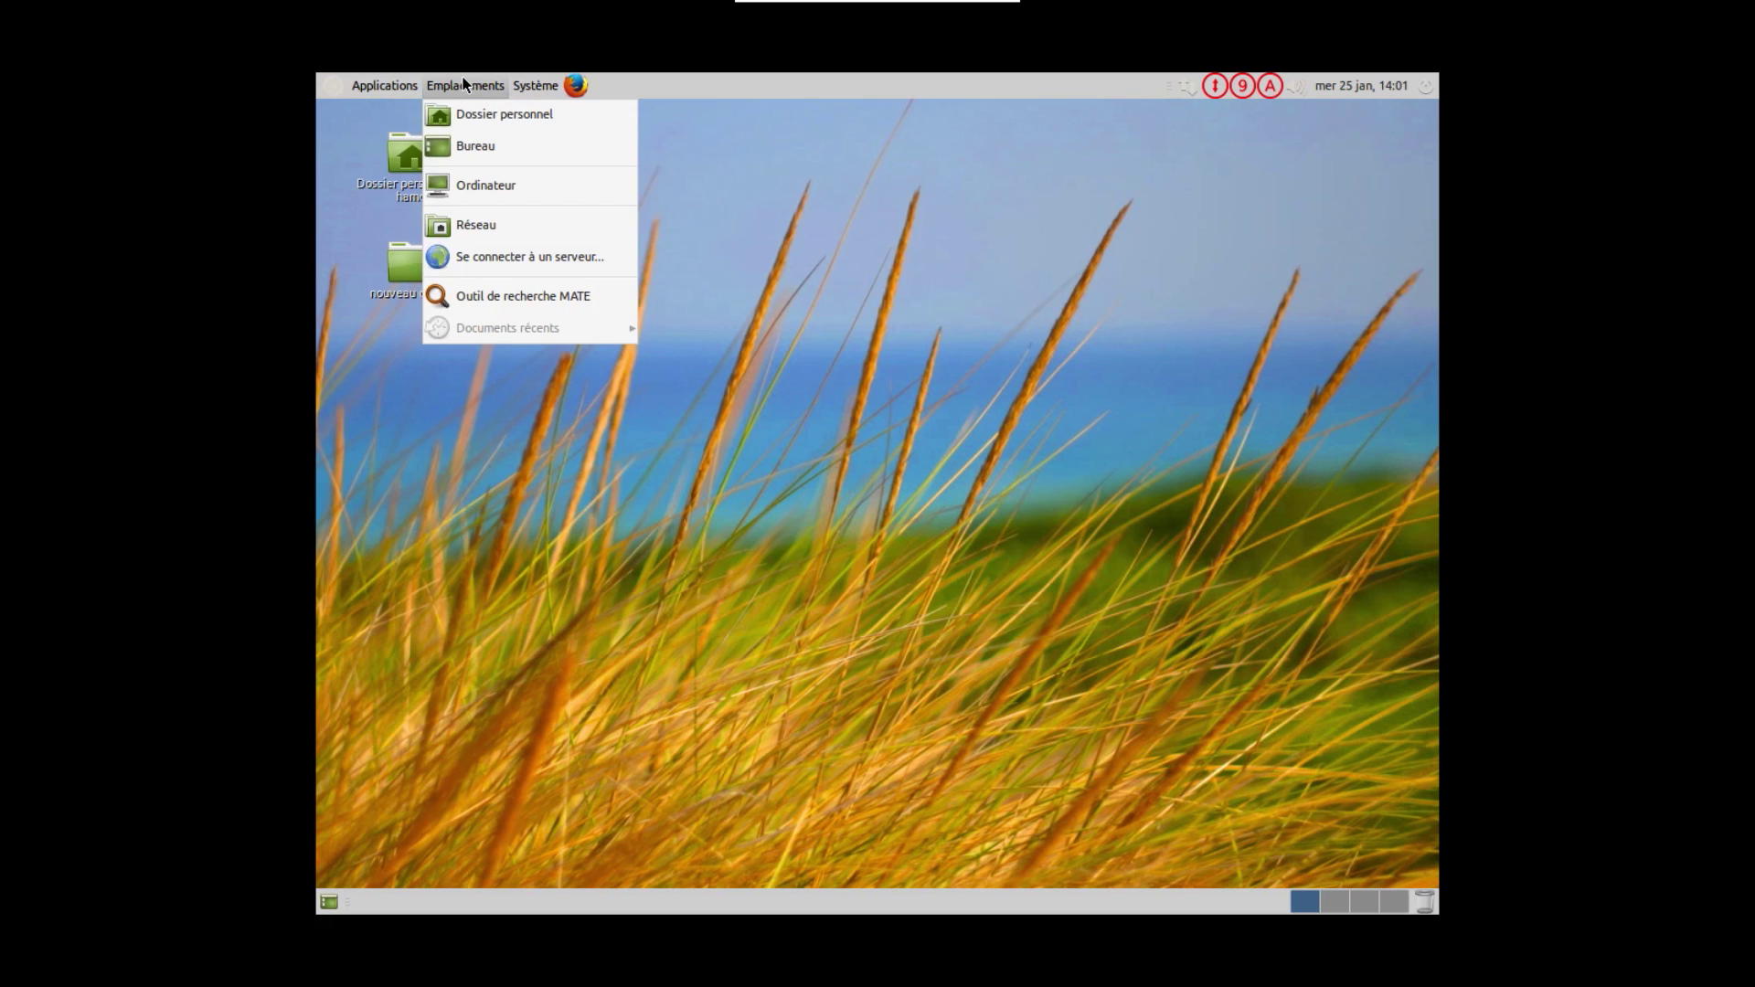
left_click(534, 85)
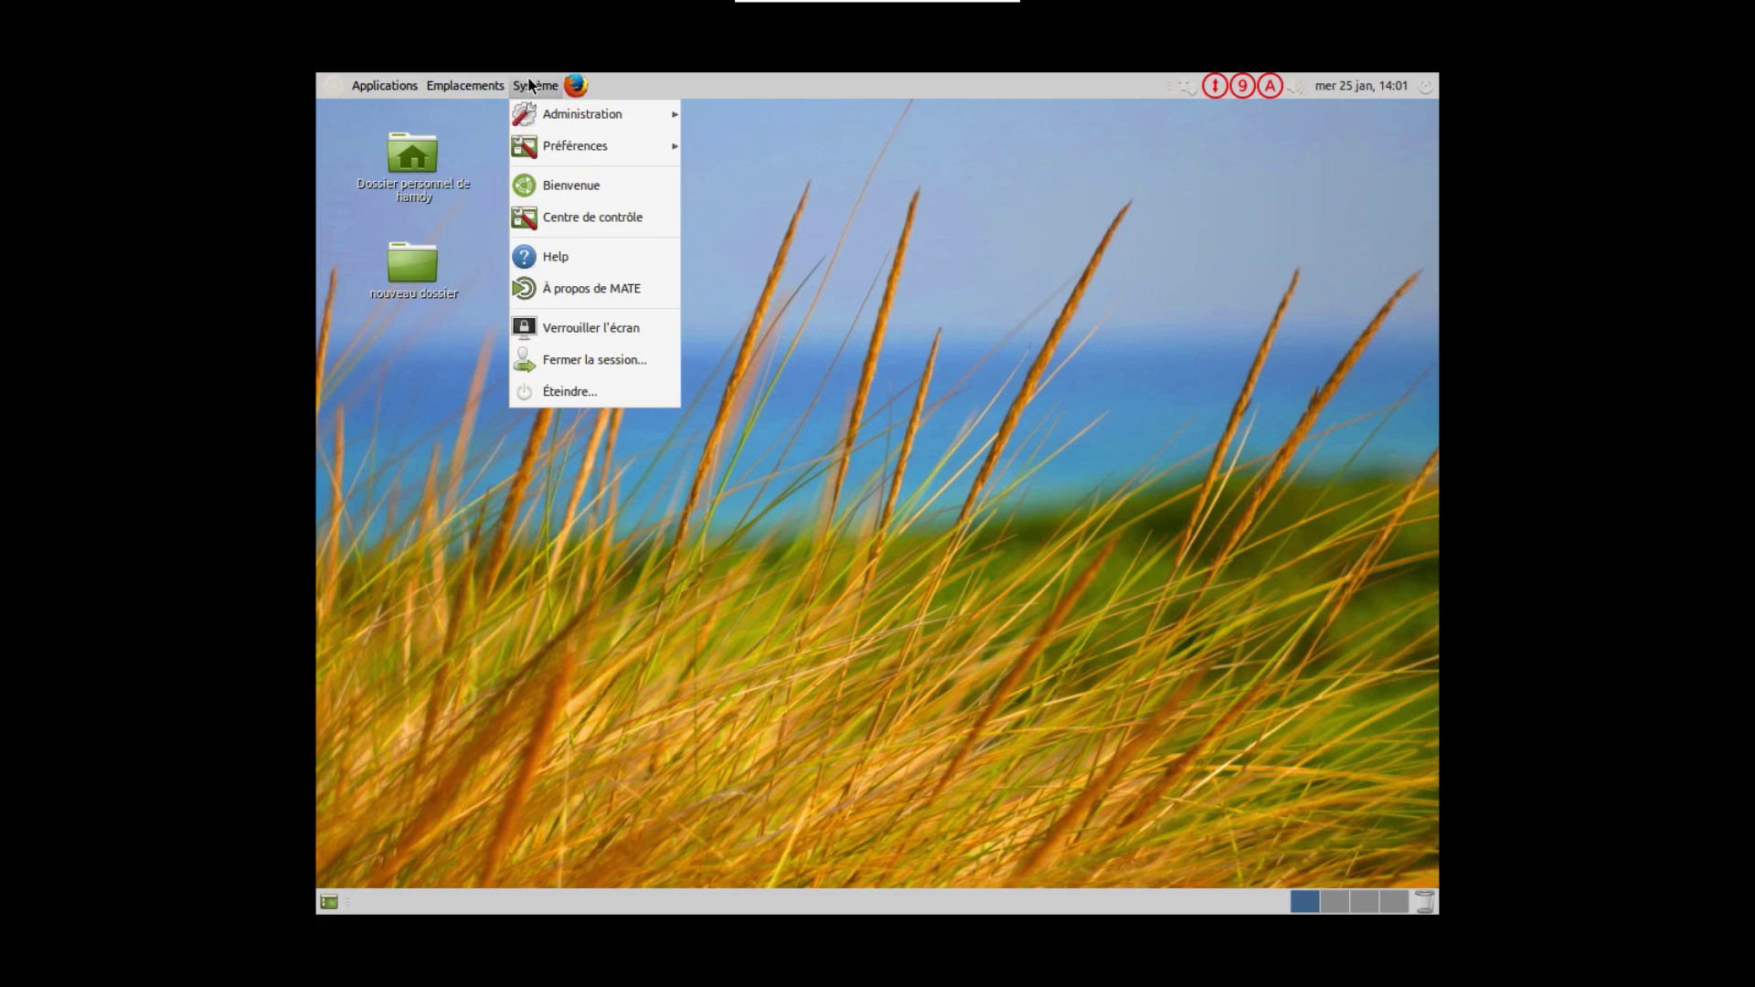
mouse_move(535, 107)
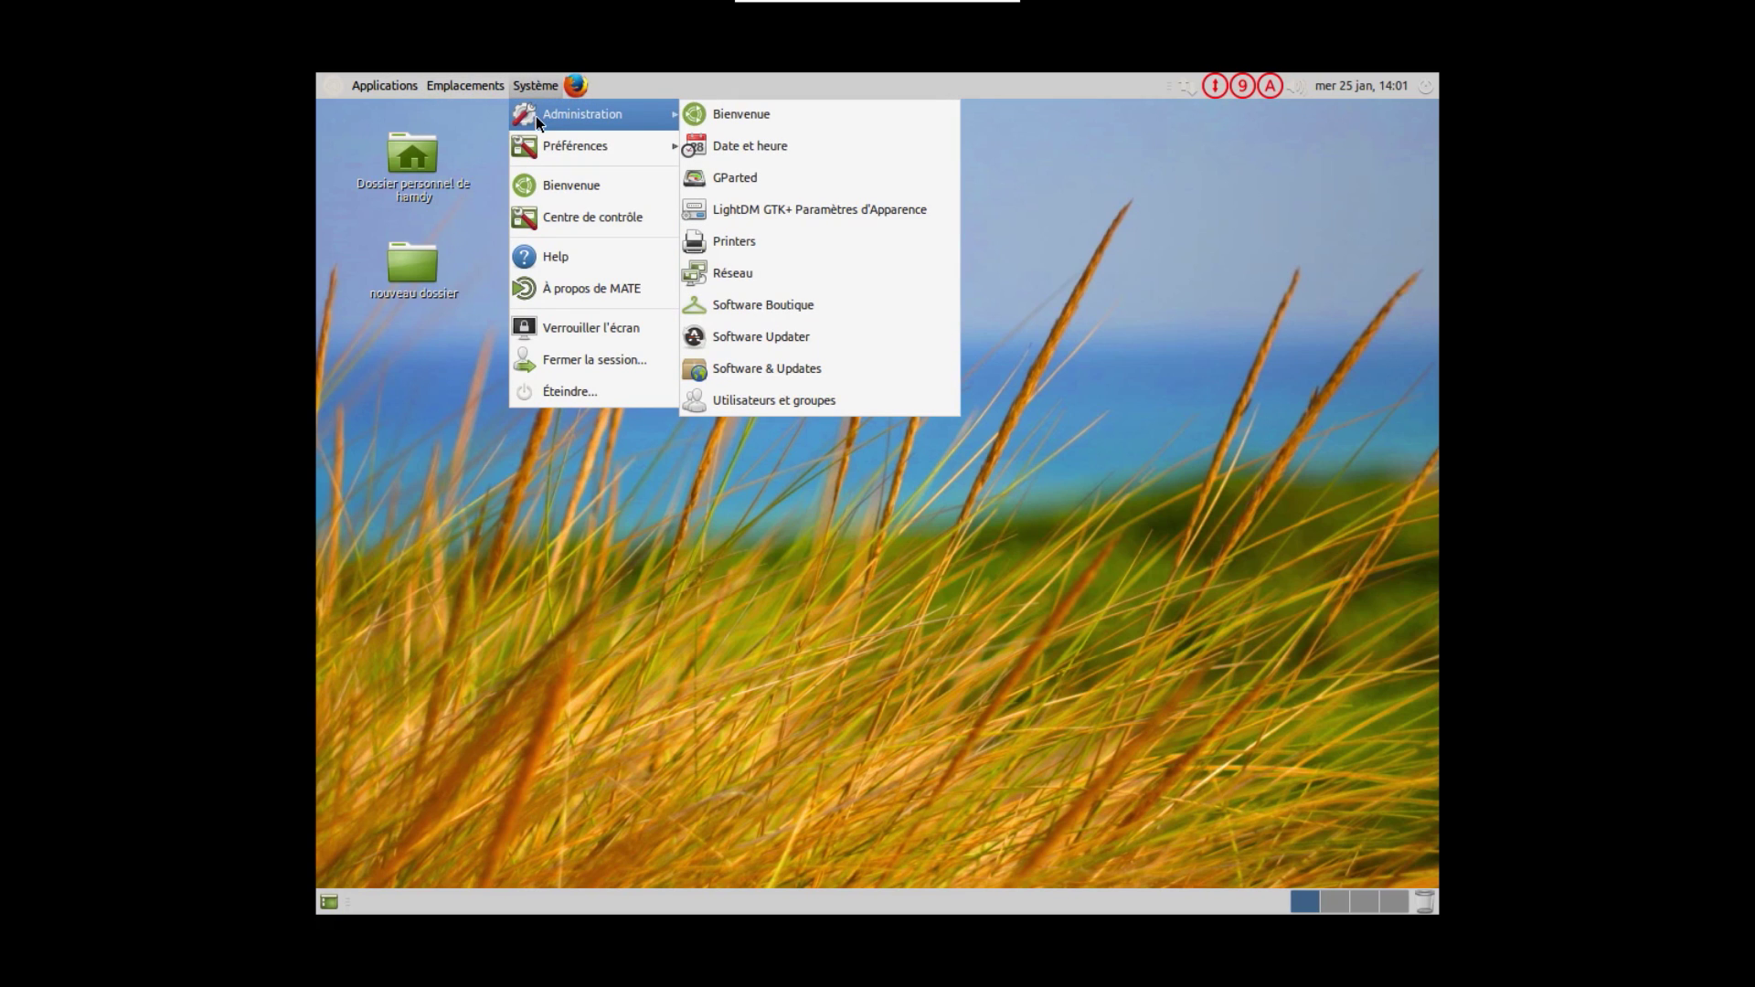
mouse_move(551, 154)
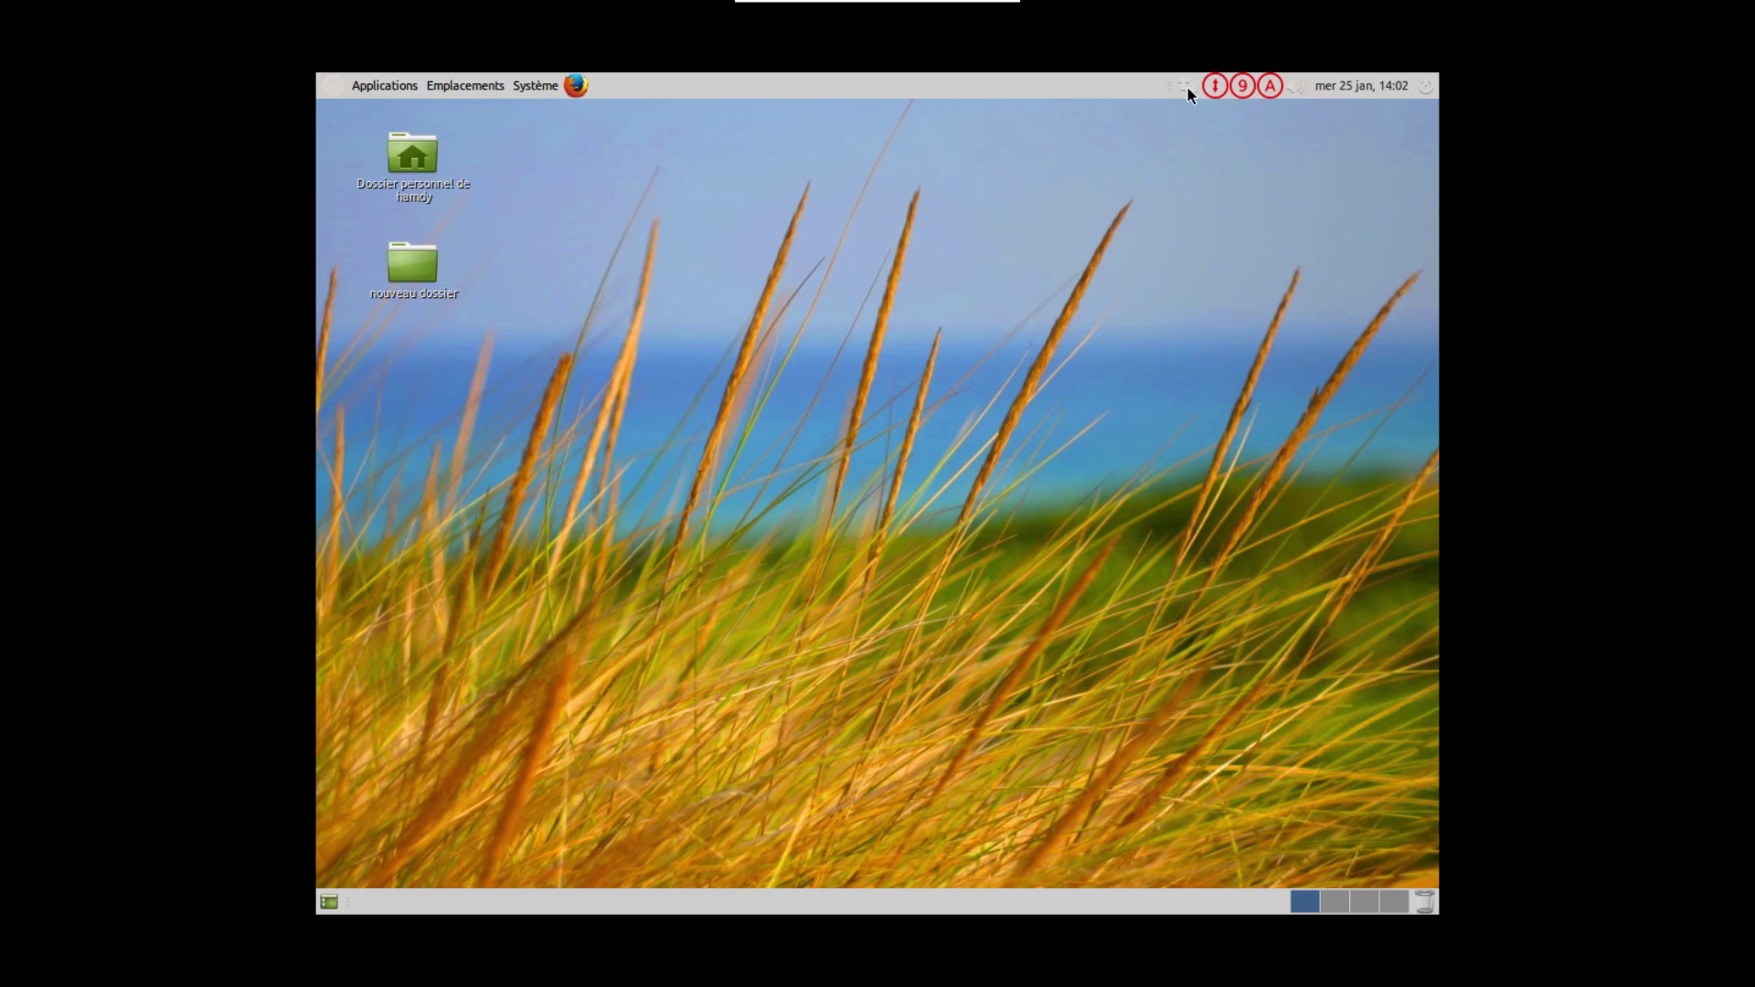
left_click(1187, 86)
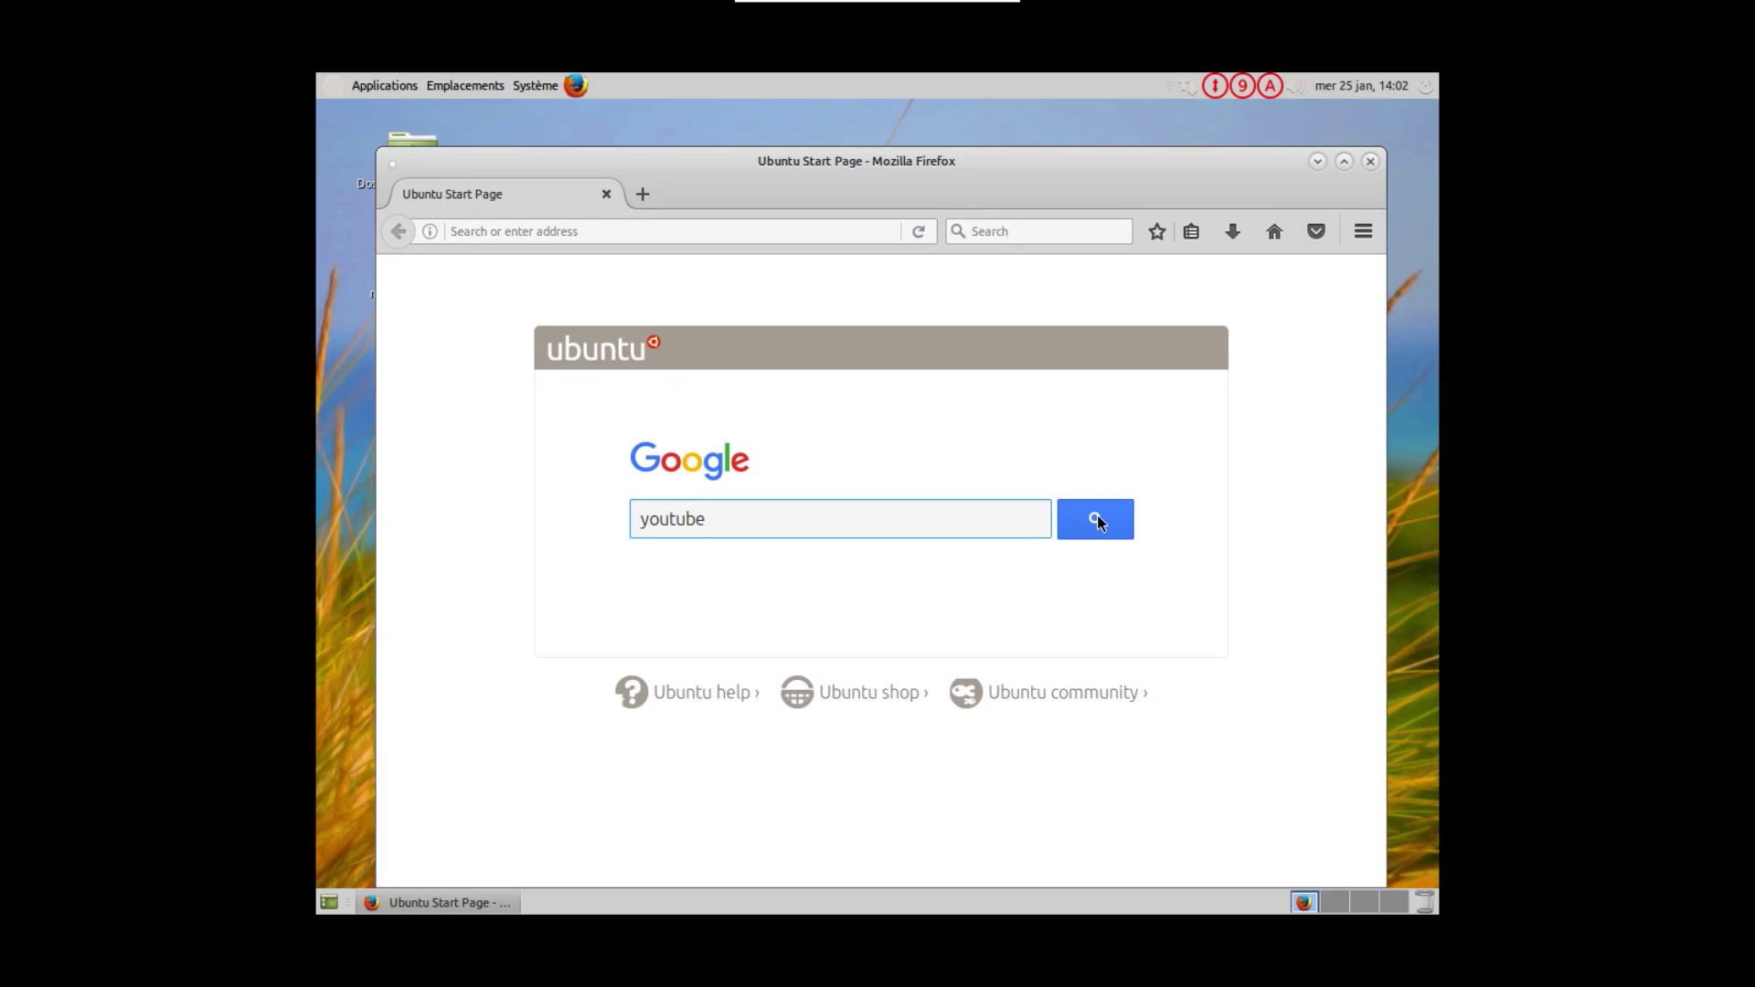
Search Google for "youtube", open the YouTube home page from the results to view it, and close the browser
left_click(1097, 514)
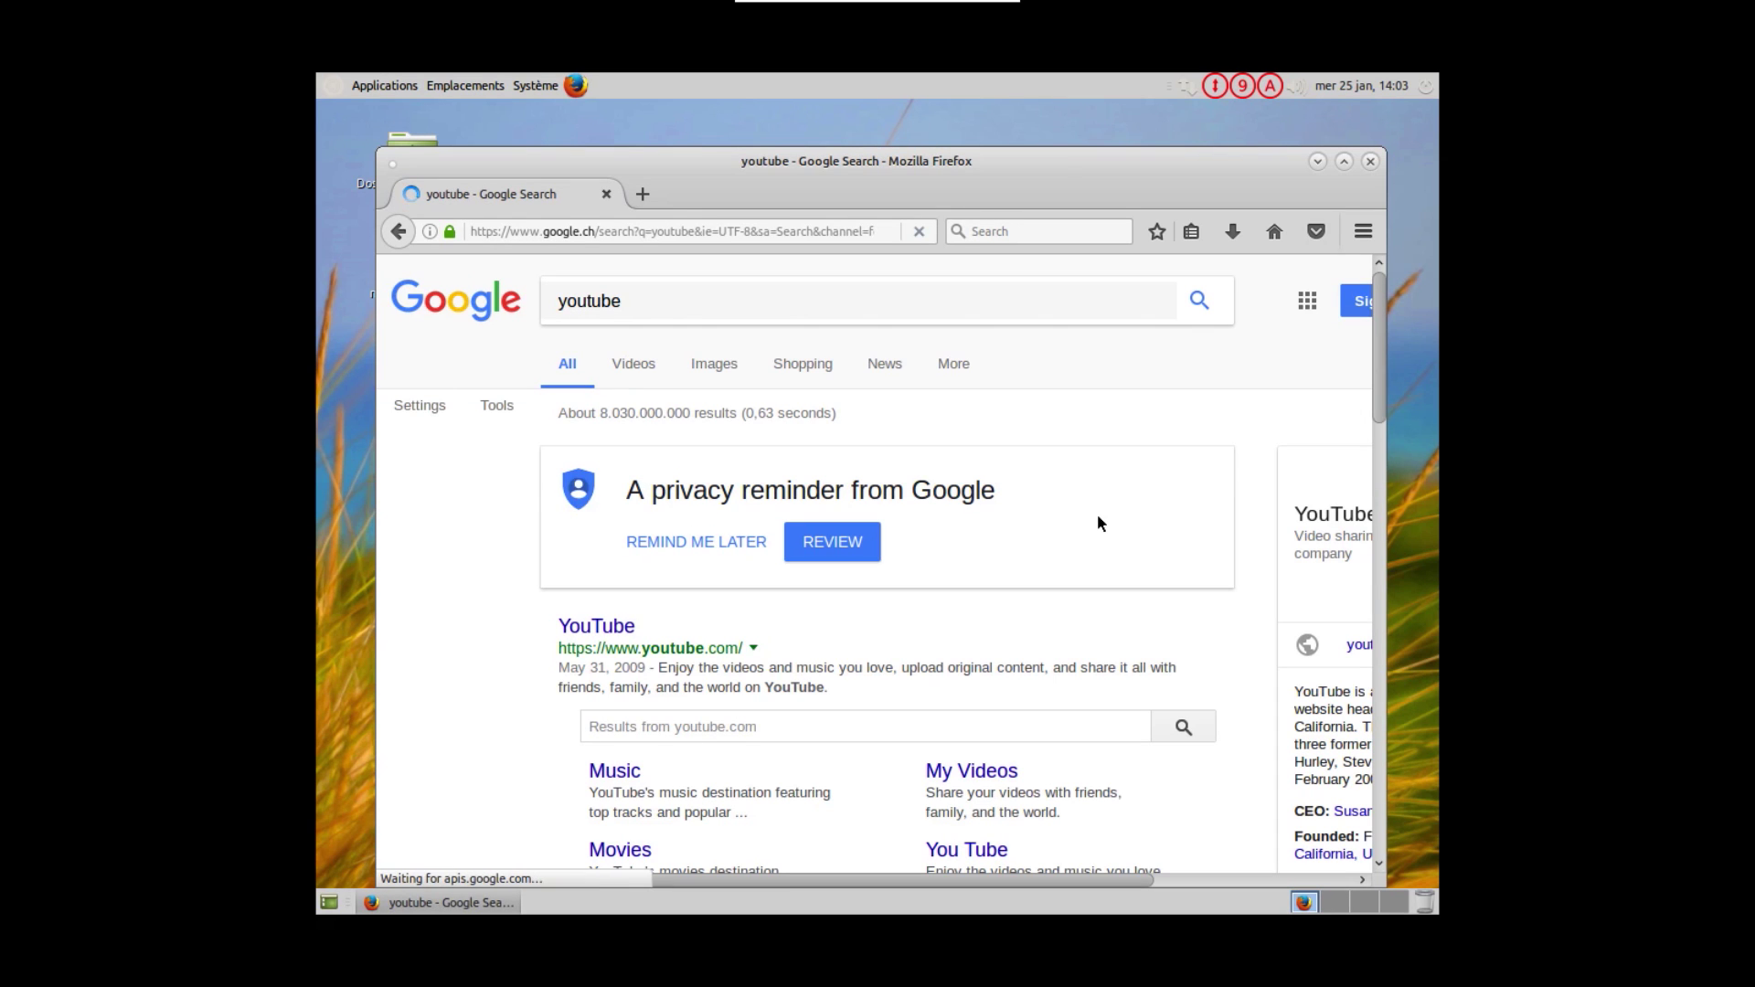
scroll(1111, 465, "down", 10)
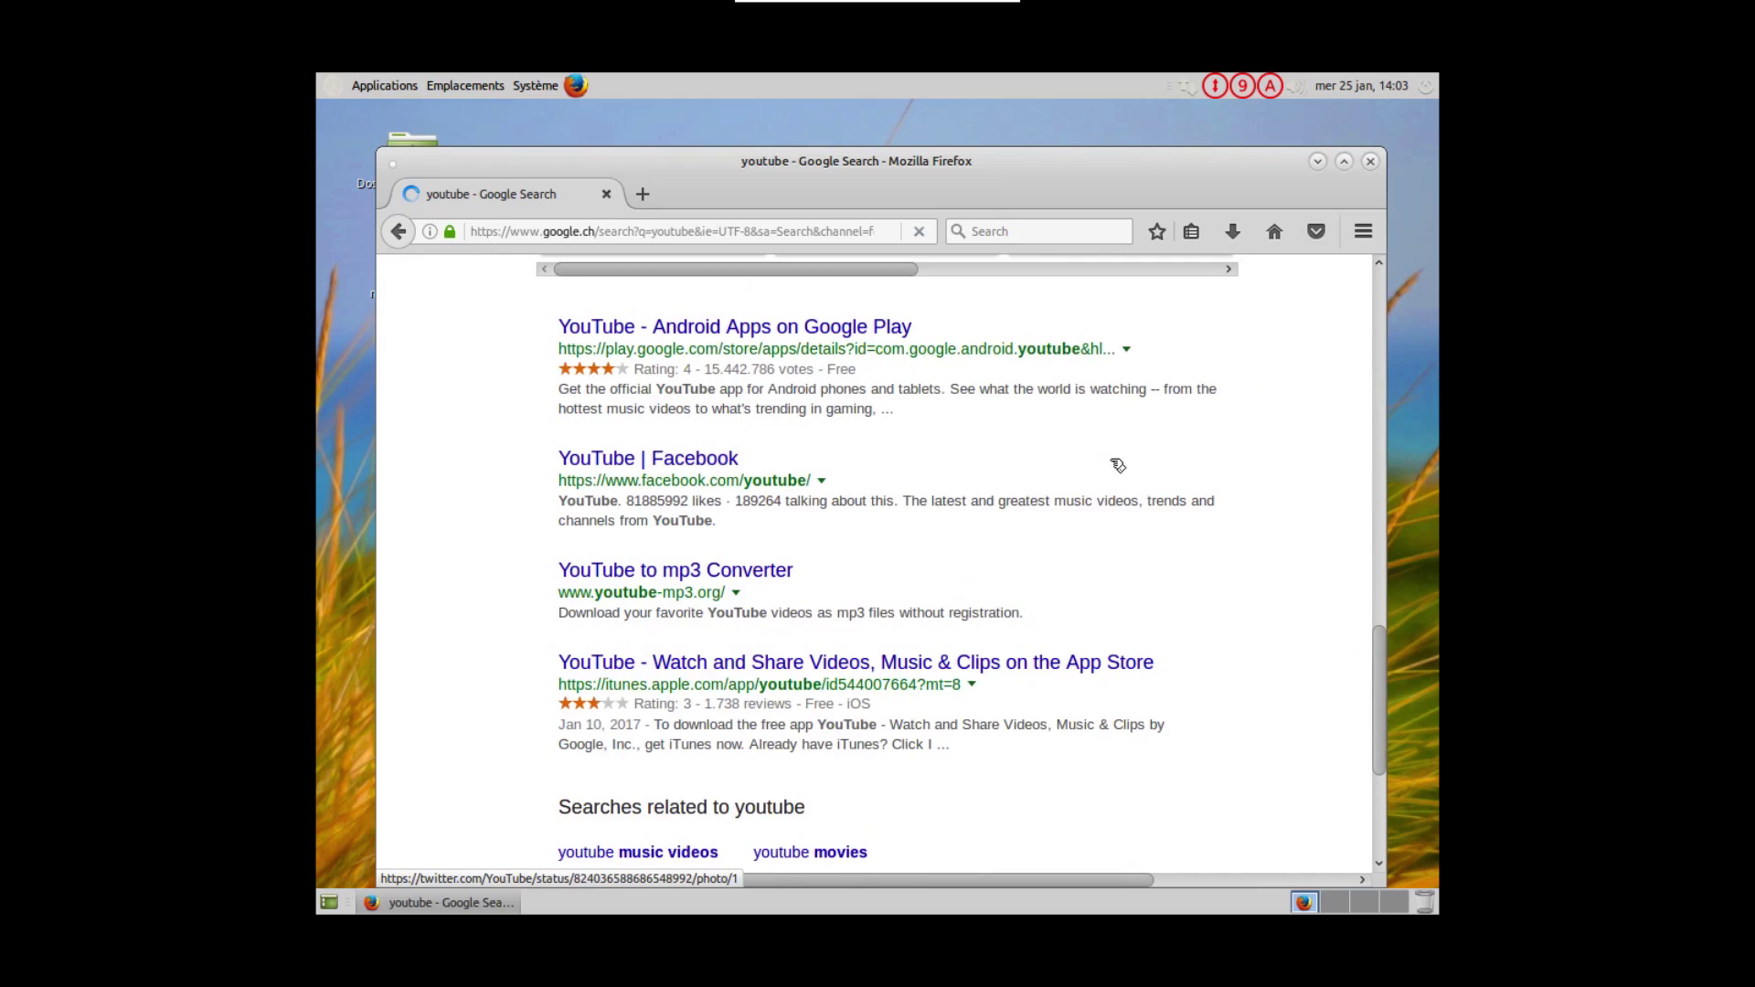
scroll(1112, 464, "up", 5)
scroll(1112, 465, "up", 3)
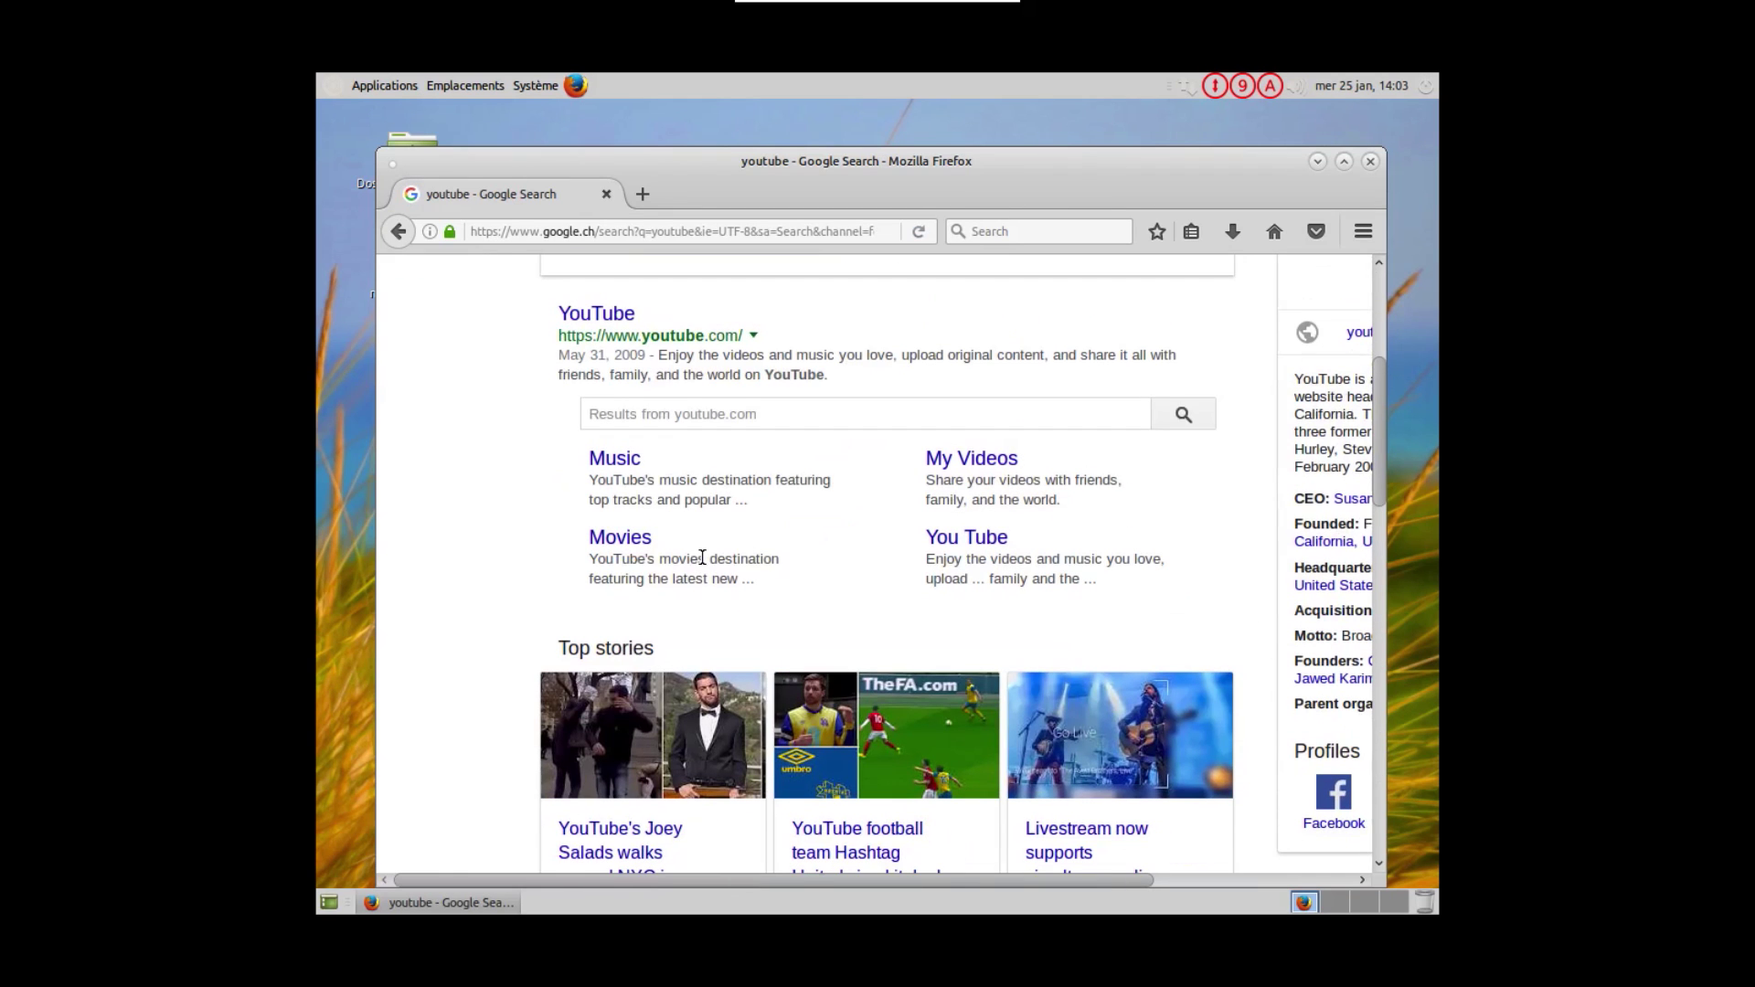
left_click(610, 313)
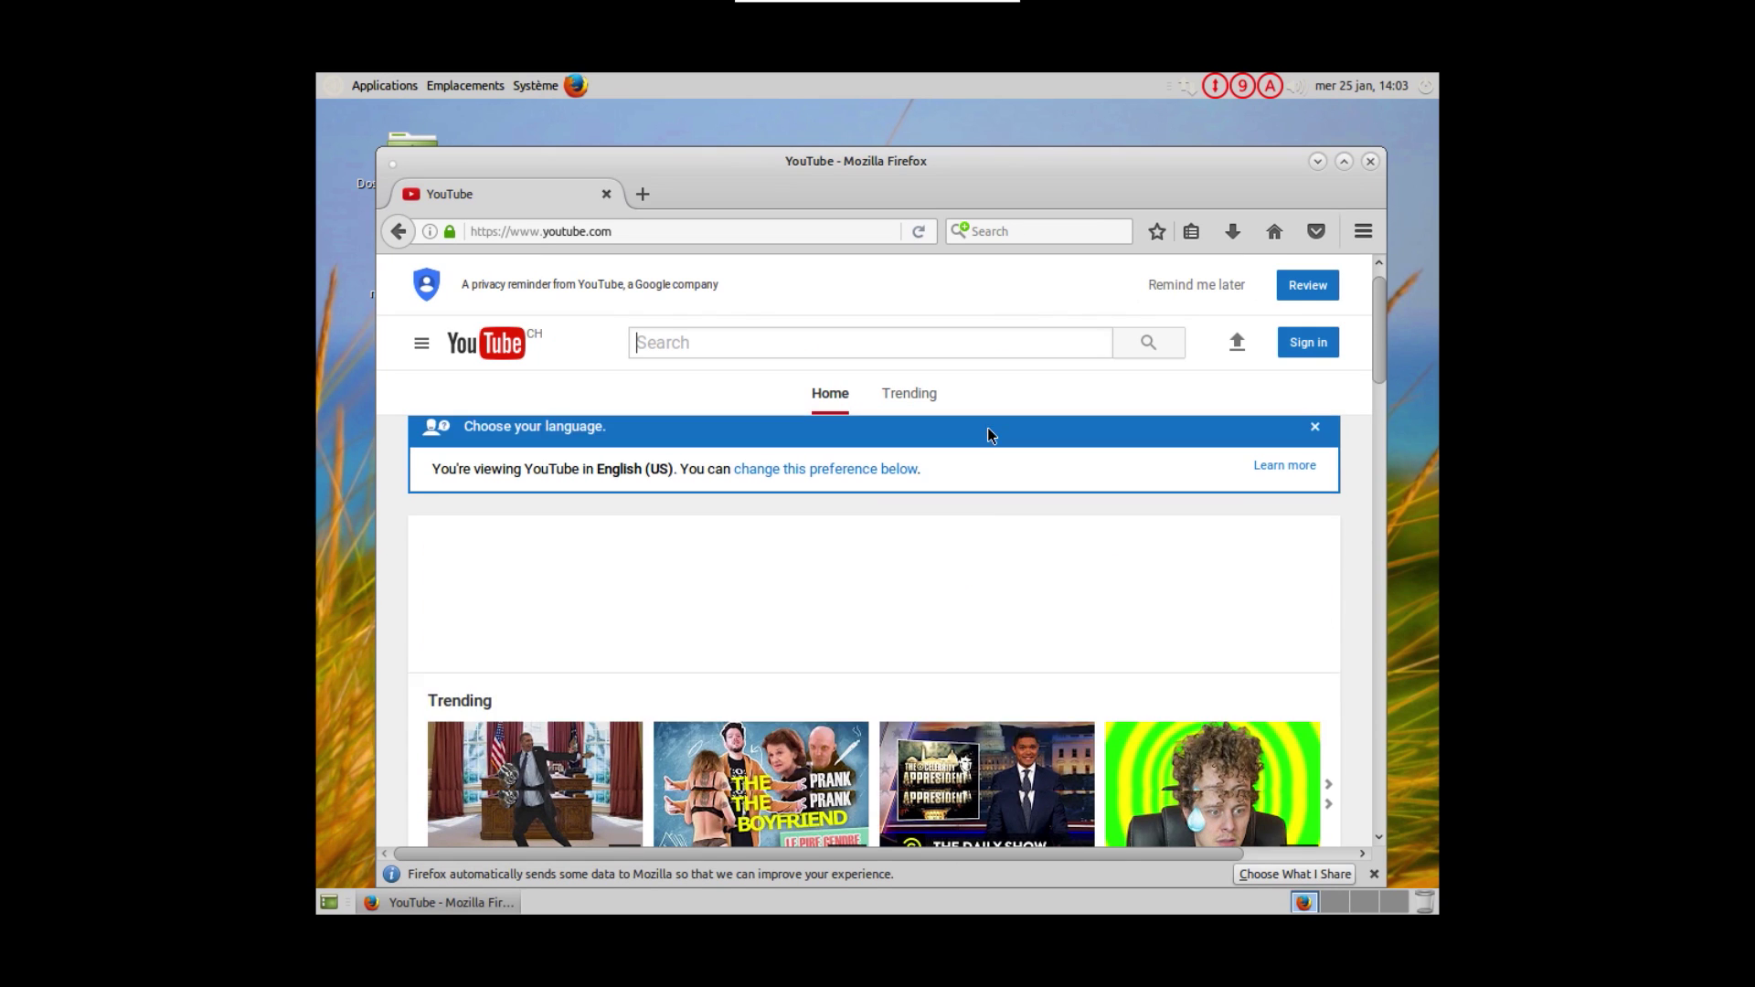
scroll(988, 435, "down", 5)
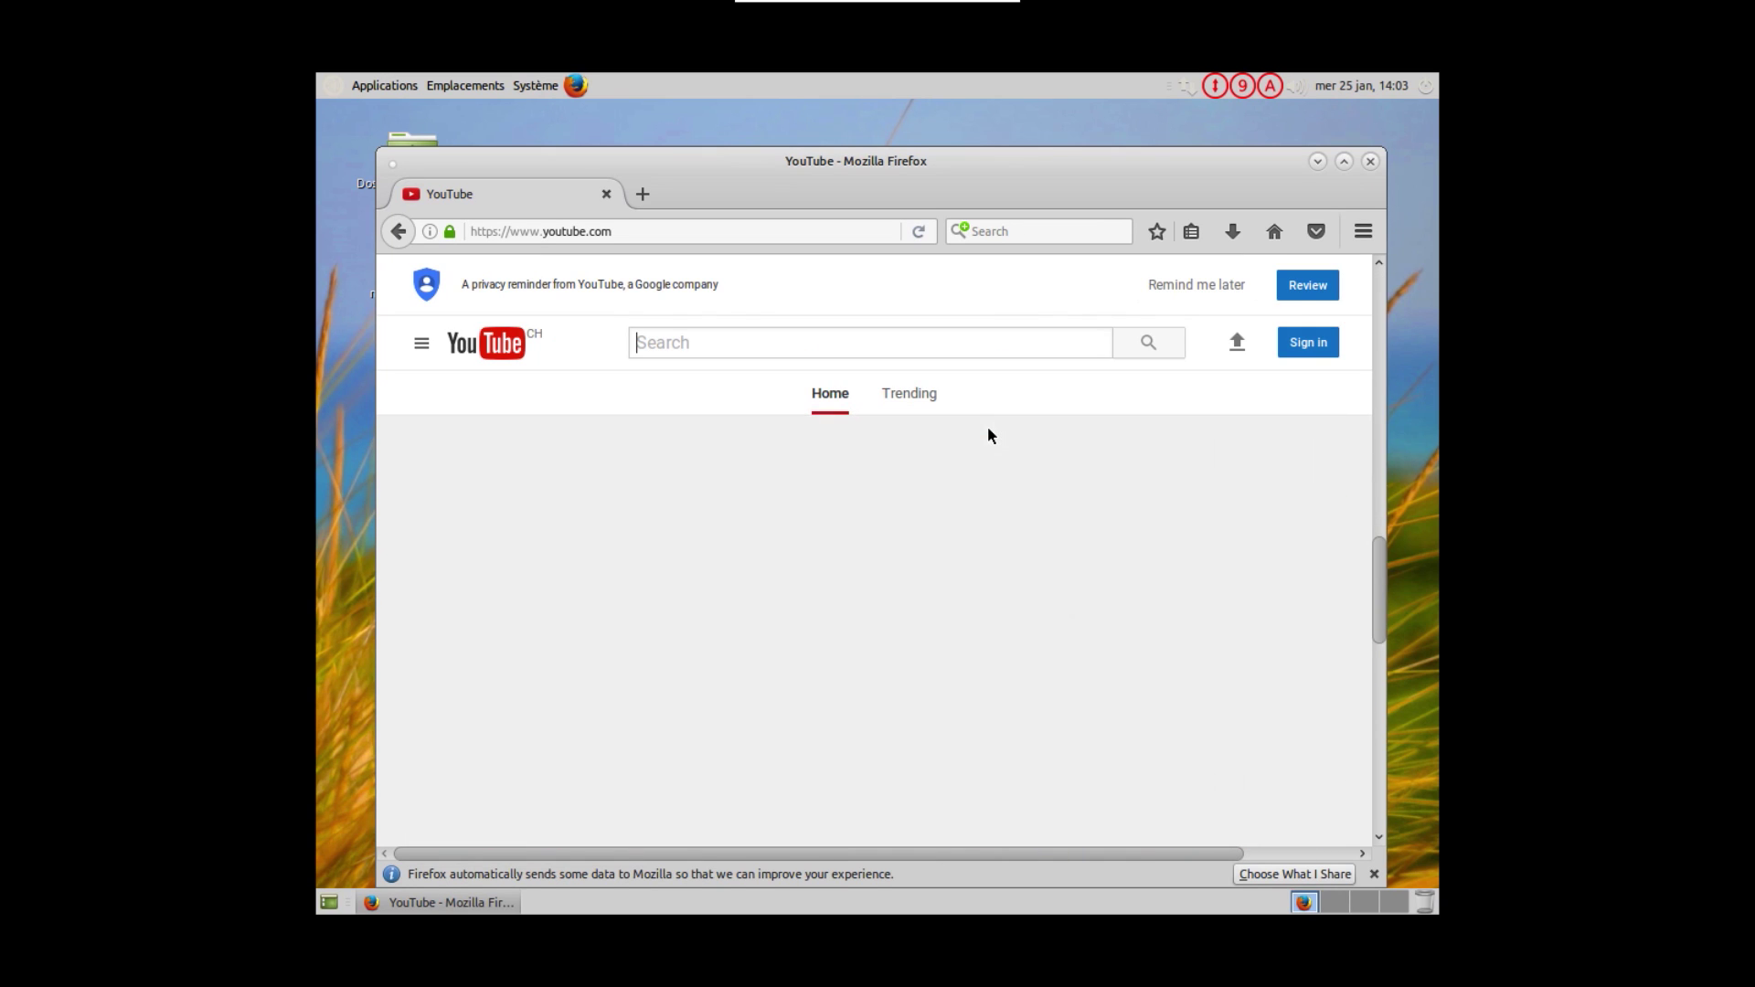
left_click(1374, 163)
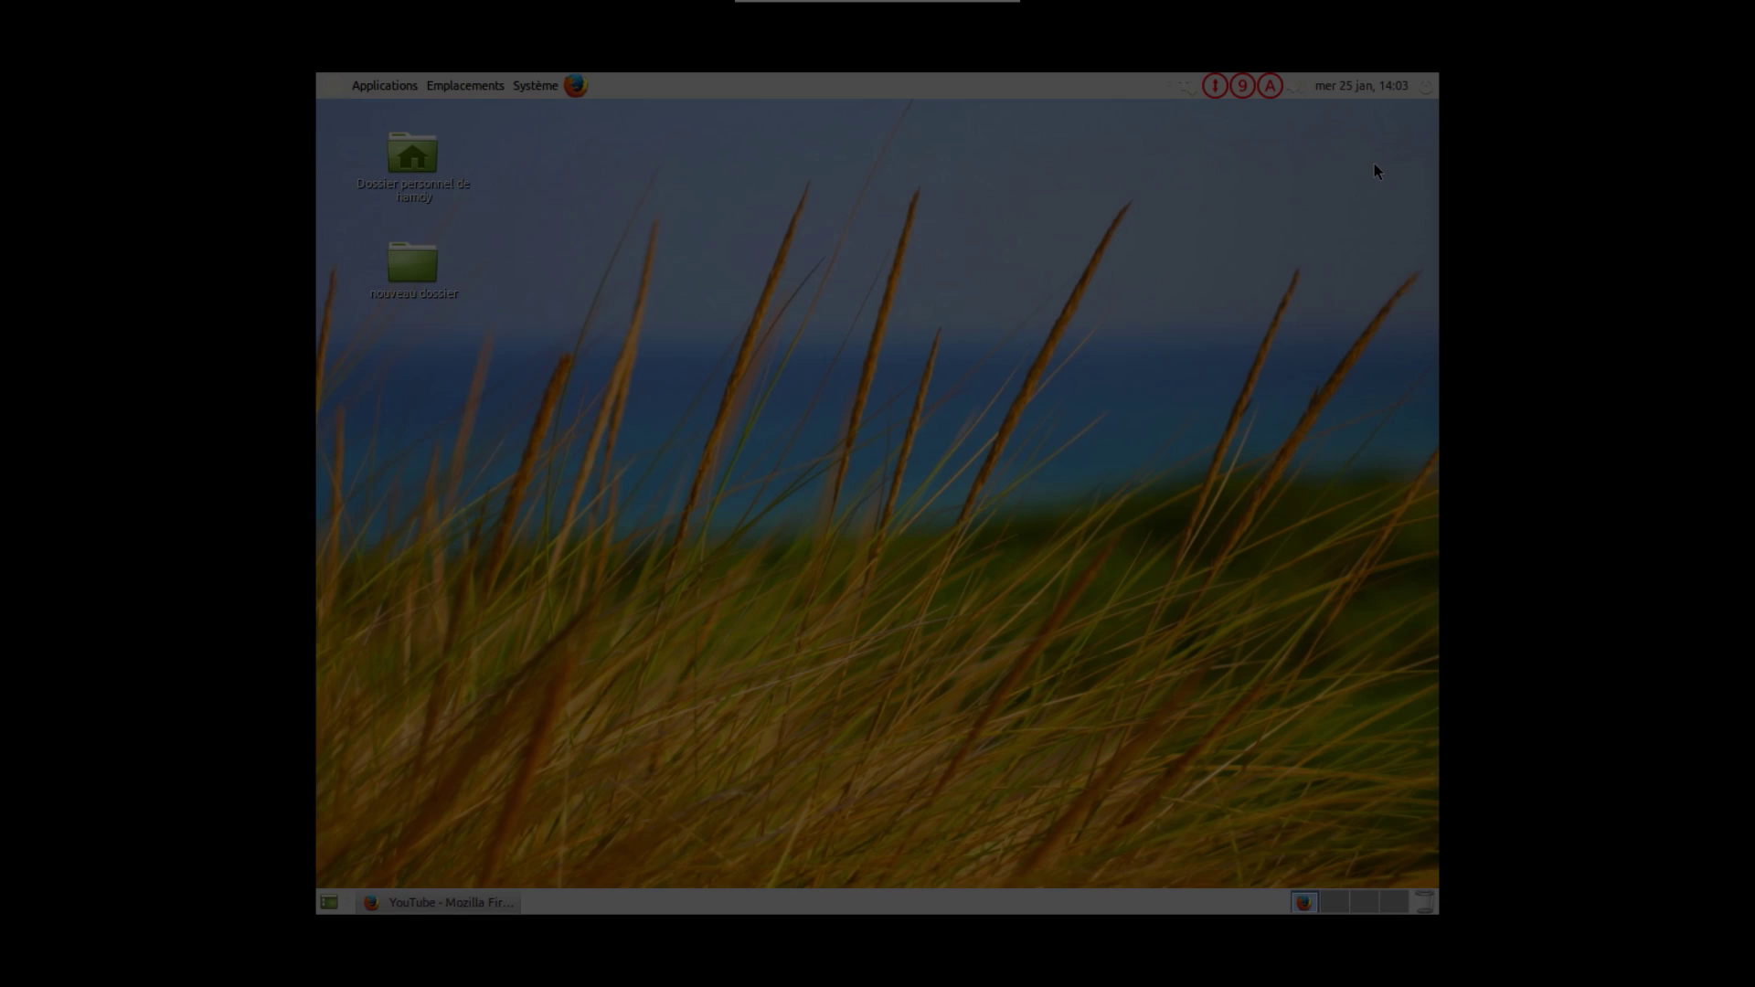
Open the desktop background preferences and review the Interface, Polices and Arrière-plan options
right_click(980, 327)
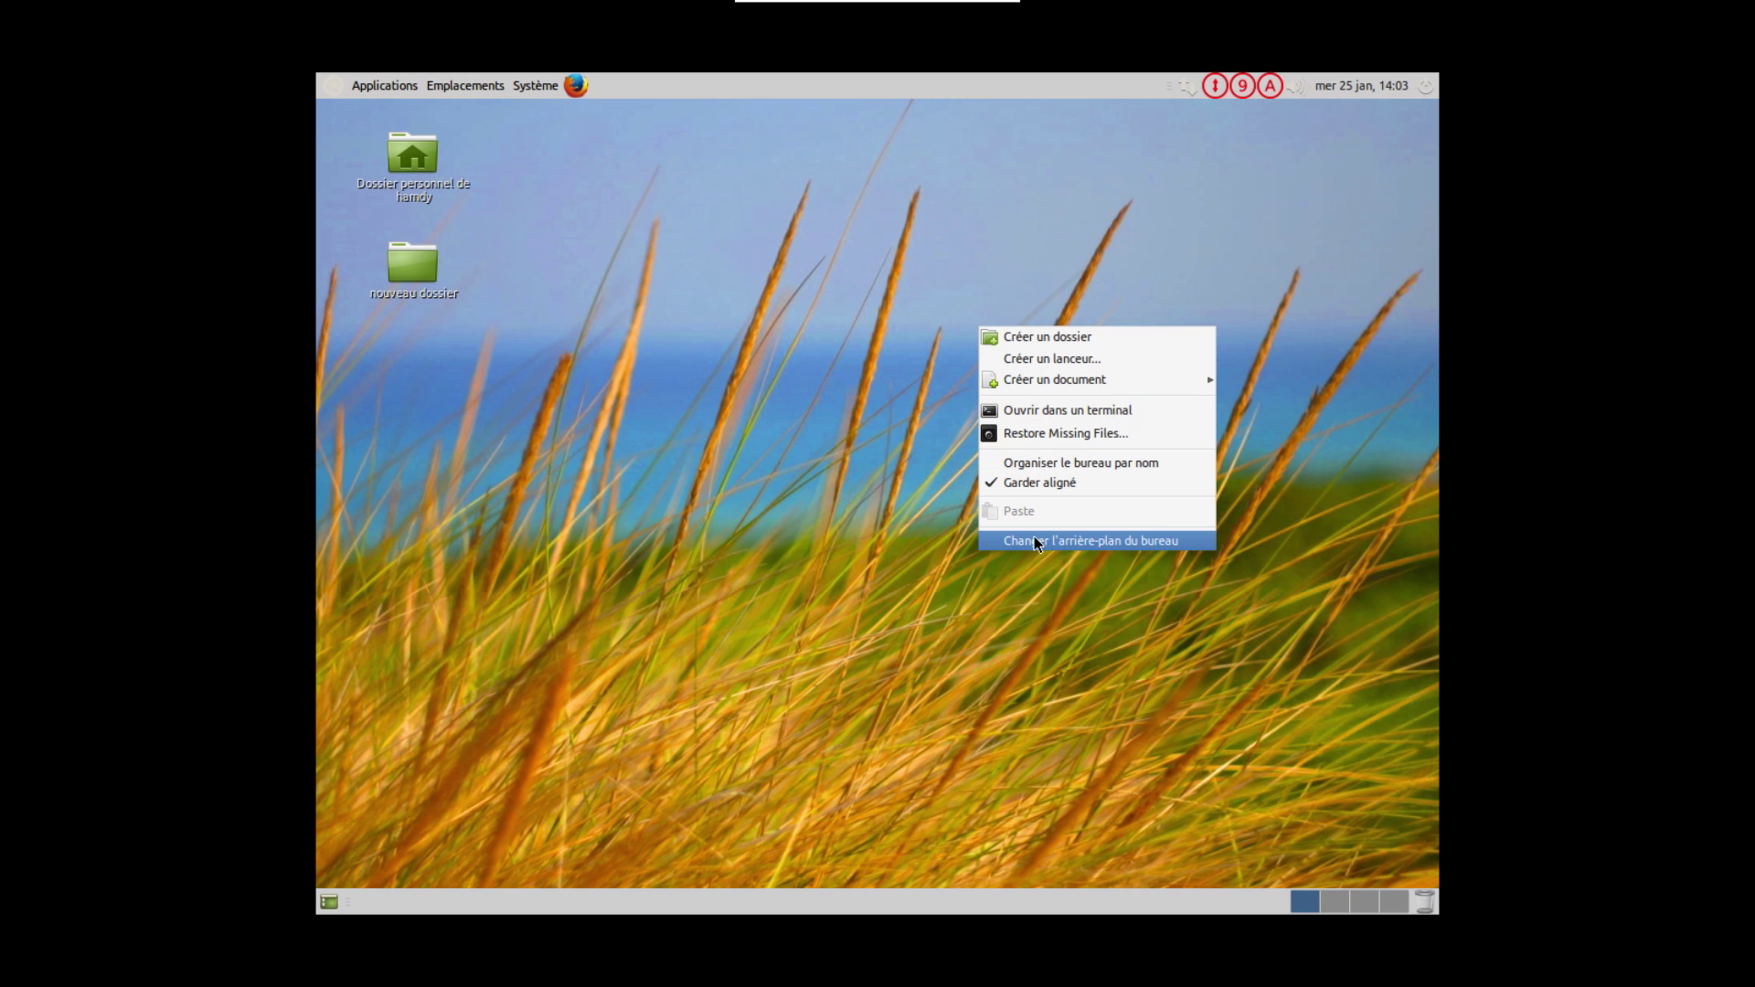
left_click(1037, 541)
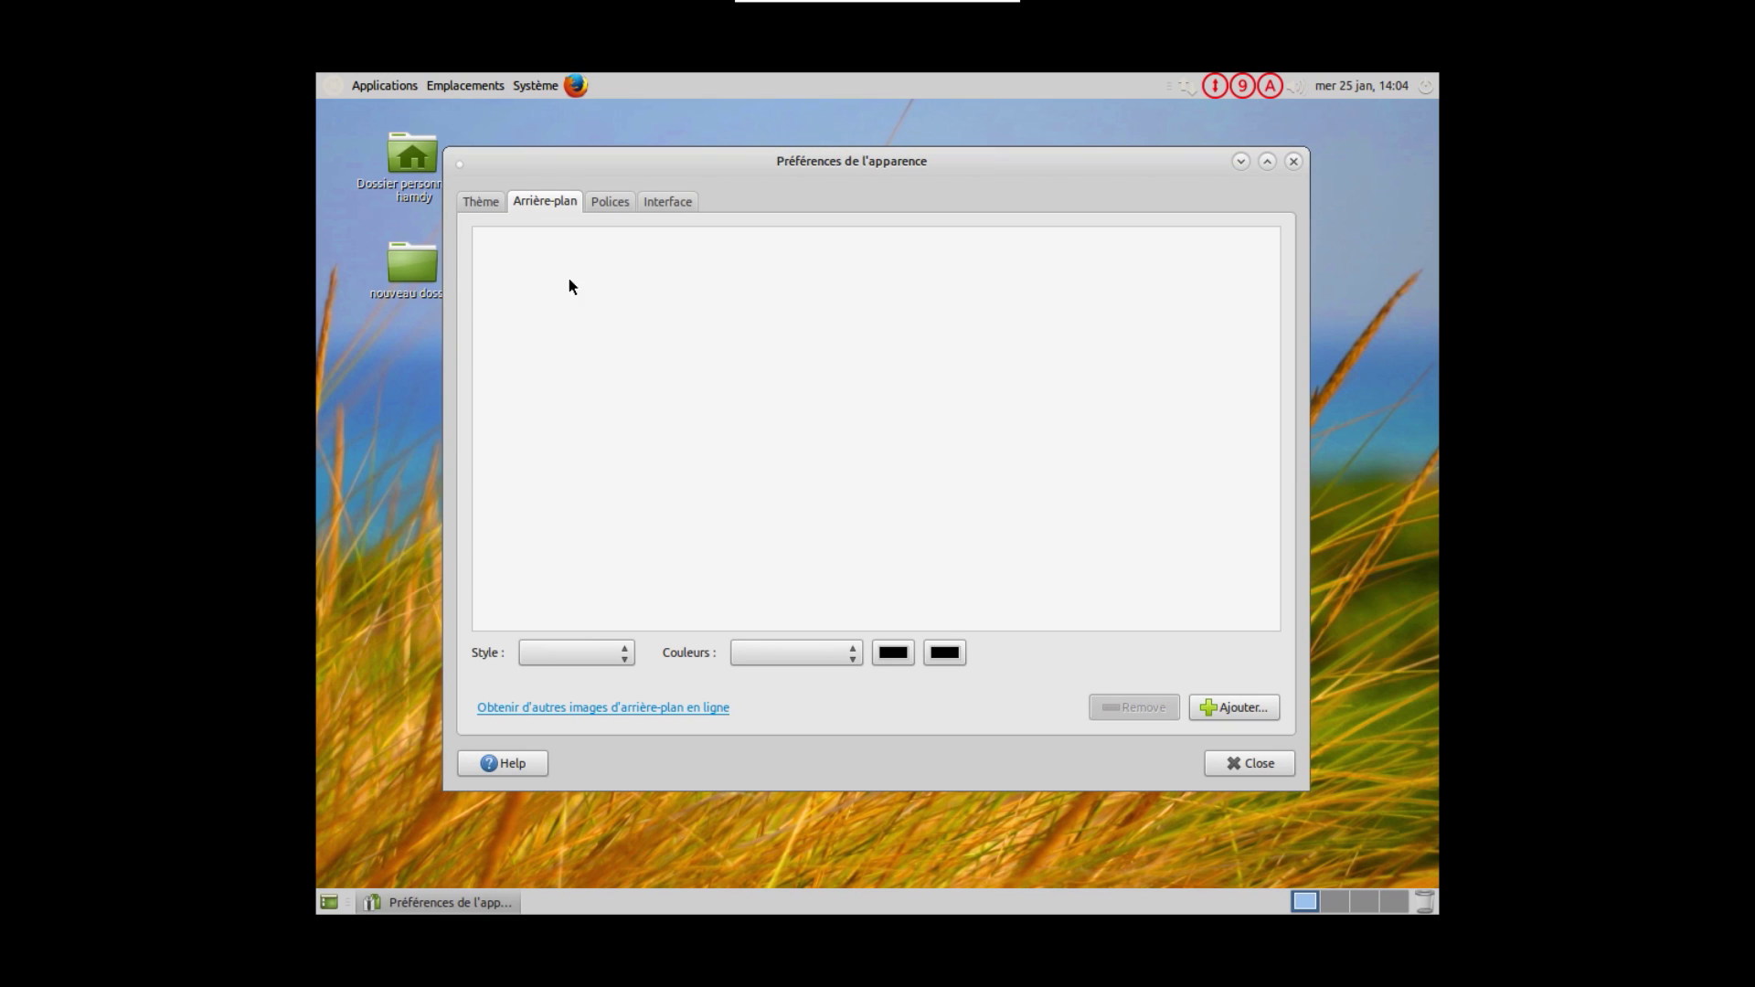
left_click(653, 204)
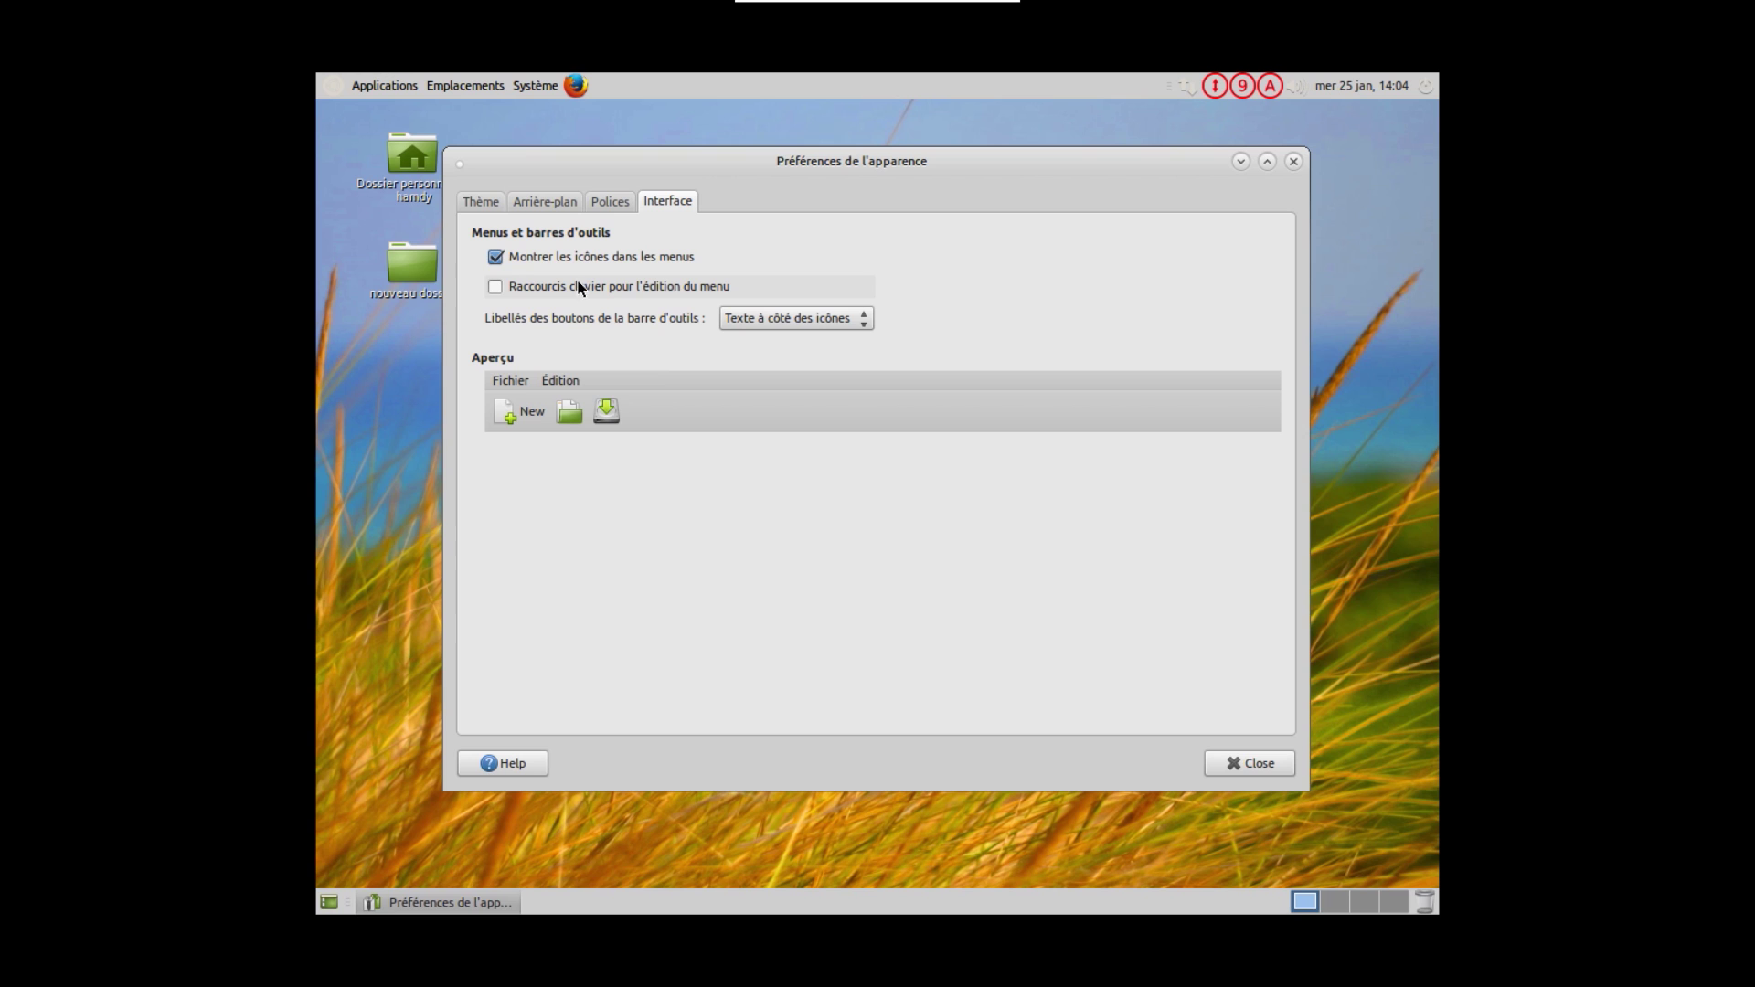
left_click(606, 205)
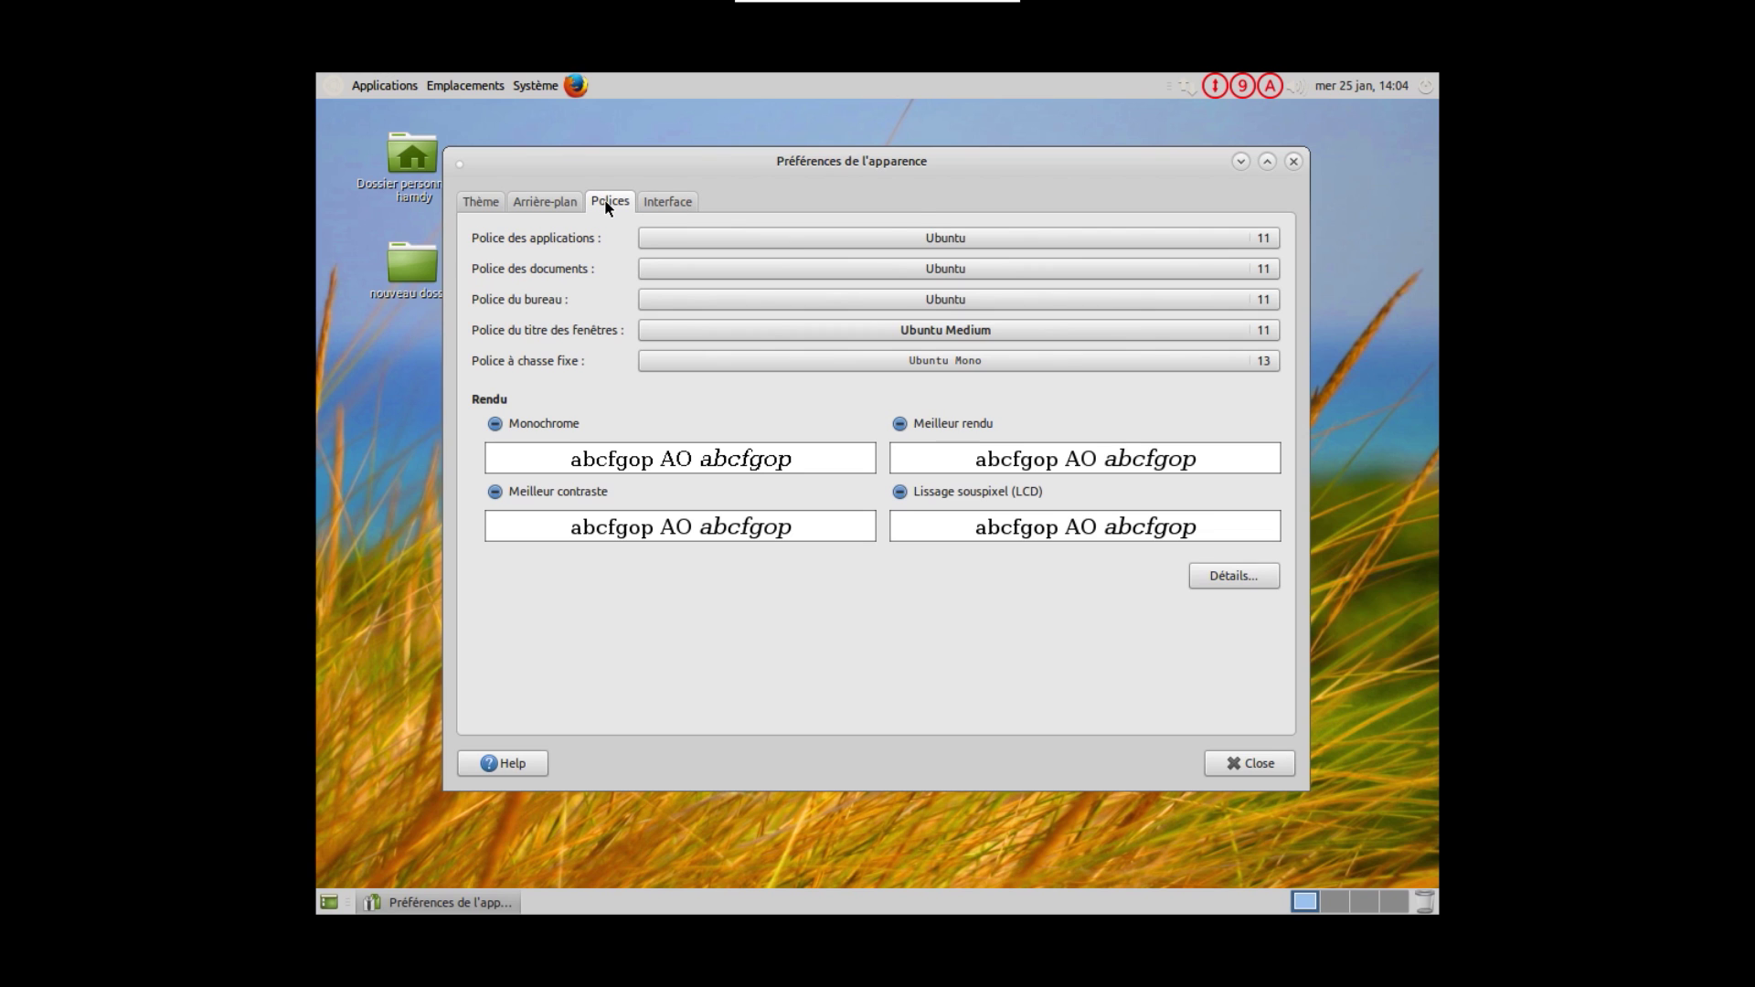
left_click(548, 202)
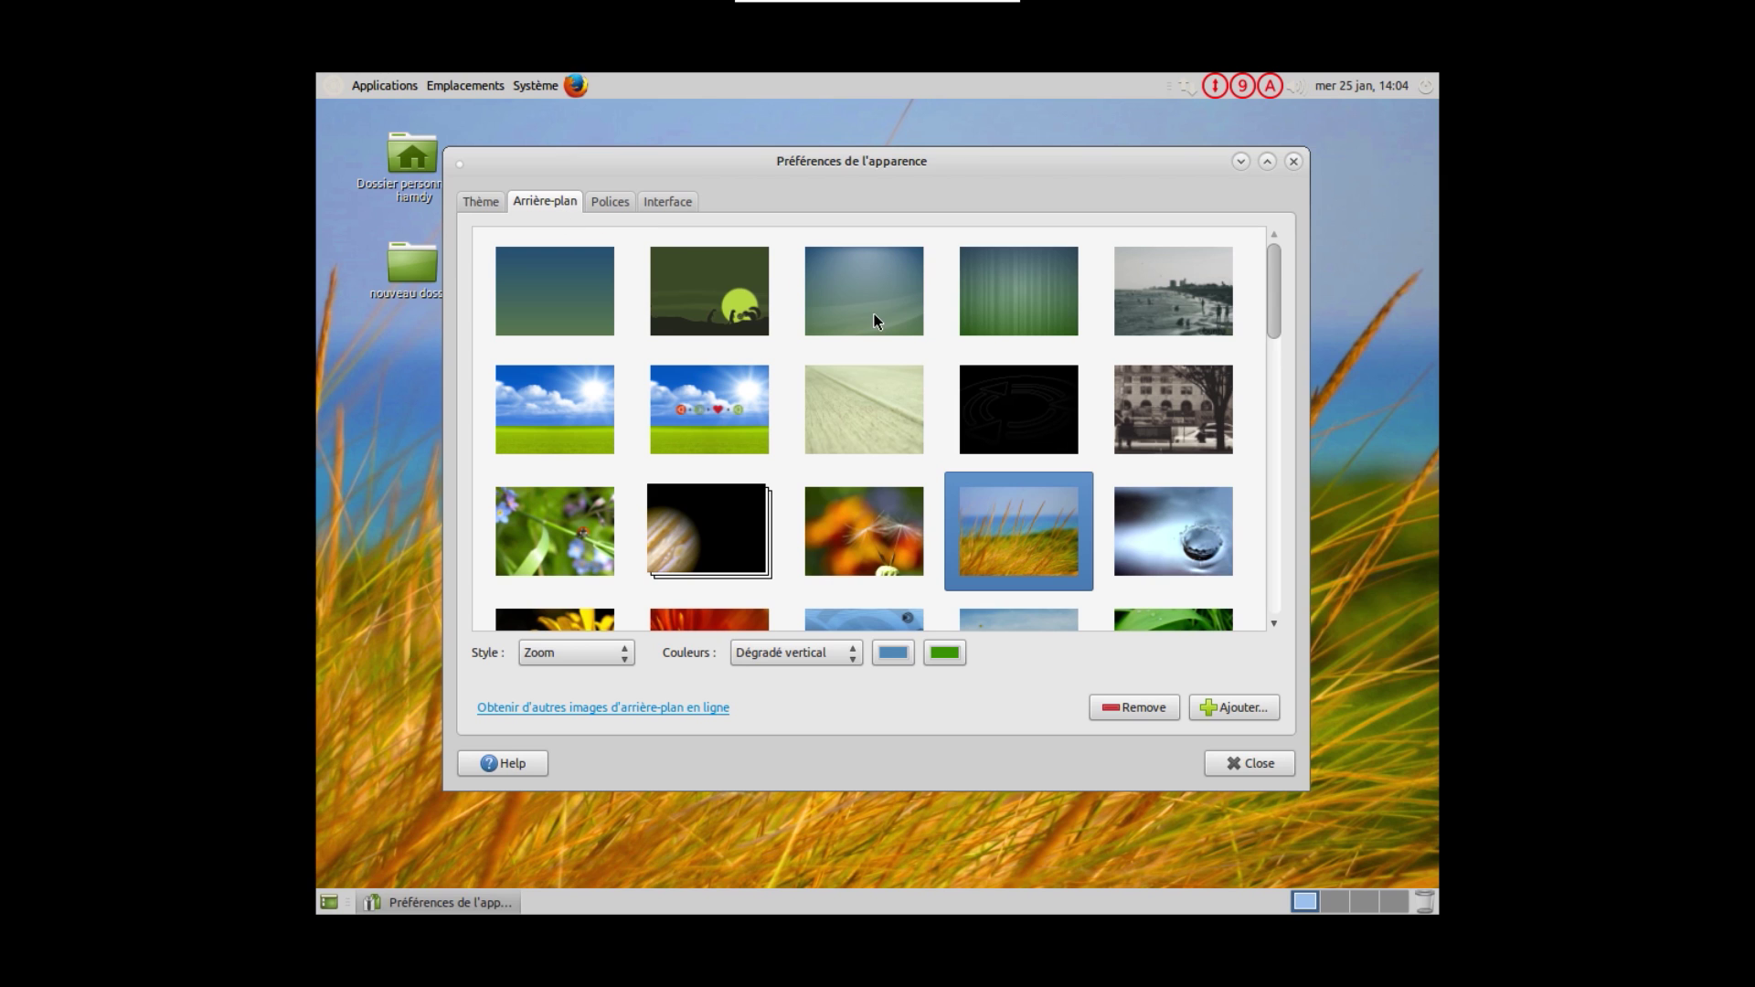
left_click_drag(1273, 294, 1271, 222)
Try the BlackMATE, BlueMenta, Blue-Submarine, GreenLaguna and Green-Submarine desktop themes in turn
left_click(481, 202)
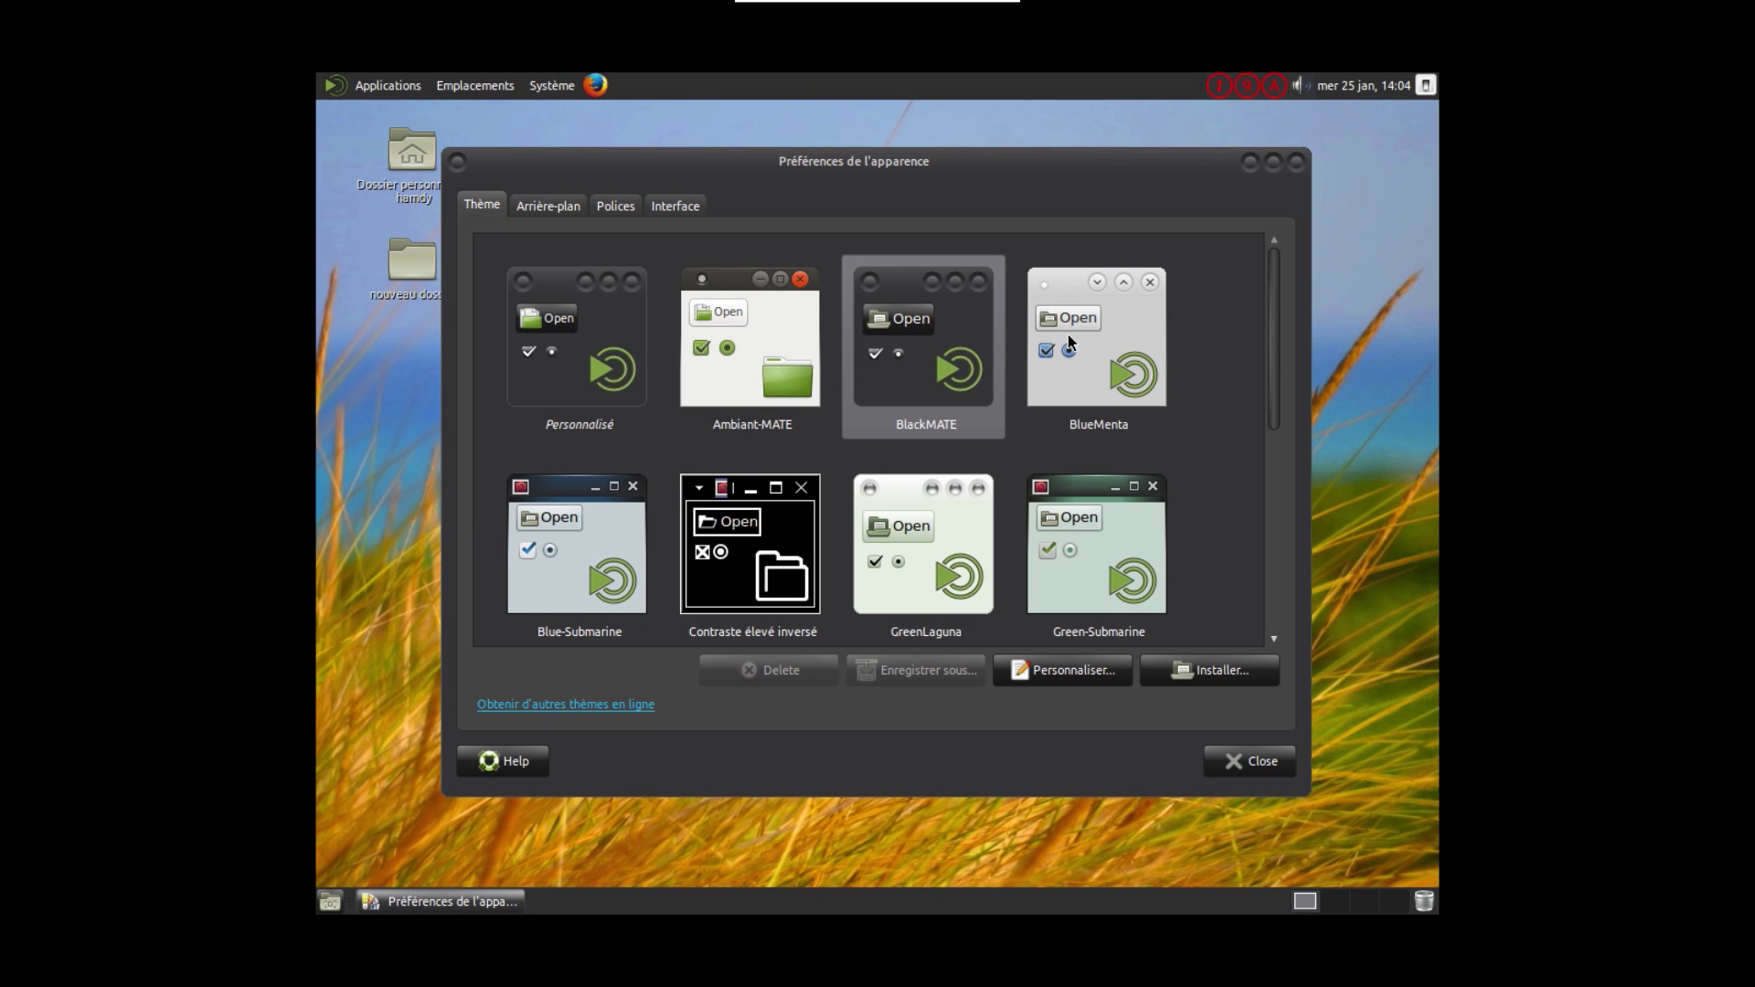
left_click(1116, 342)
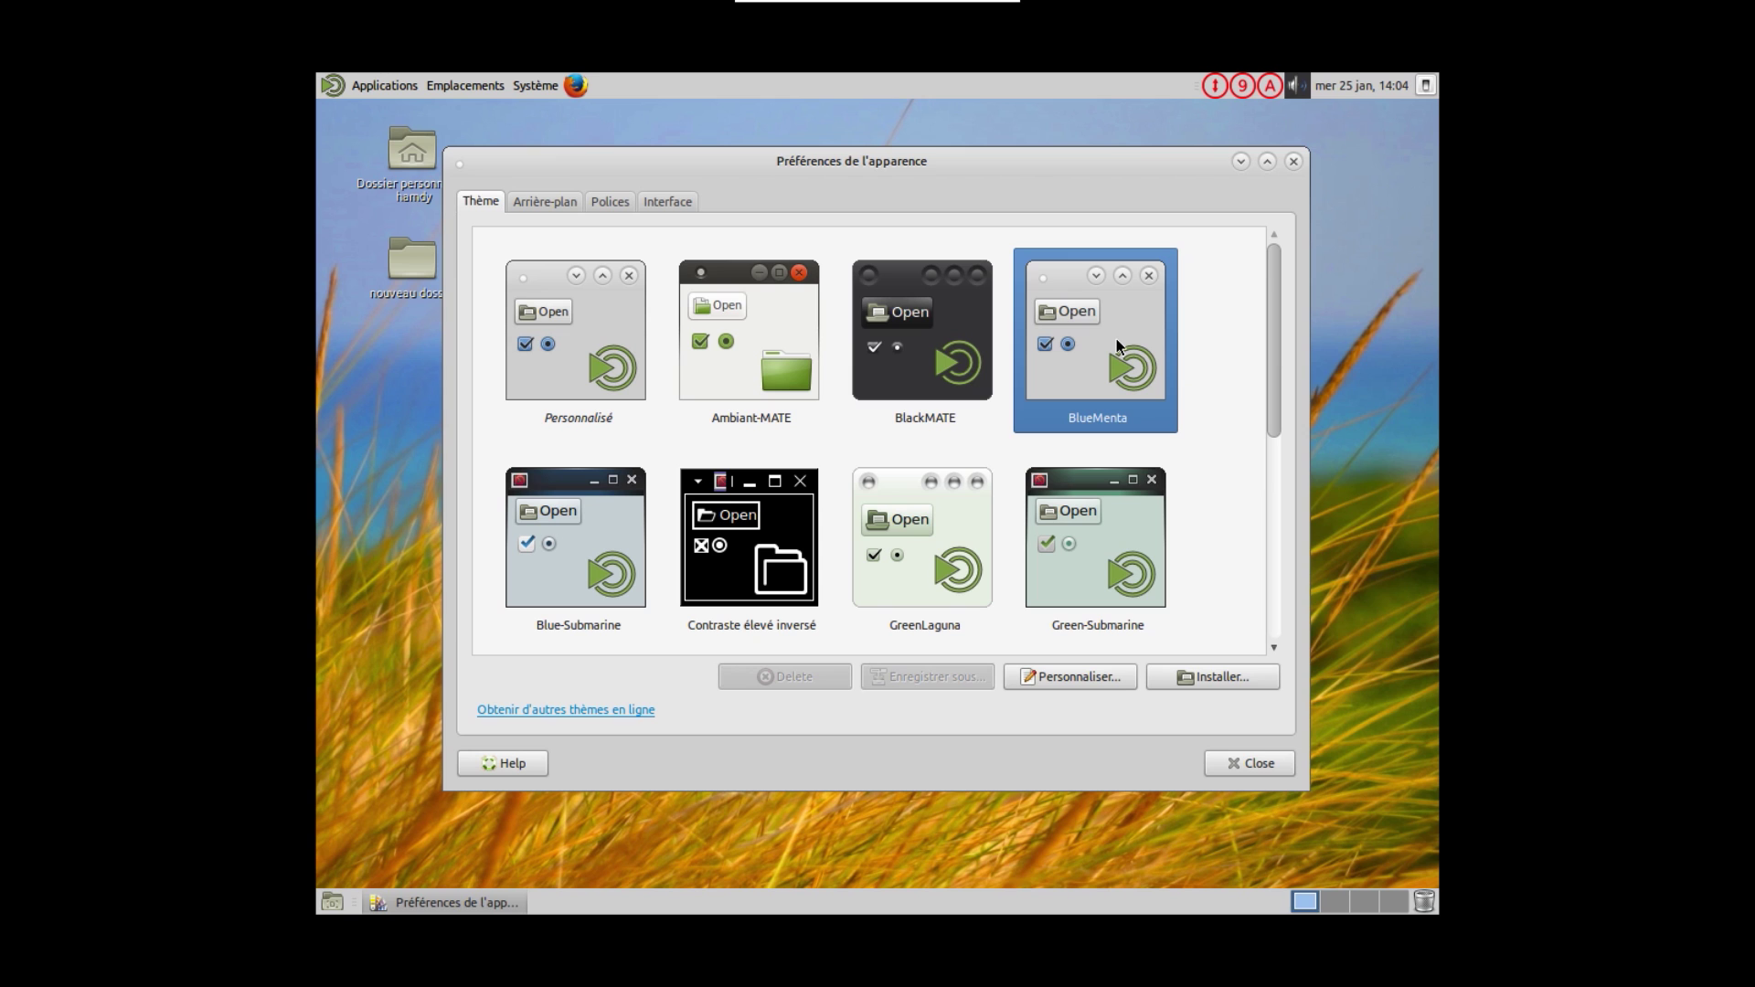
left_click(604, 517)
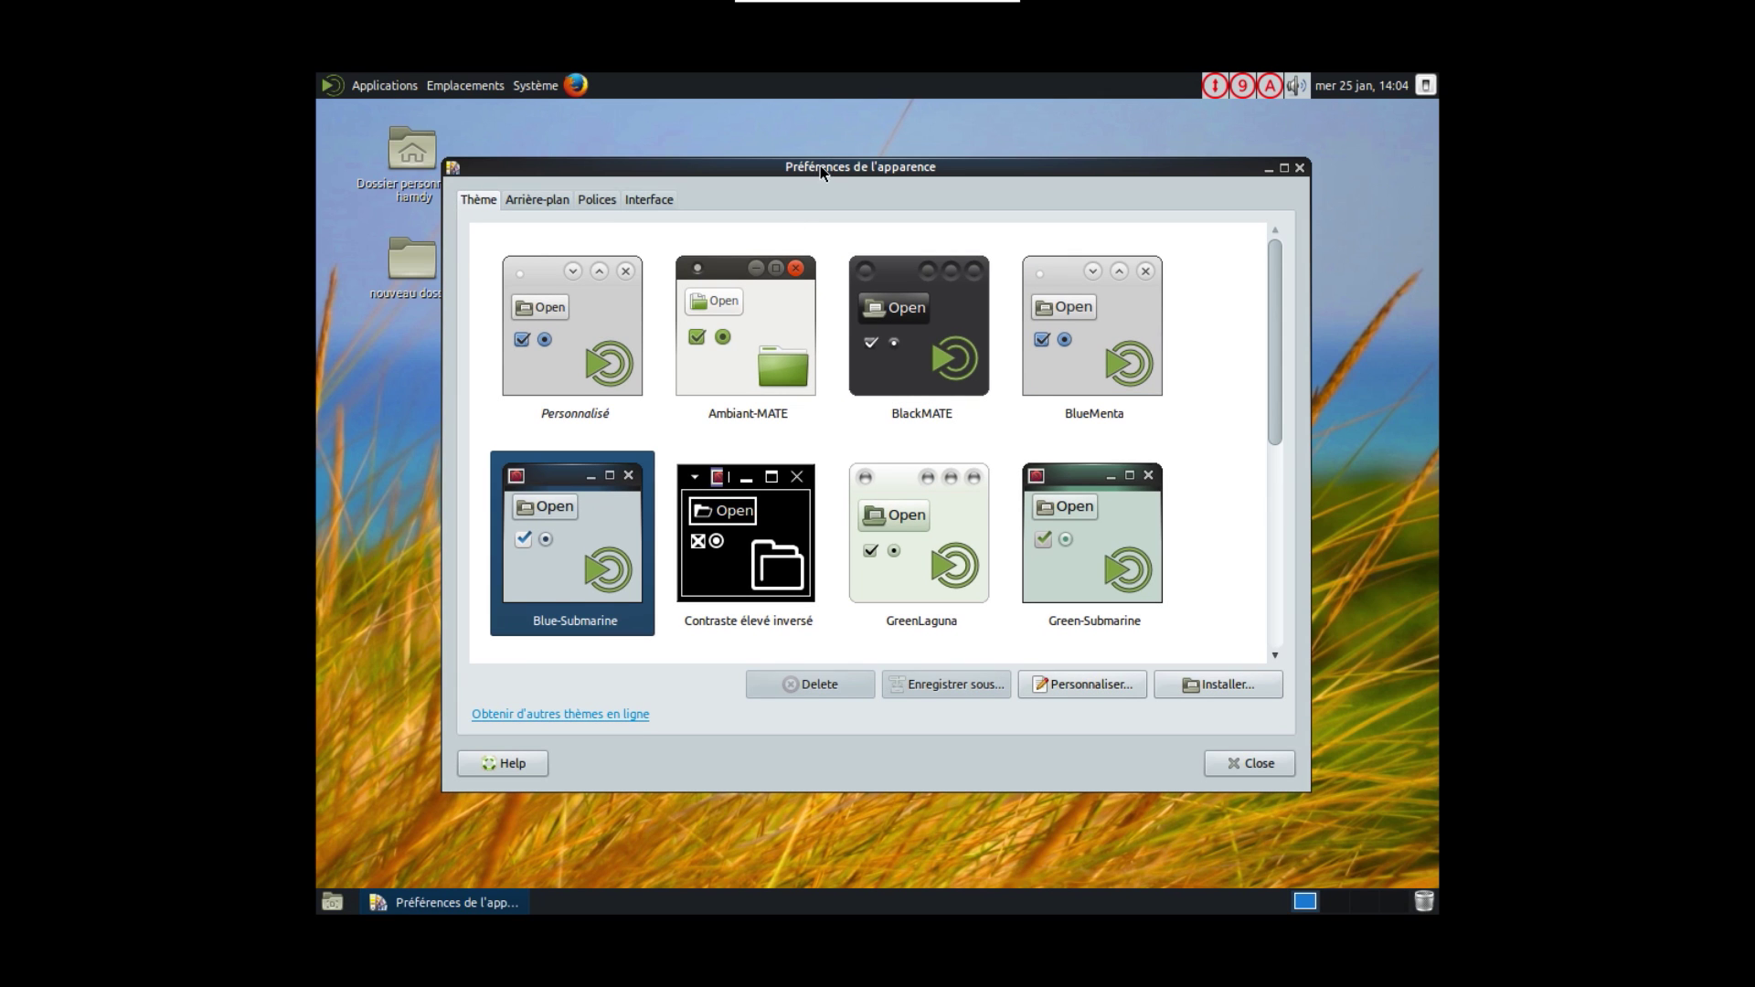
mouse_move(820, 167)
left_mouse_down()
mouse_move(884, 201)
mouse_move(812, 210)
mouse_move(807, 177)
left_mouse_up()
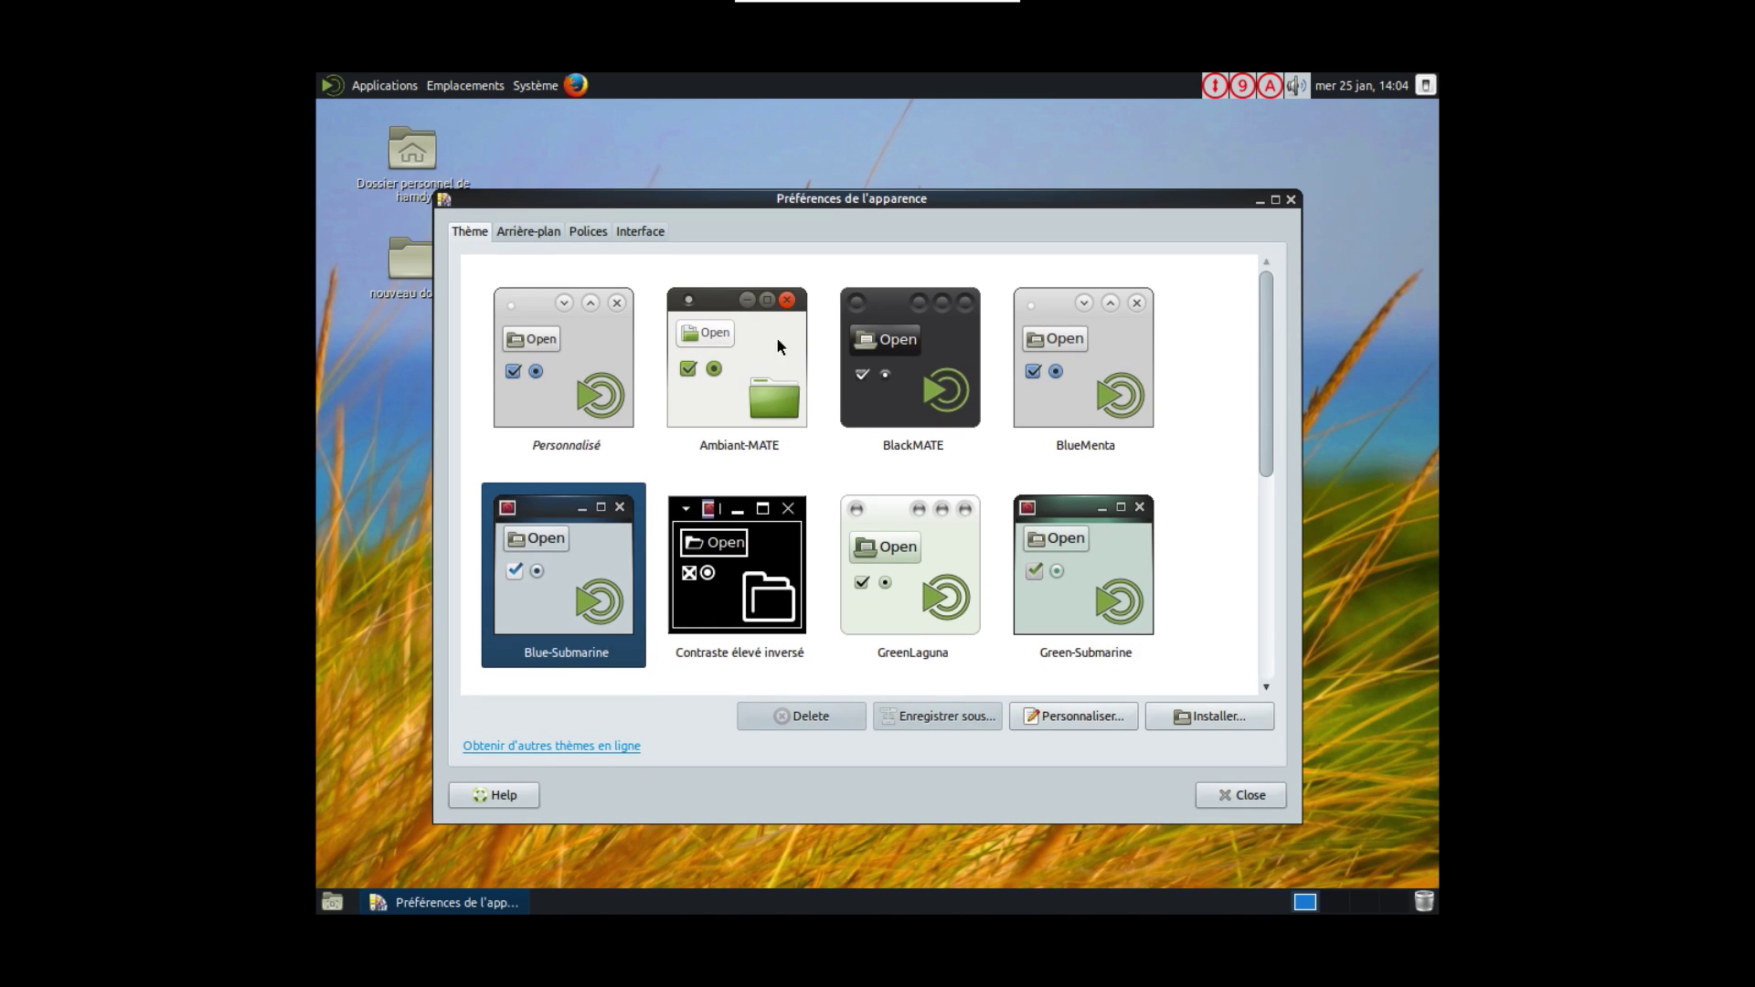
left_click(941, 573)
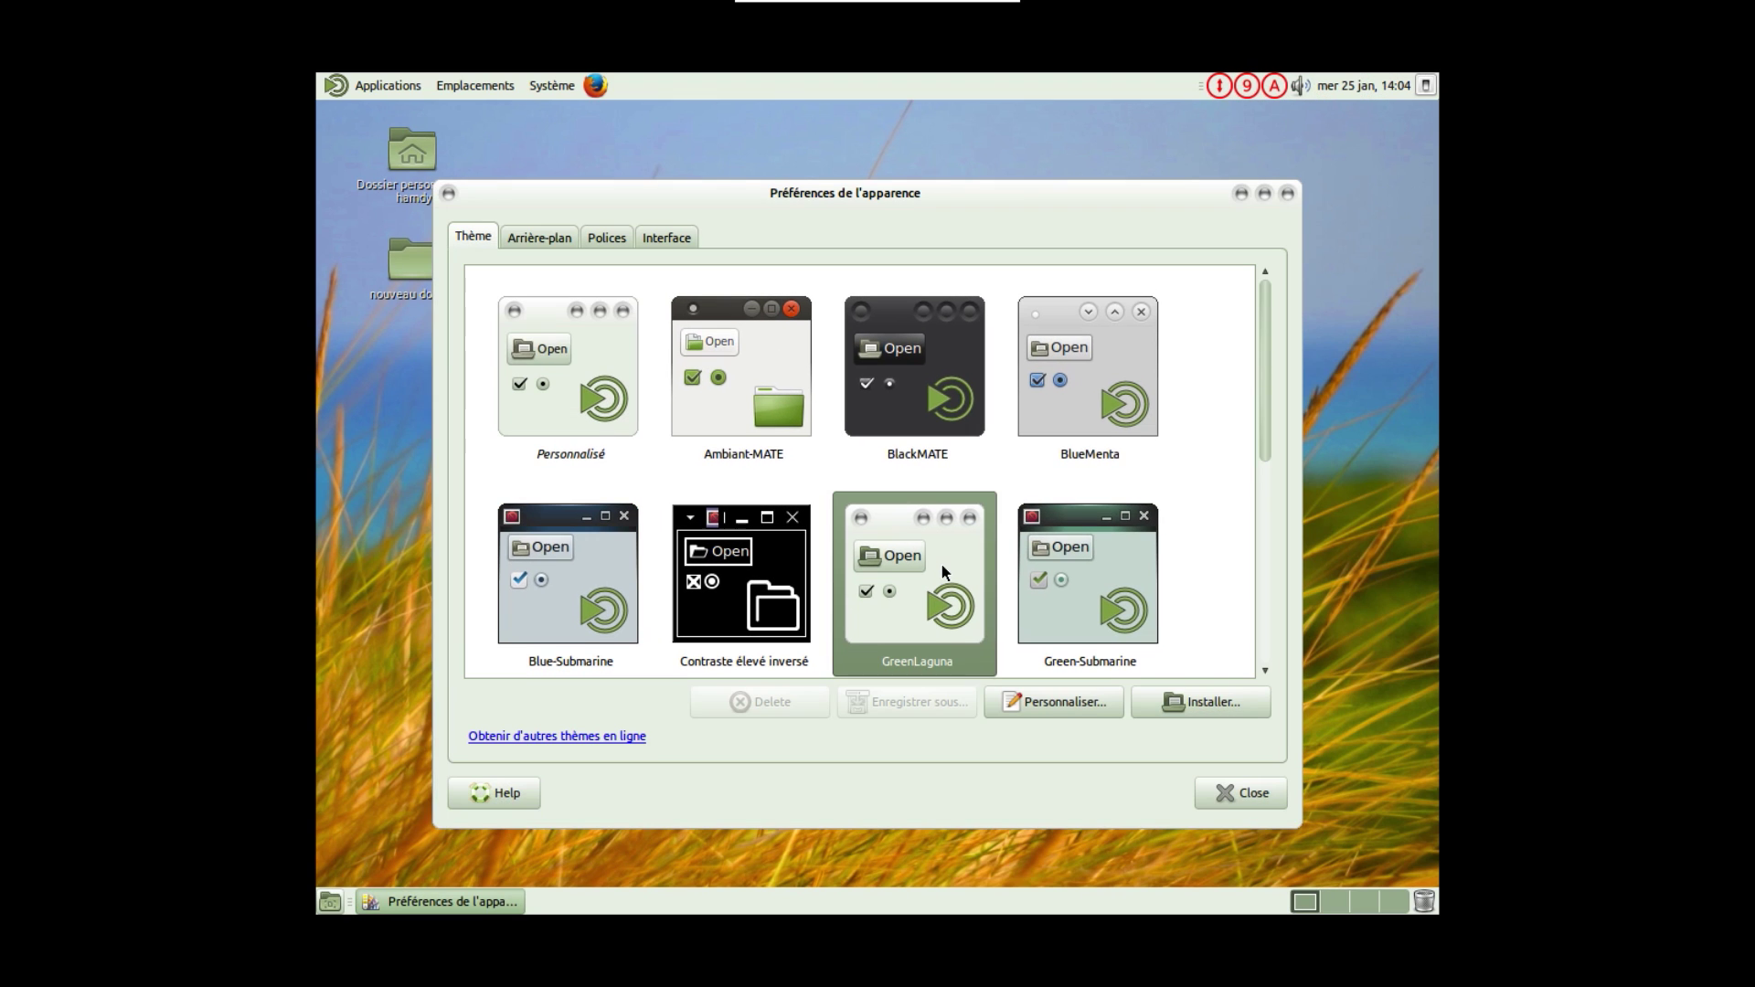
left_click(1078, 565)
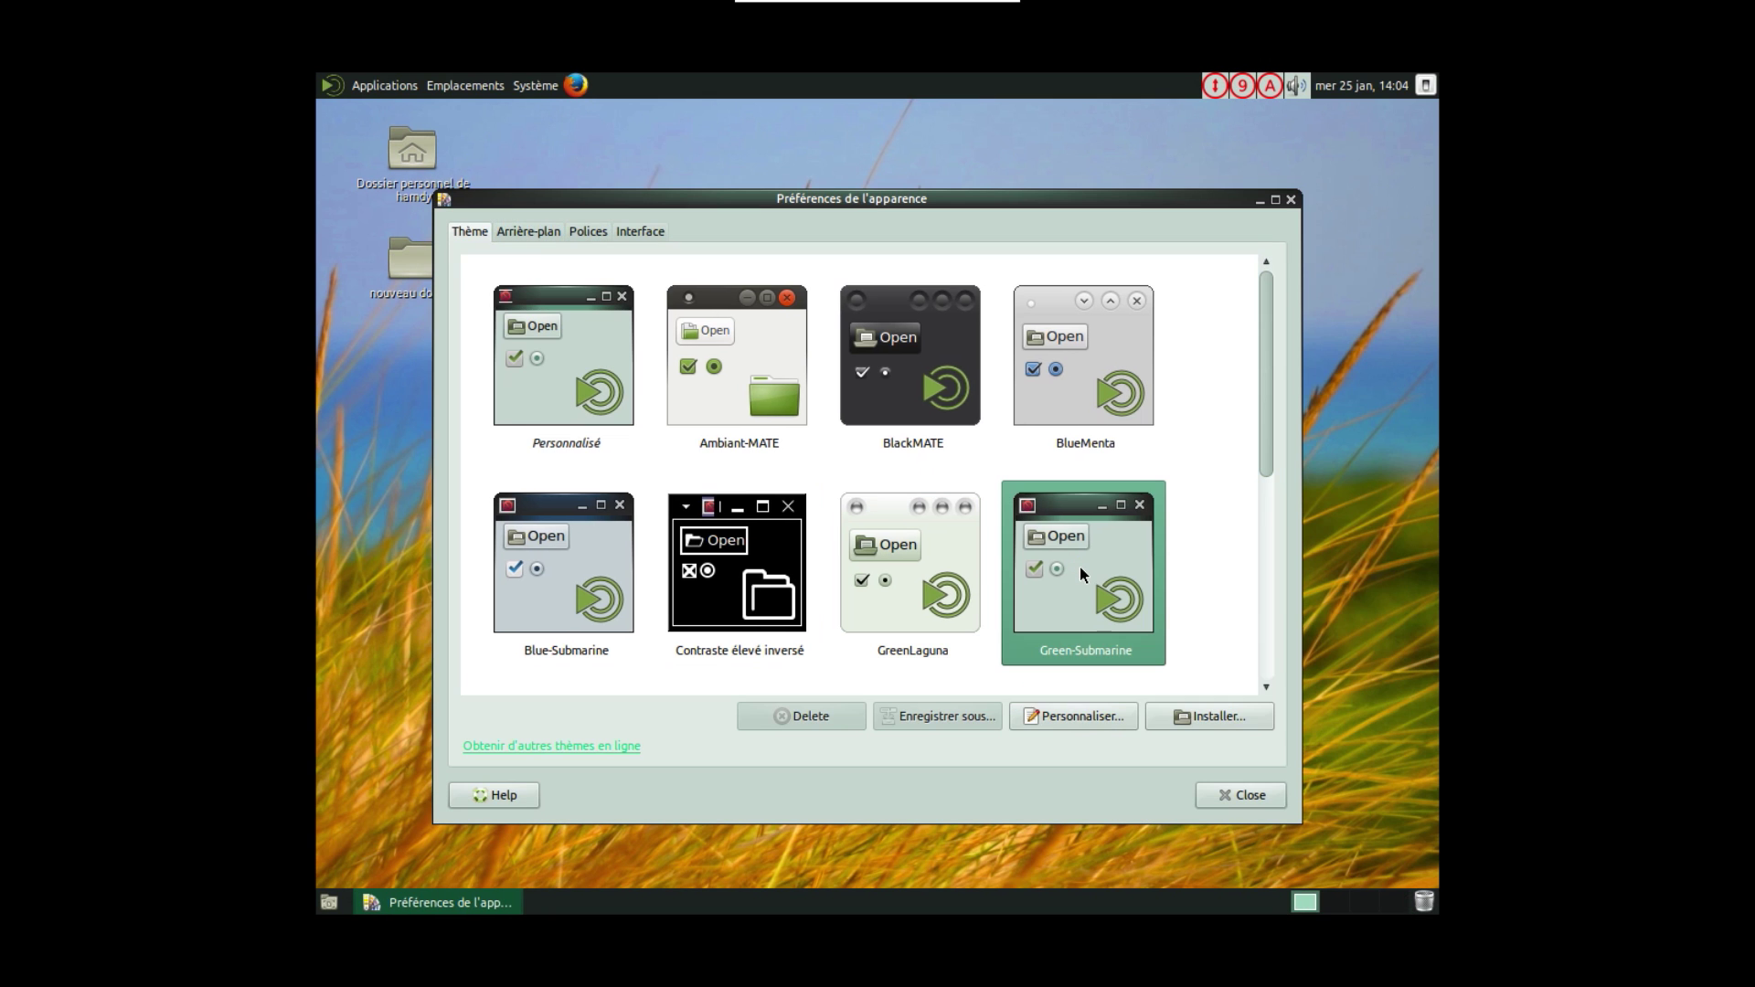
Try the Menta, Radiant-MATE, TraditionalGreen, TraditionalOk and TraditionalOkTest desktop themes in turn
left_click_drag(1271, 435, 1277, 566)
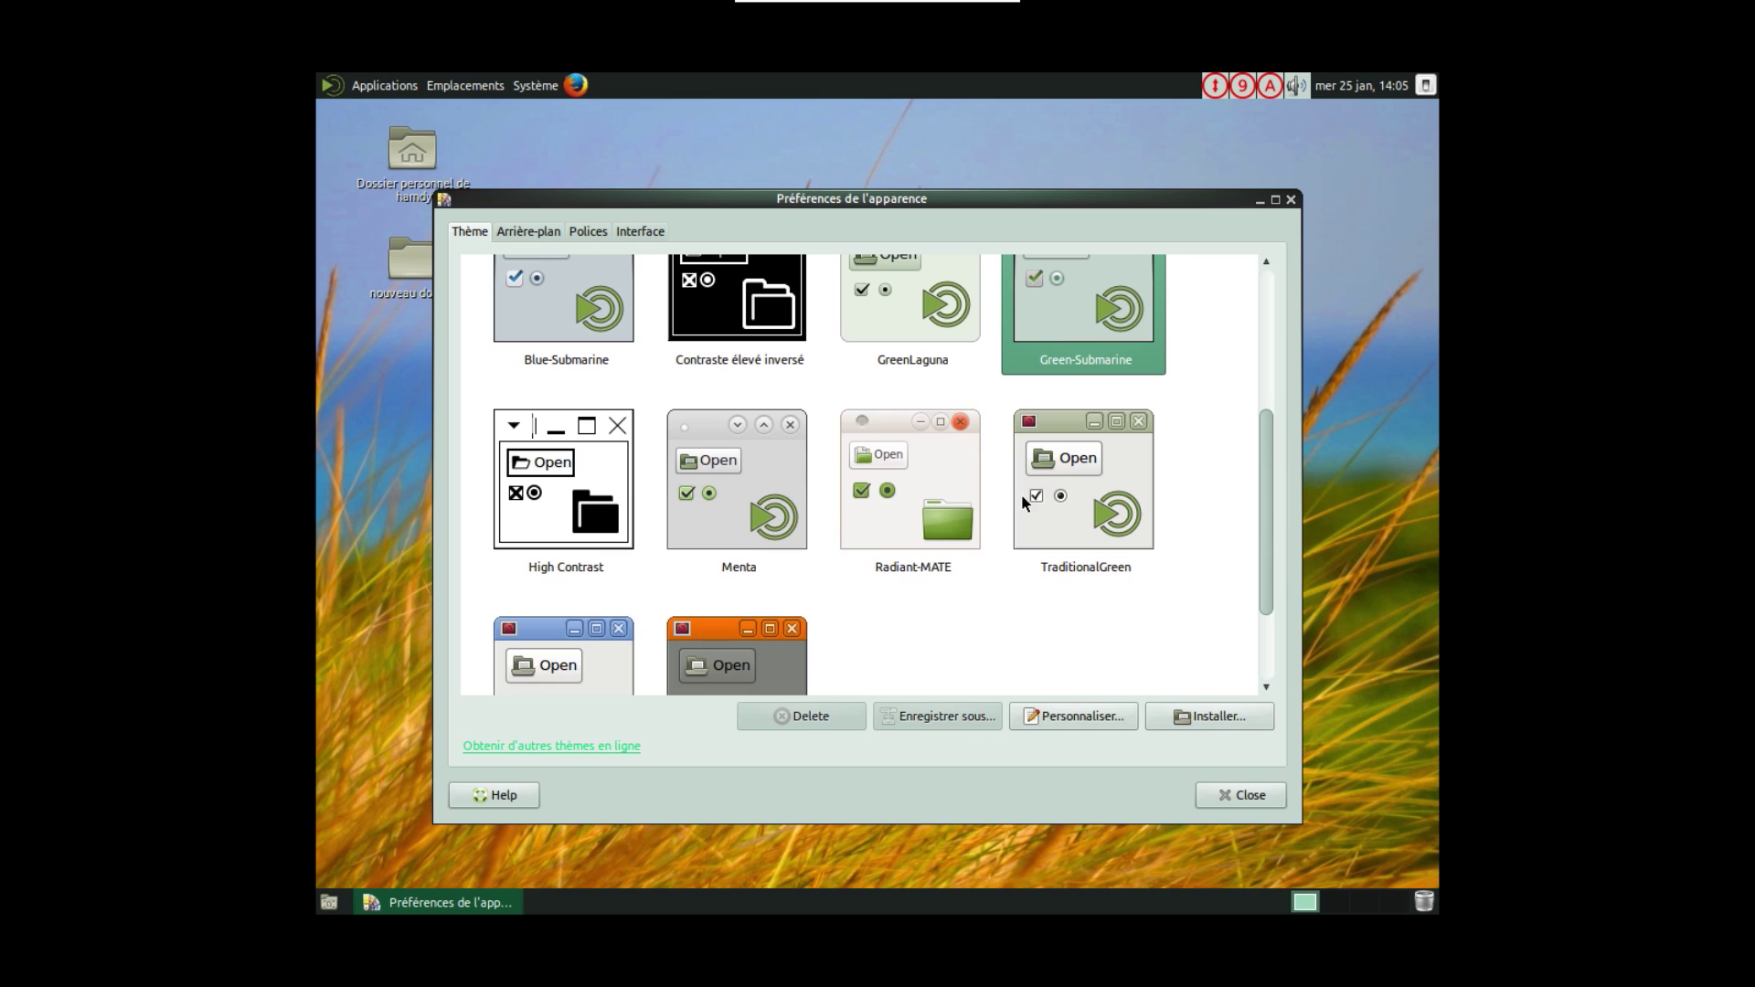
left_click(772, 498)
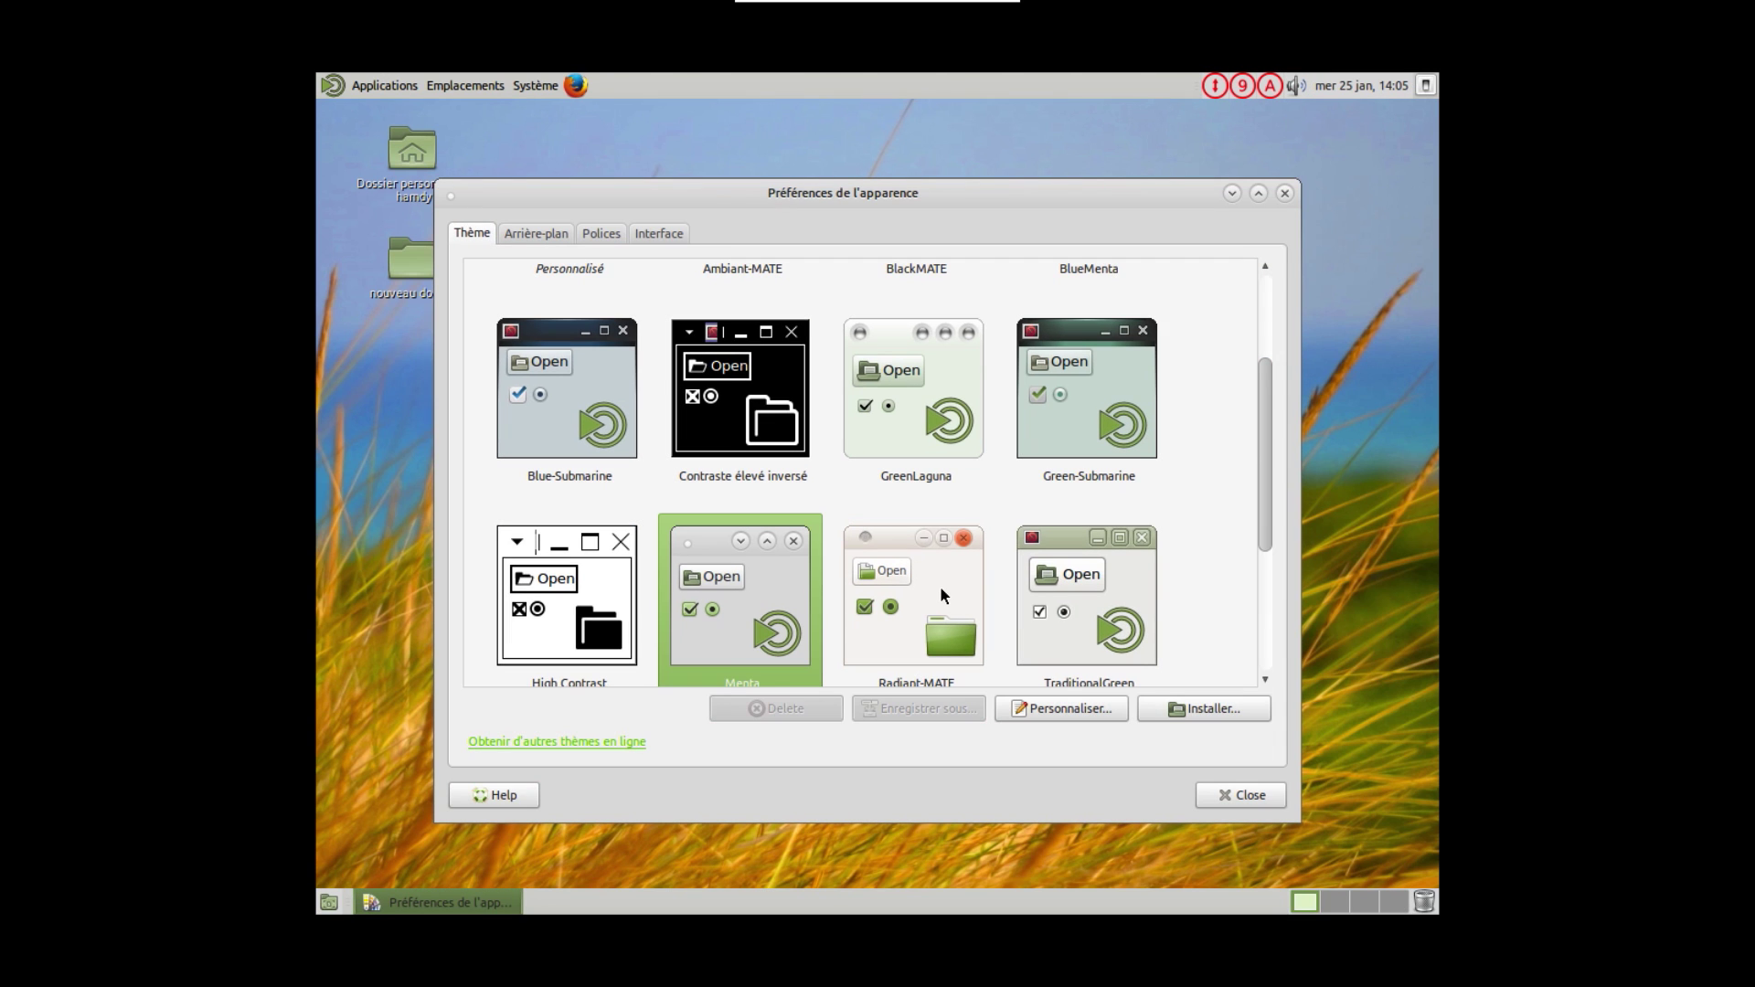
left_click(941, 589)
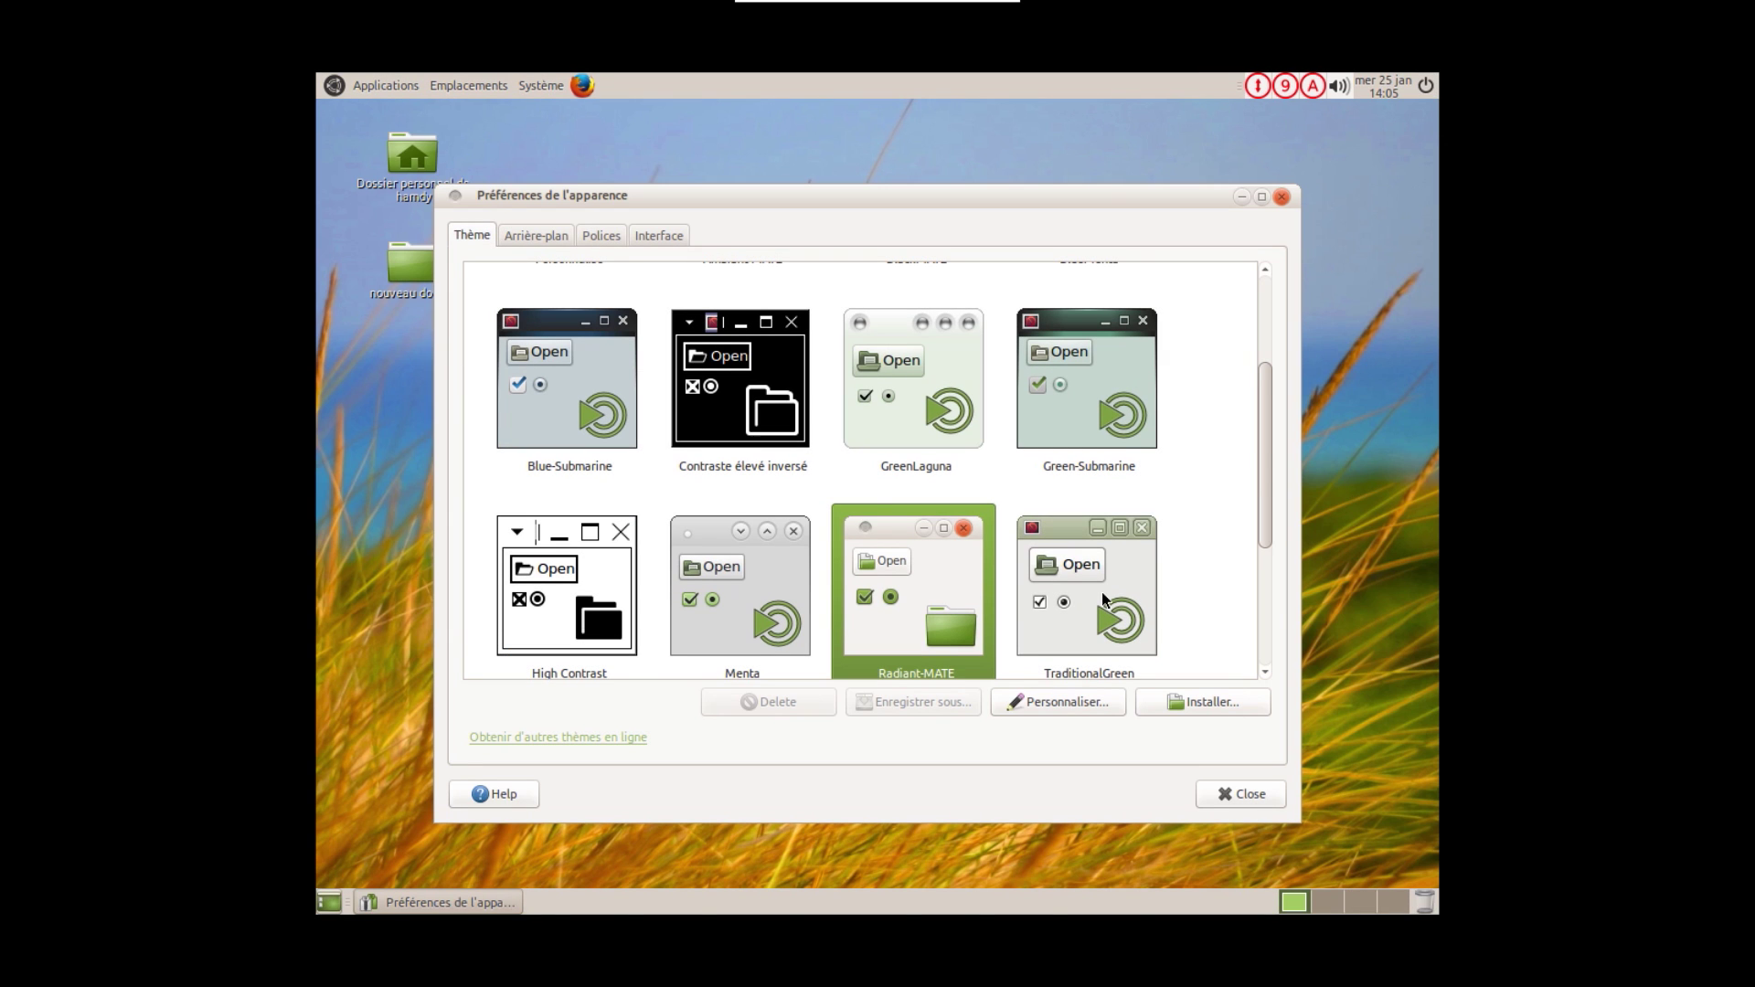
left_click(1101, 590)
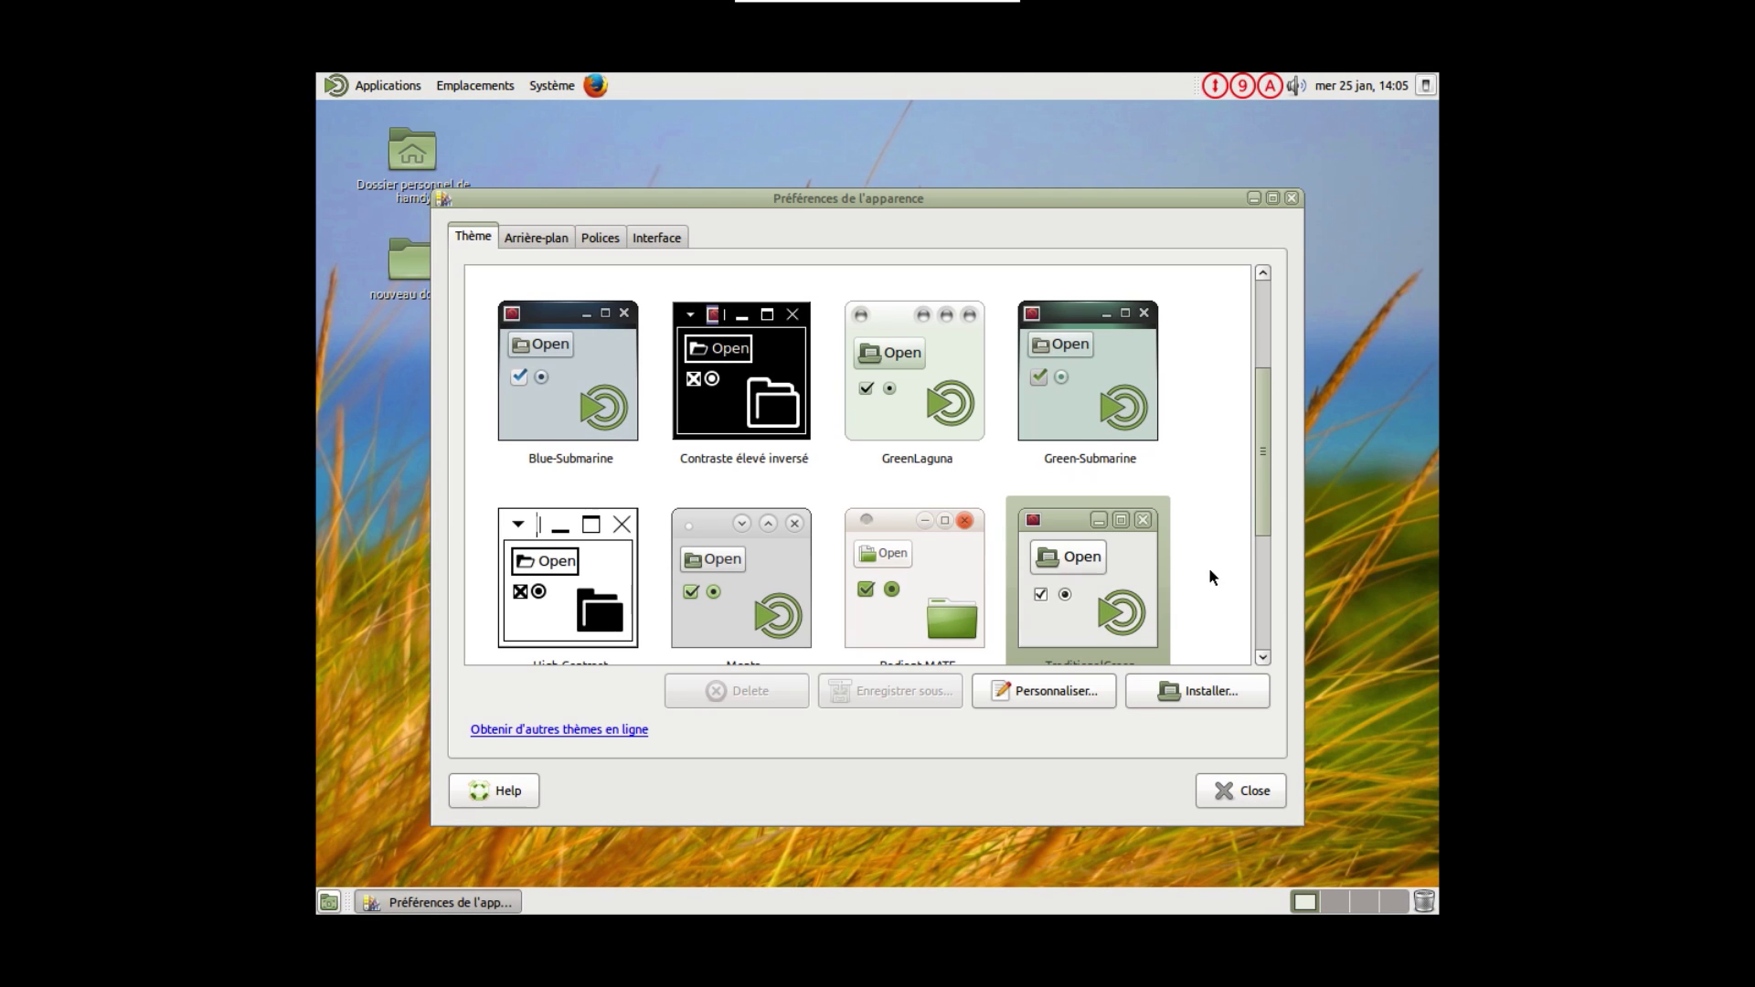
left_click_drag(1265, 490, 1264, 609)
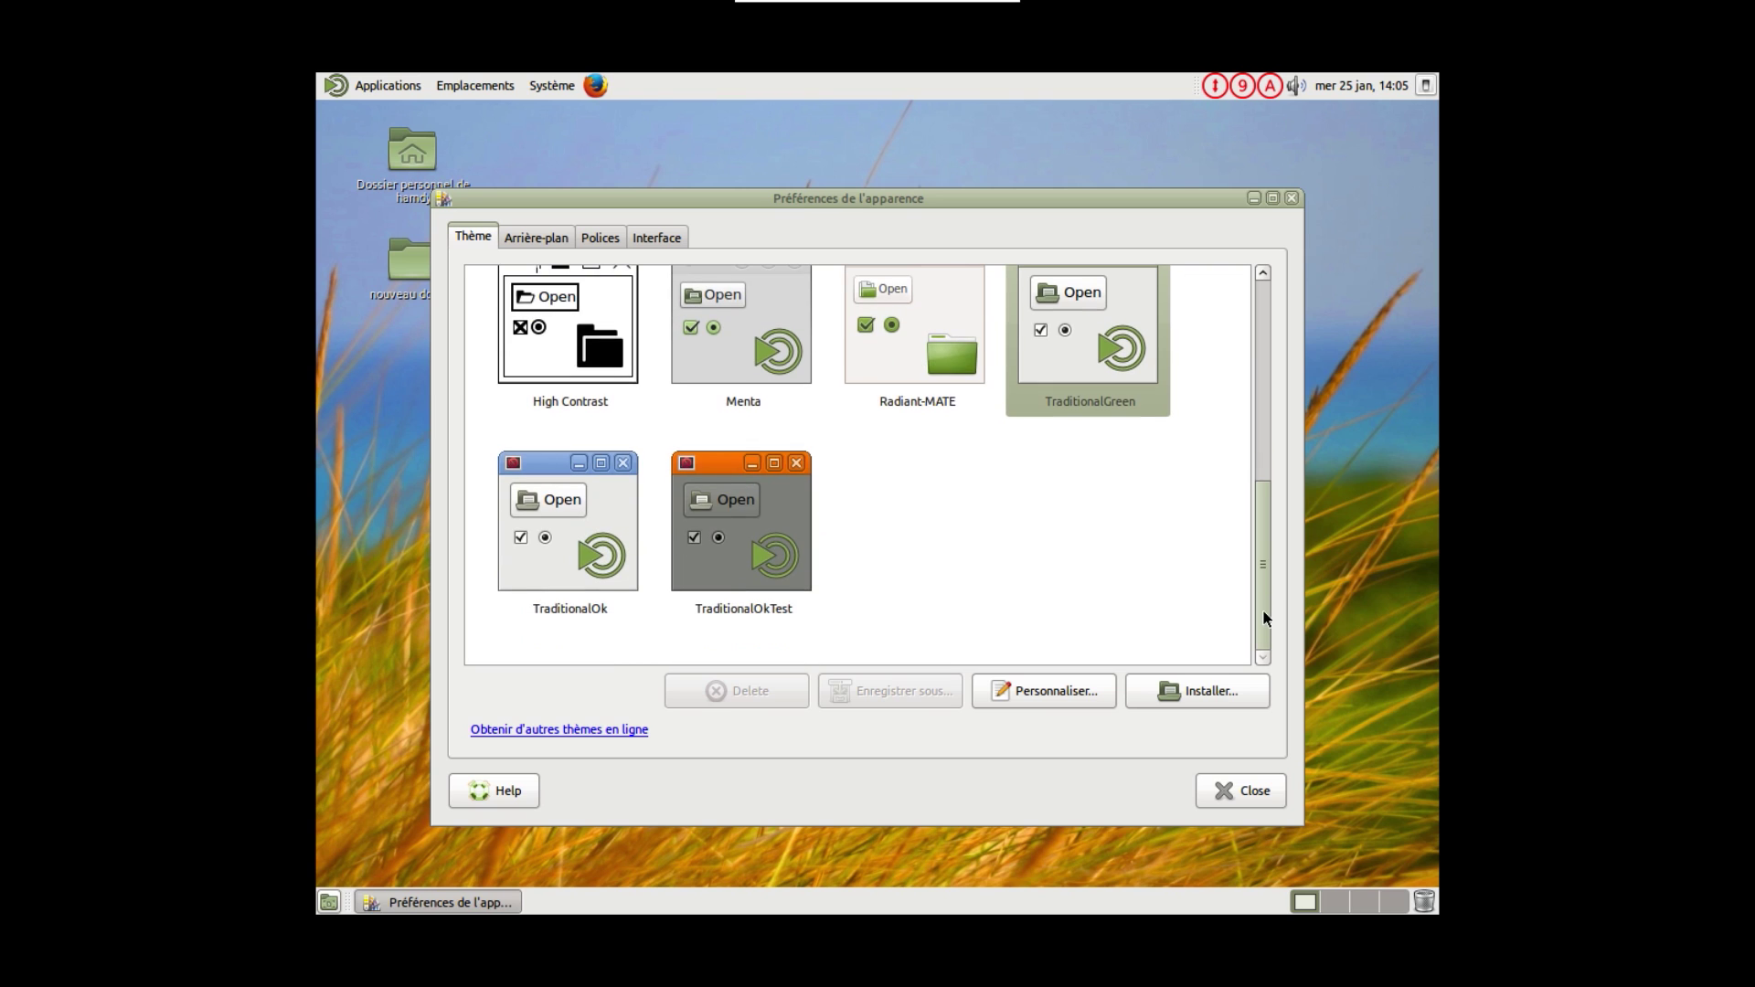
left_click(585, 523)
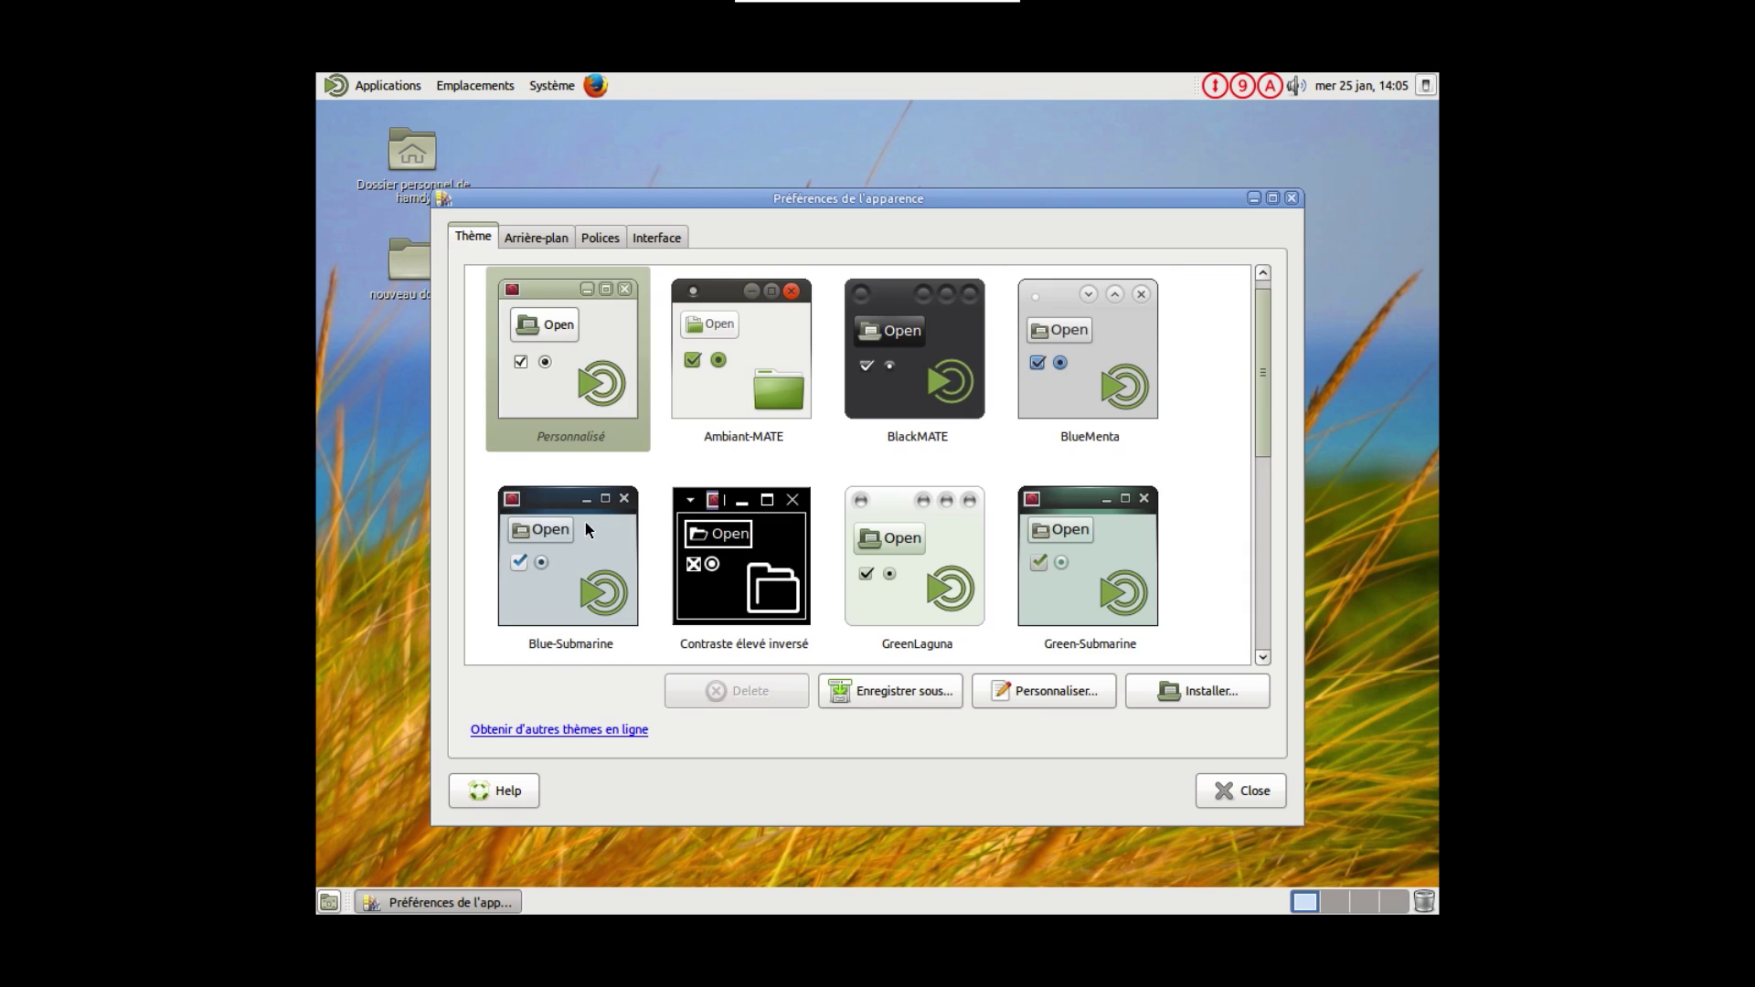
left_click(759, 556)
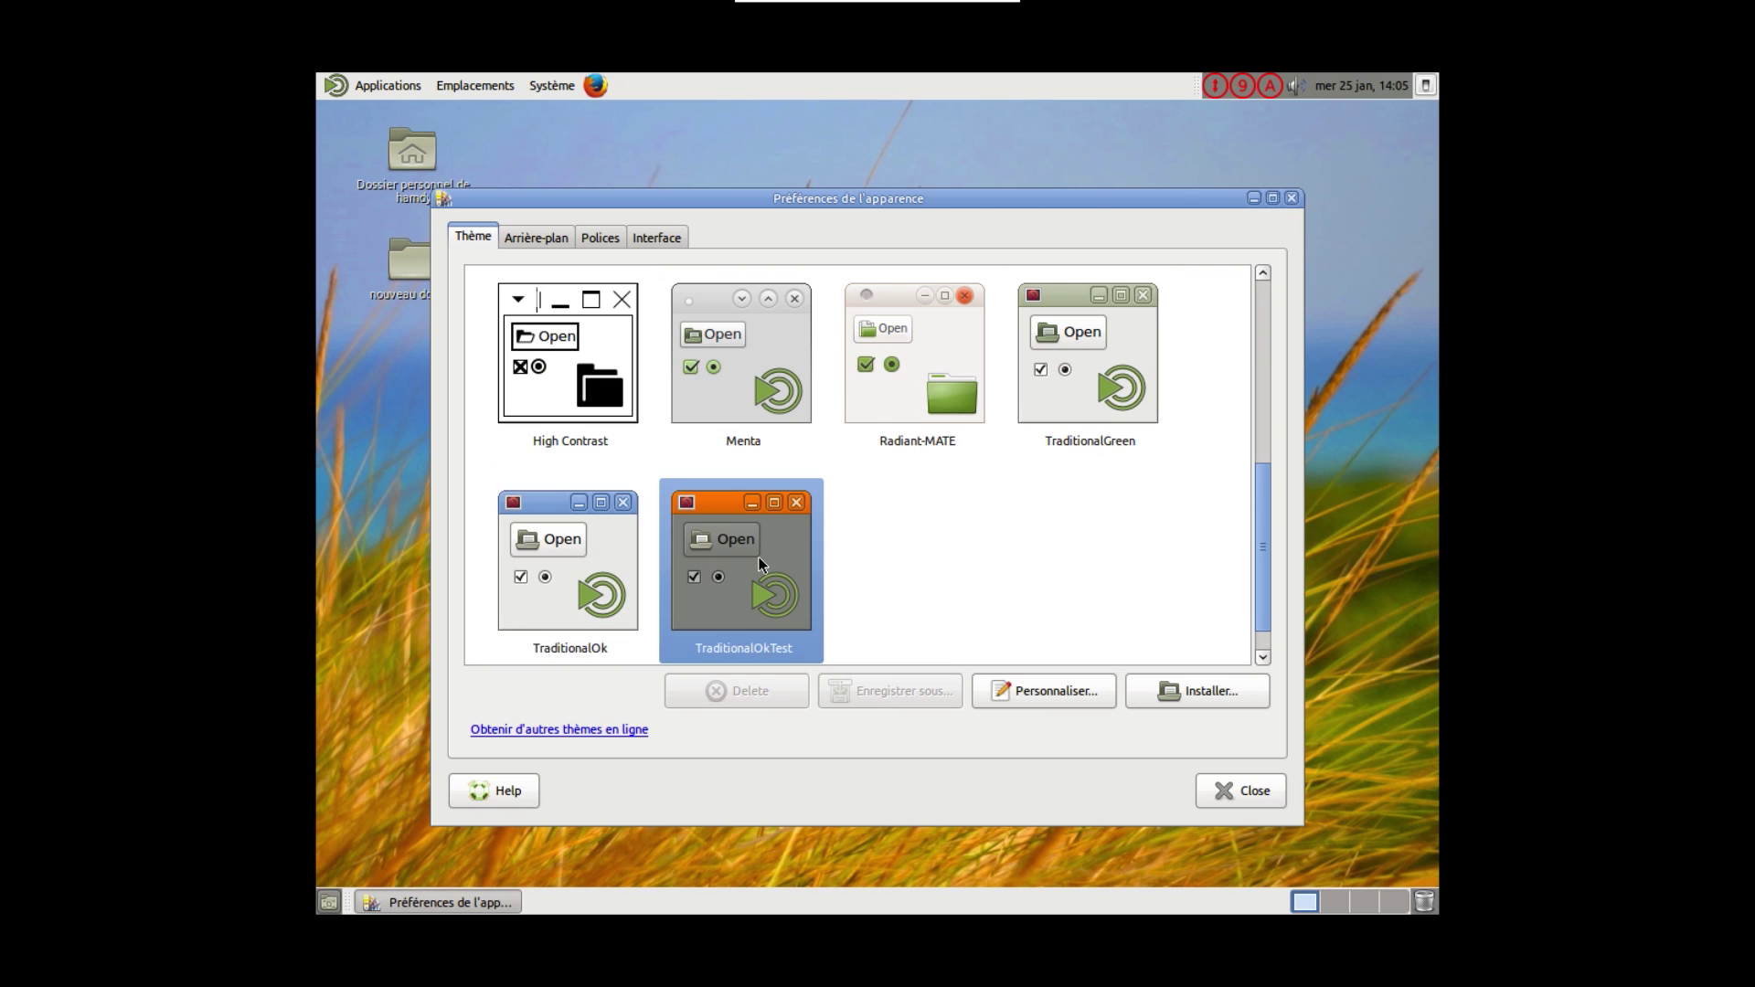
Apply the Blue-Submarine theme and close the appearance preferences
left_click_drag(1267, 576, 1242, 430)
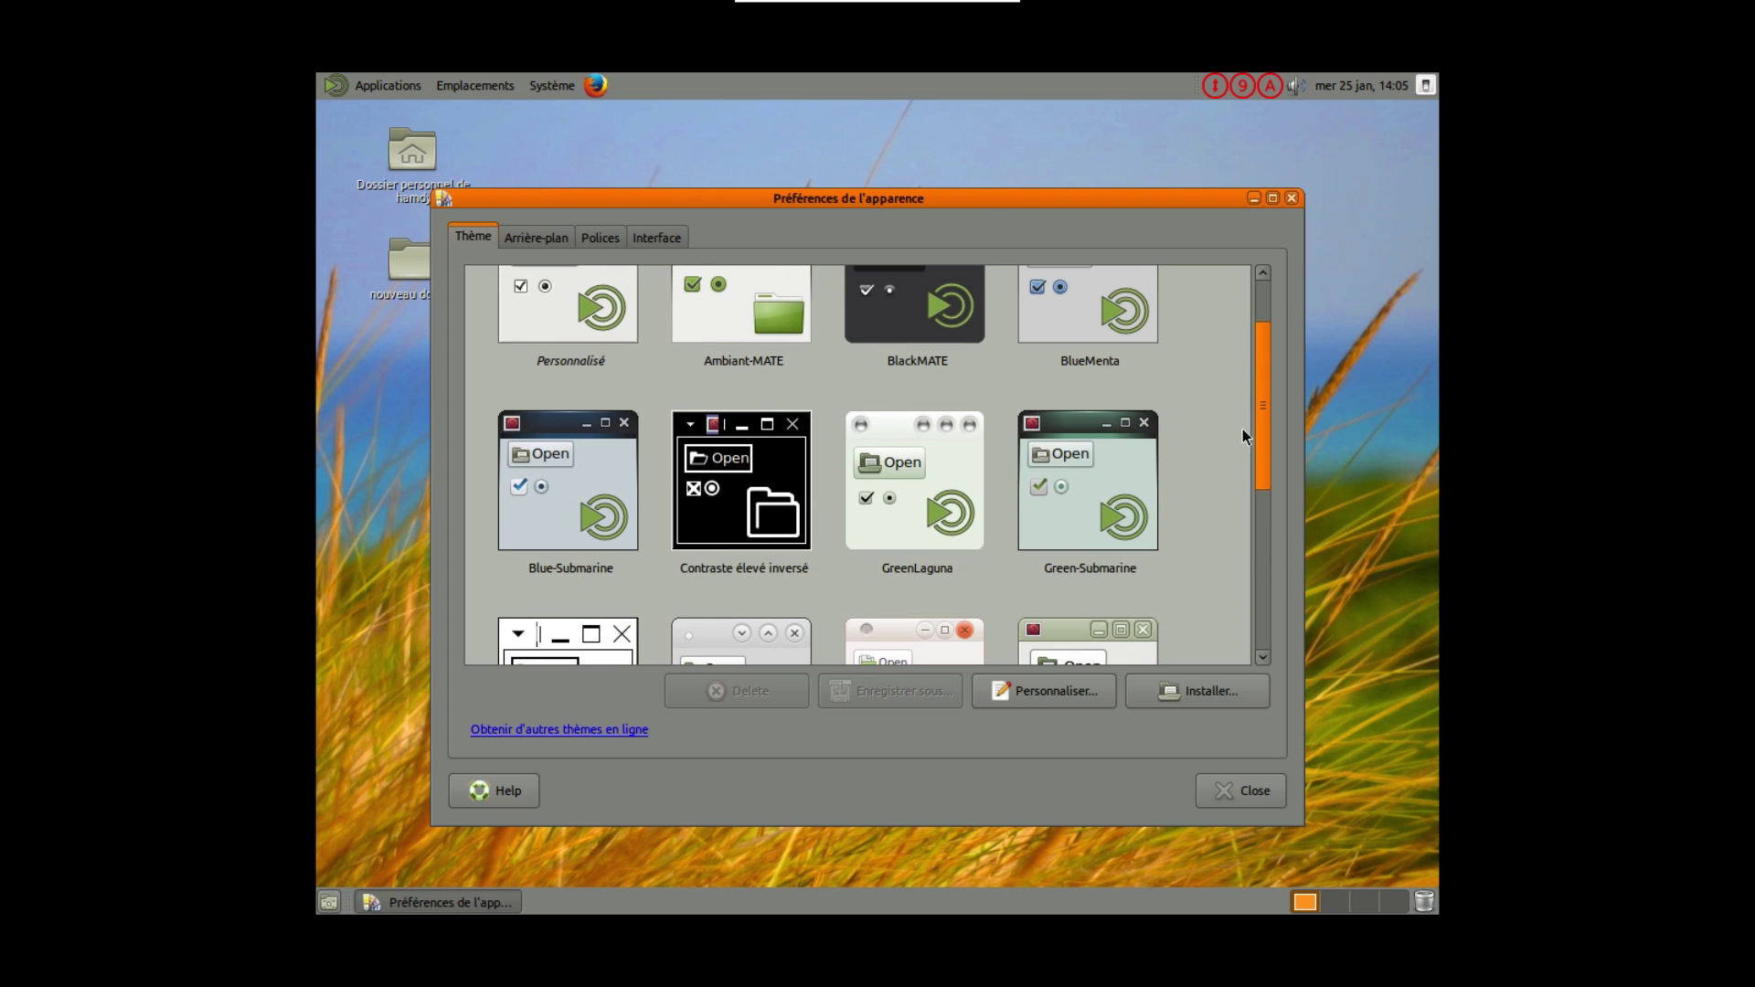
left_click(607, 458)
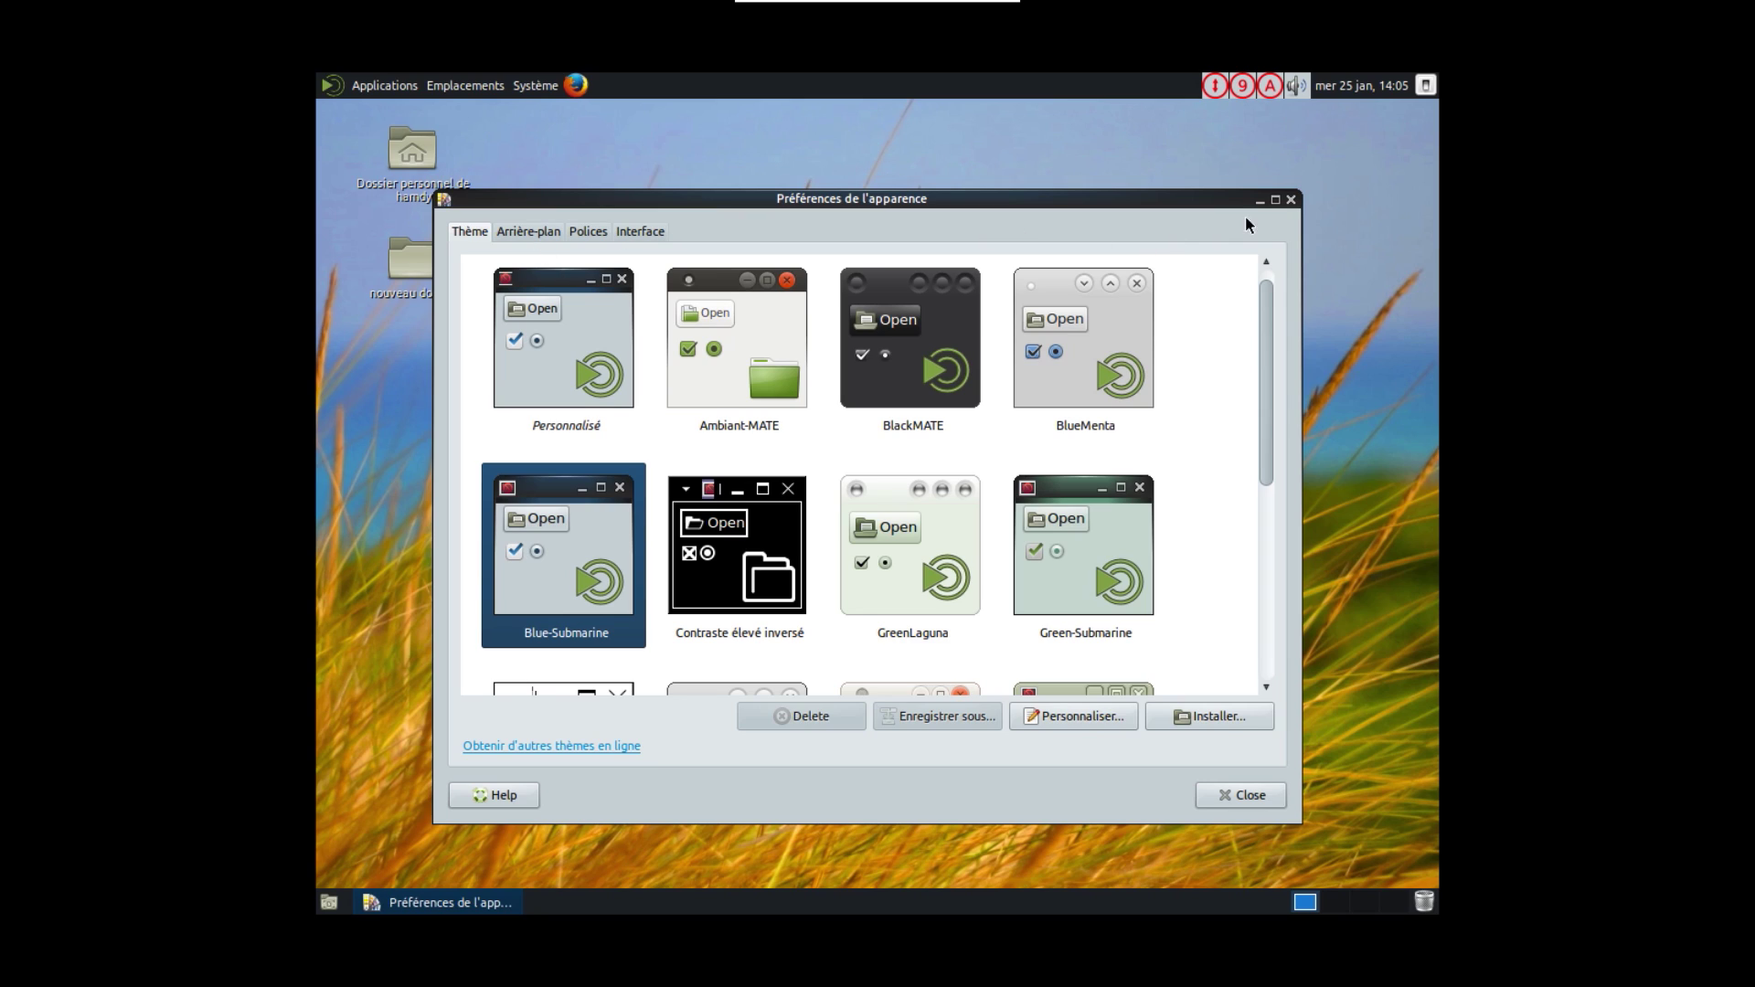
left_click(1291, 200)
Place a MATE Tweak launcher from the appearance preferences on the desktop and open MATE Tweak with it
left_click(535, 85)
mouse_move(677, 154)
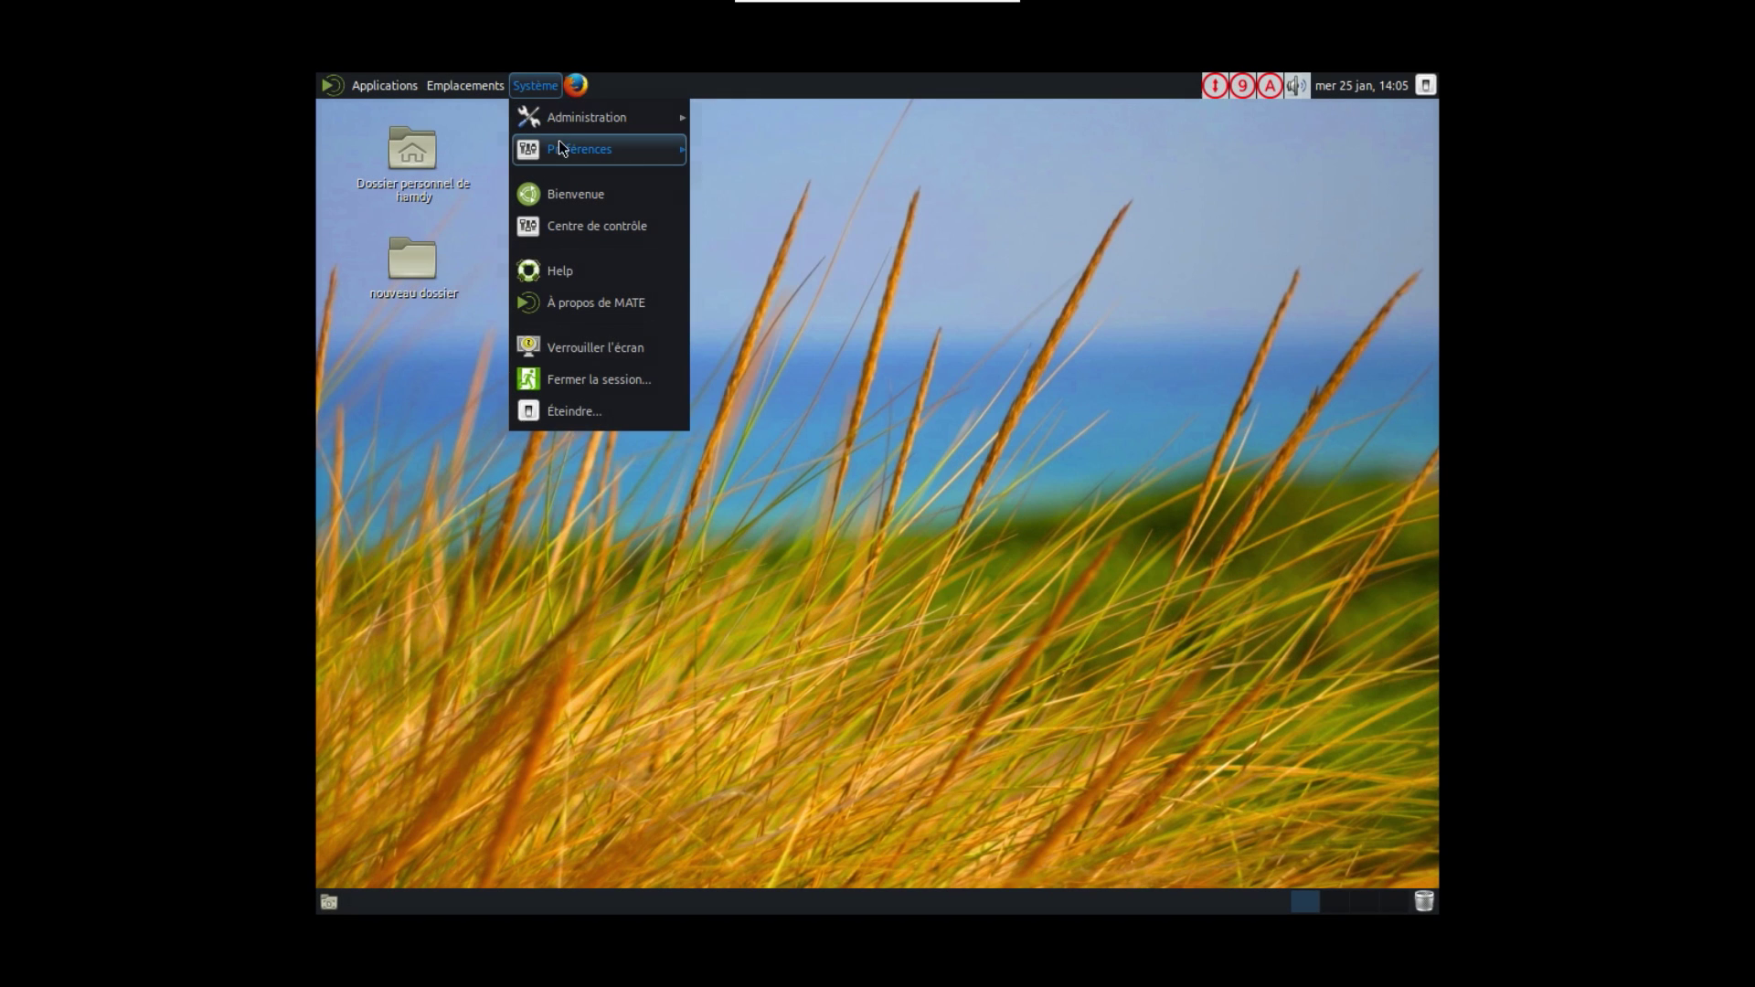
mouse_move(768, 160)
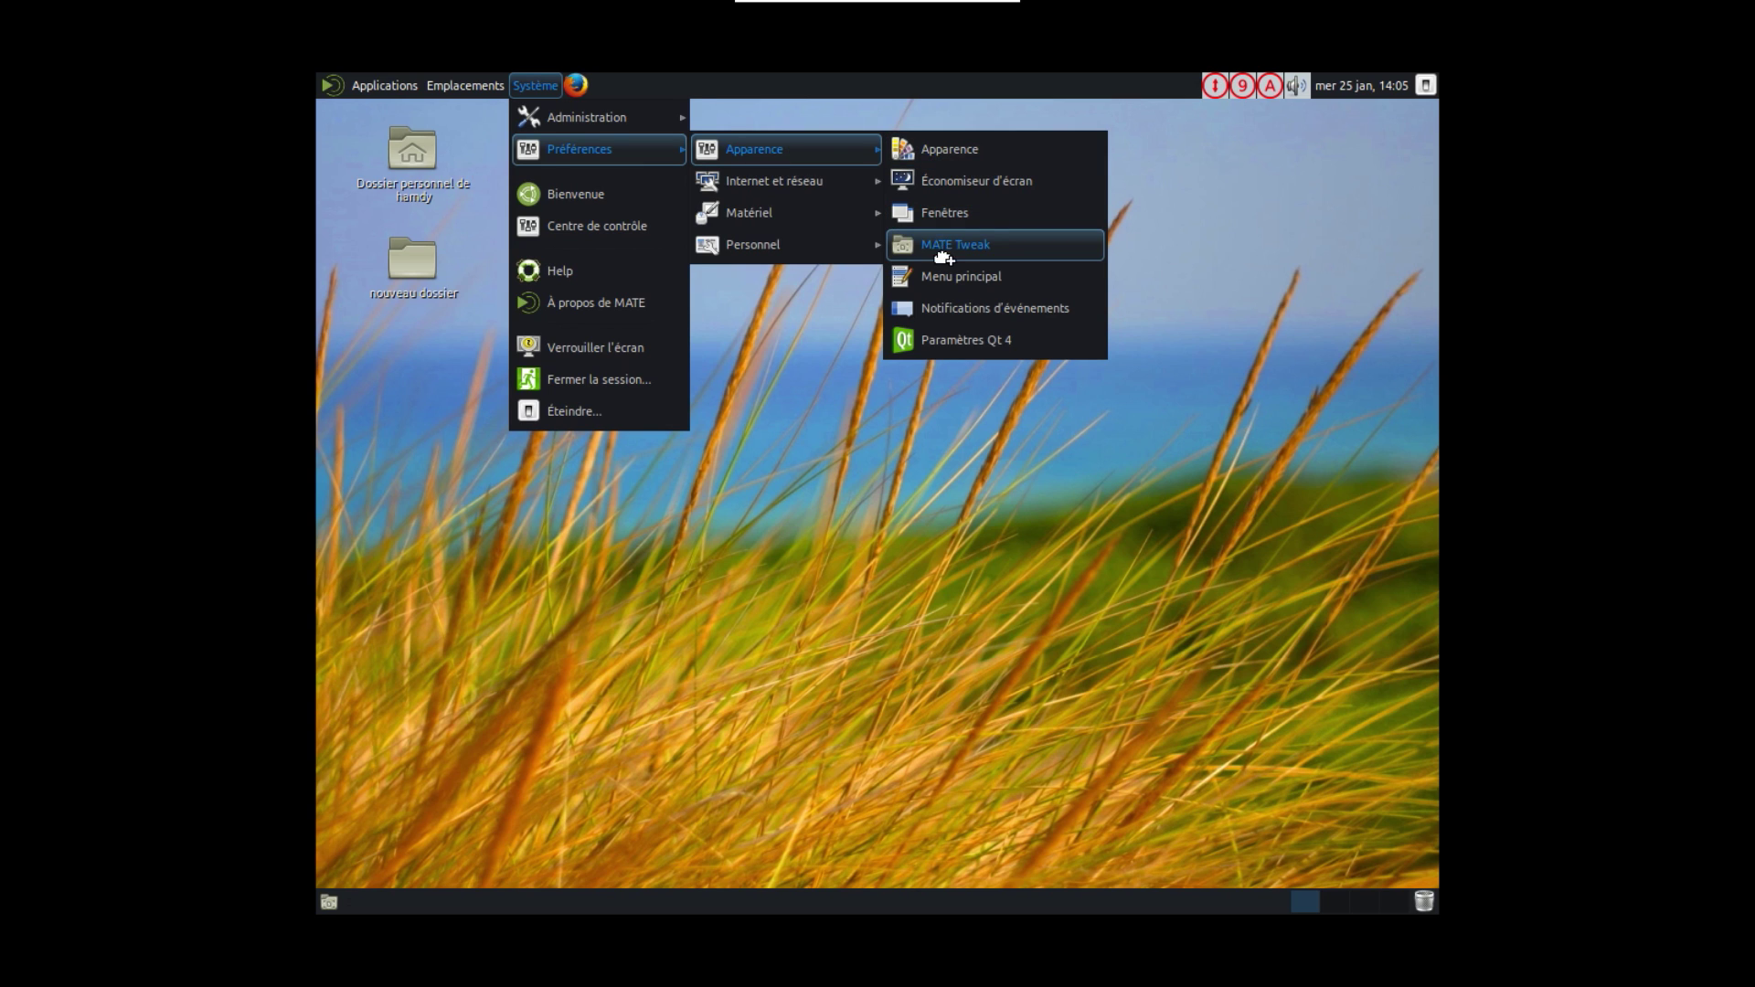
left_click_drag(942, 247, 942, 278)
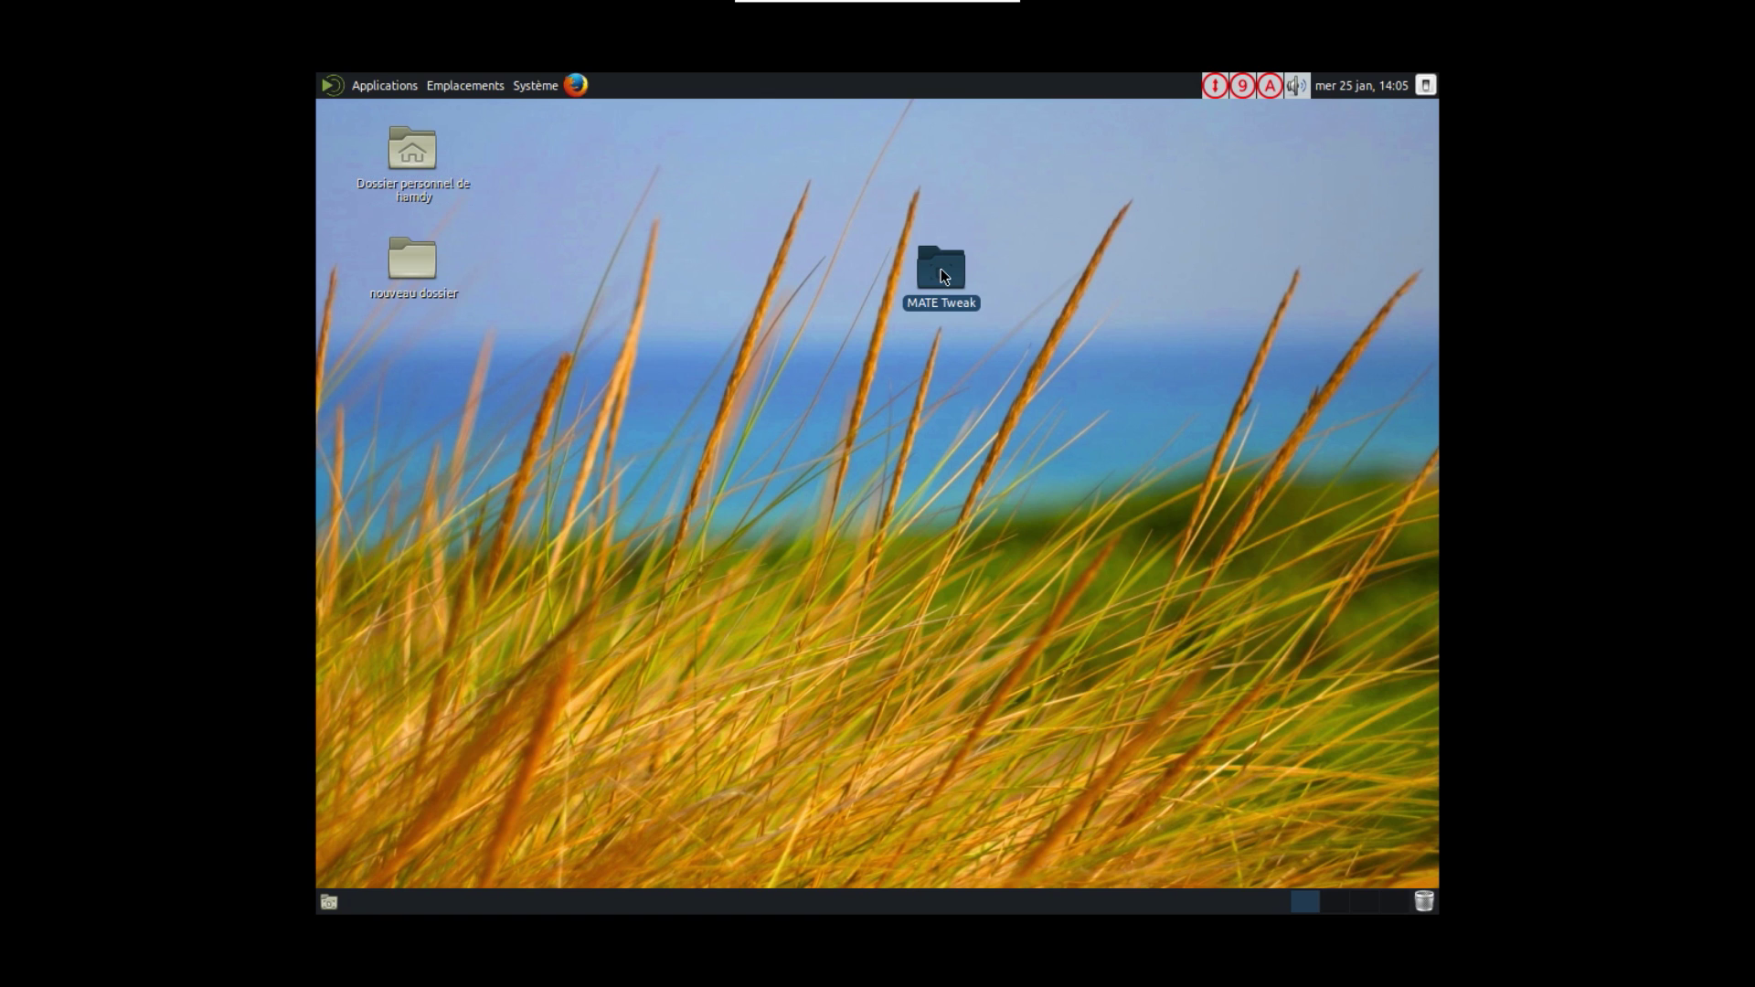
double_click(941, 267)
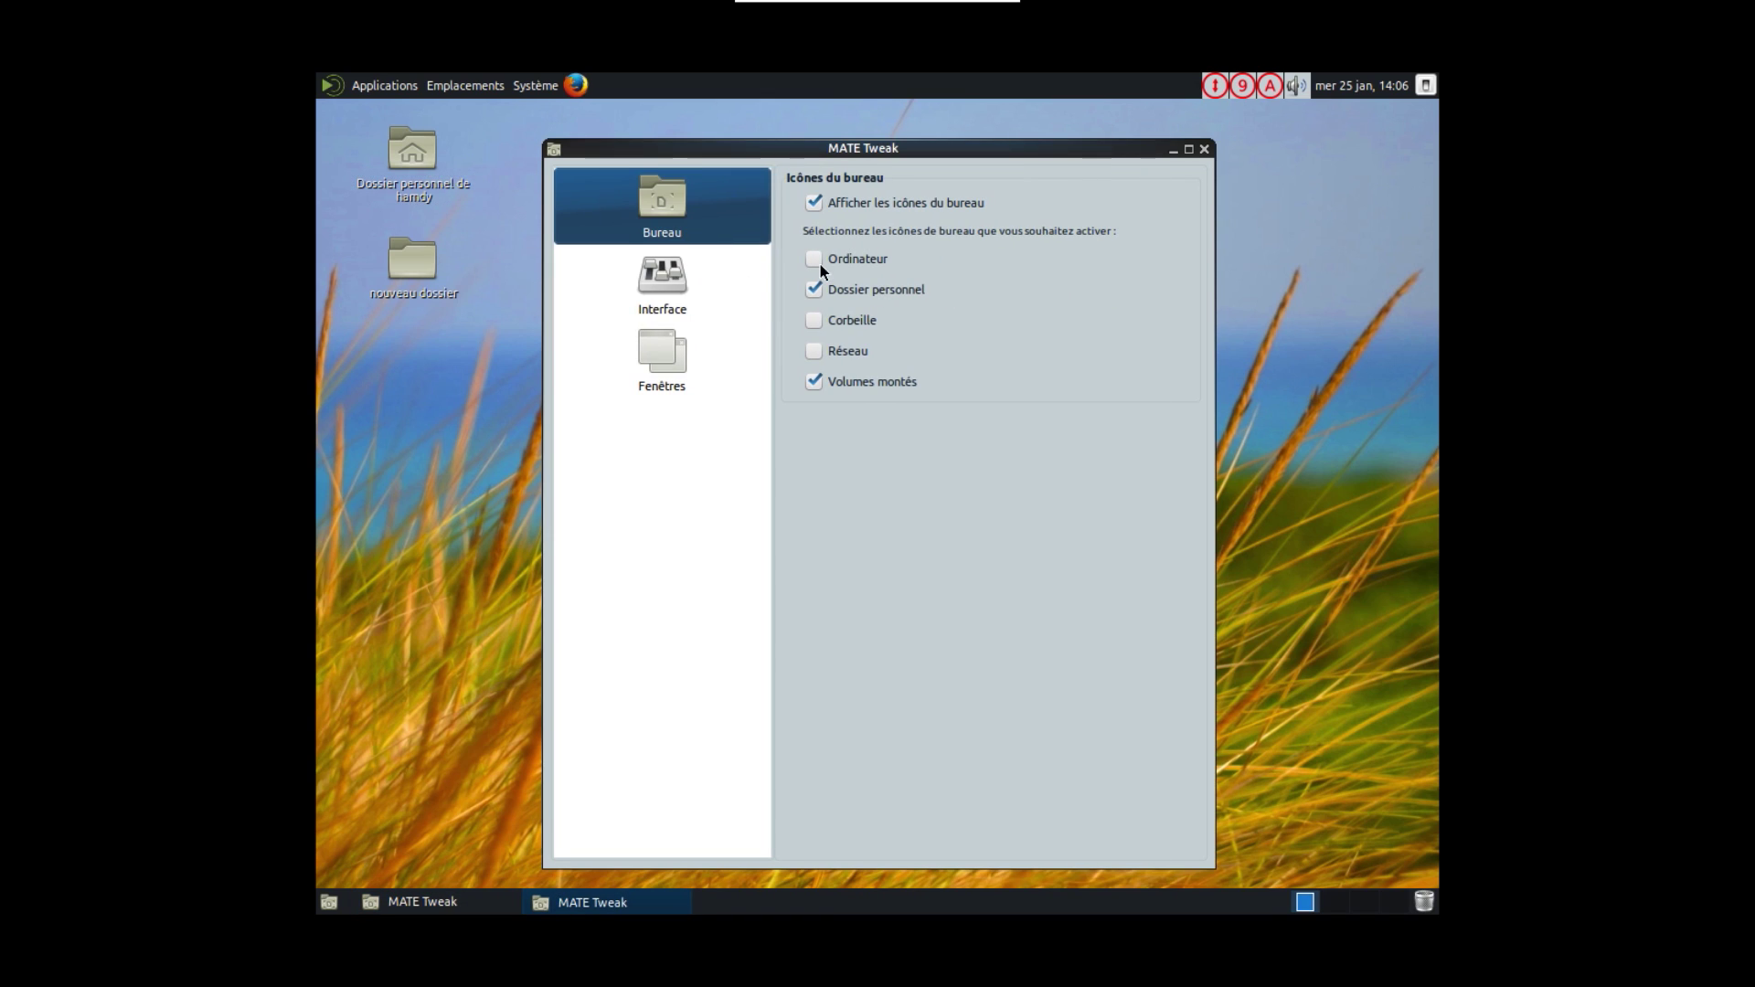
Try the Cupertino panel layout in the interface settings of MATE Tweak
left_click(700, 290)
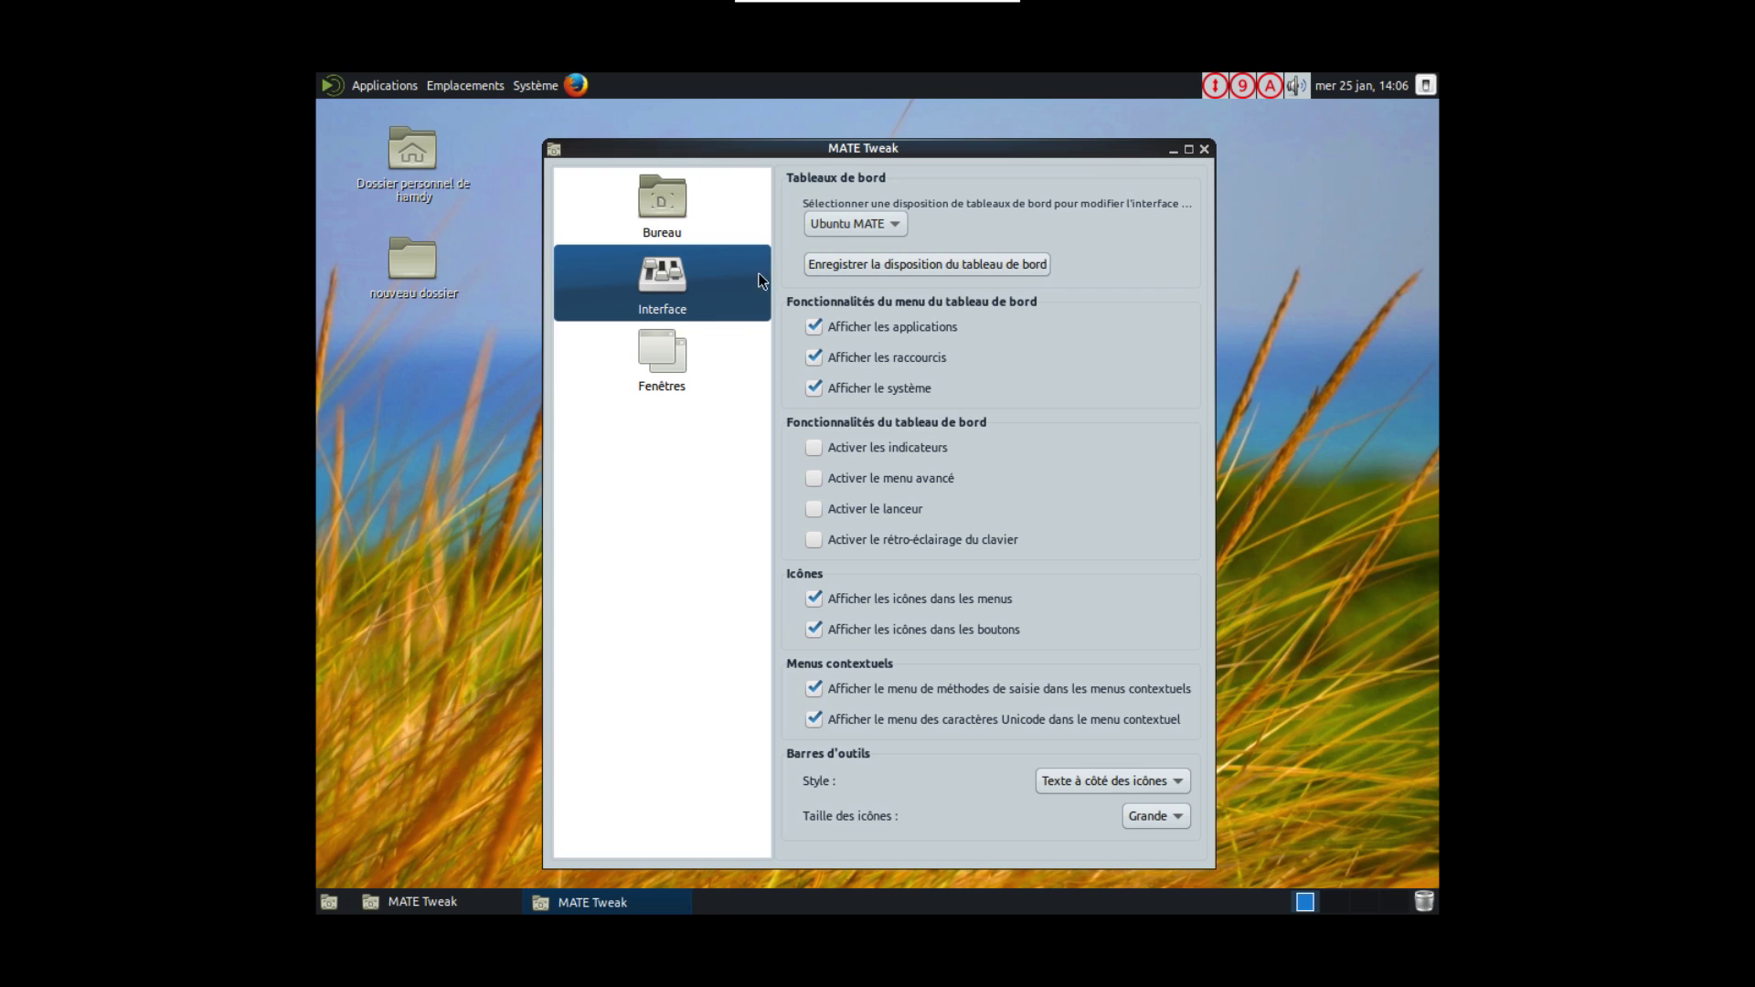
left_click(898, 225)
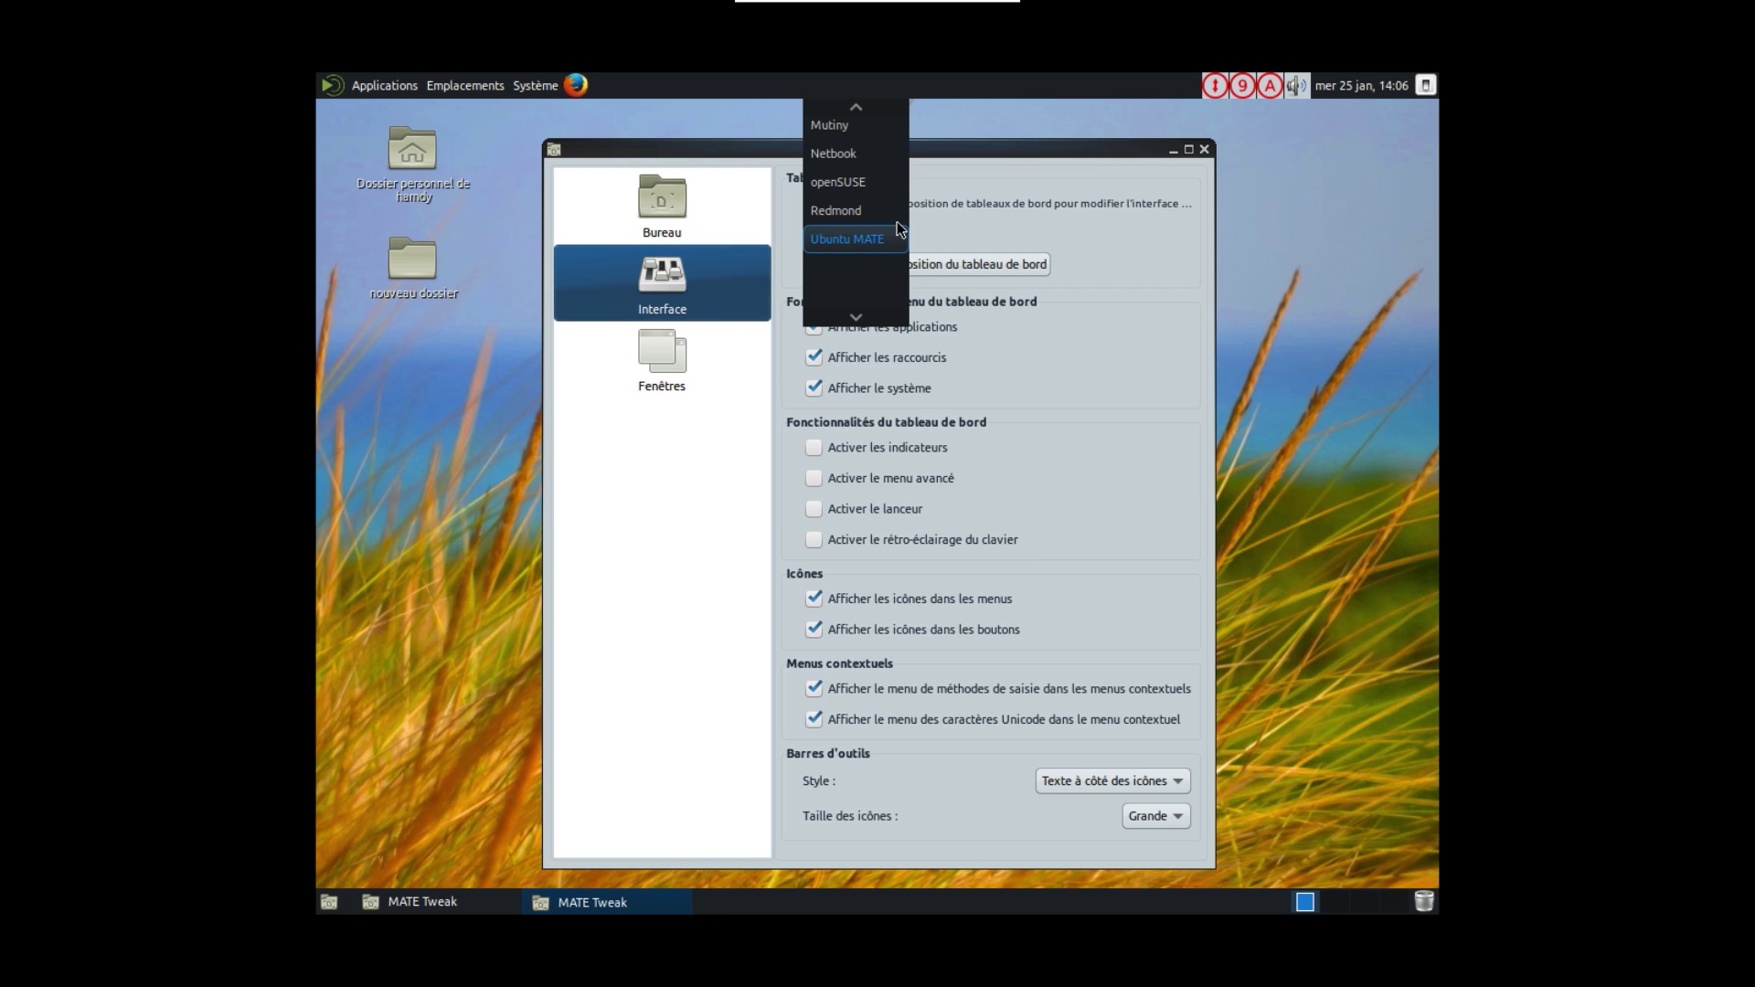
mouse_move(860, 108)
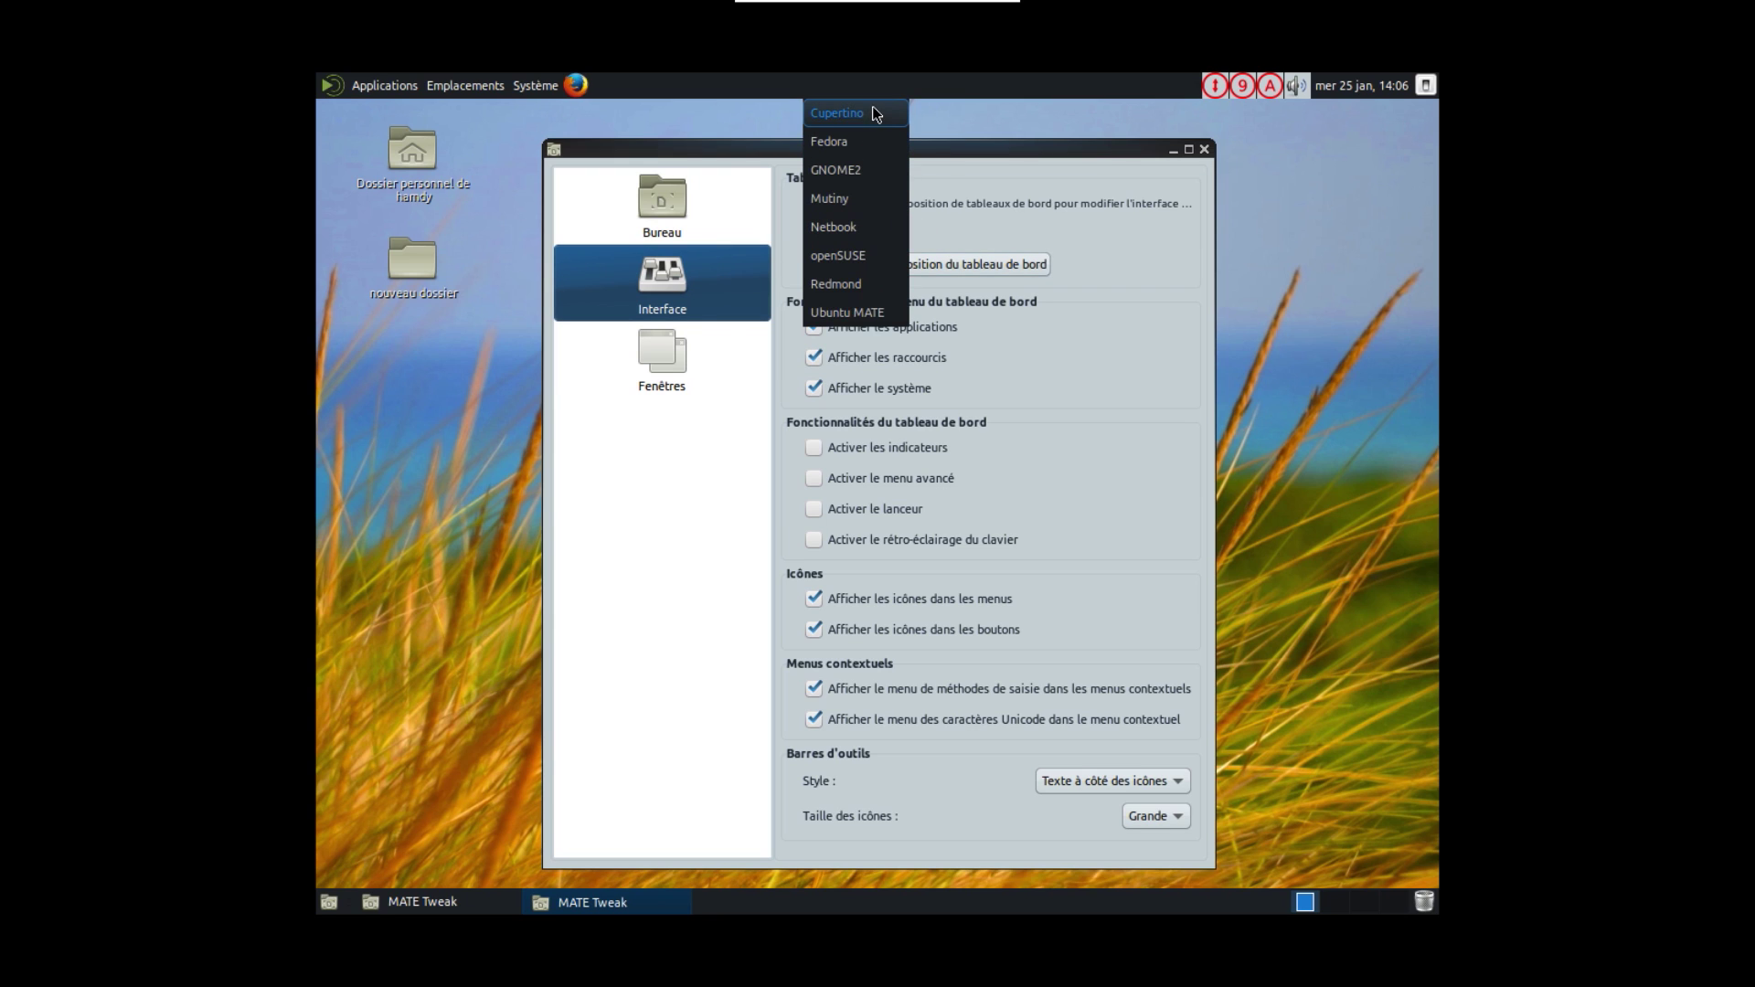
left_click(866, 116)
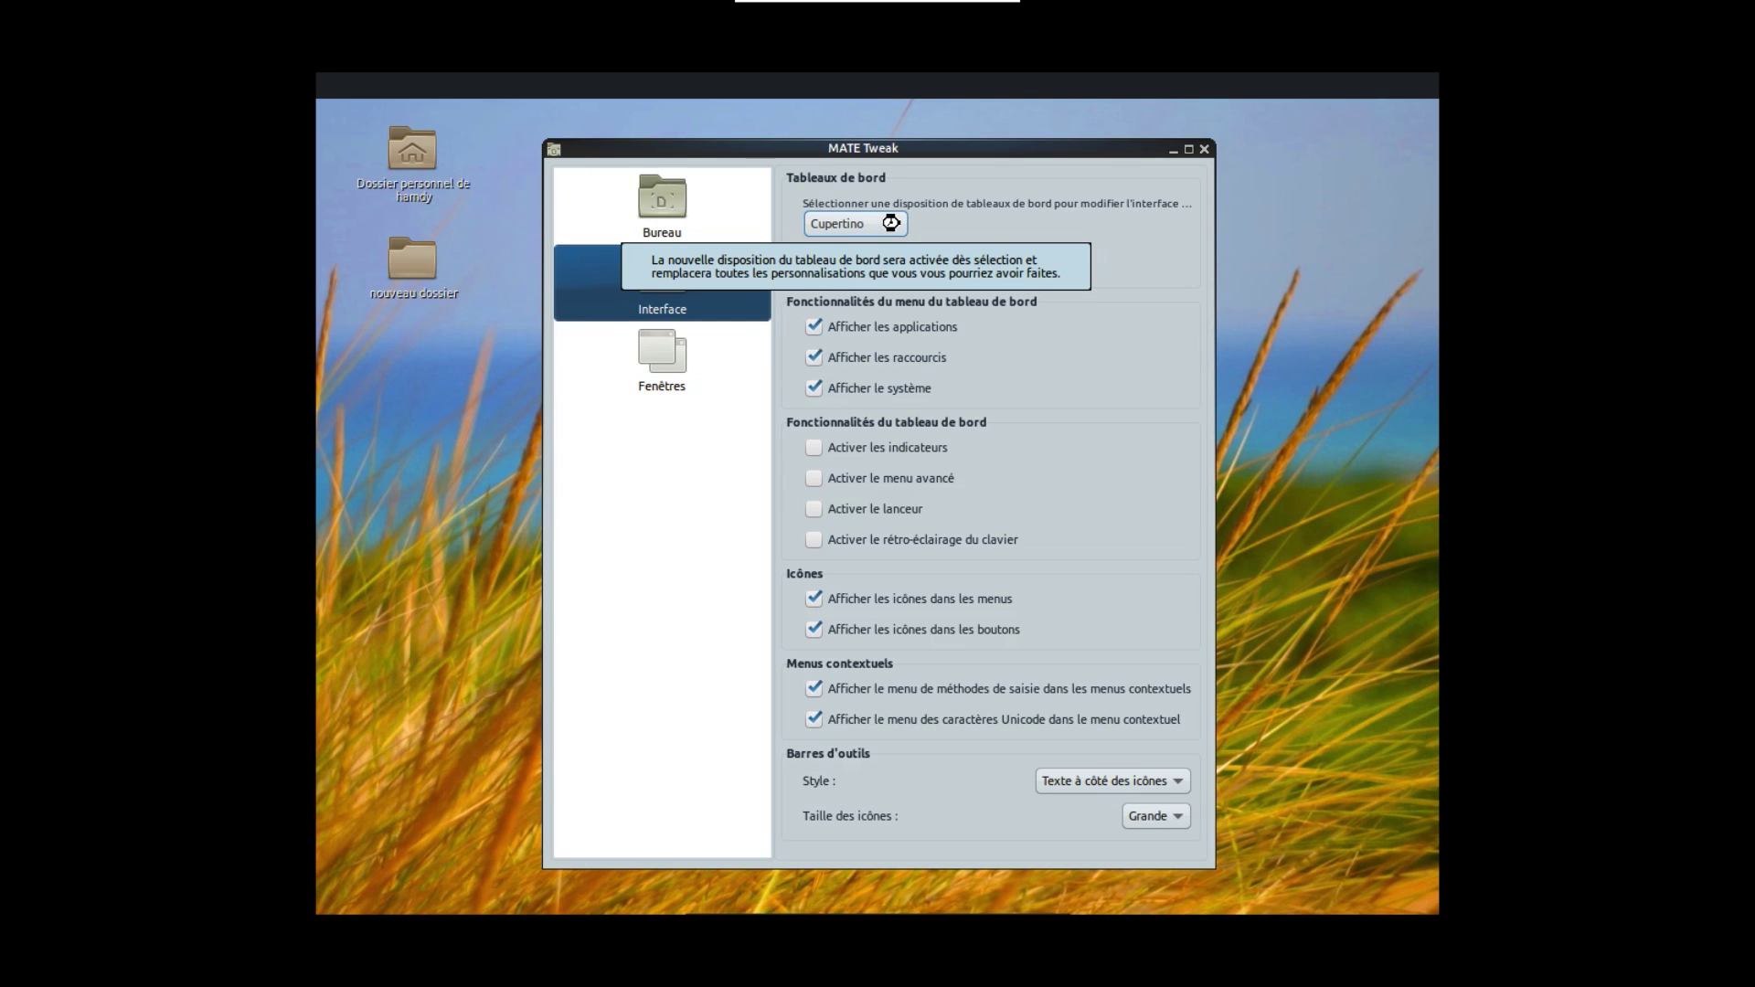
left_click(891, 223)
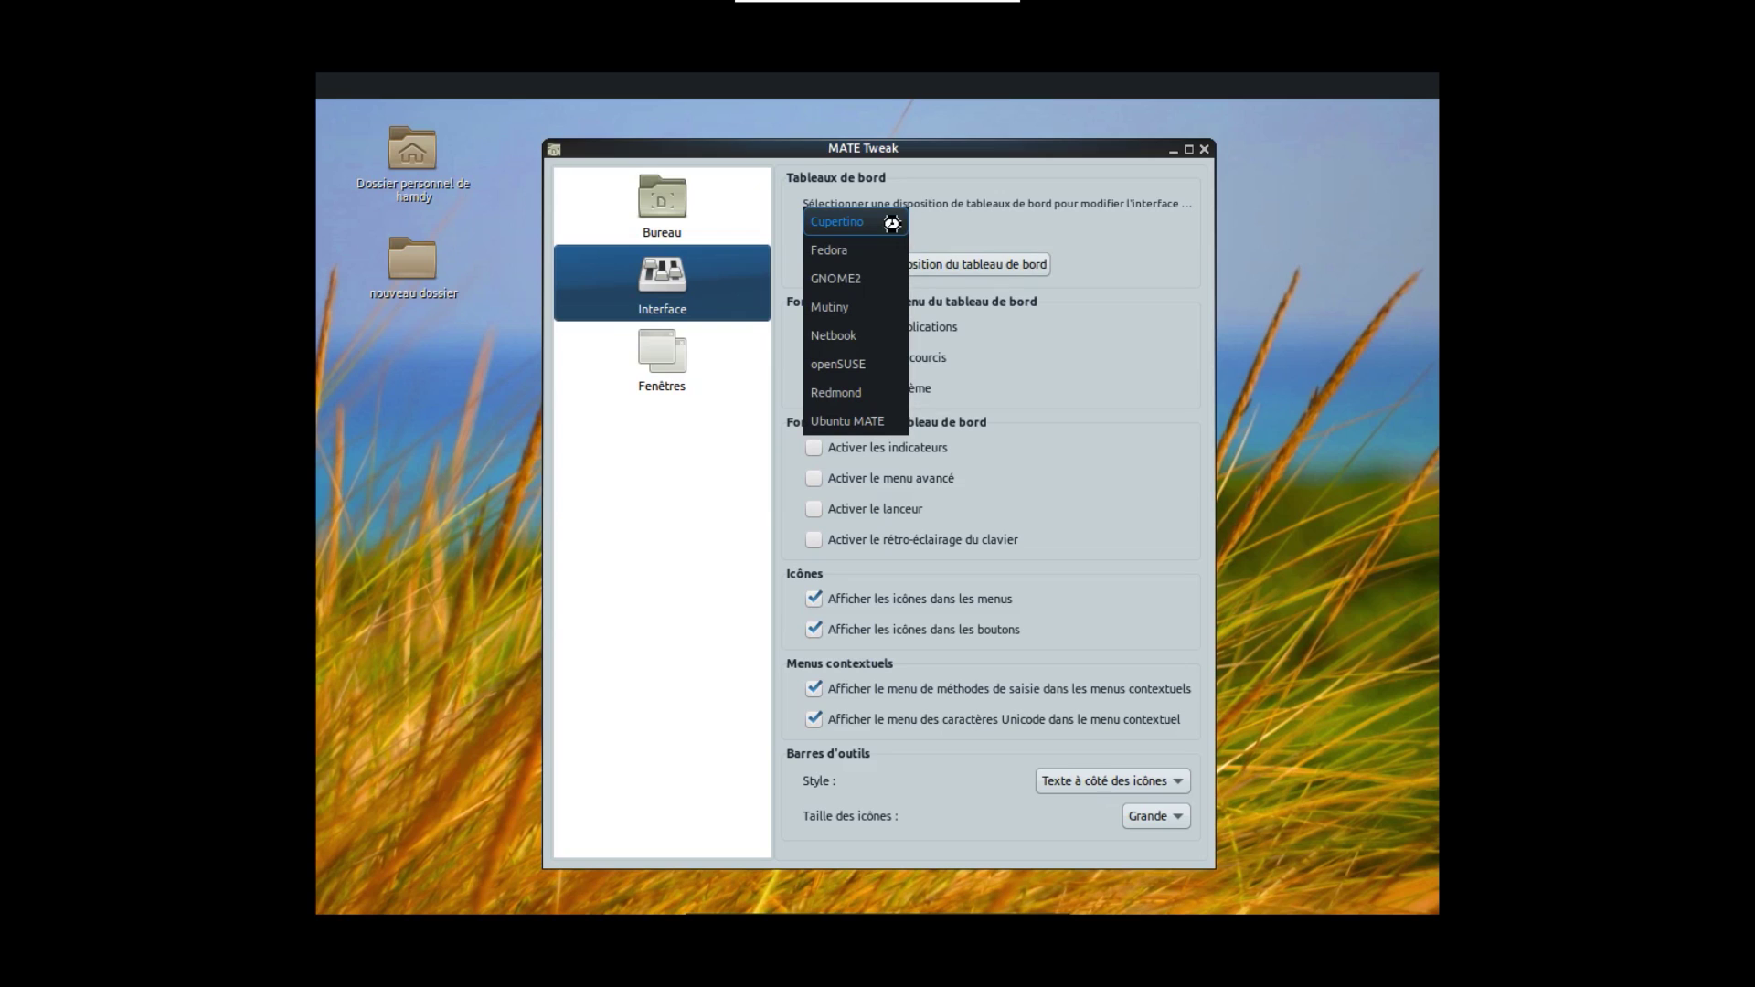
left_click(991, 208)
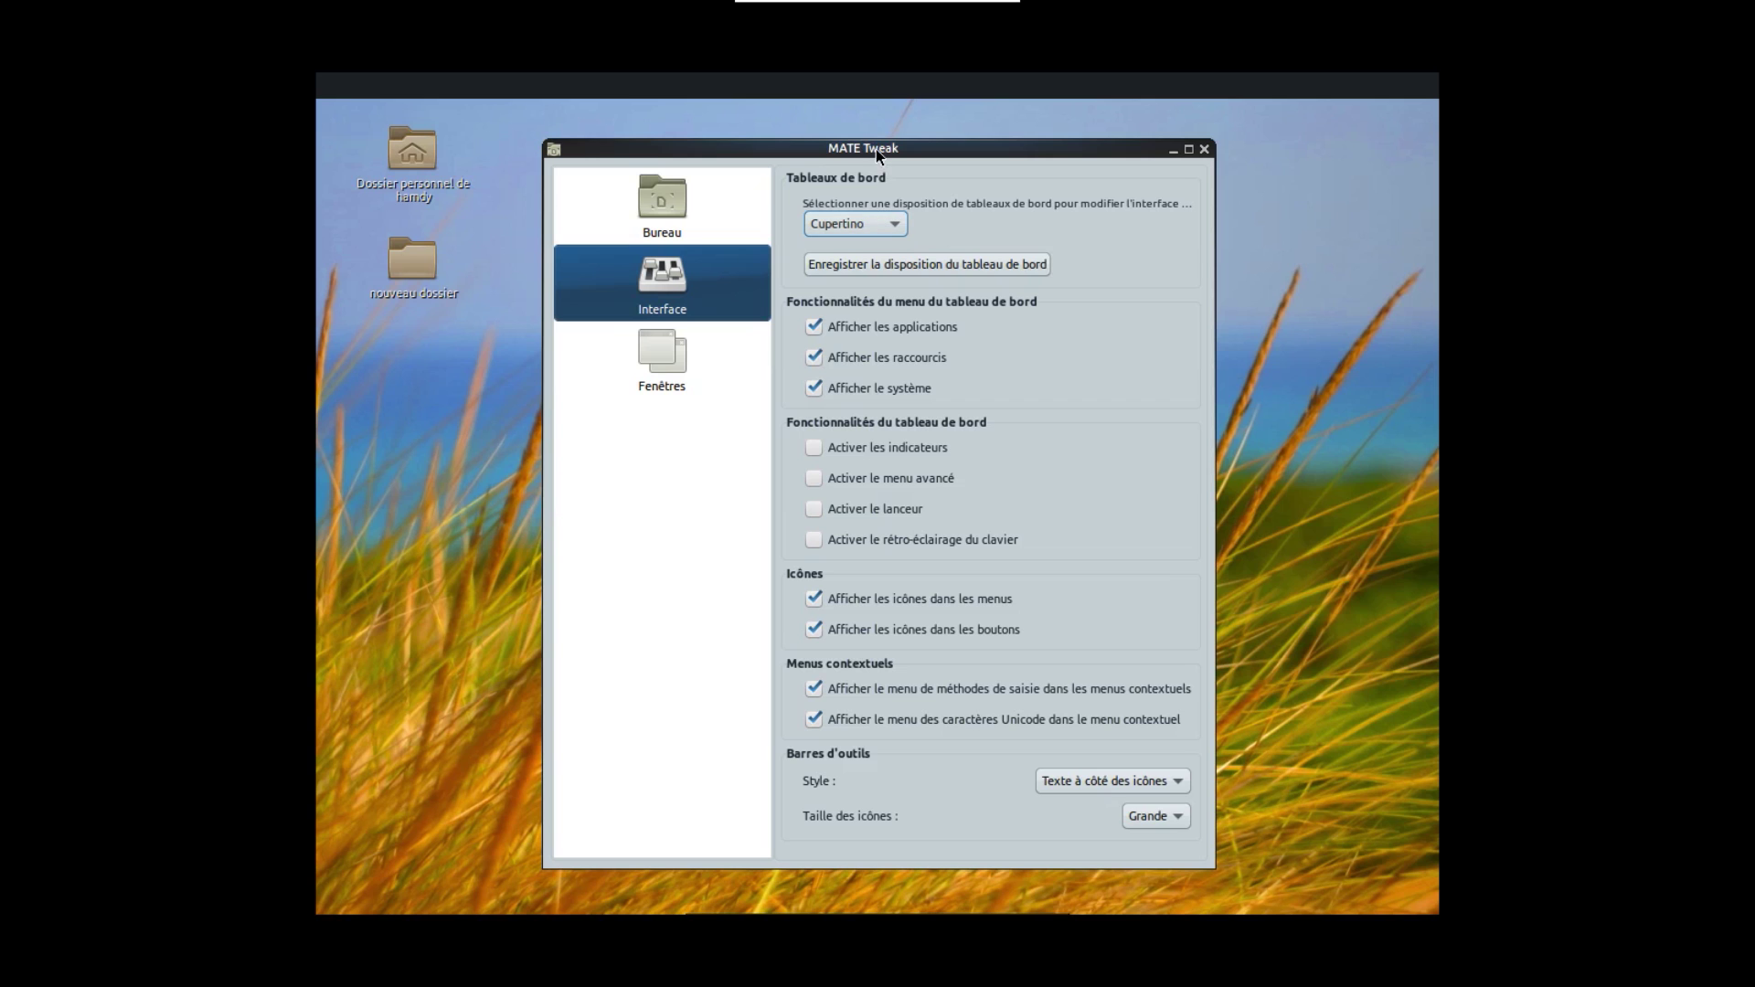
Move the MATE Tweak window aside and close the duplicate MATE Tweak window behind it
left_click_drag(882, 149, 1084, 130)
left_click(709, 420)
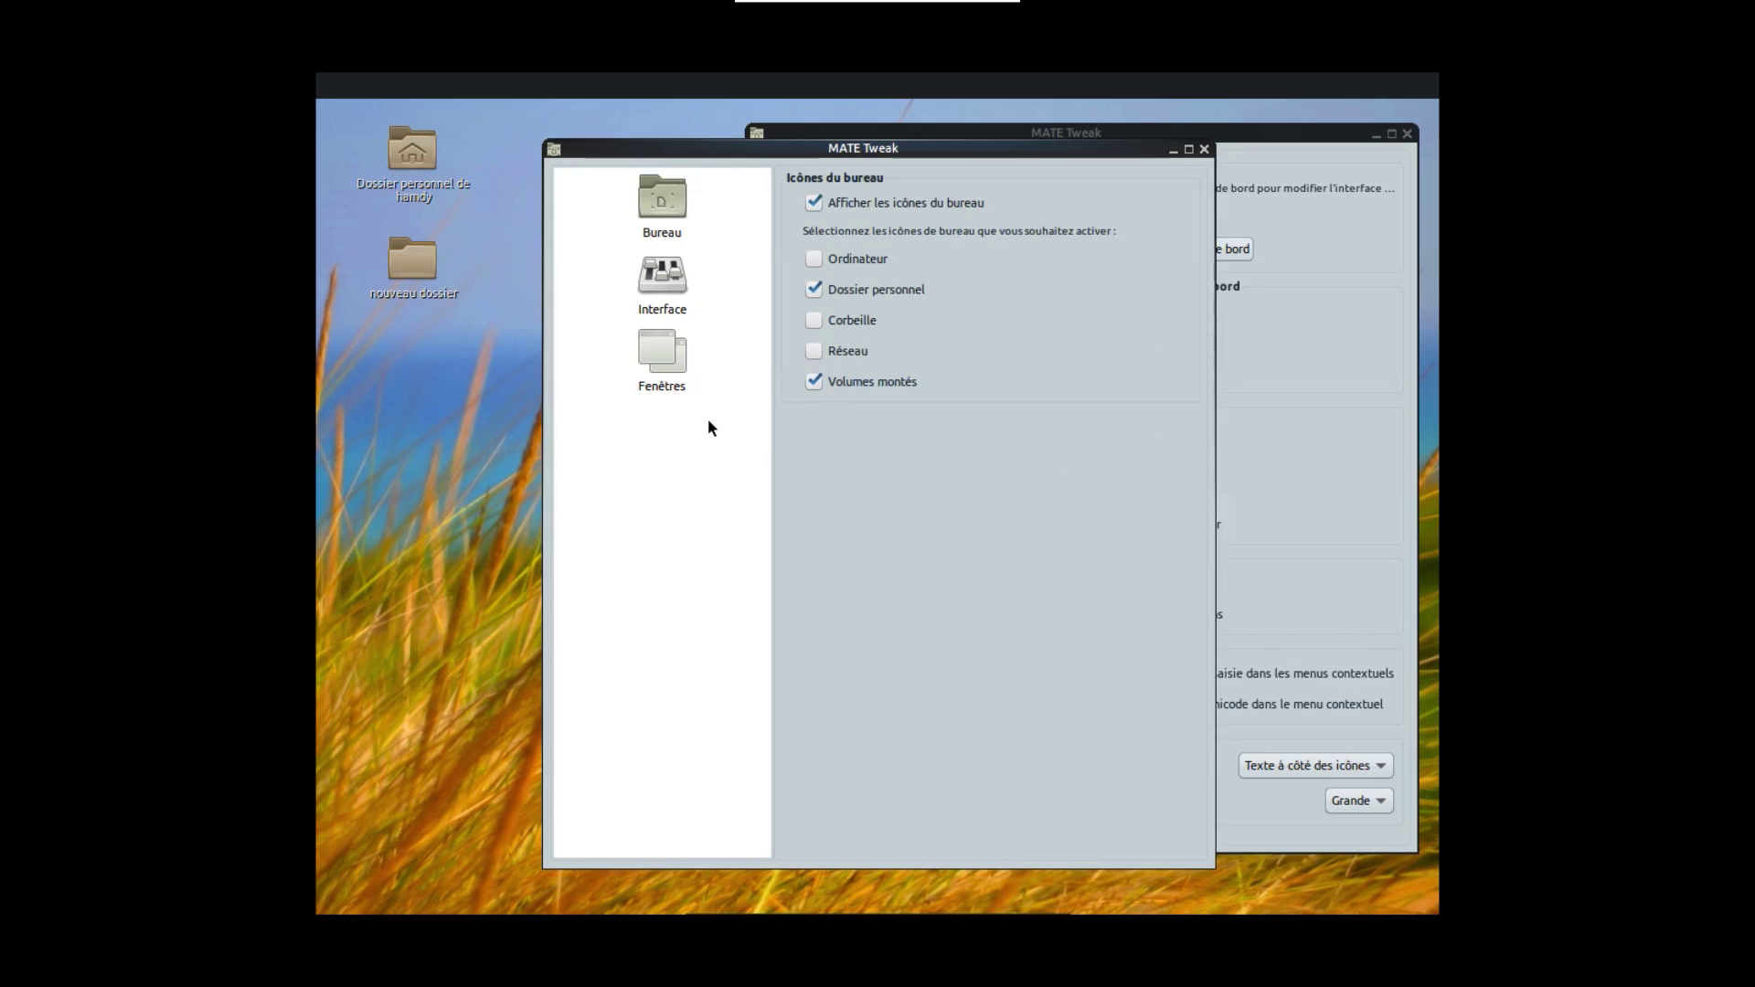
left_click(1204, 149)
Try the Fedora panel layout and move the MATE Tweak window nearer the centre of the desktop
left_click(1070, 209)
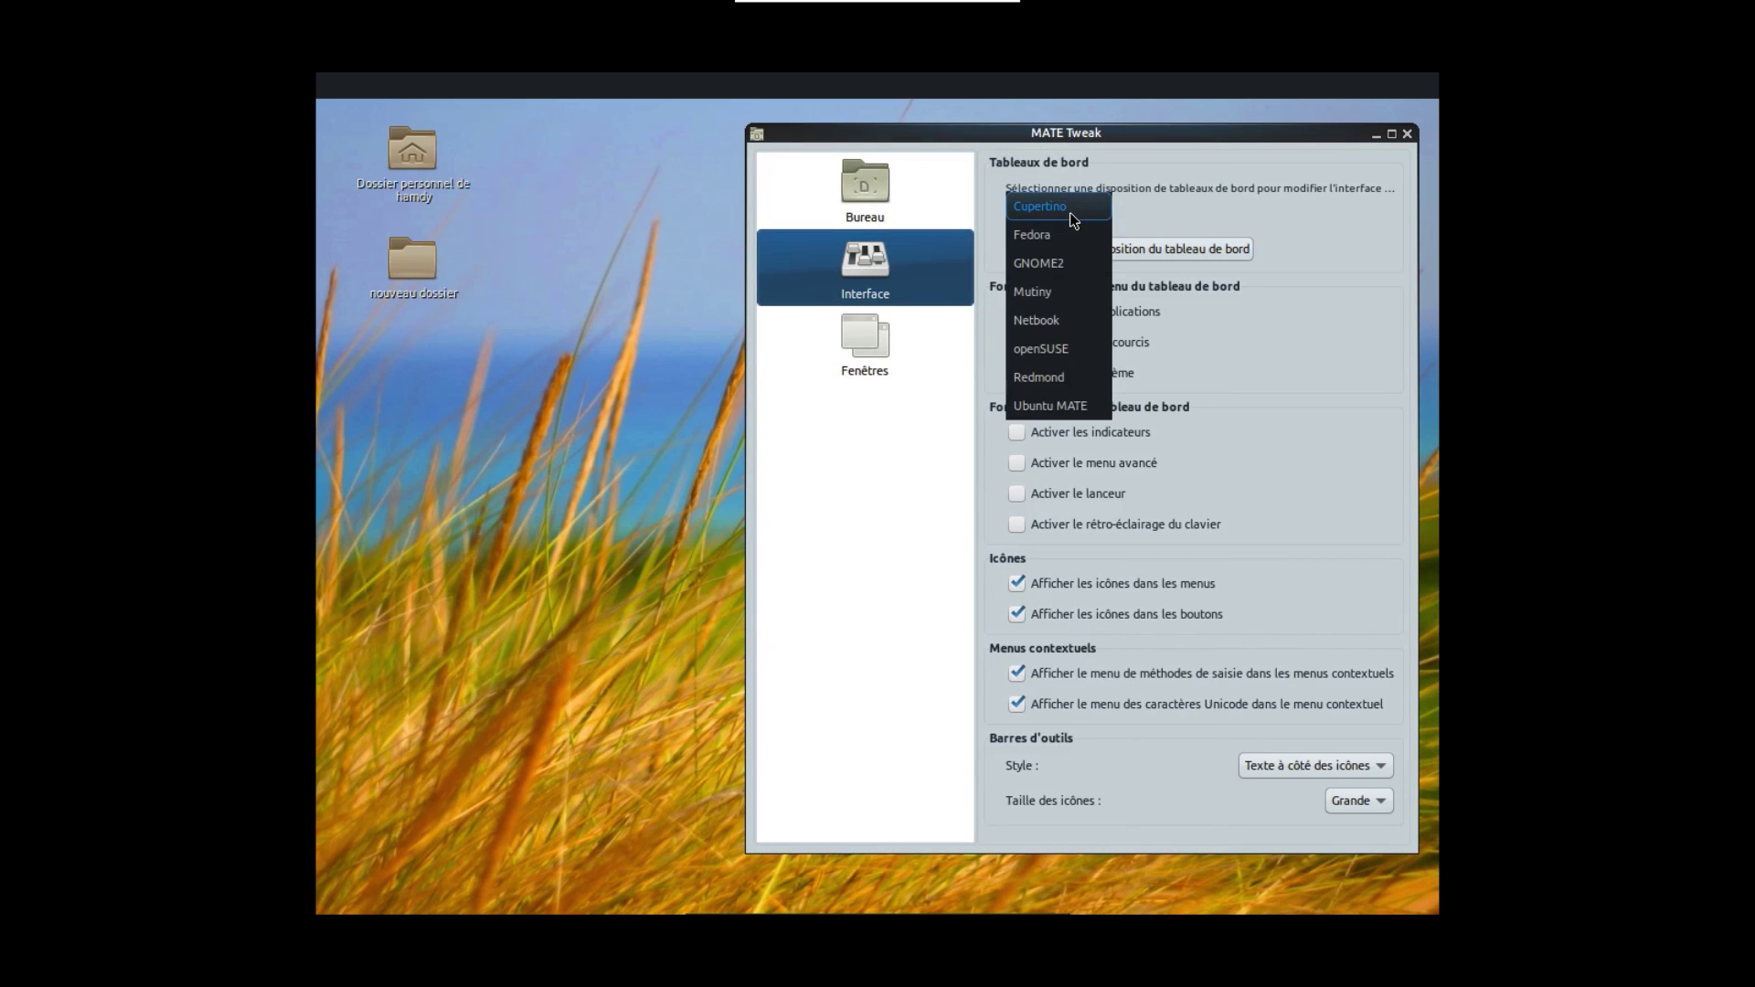
left_click(1068, 233)
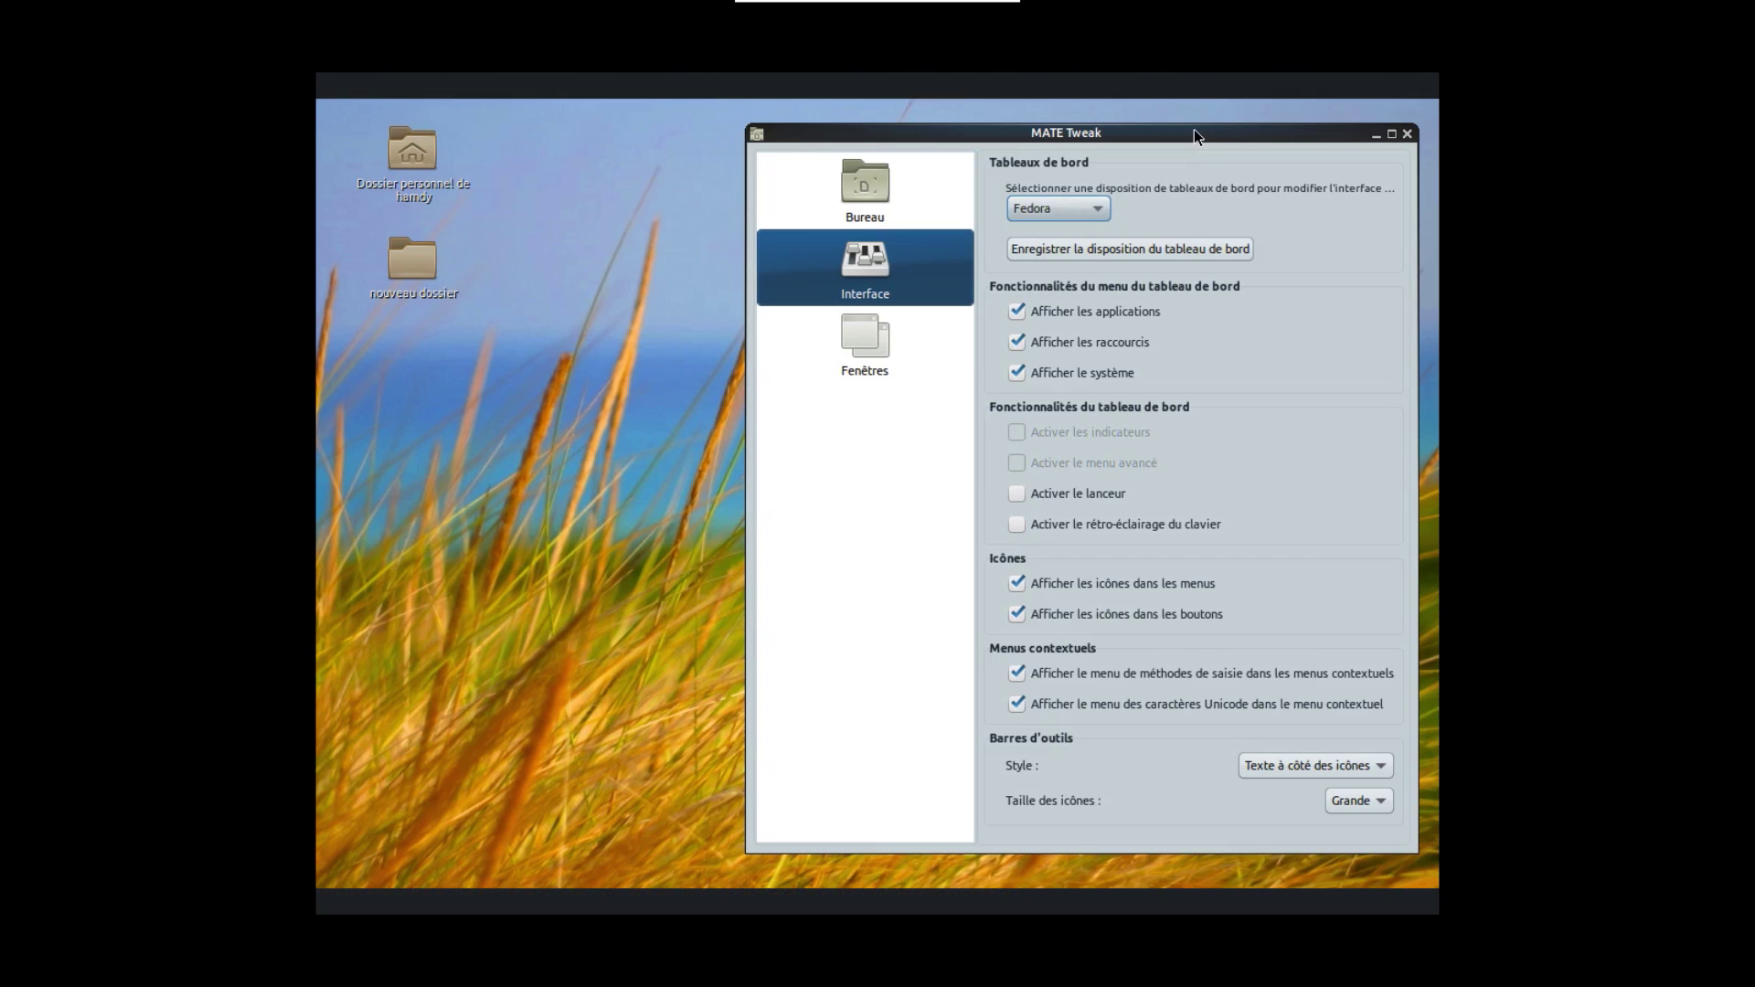
left_click_drag(1193, 129, 1096, 148)
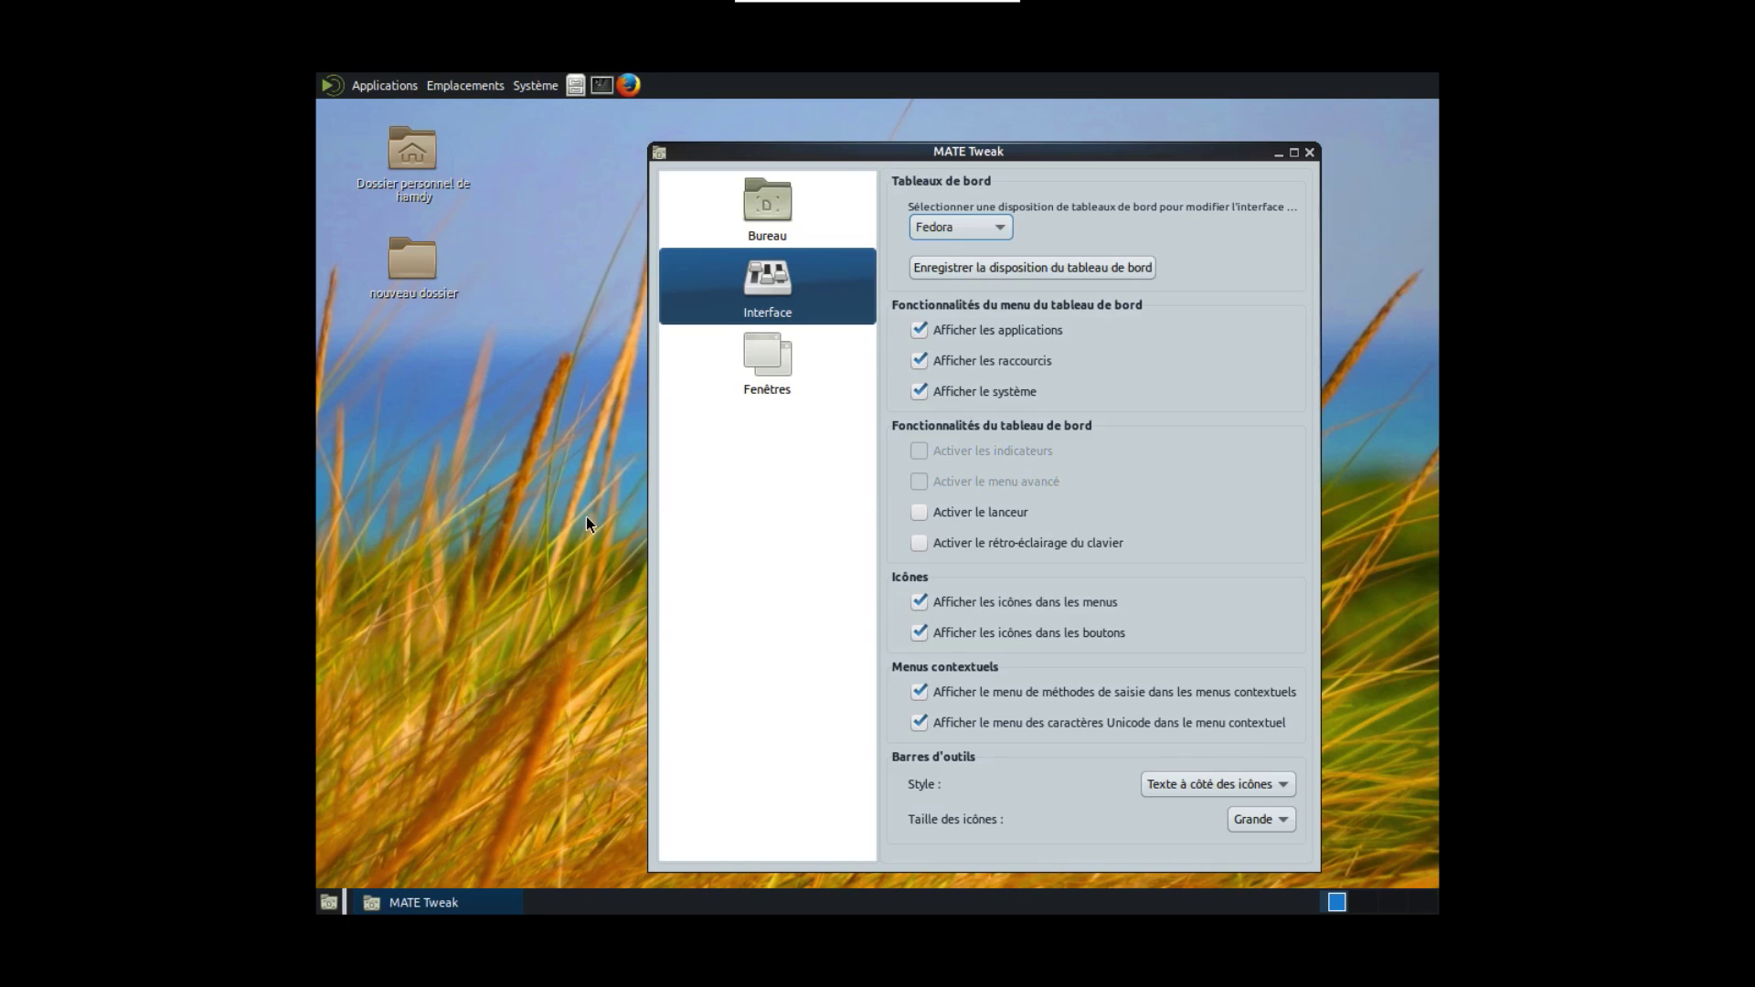
Try the GNOME2 panel layout and look through its Applications, Emplacements and Système entries
left_click(999, 228)
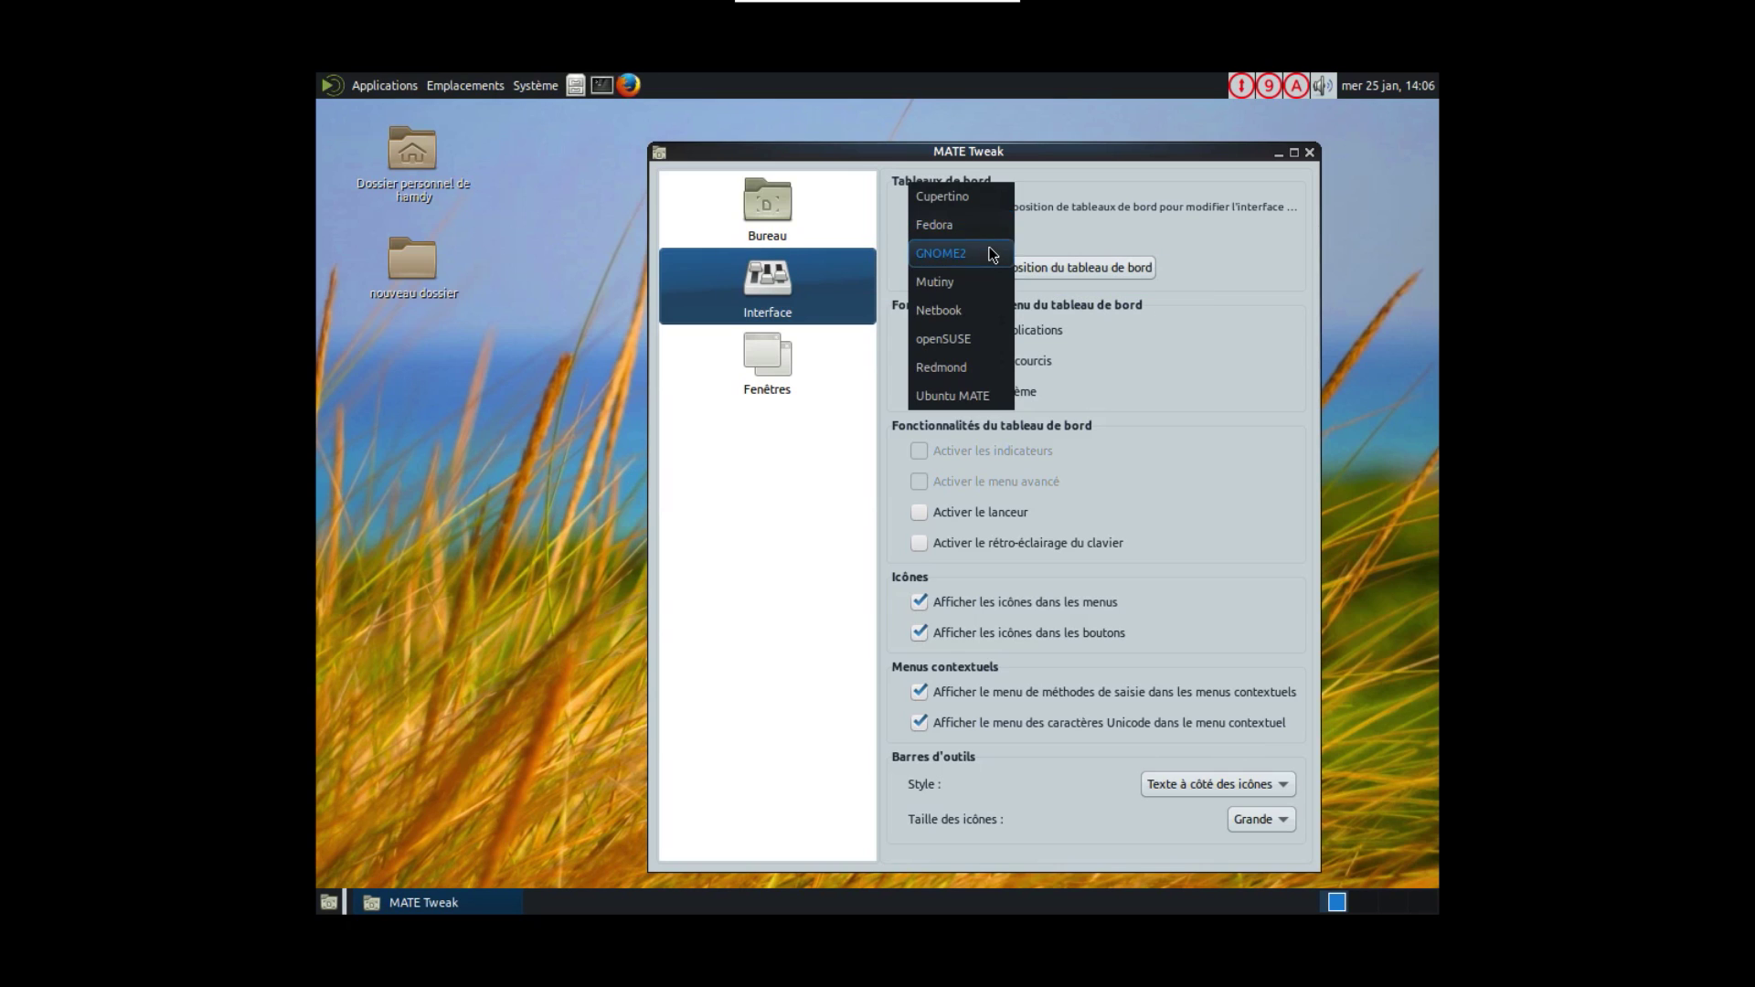
left_click(991, 256)
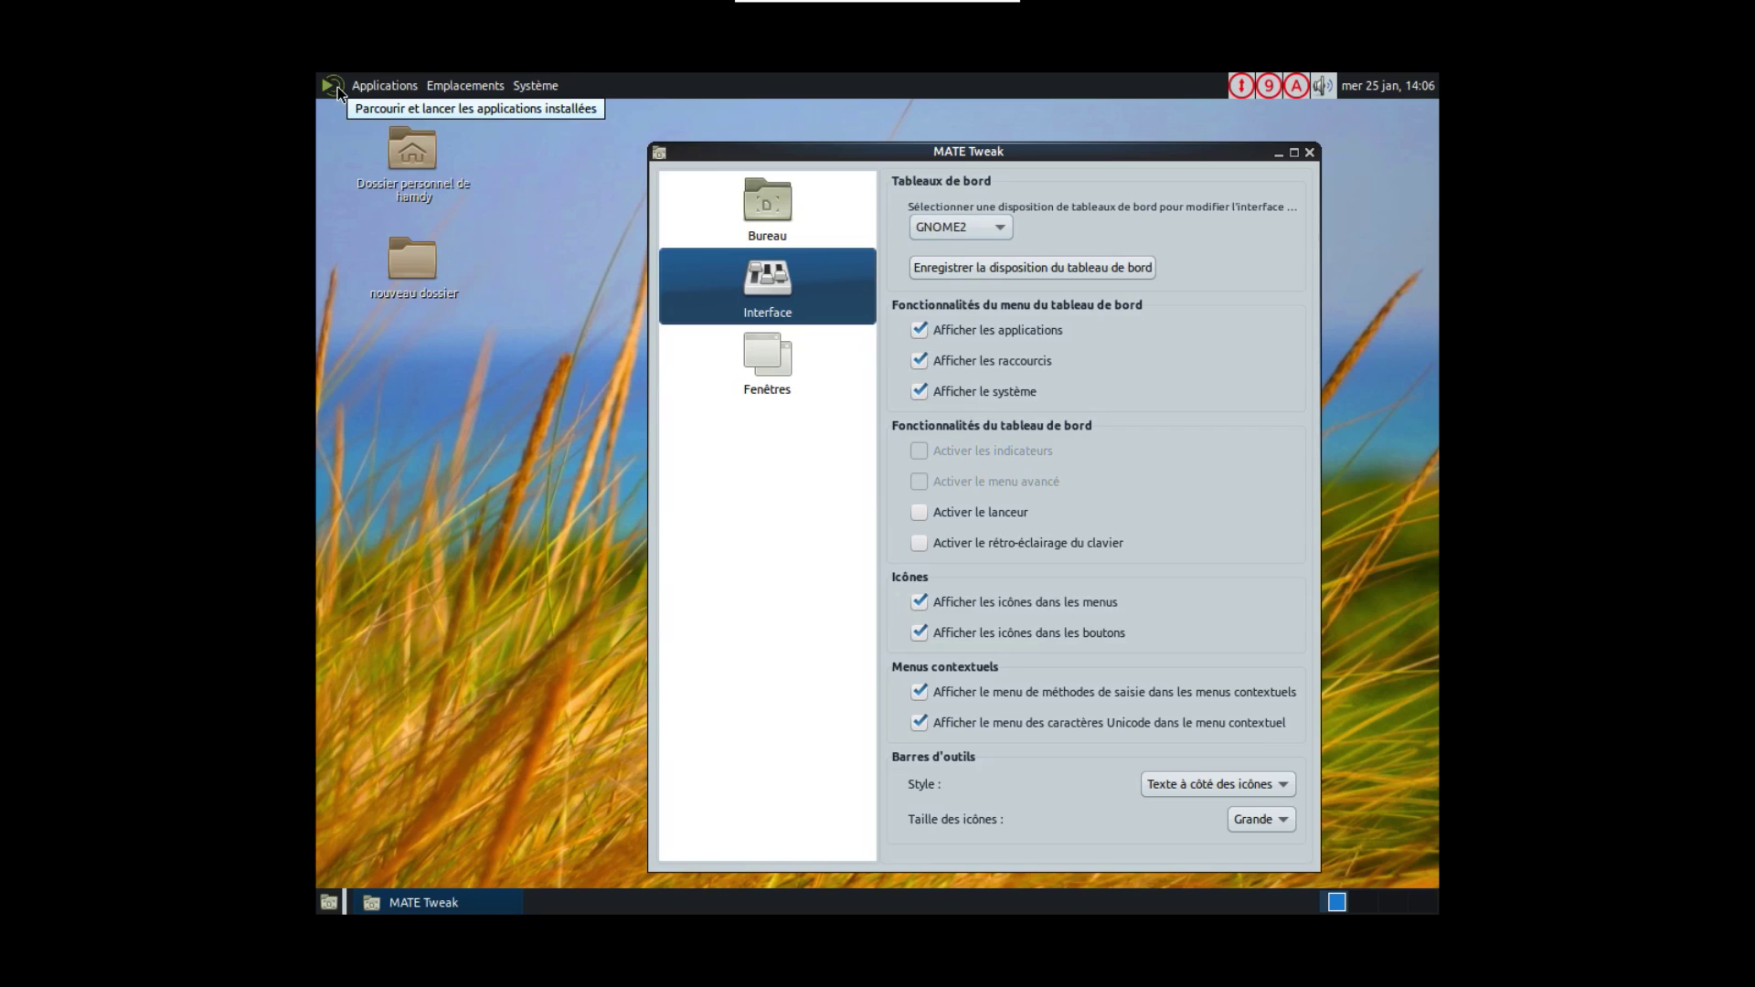
left_click(370, 89)
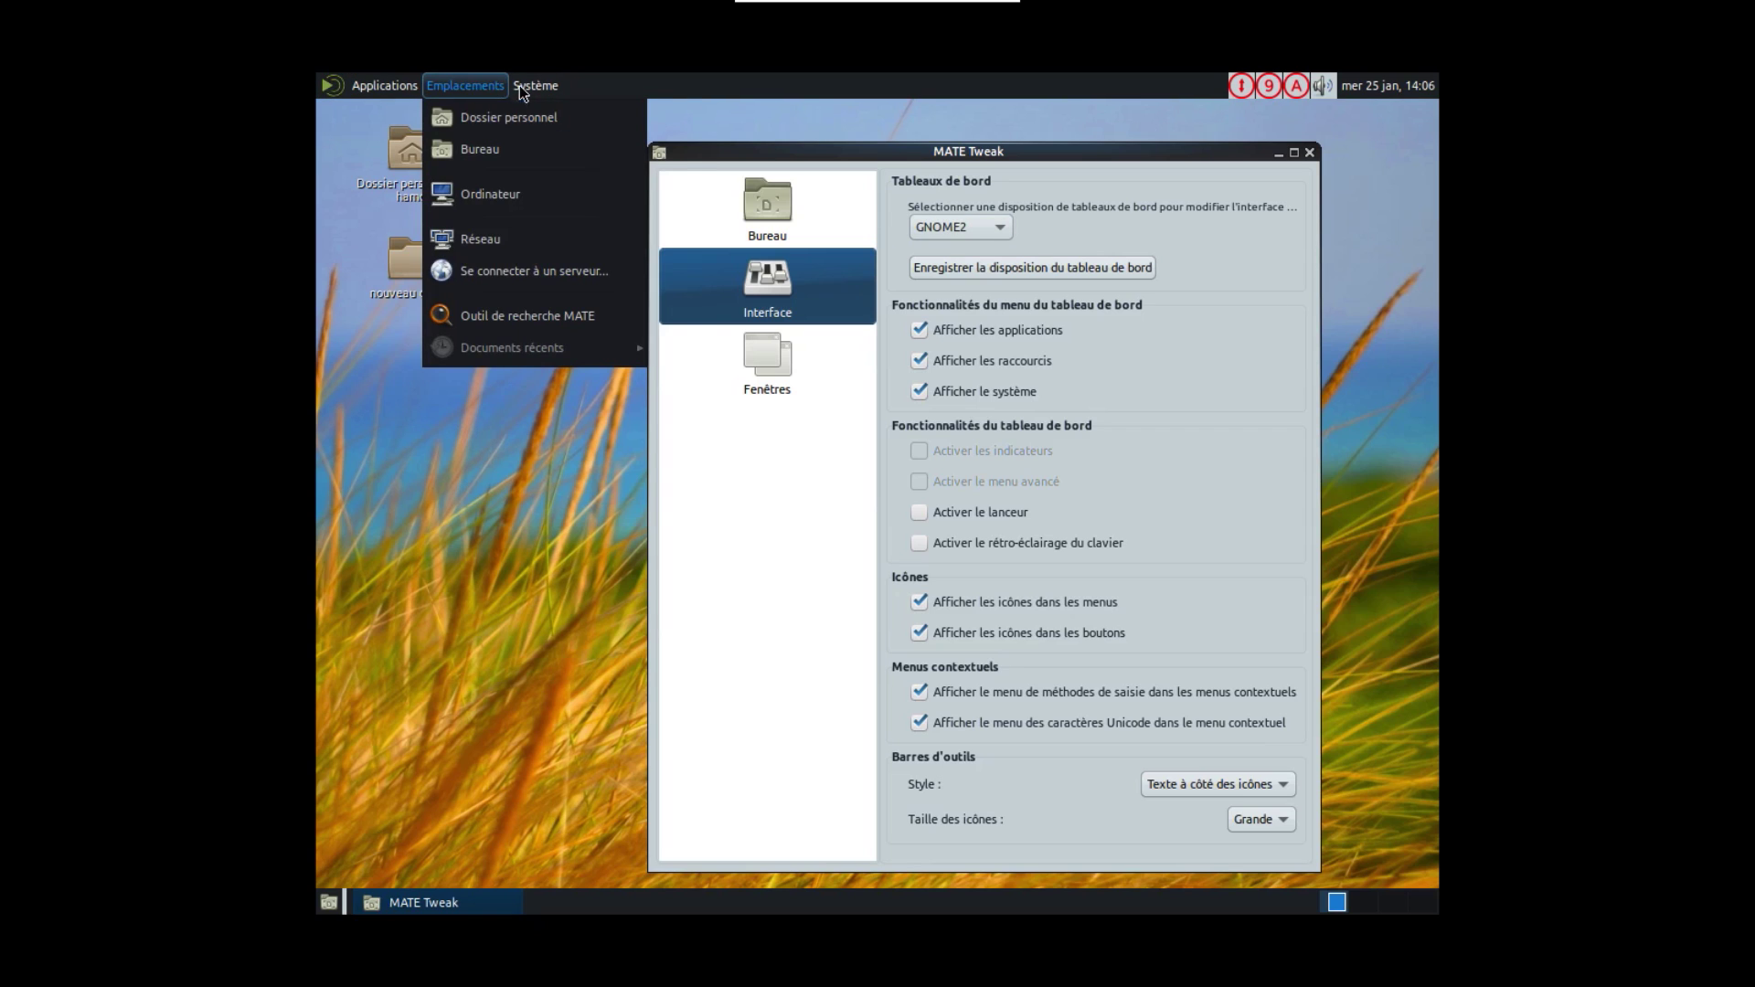
mouse_move(522, 89)
left_click(1008, 224)
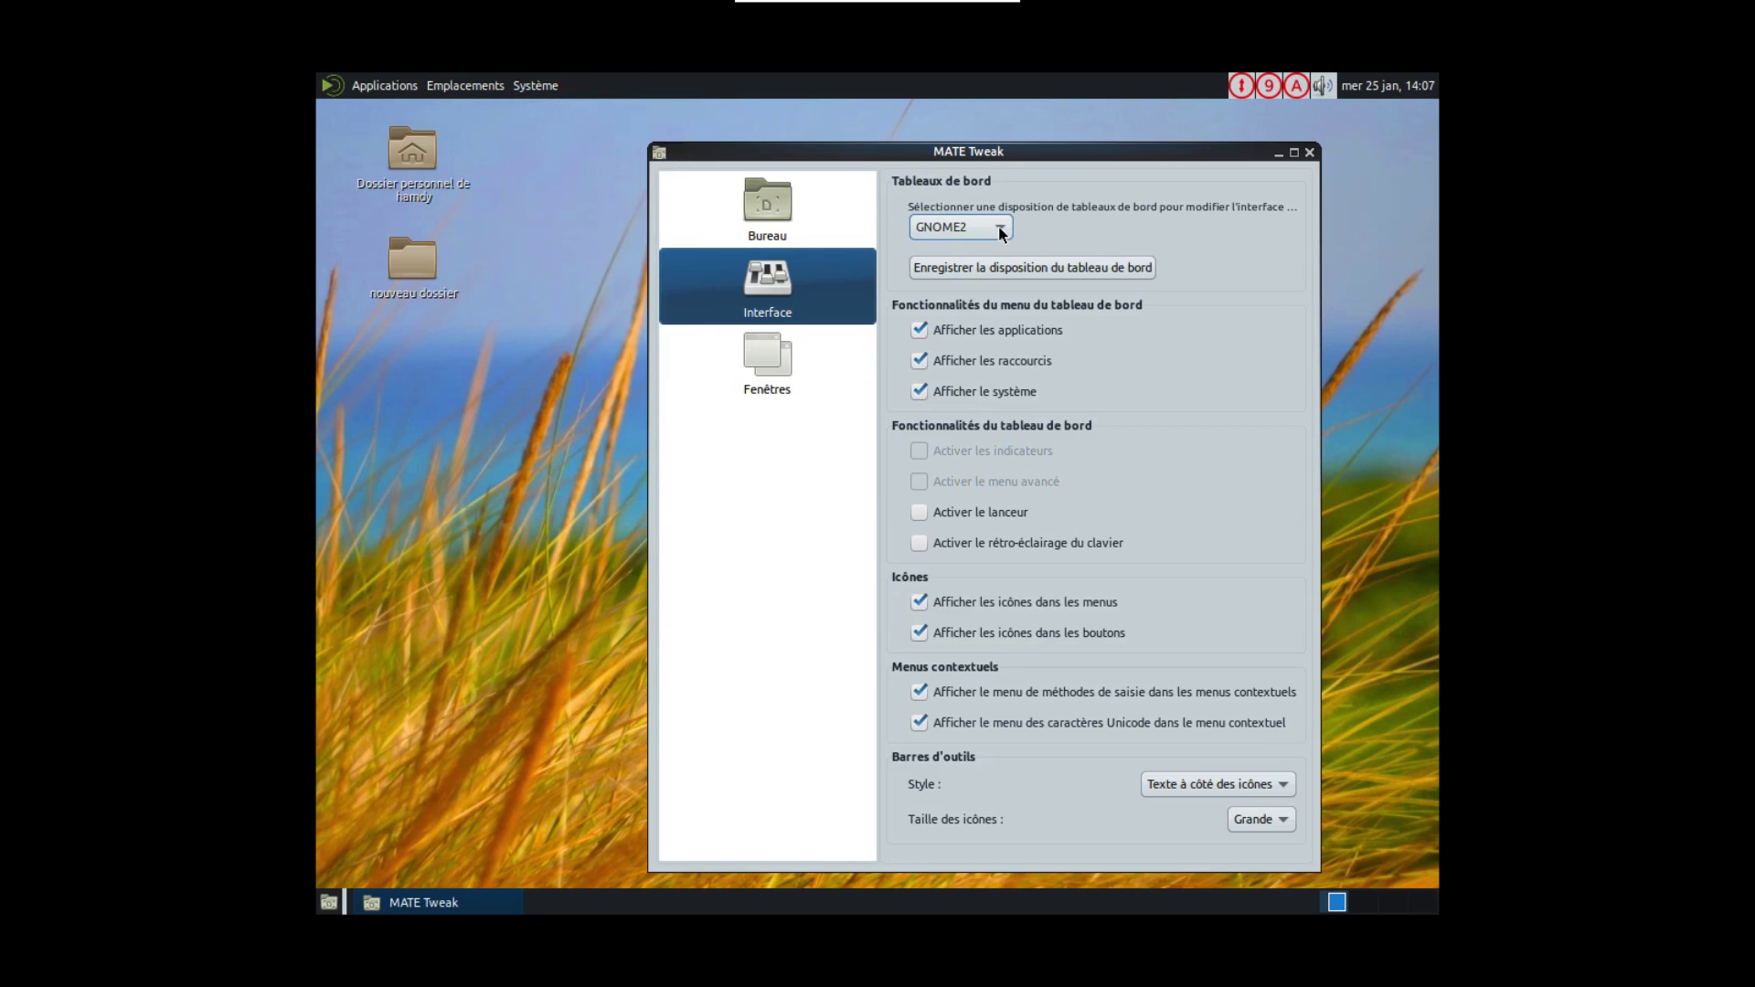
Try the Mutiny panel layout, keeping the workspace switcher applet in the configuration, and look through its main application menu
left_click(1005, 226)
left_click(991, 253)
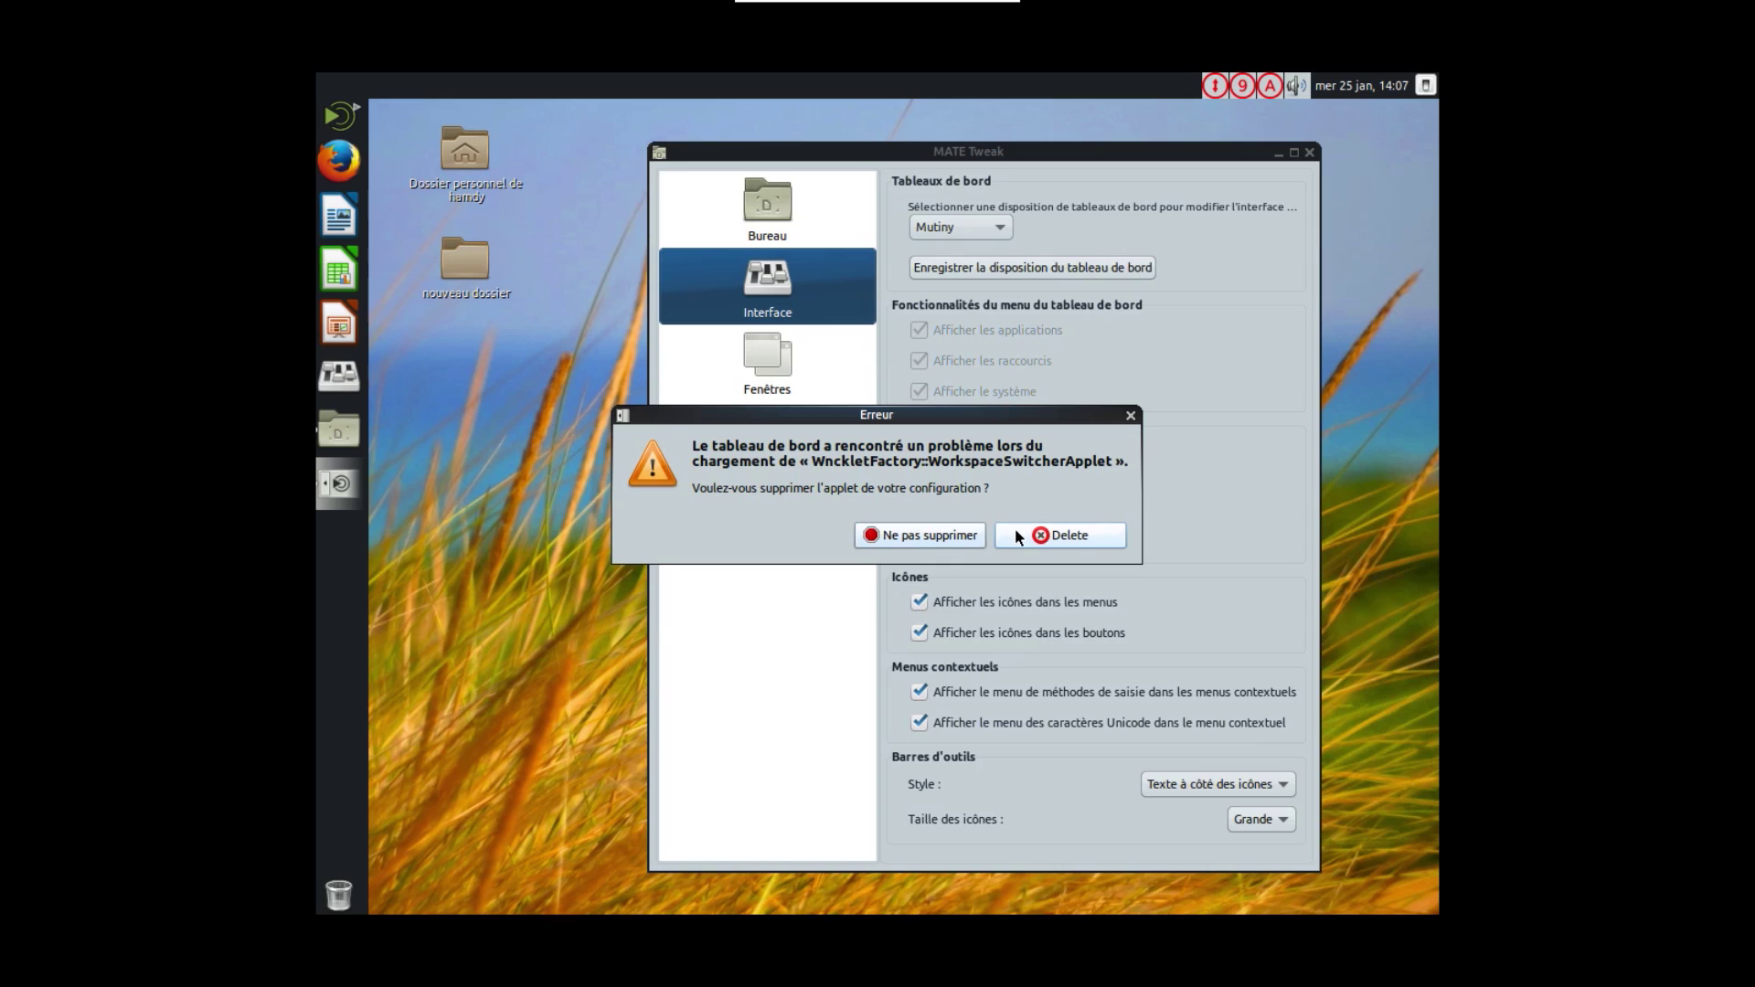
left_click(971, 536)
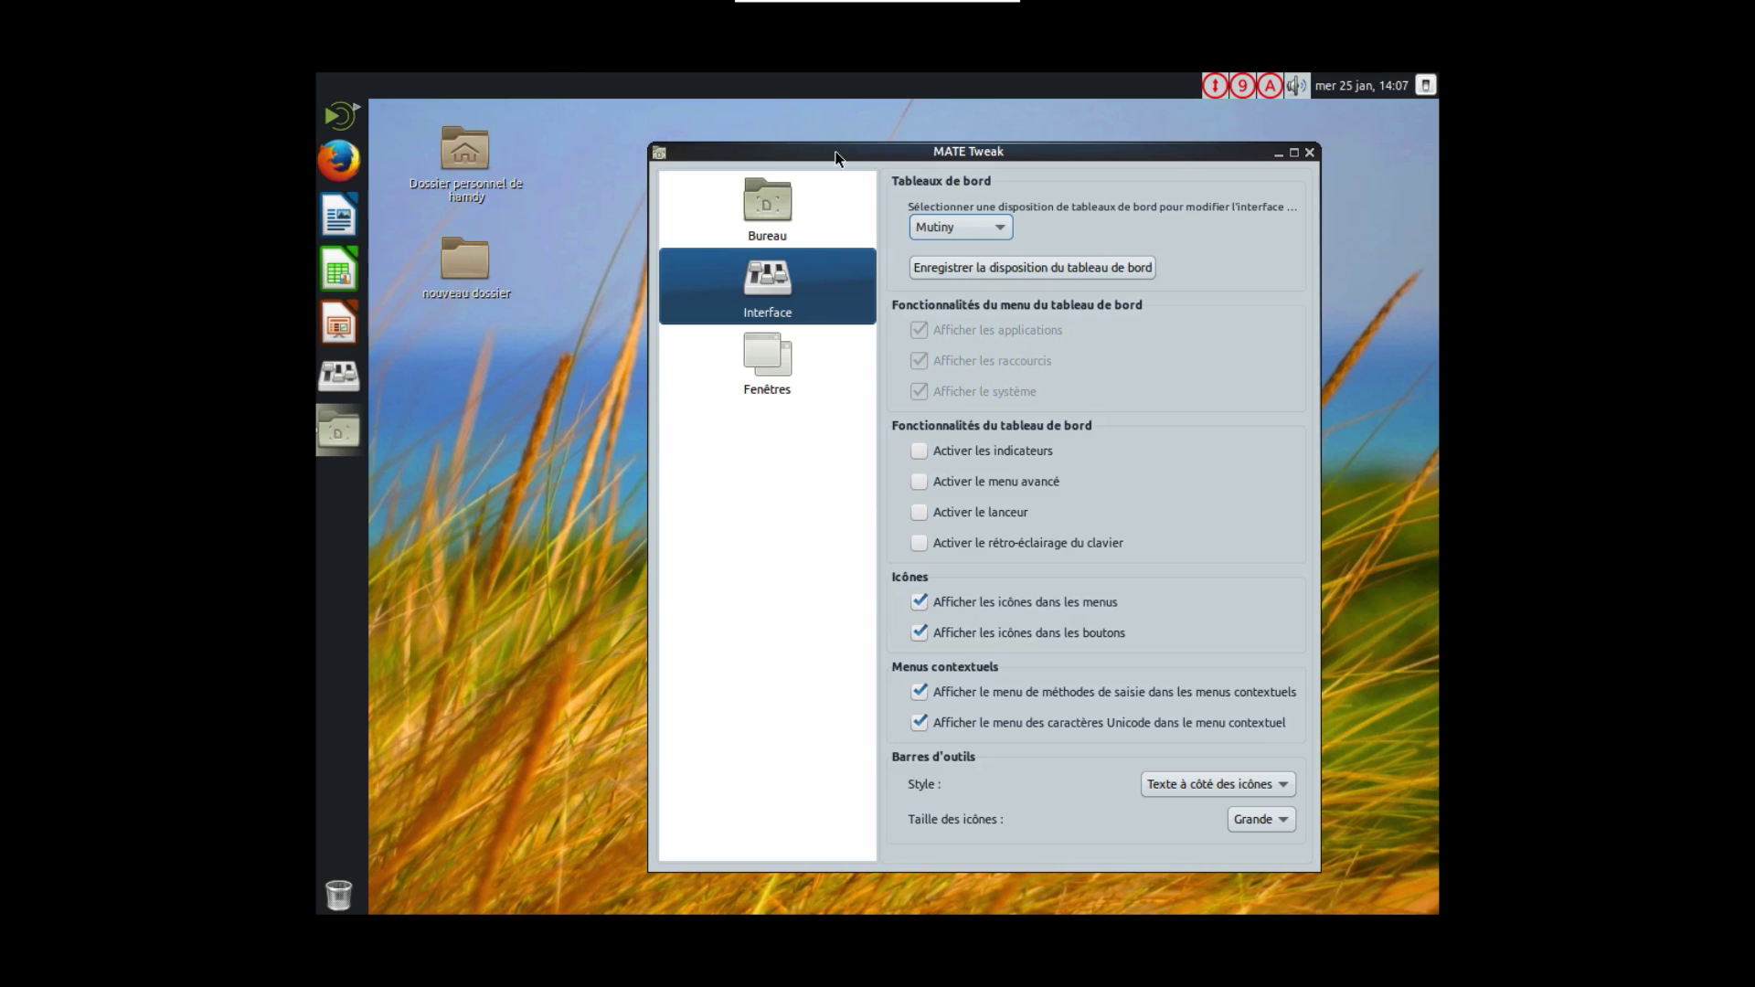
left_click(349, 117)
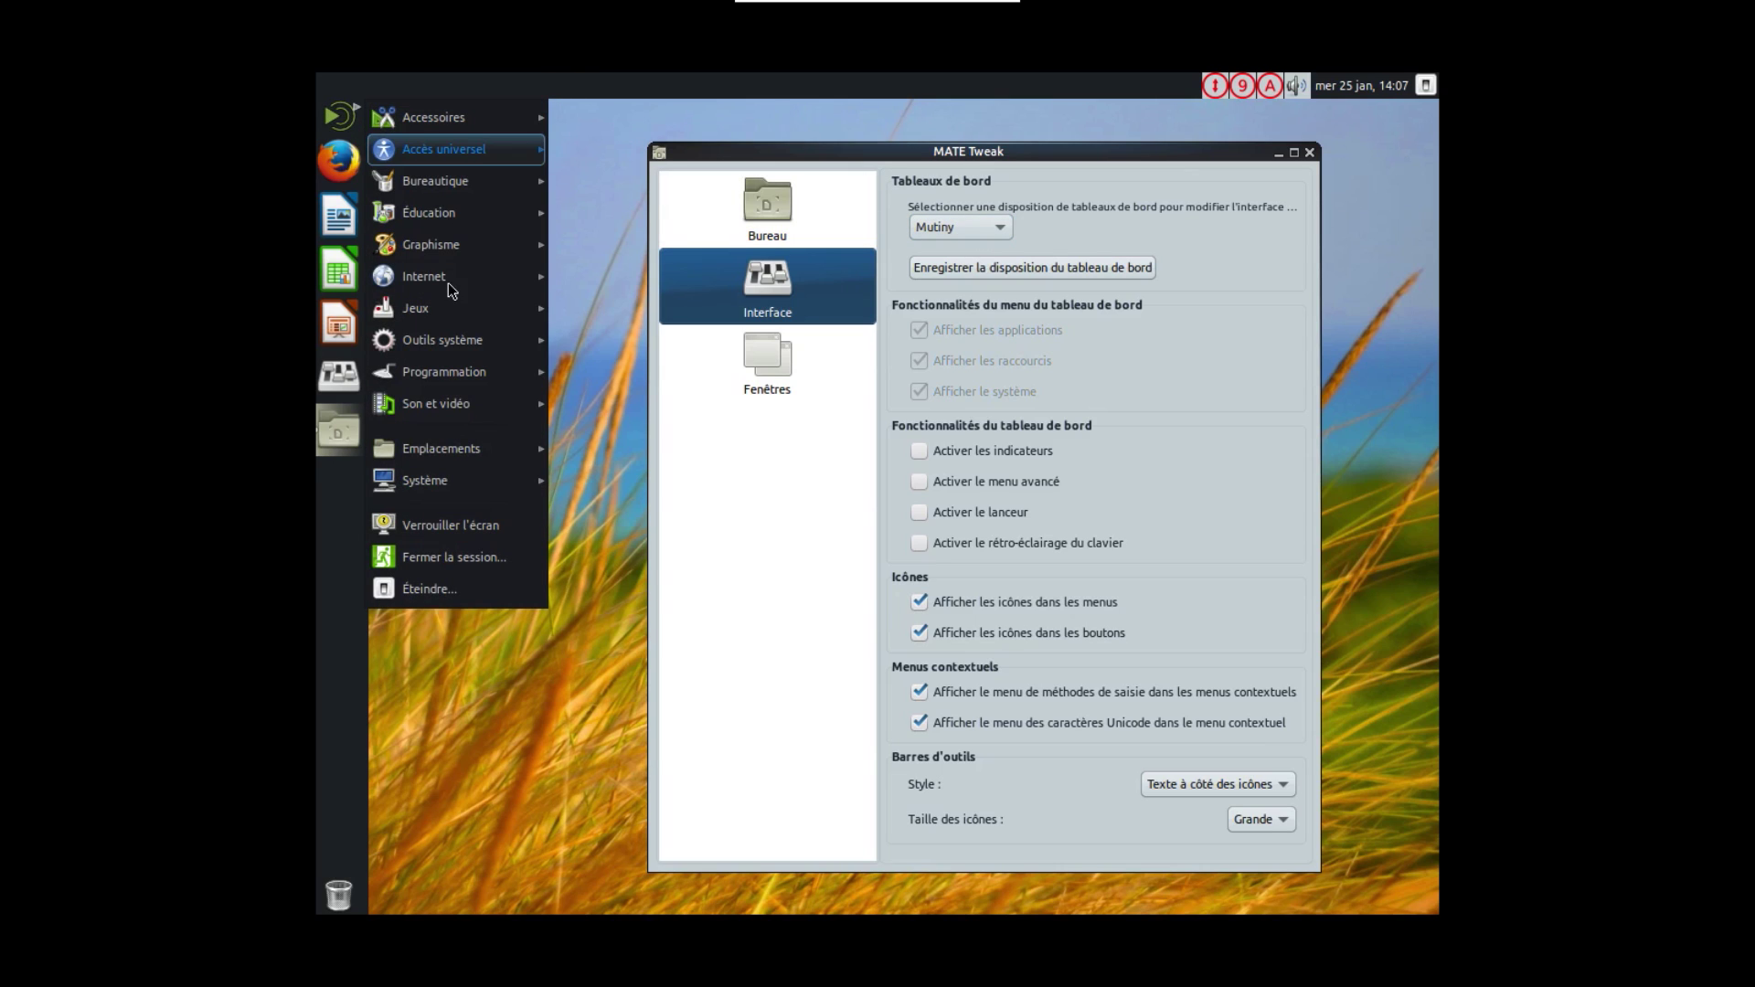
left_click(1001, 232)
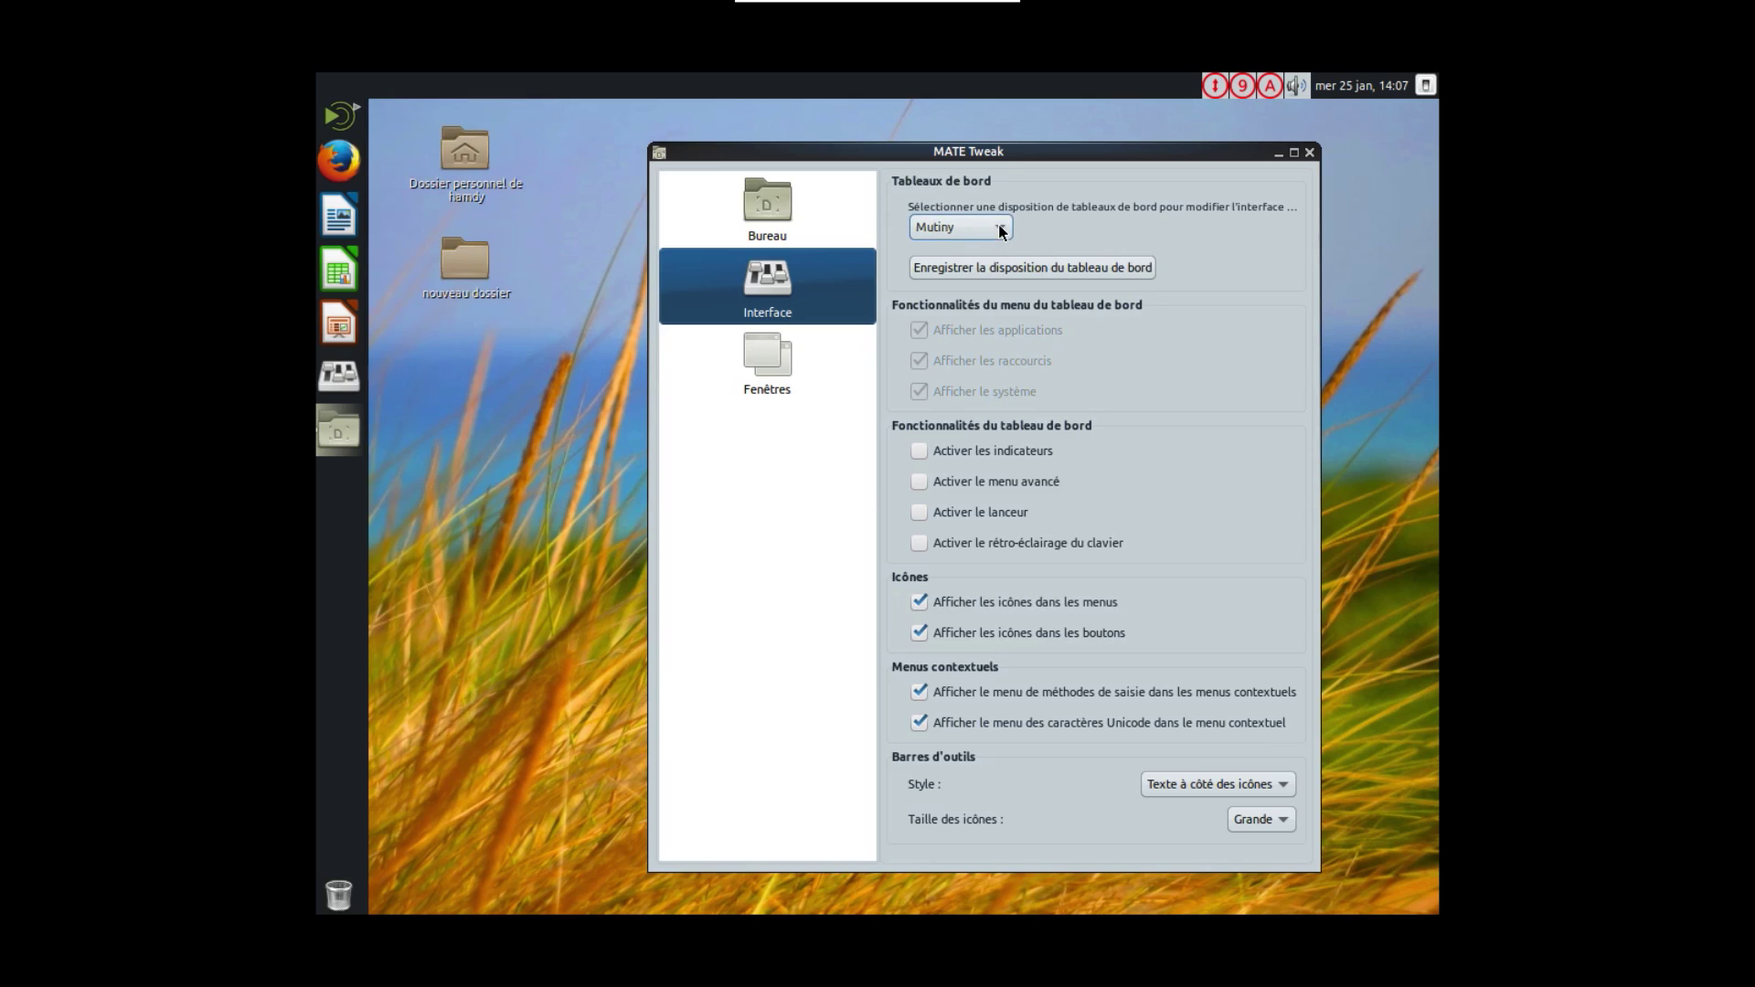
Try the Netbook and openSUSE panel layouts in turn
left_click(1001, 232)
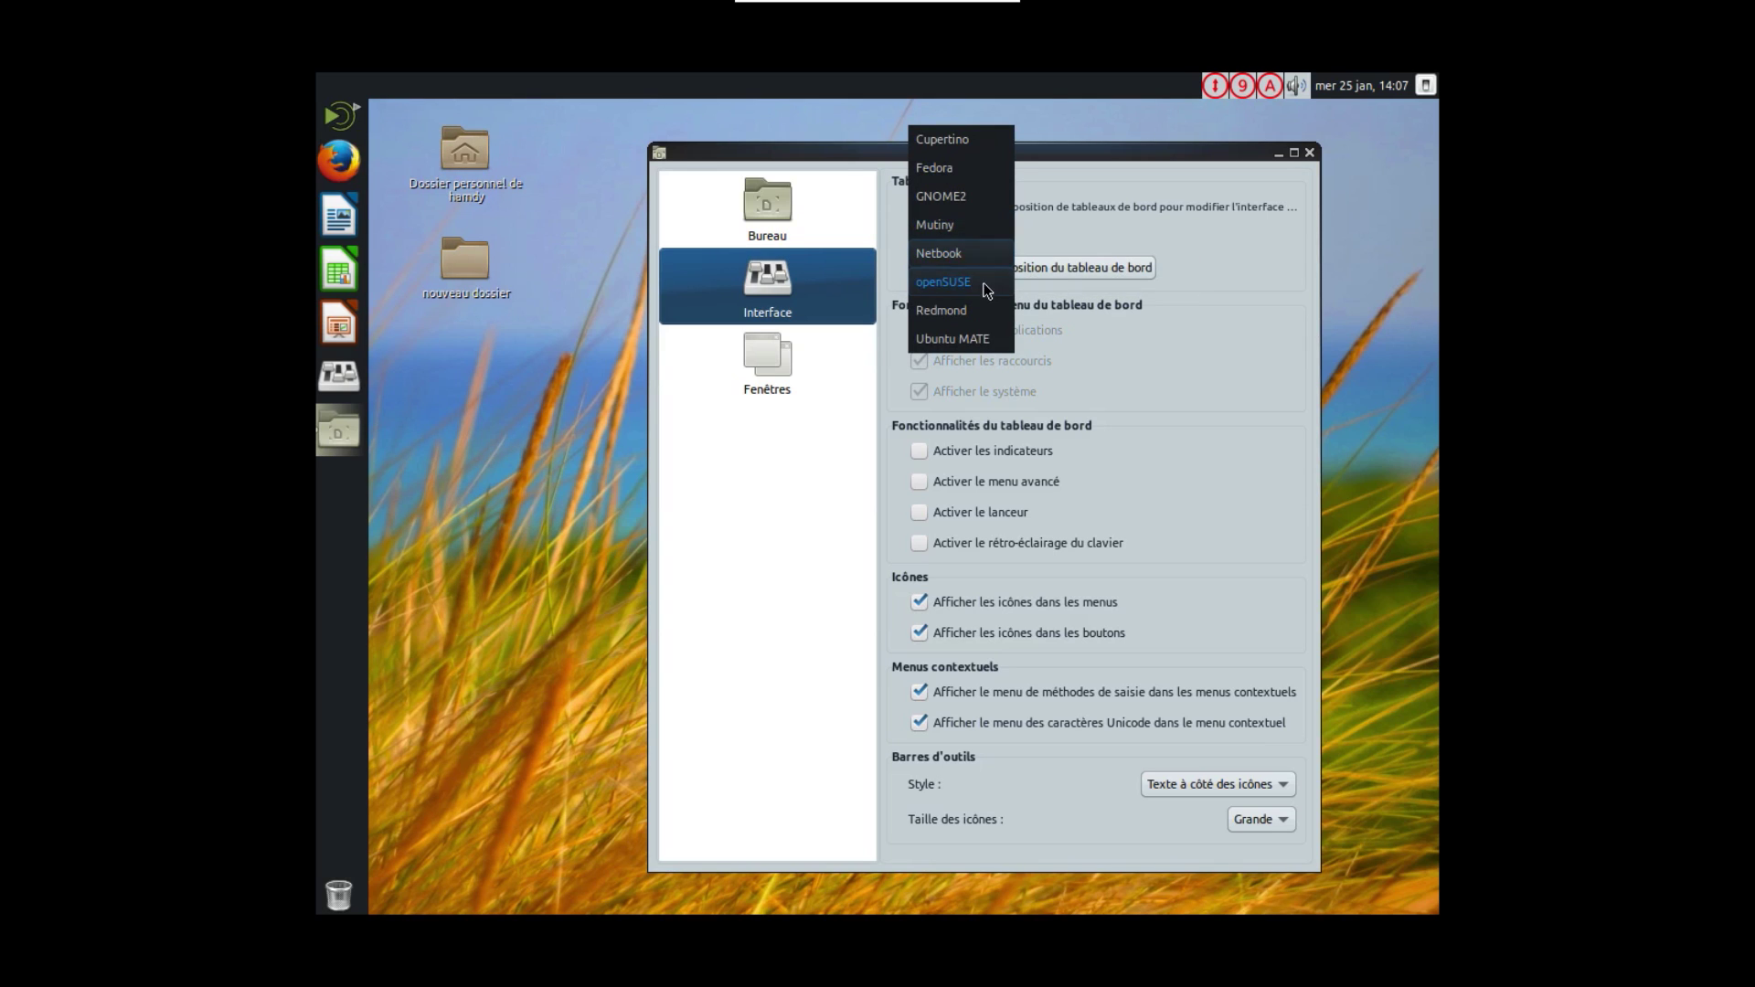
left_click(978, 256)
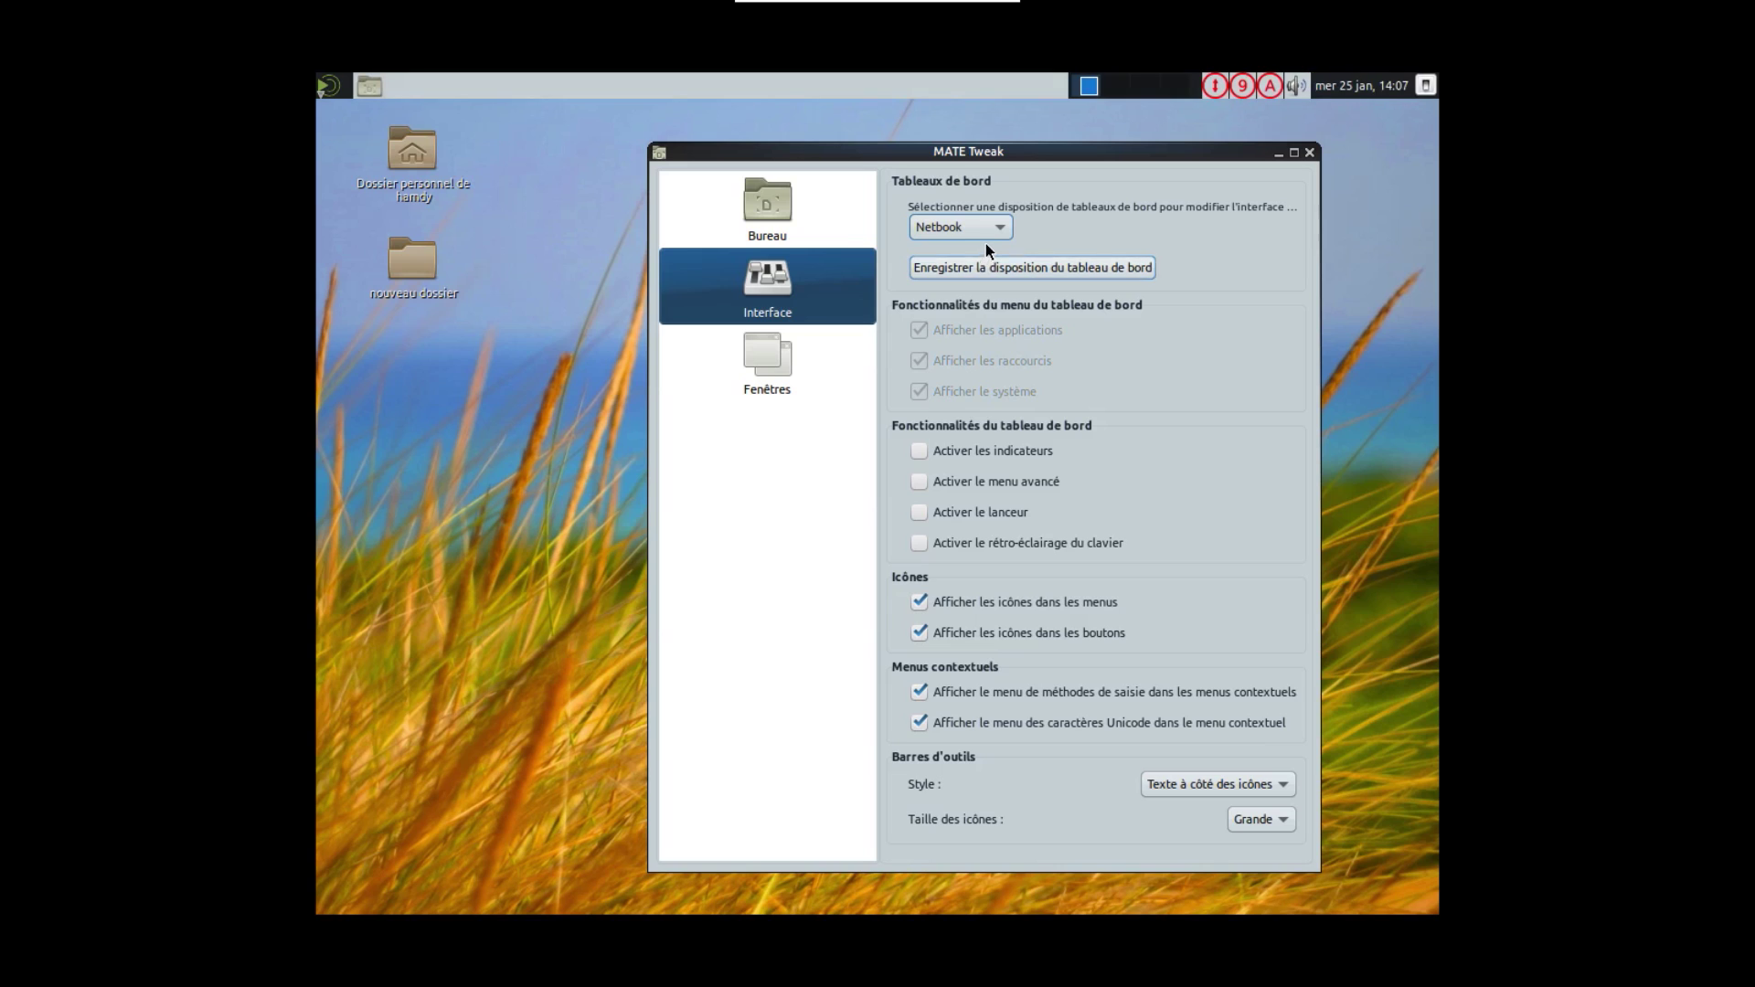
left_click(1000, 229)
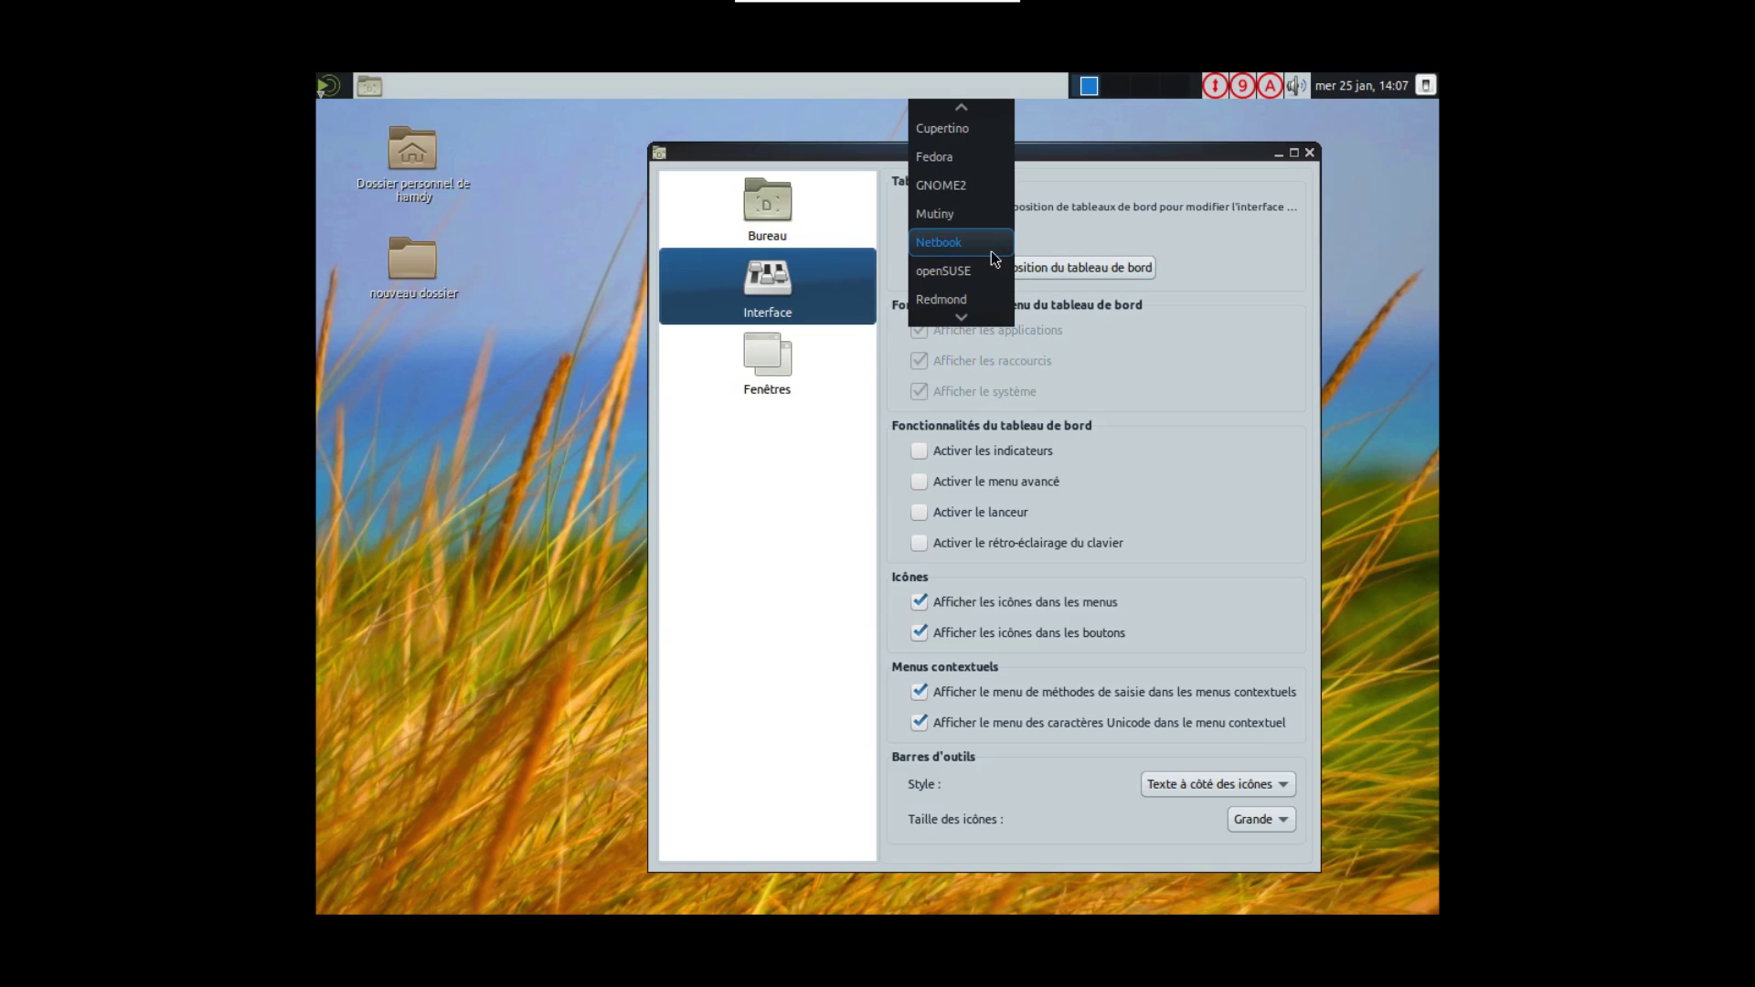
left_click(988, 269)
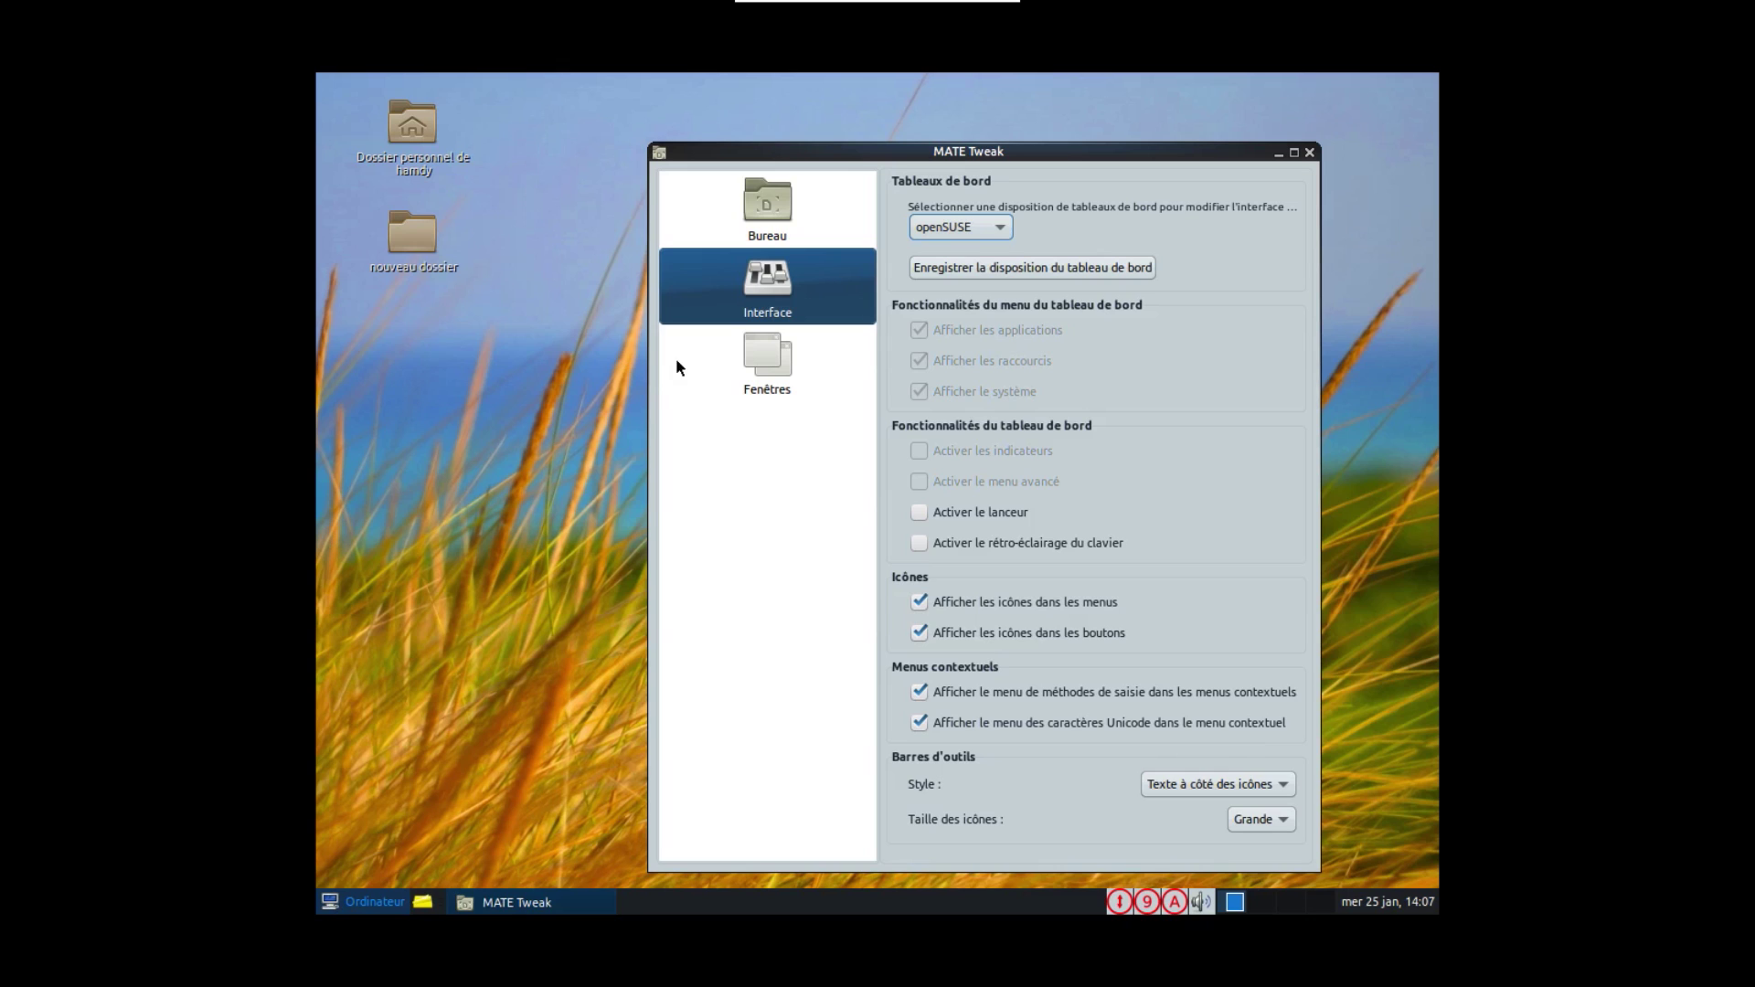
Try the Redmond panel layout, keep the failing applets in the configuration, and move the MATE Tweak window back into full view
left_click(975, 234)
left_click(973, 256)
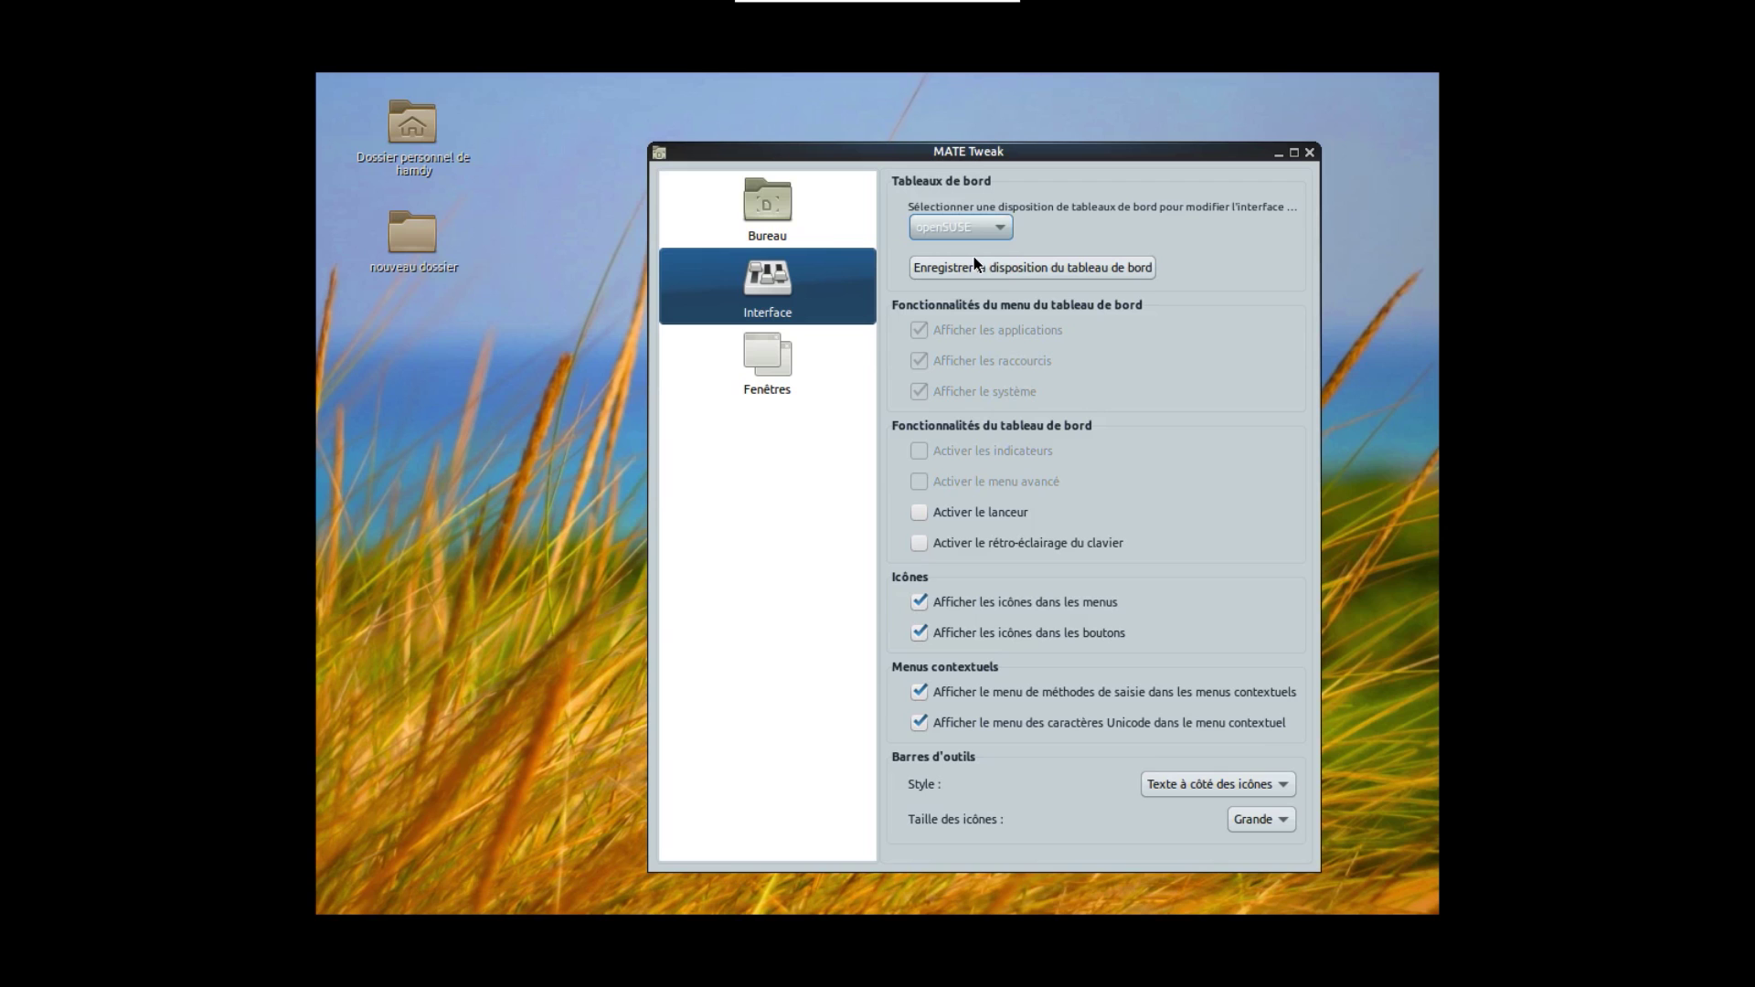
left_click_drag(1074, 153, 1042, 122)
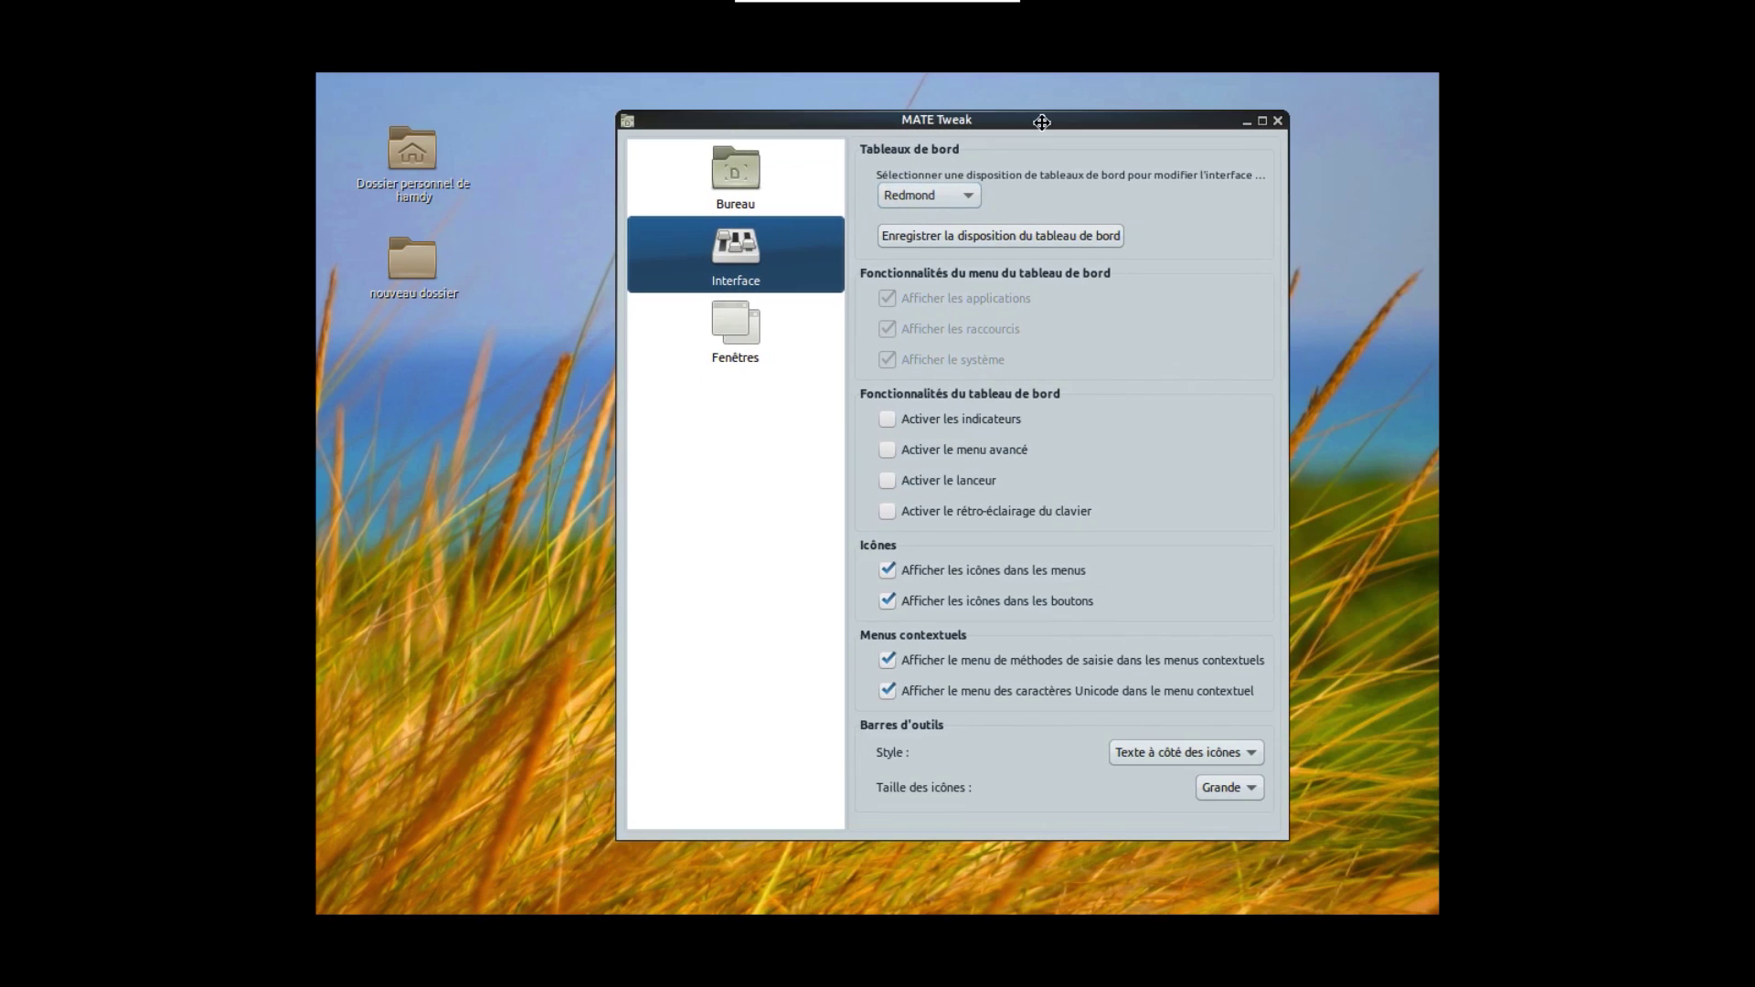
left_click(969, 199)
left_click(923, 195)
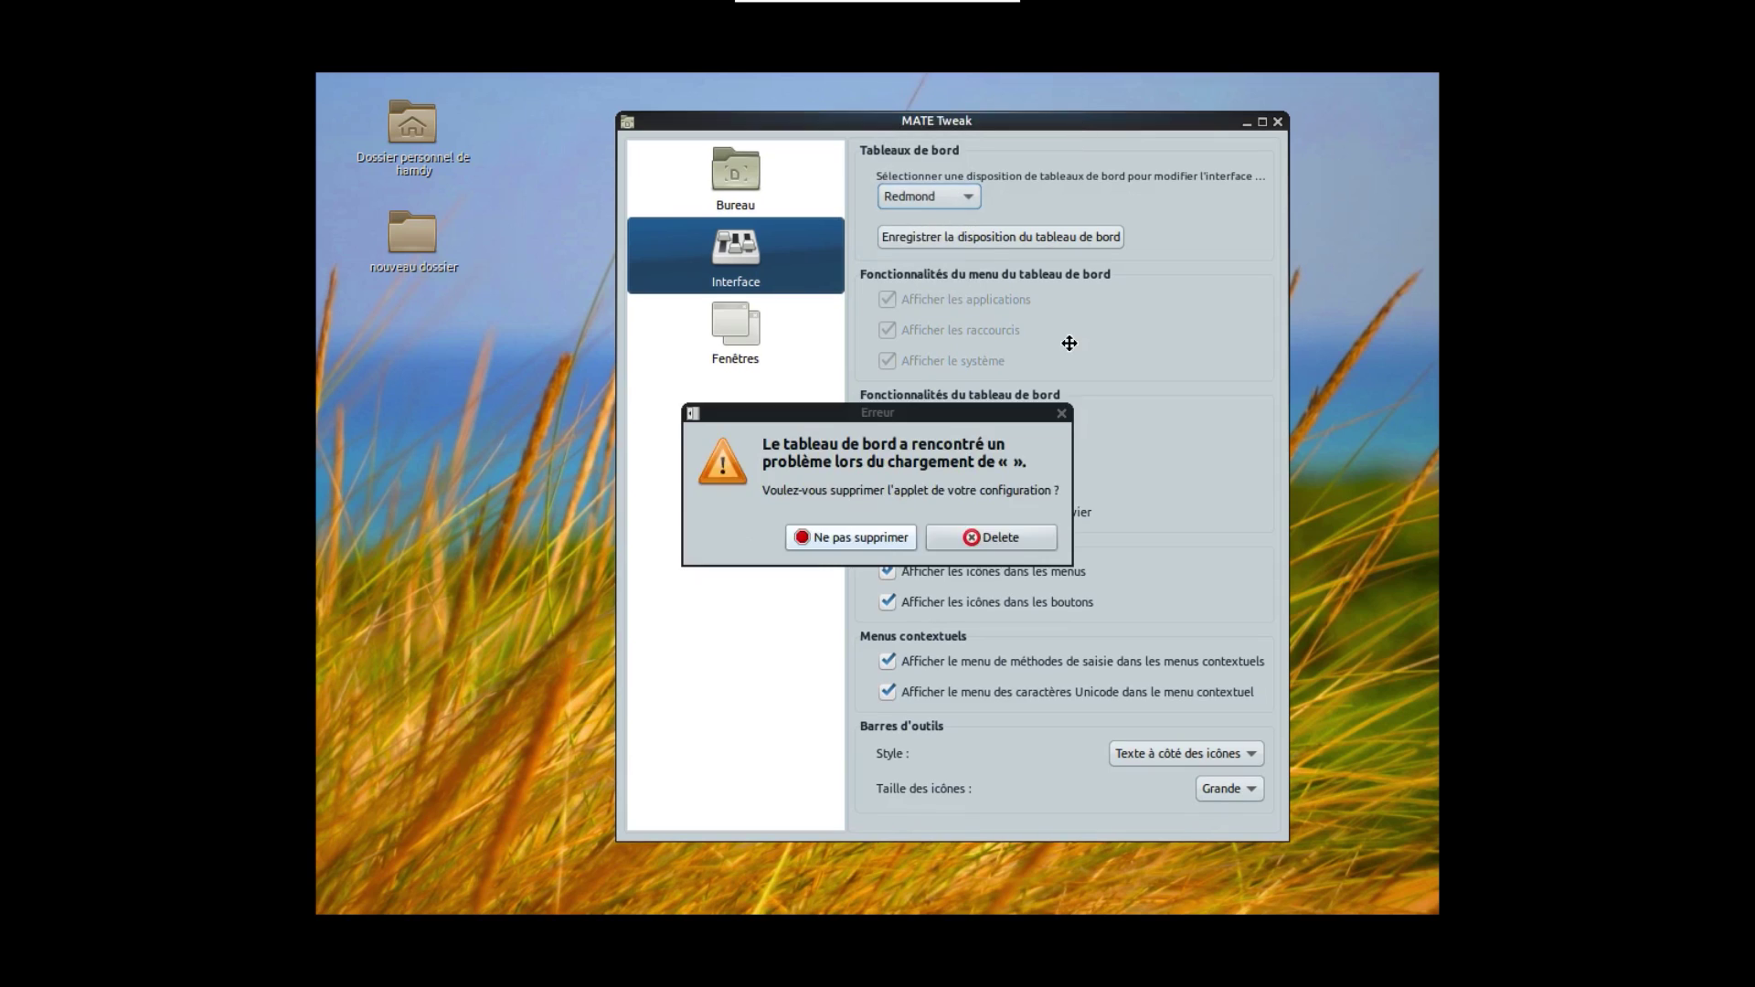
left_click(889, 535)
left_click(876, 545)
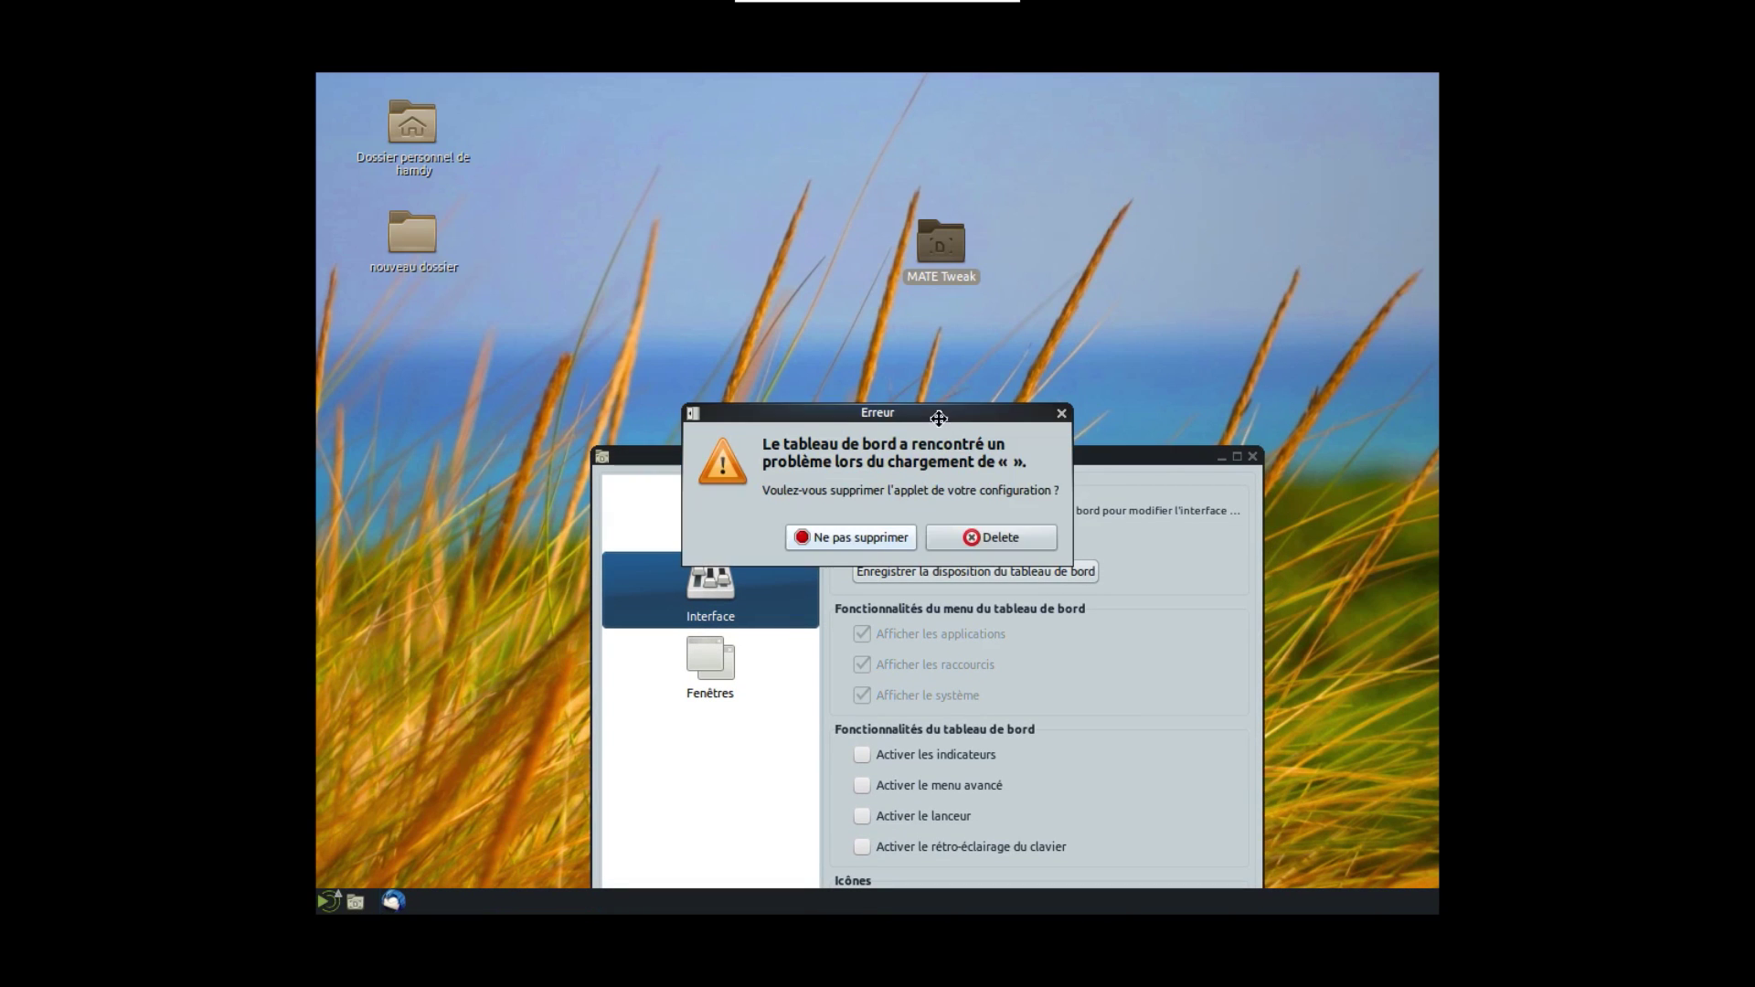
left_click(809, 540)
left_click_drag(974, 452, 977, 99)
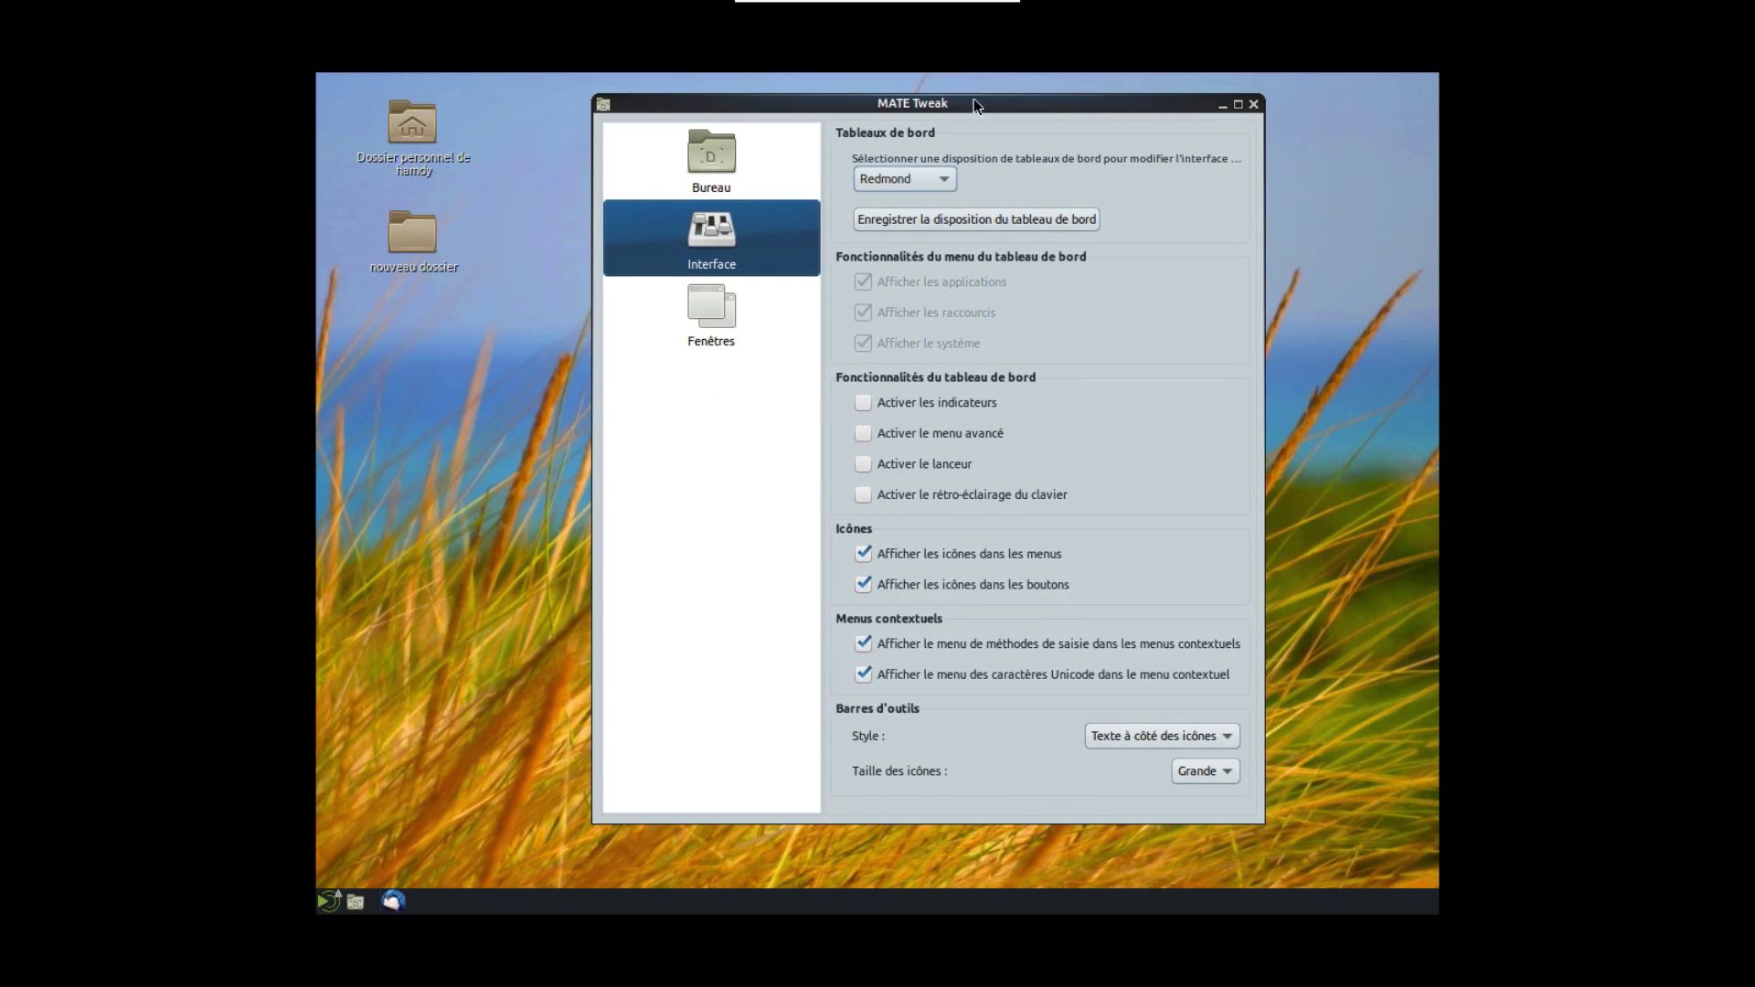
Look through the main application menu of the Redmond layout, including the Jeux category
left_click(331, 901)
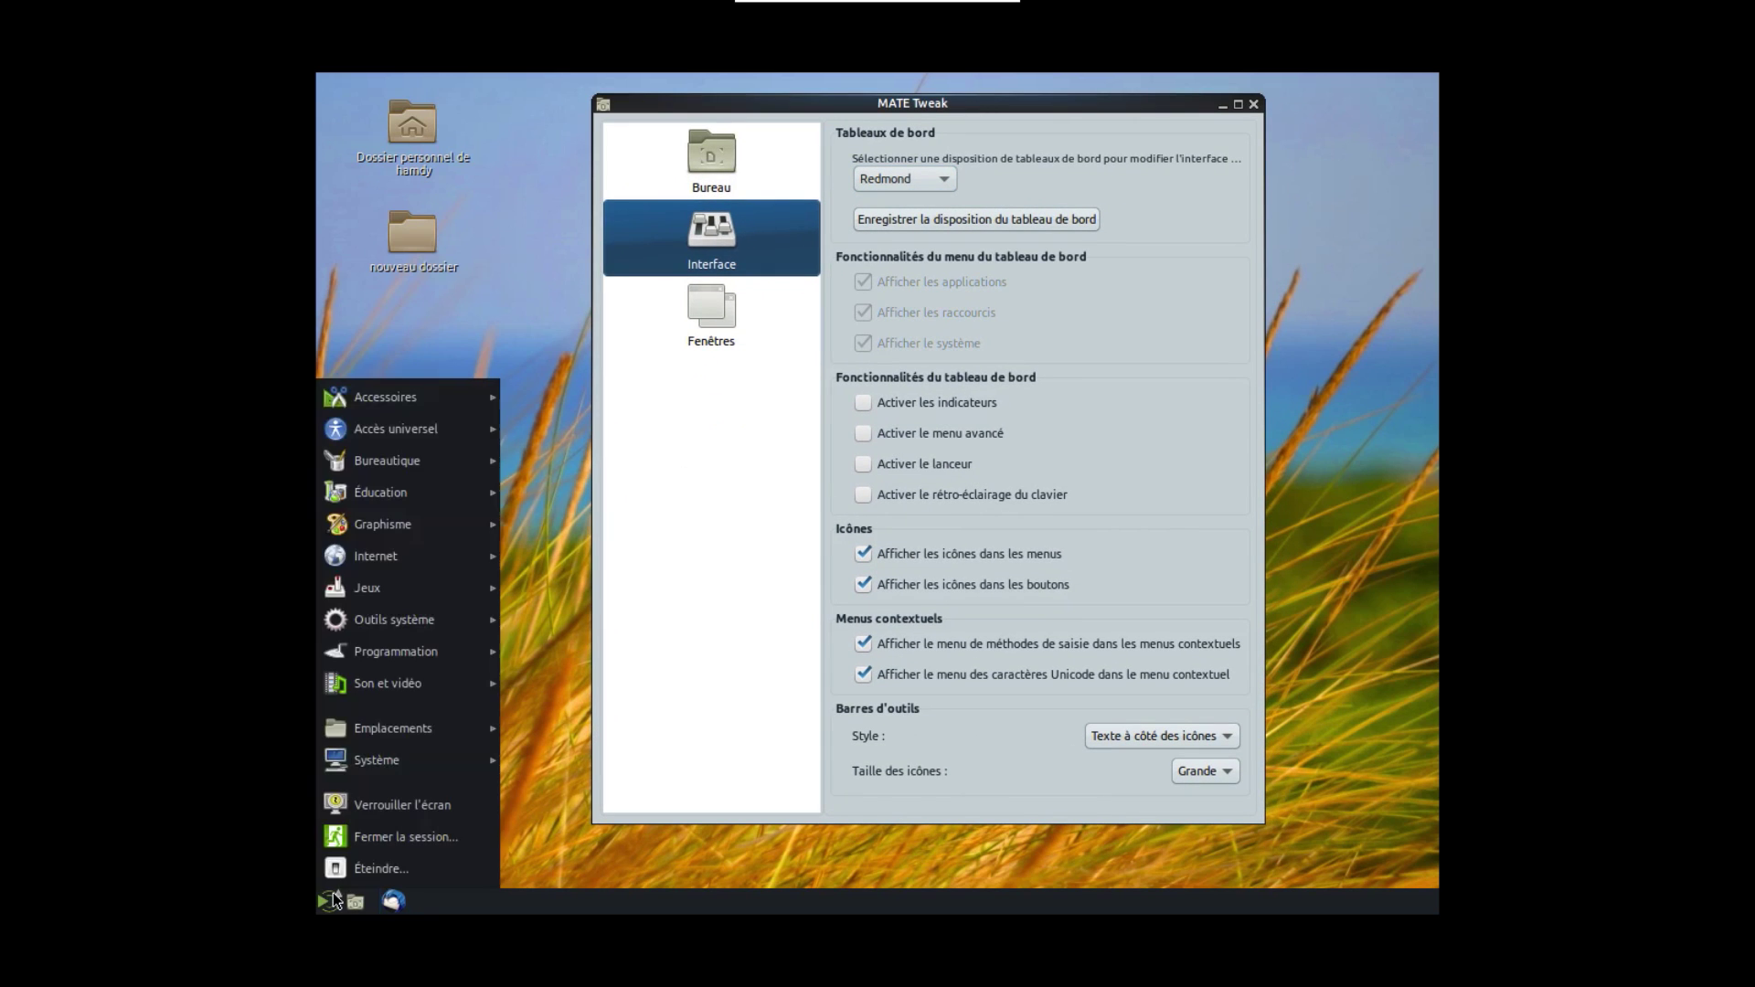
mouse_move(437, 591)
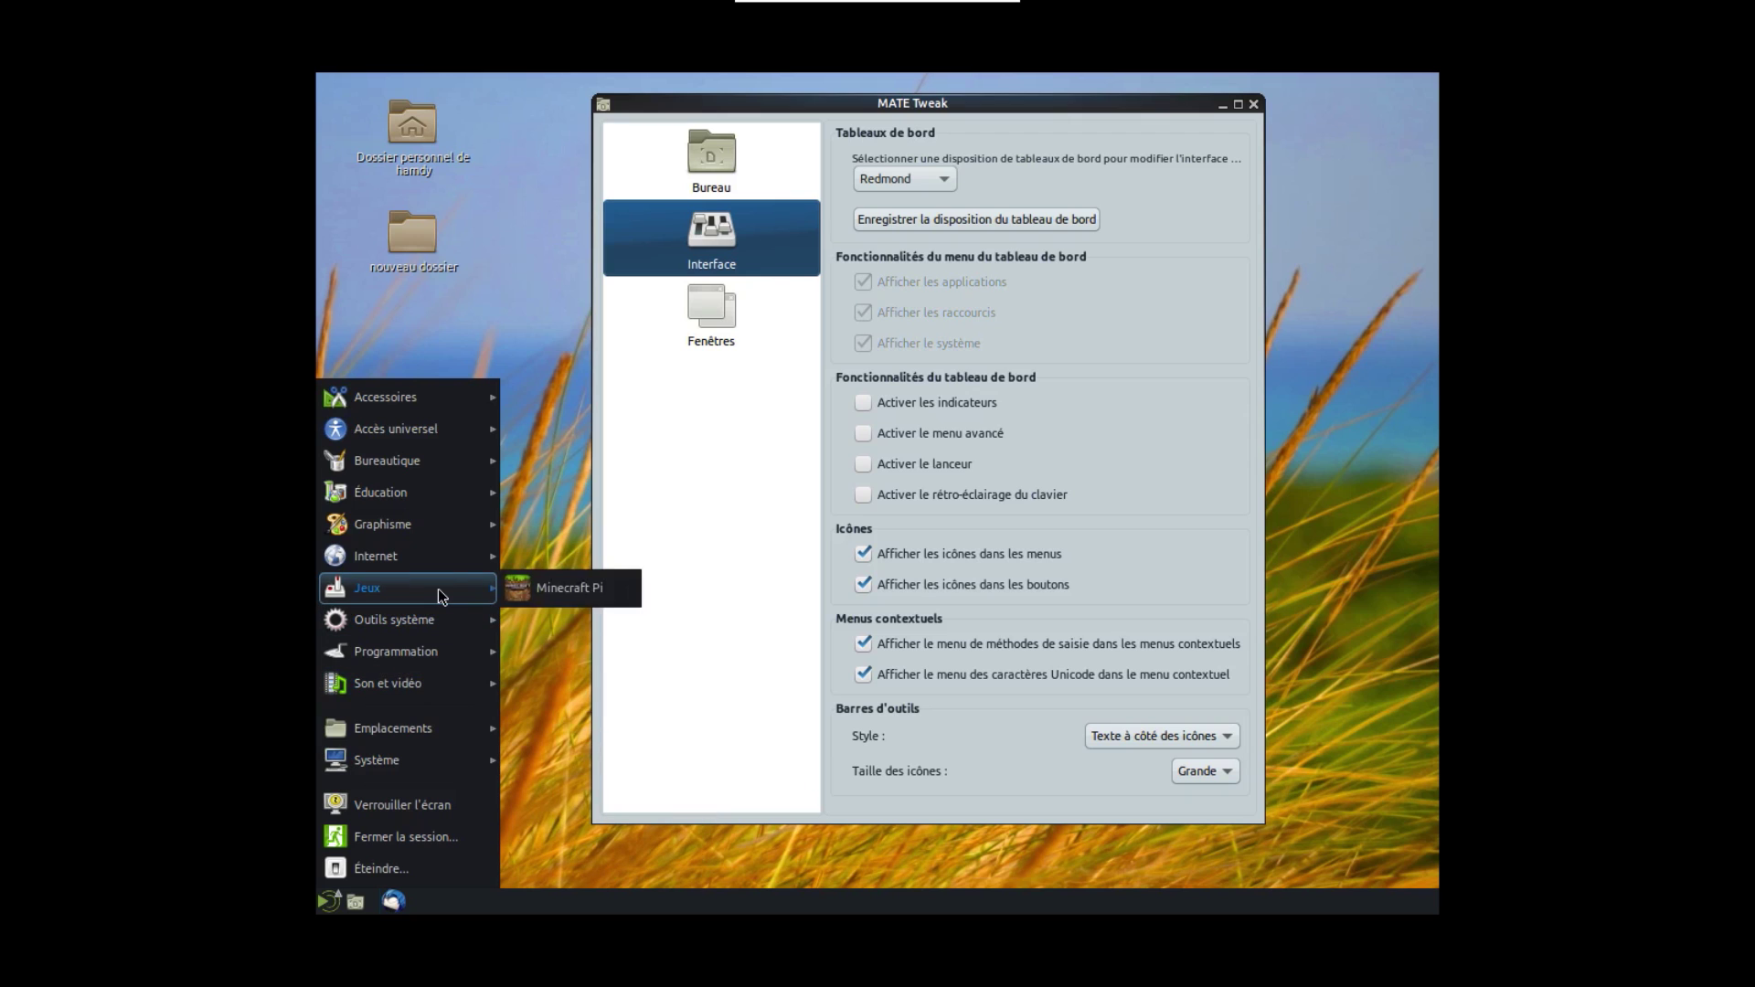
left_click(940, 184)
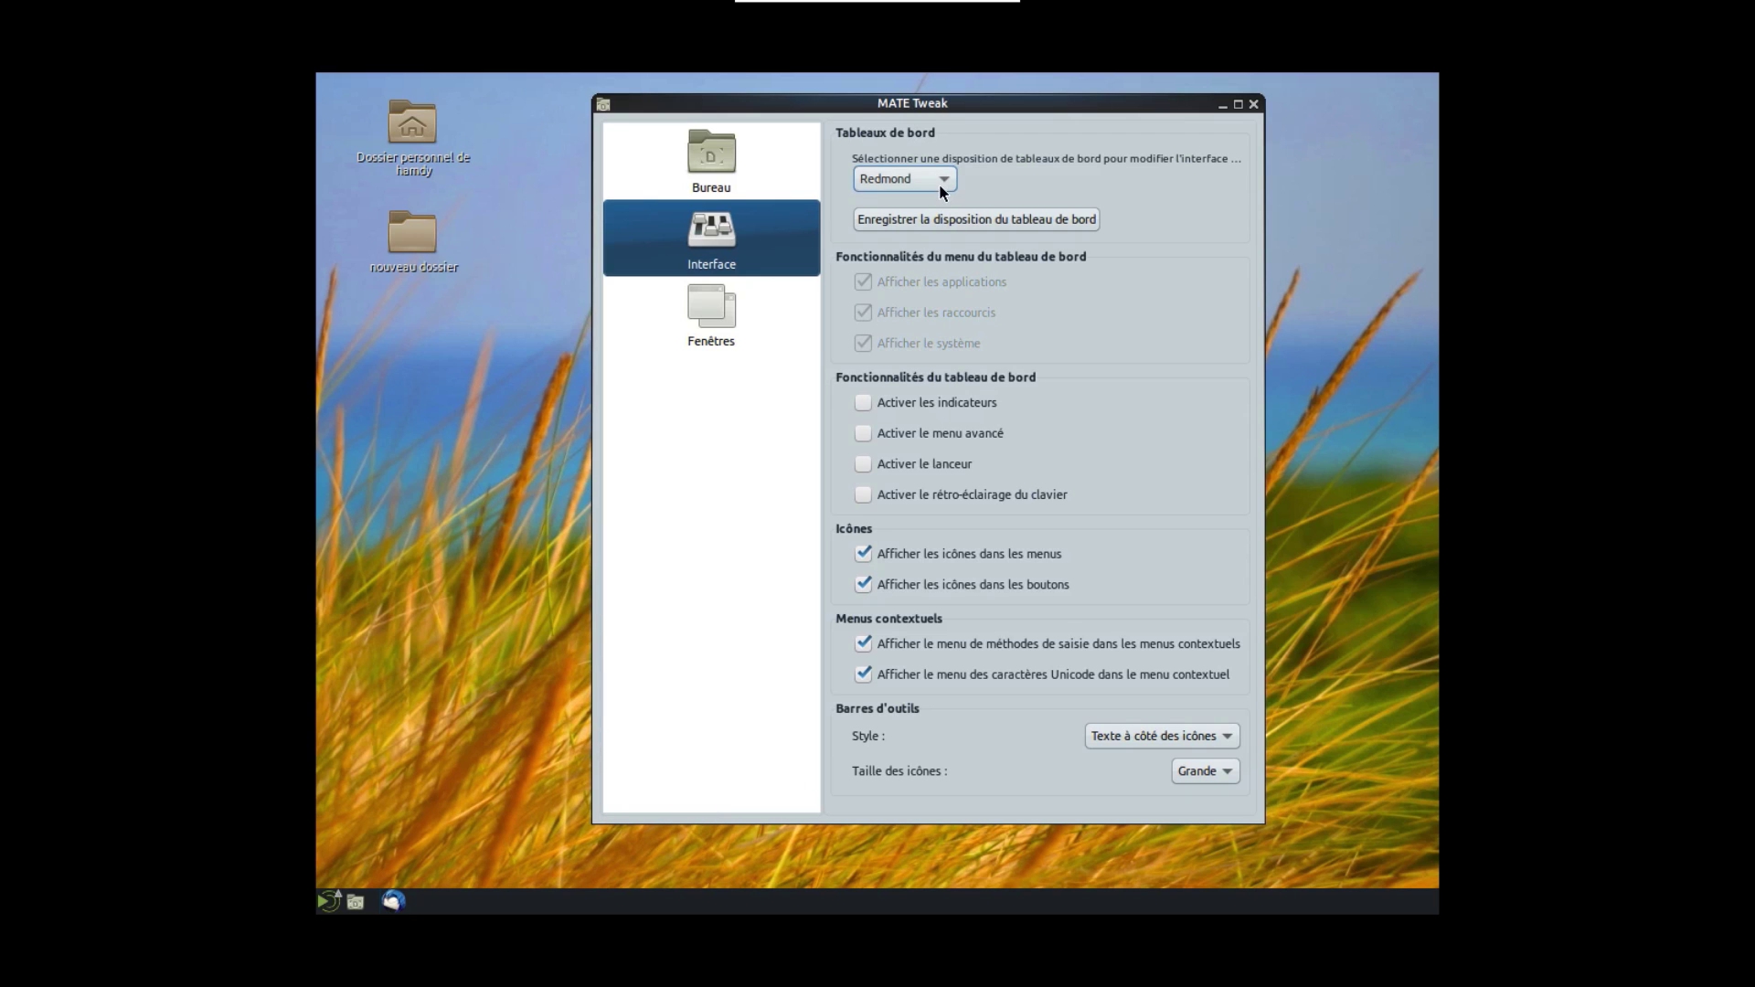
Switch the panel layout back to Ubuntu MATE and close MATE Tweak
left_click(939, 183)
left_click(940, 204)
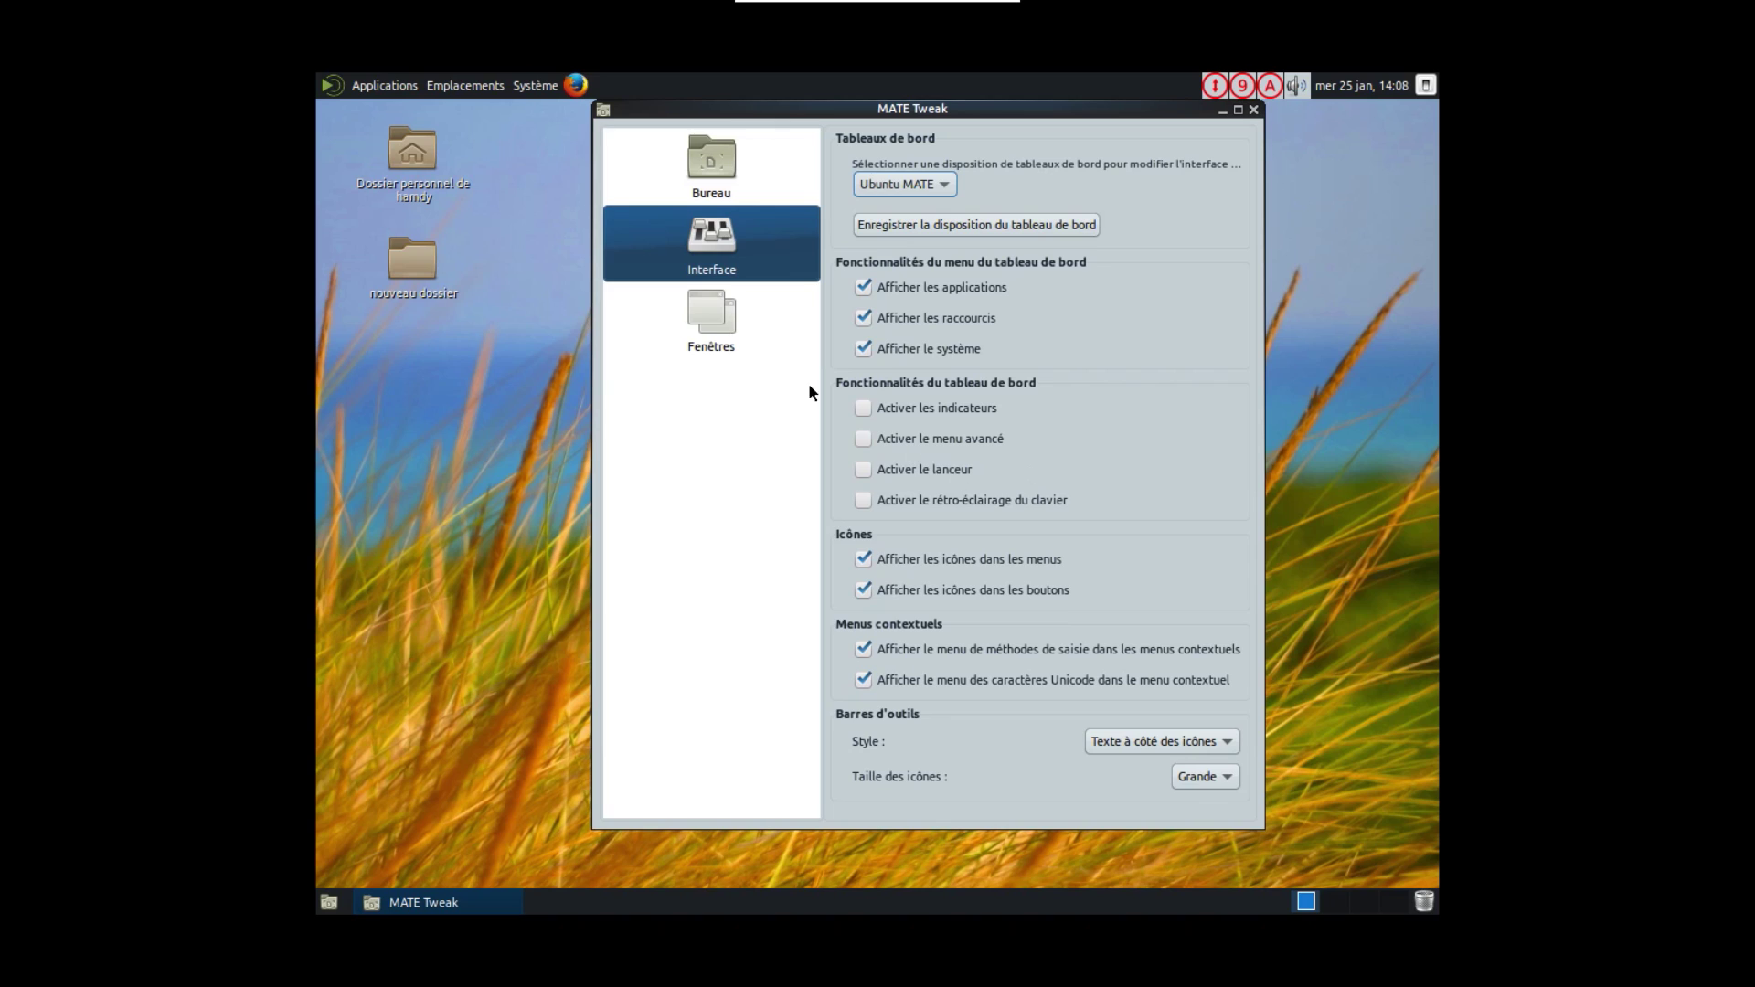
left_click(1254, 109)
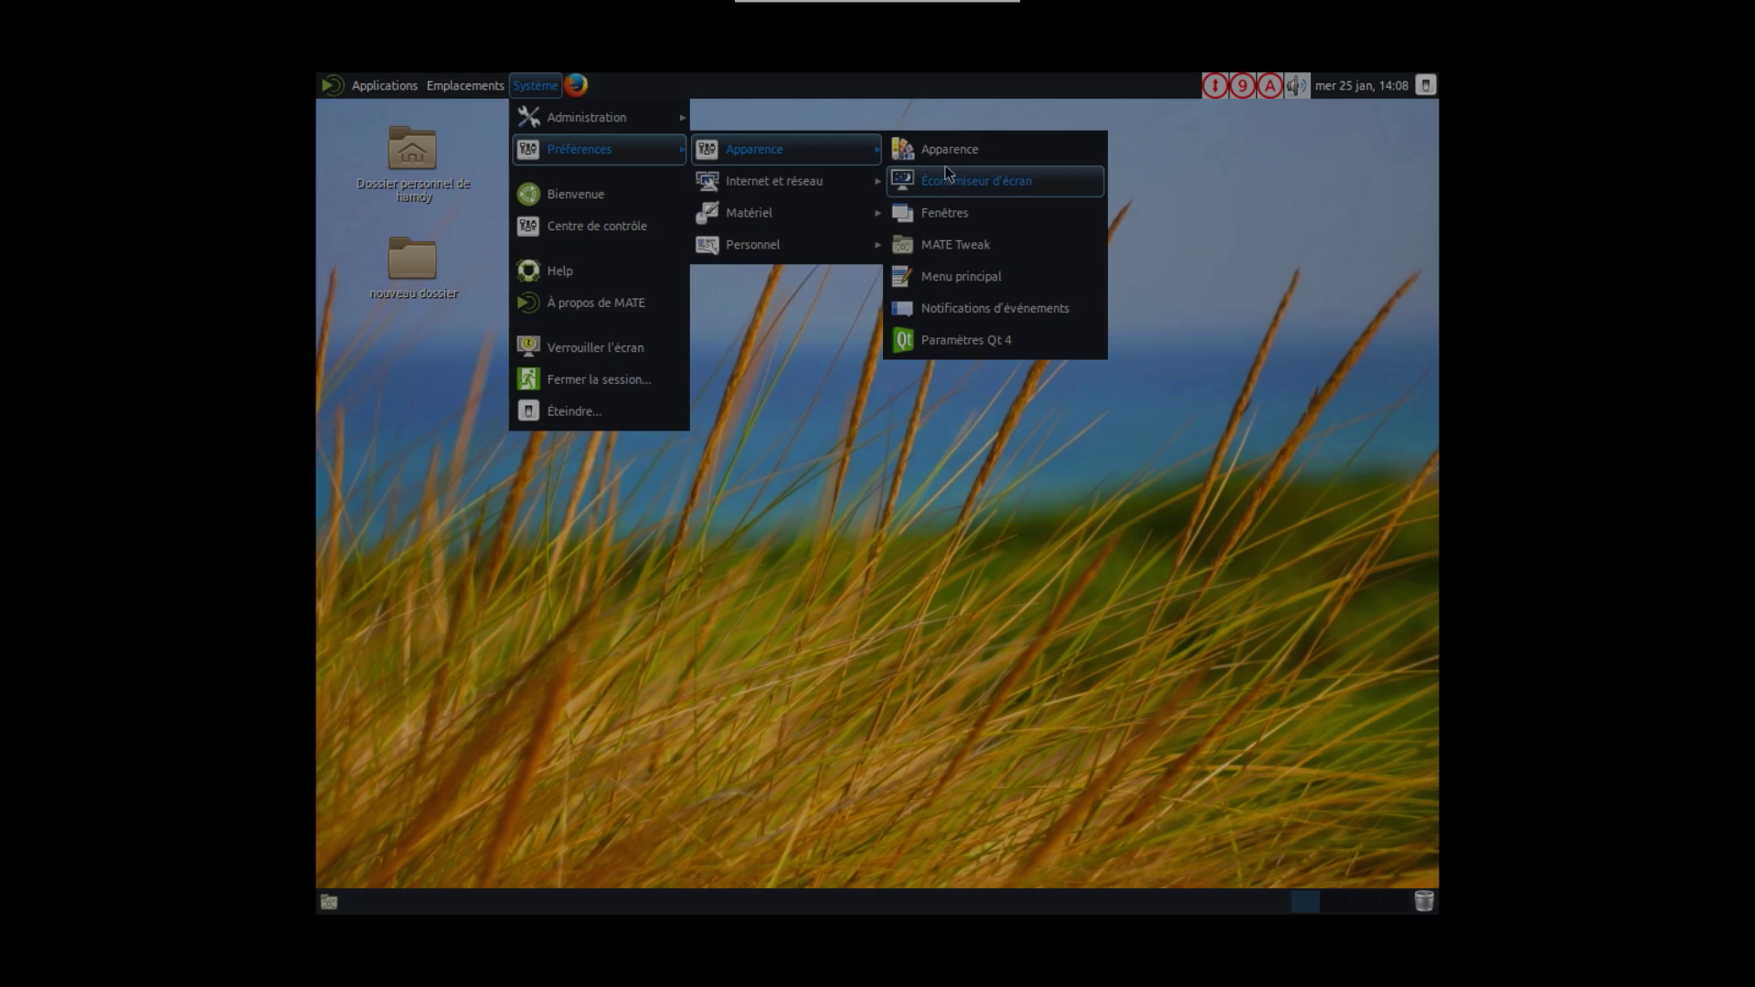
Open the screensaver preferences, preview the MATE flottant theme in full screen and leave the preview
left_click(940, 177)
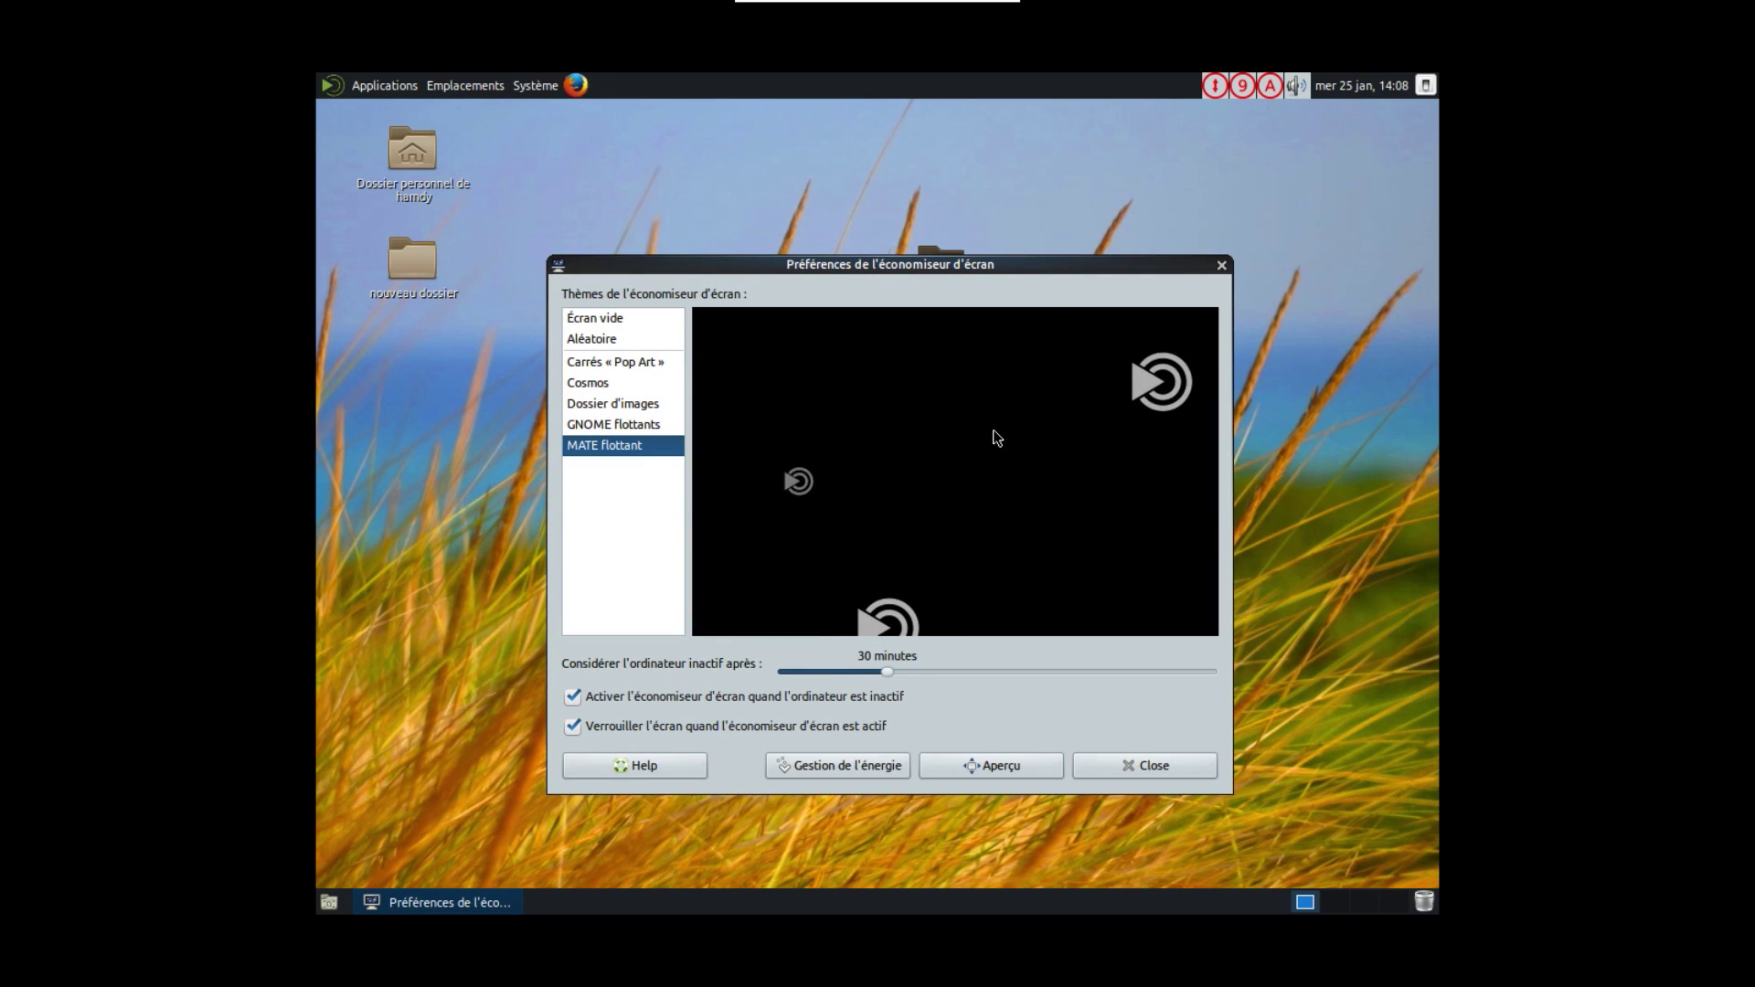
left_click(970, 775)
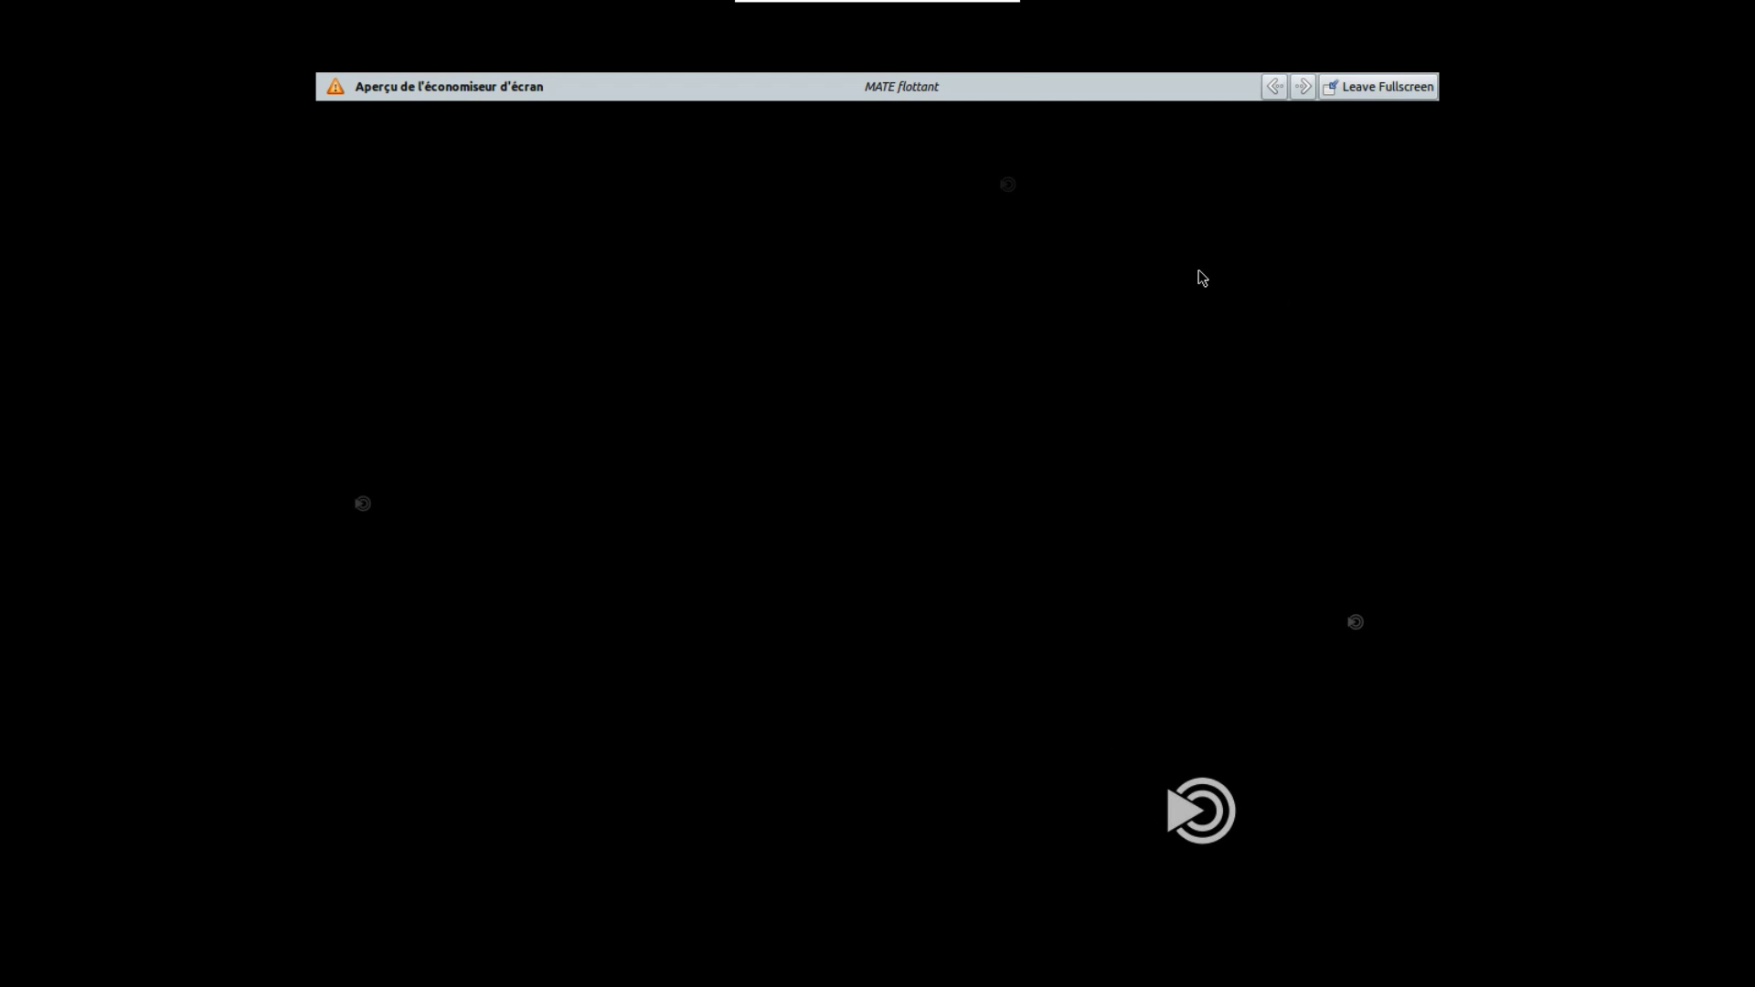
left_click(1353, 91)
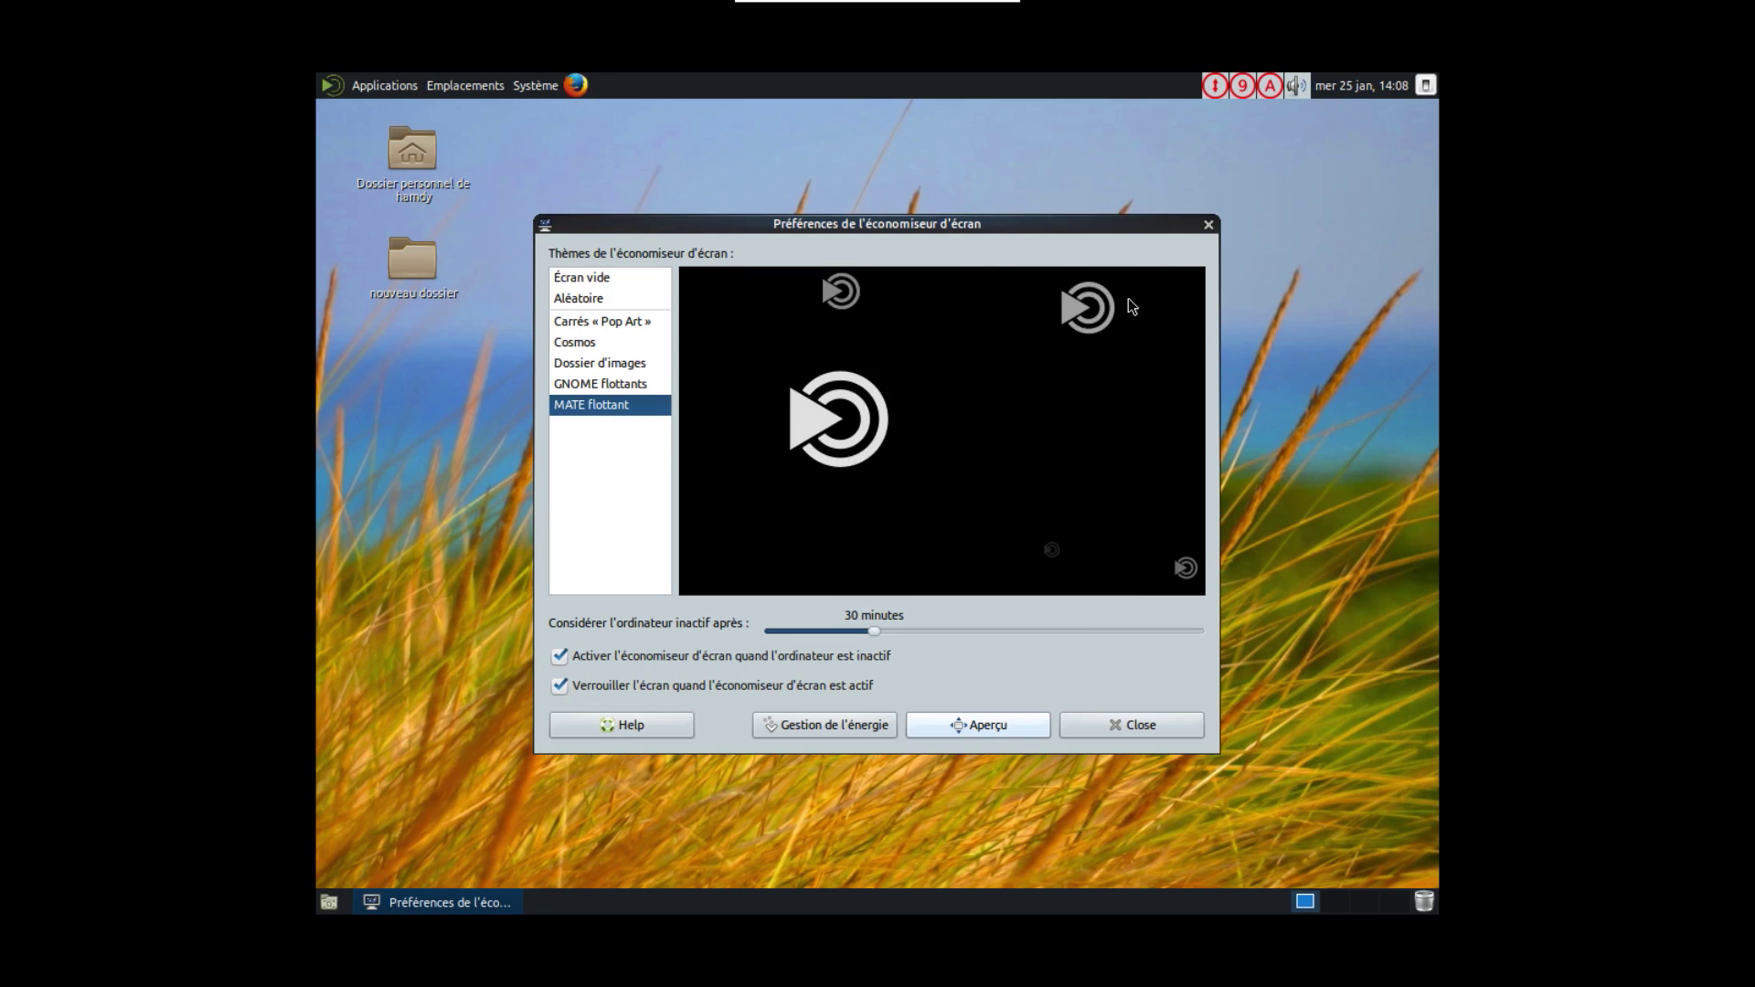
Preview the GNOME flottants, Cosmos and Carrés « Pop Art » screensaver themes, select Dossier d'images and close the preferences
left_click(630, 386)
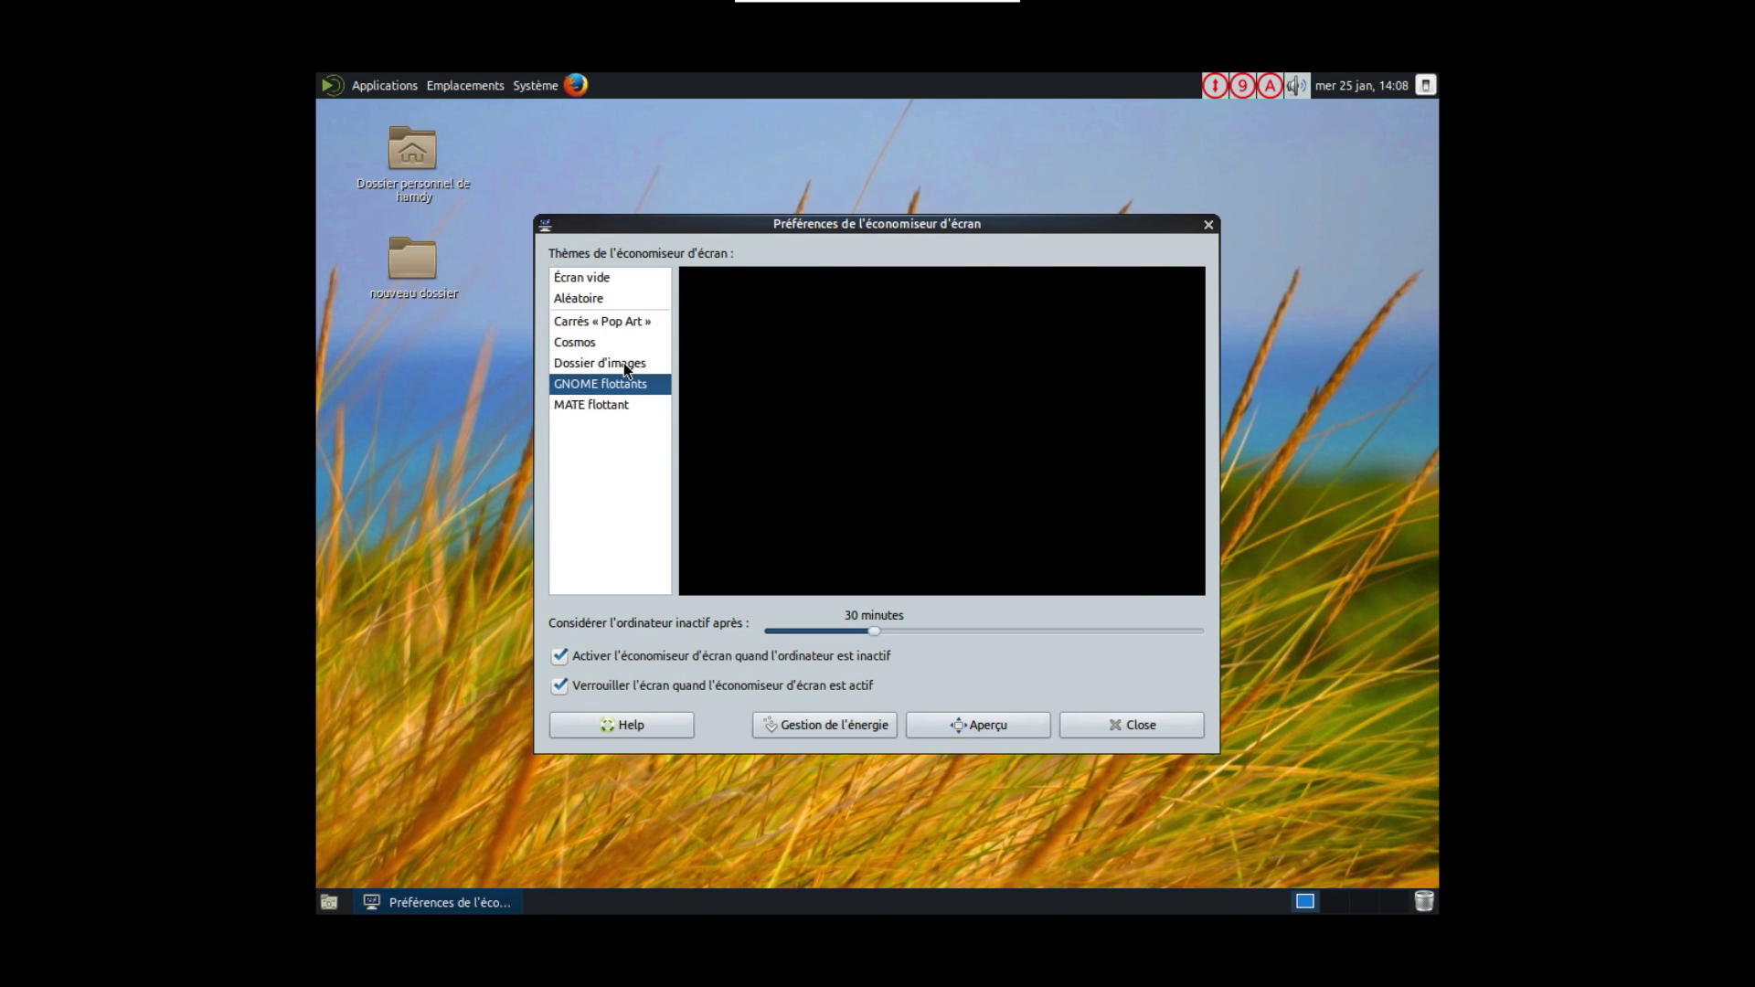
left_click(610, 344)
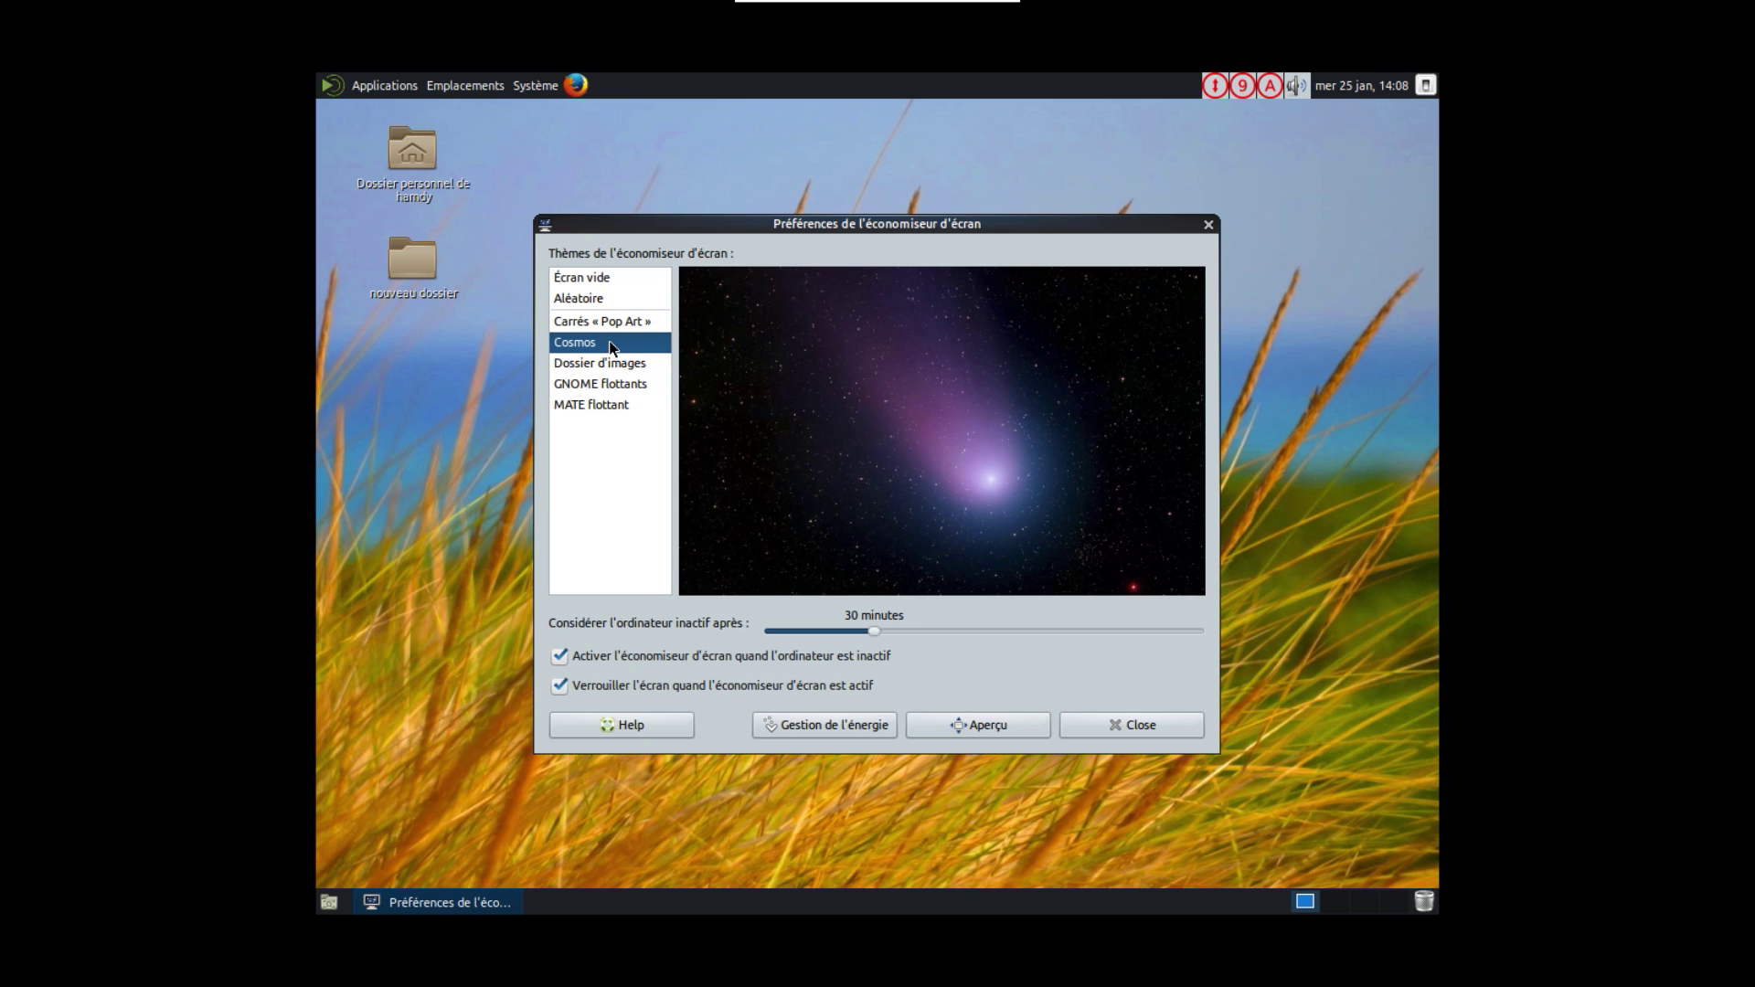
left_click(603, 323)
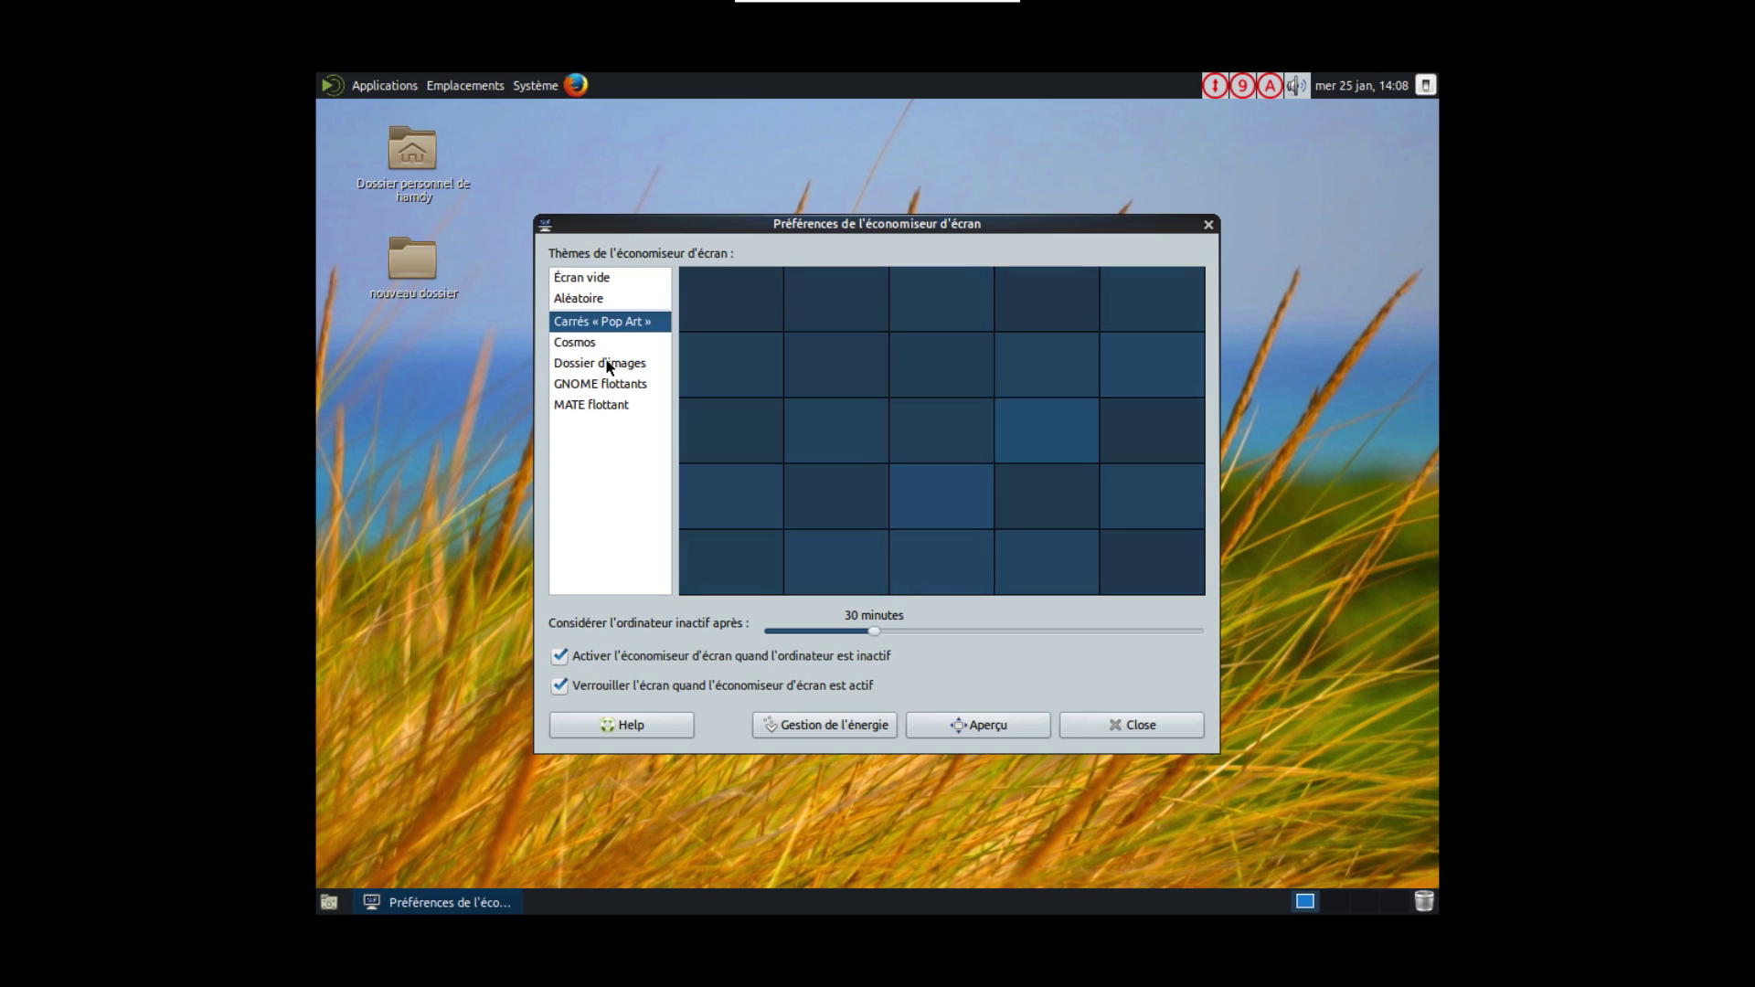
left_click(606, 364)
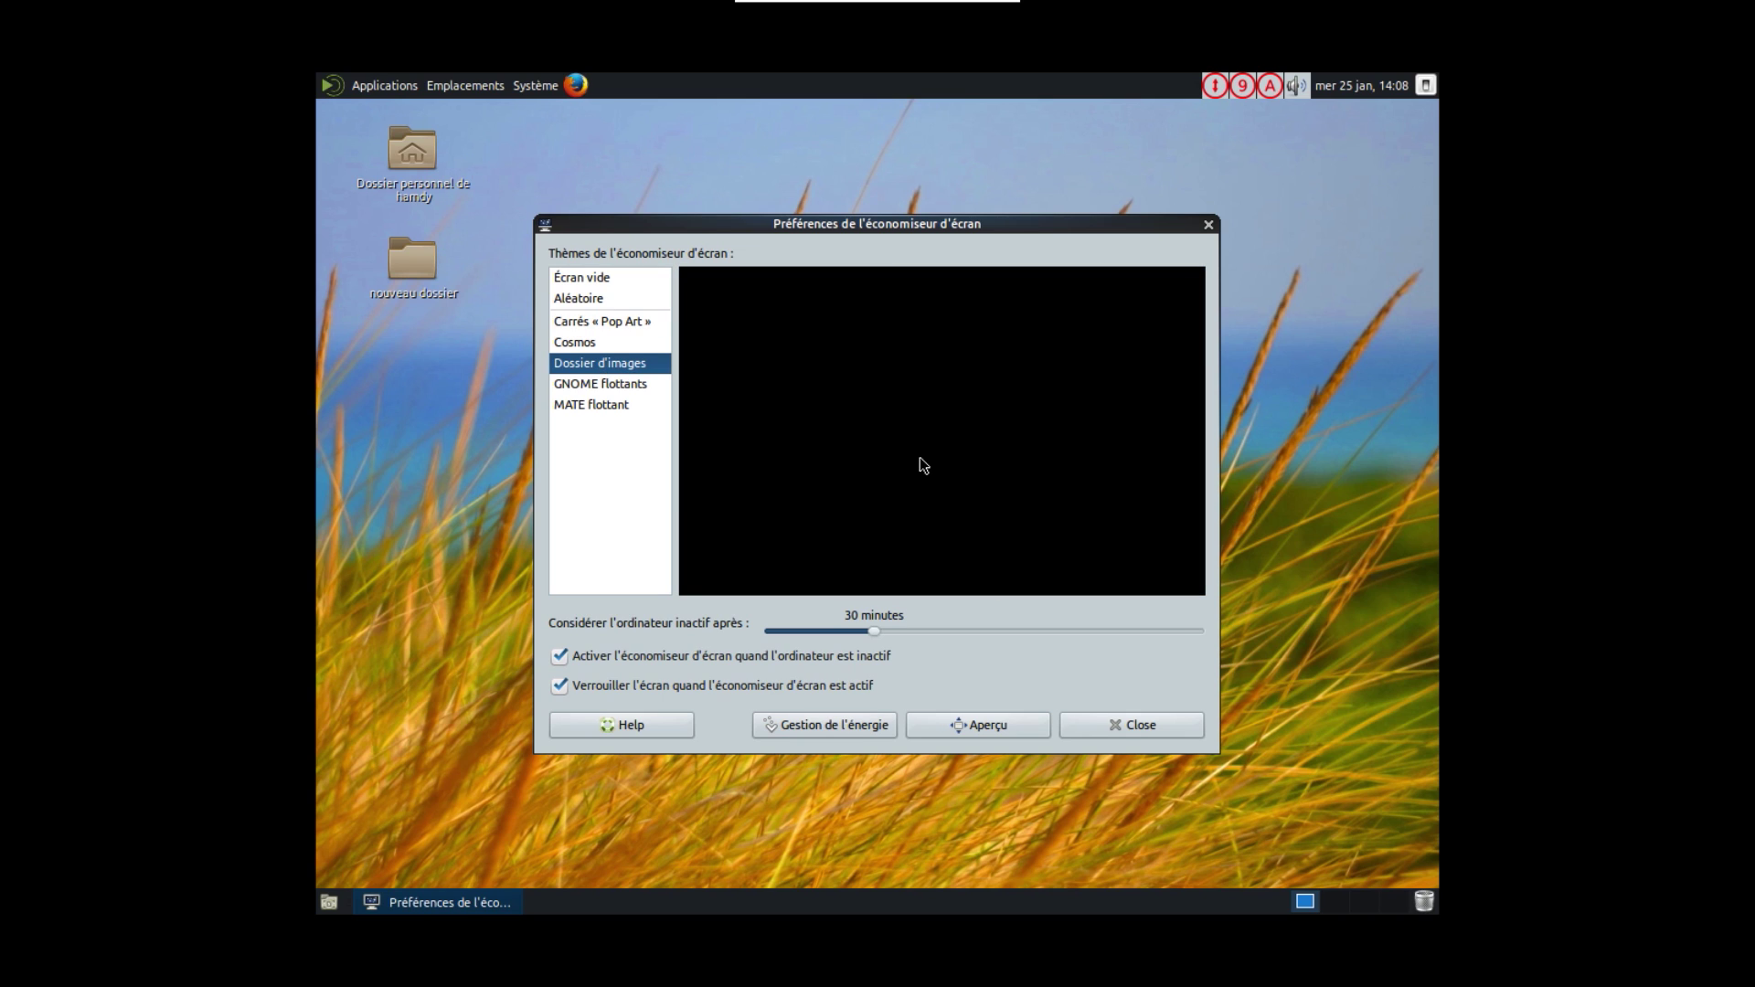
left_click(1117, 727)
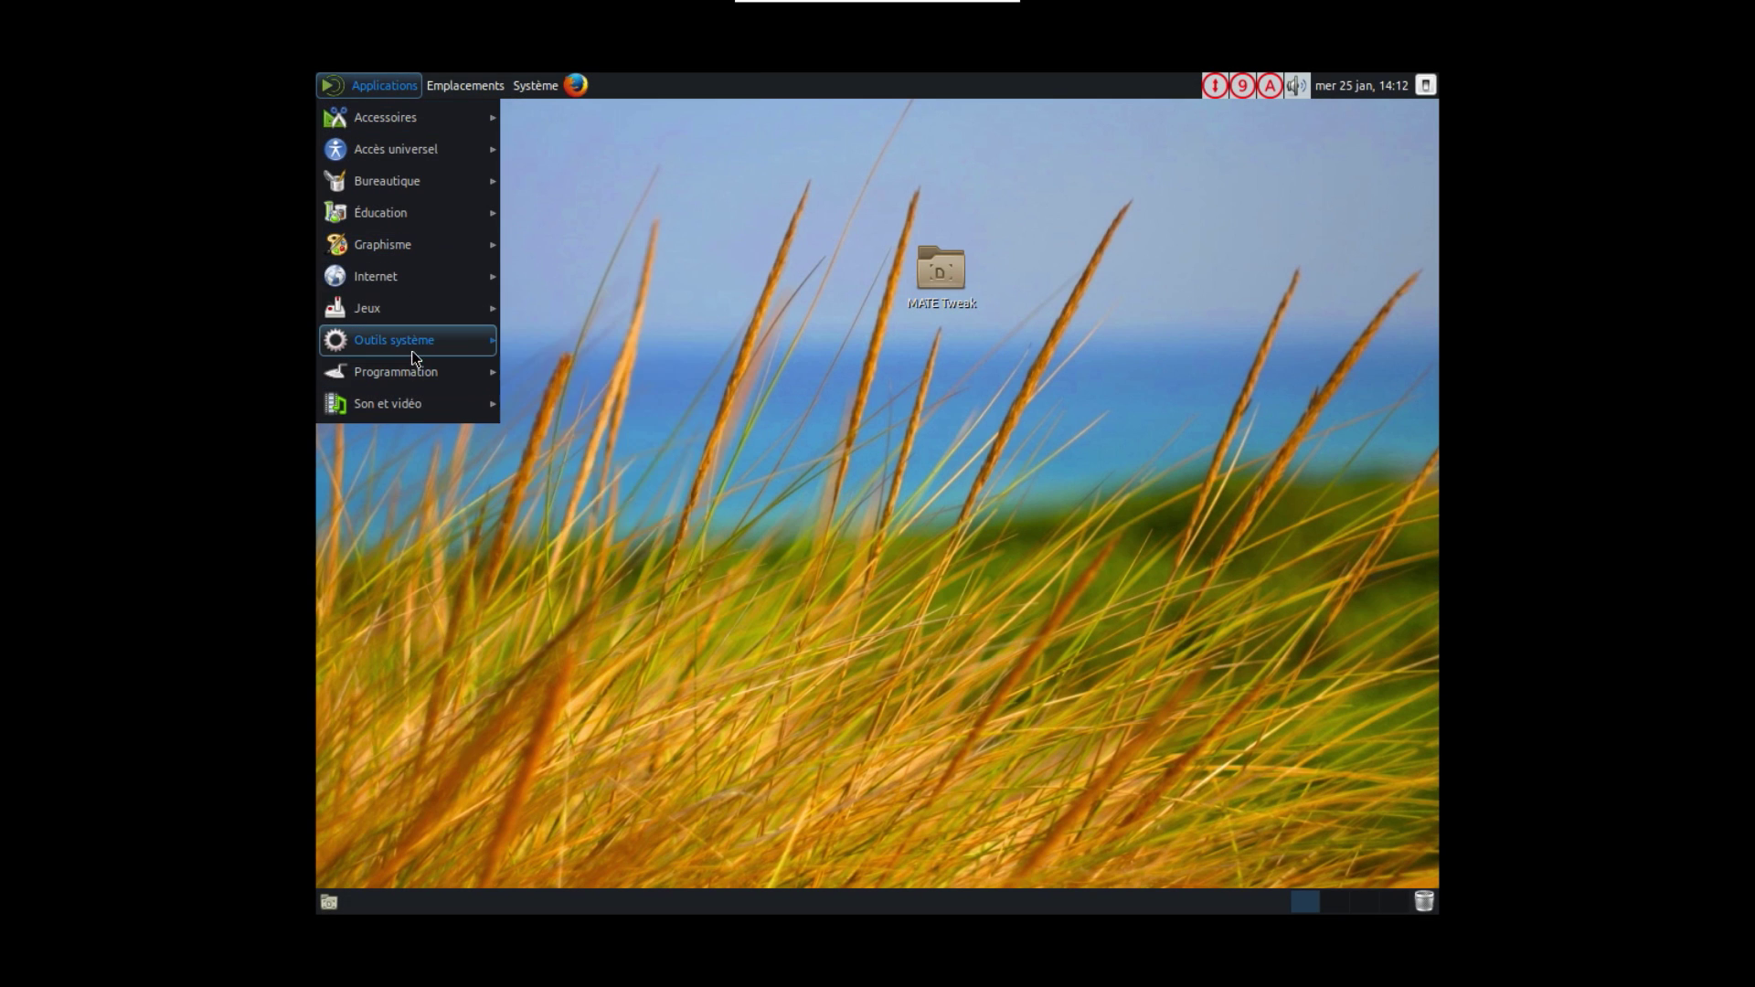
Open Moniteur système MATE from the system tools and maximize its window
left_click(412, 345)
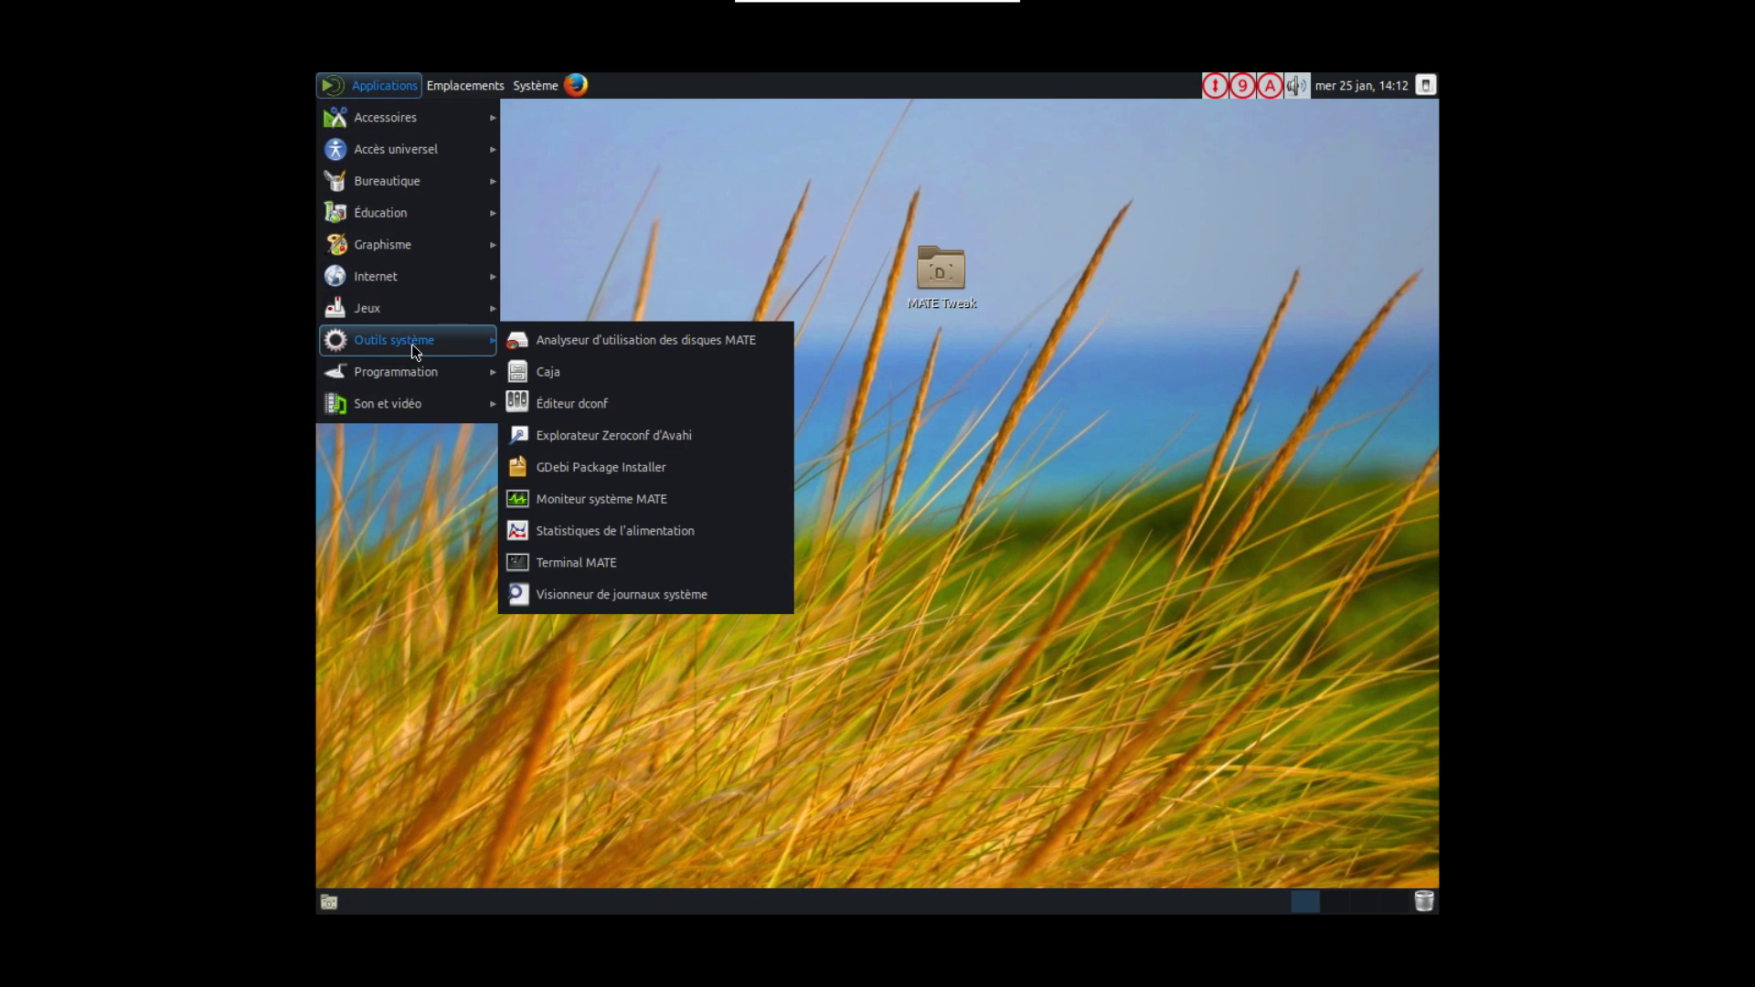
left_click(577, 498)
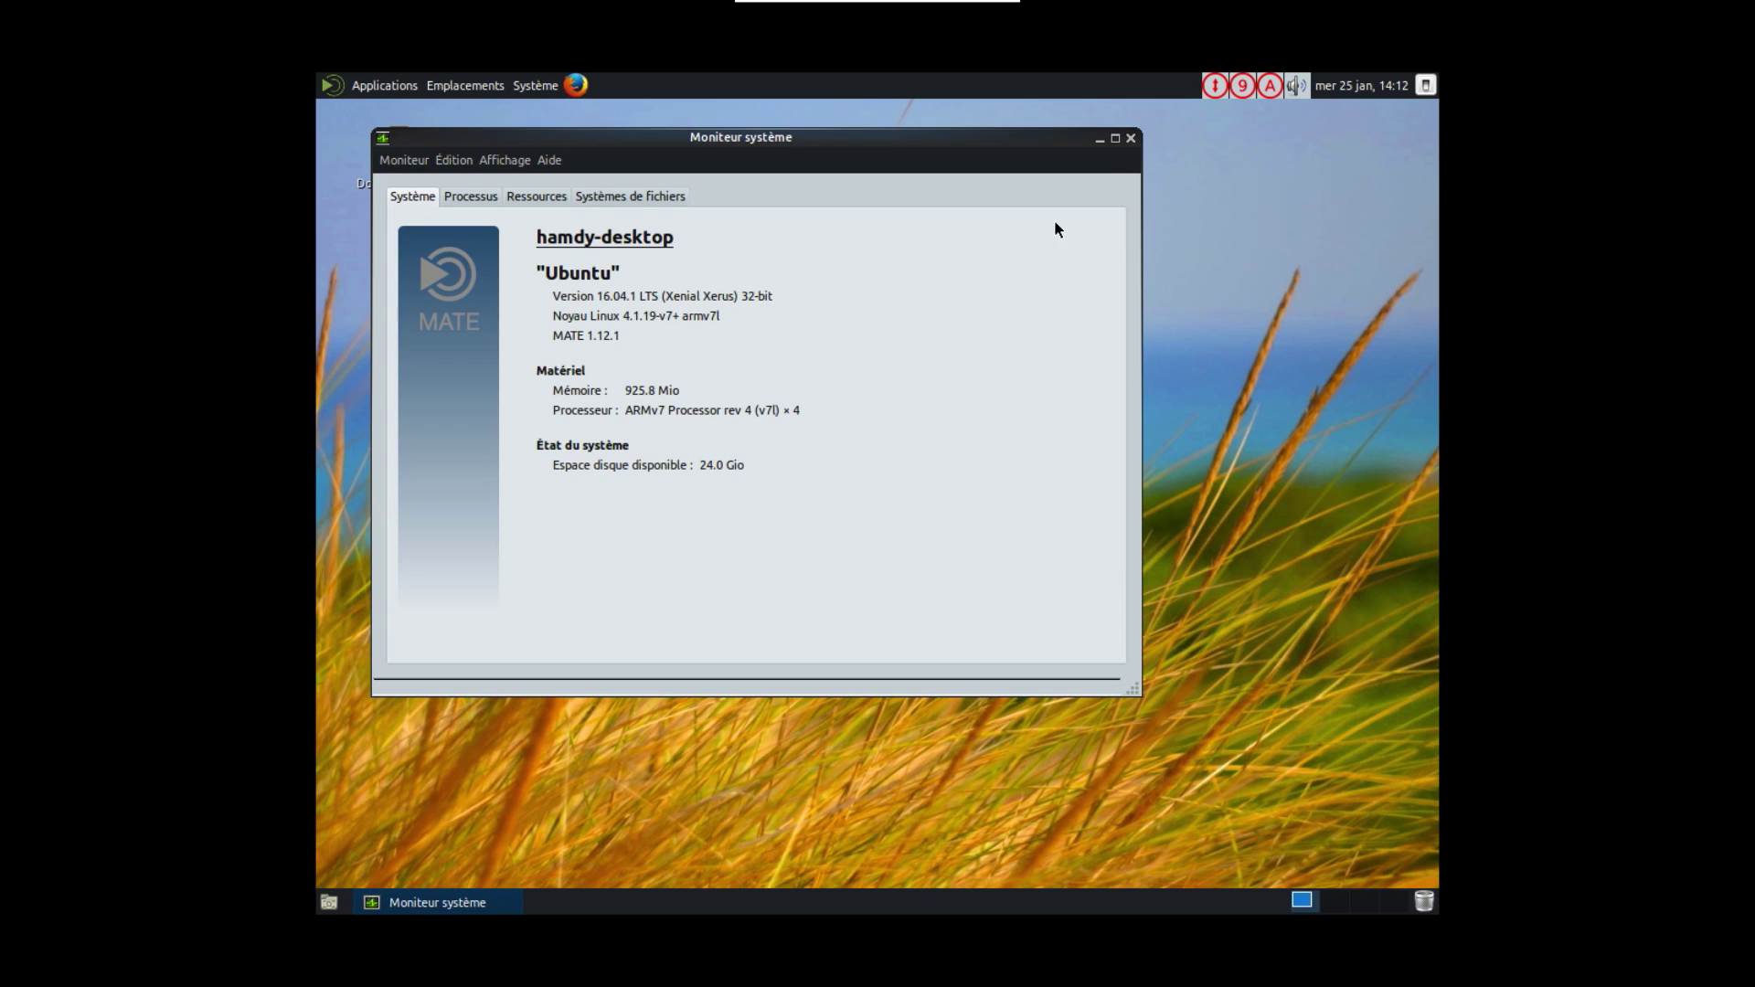
left_click(1117, 140)
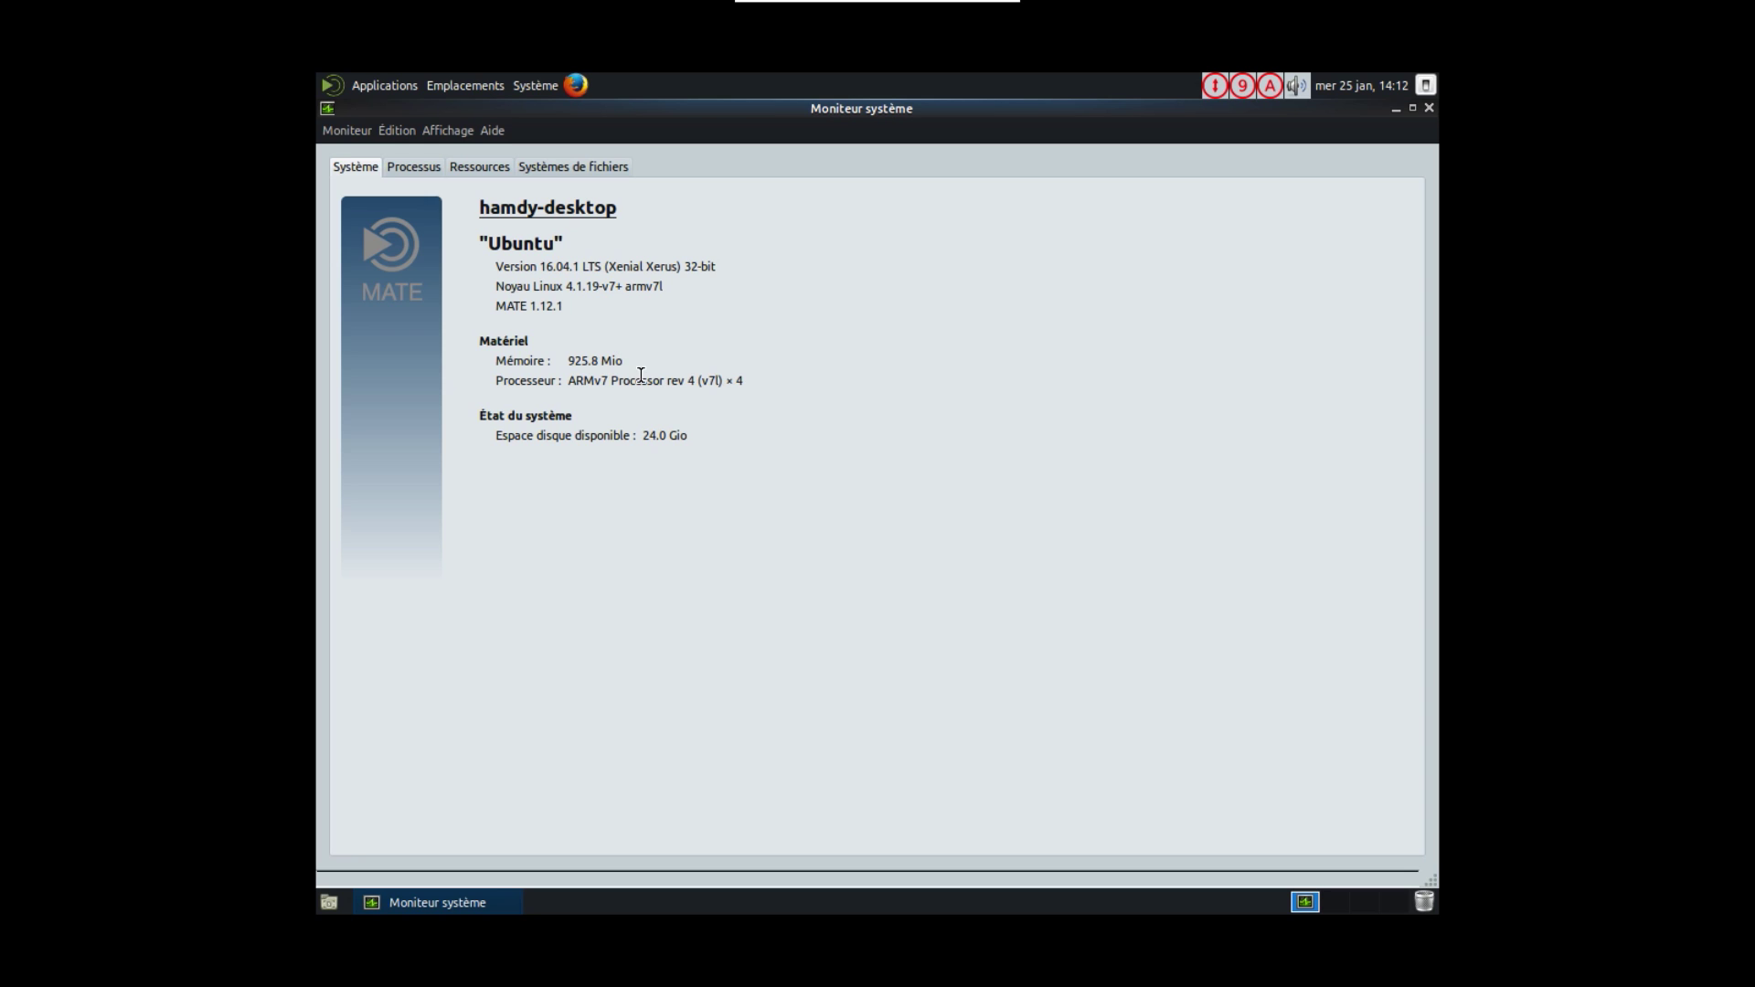
Look through the complete list of running processes in the system monitor and return to its beginning
left_click(416, 168)
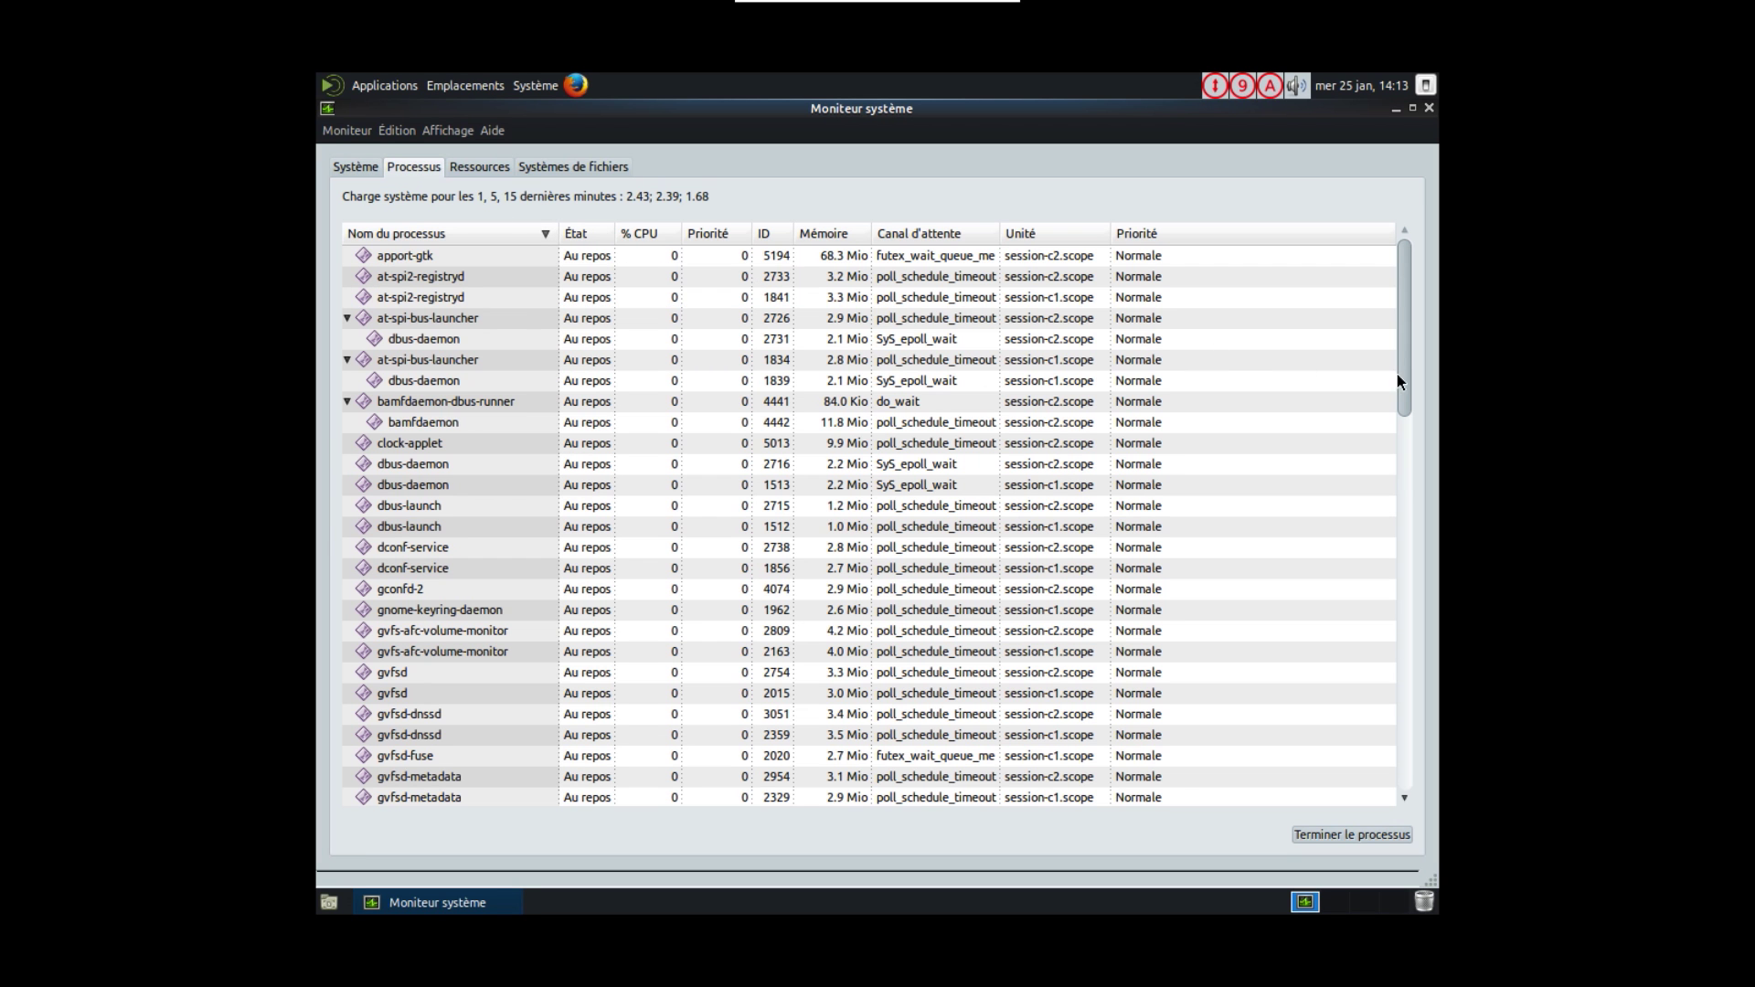
scroll(1401, 534, "down", 12)
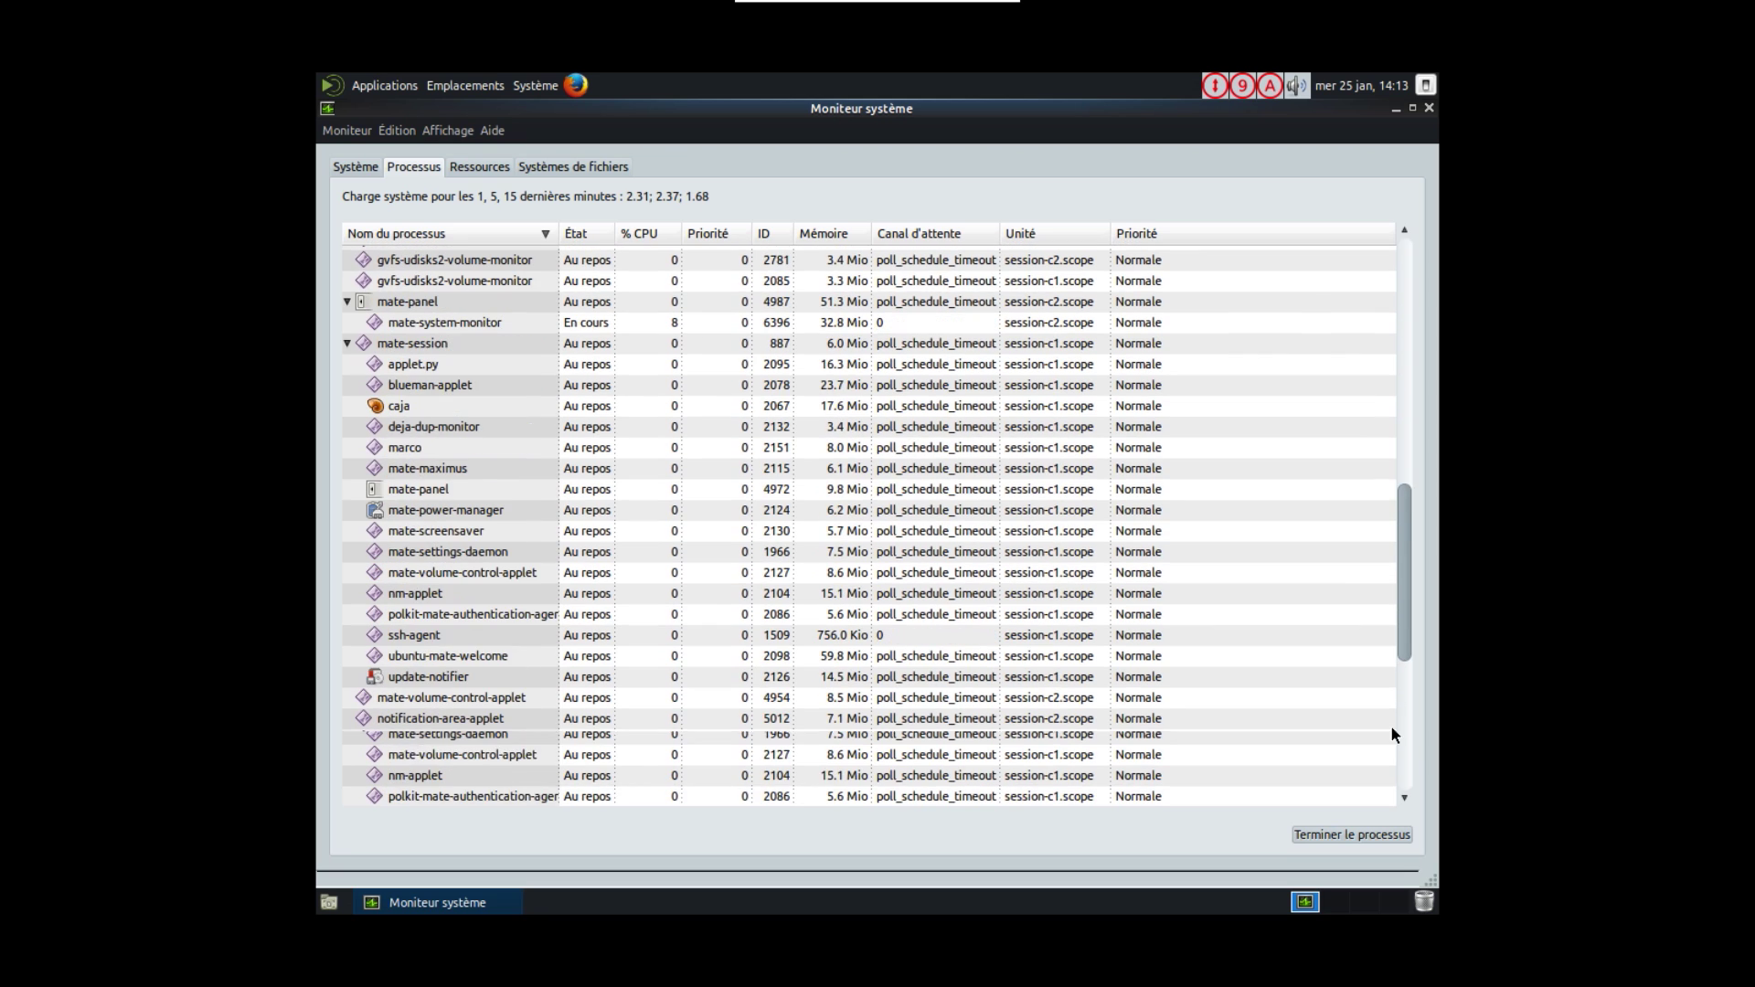
scroll(1392, 750, "down", 6)
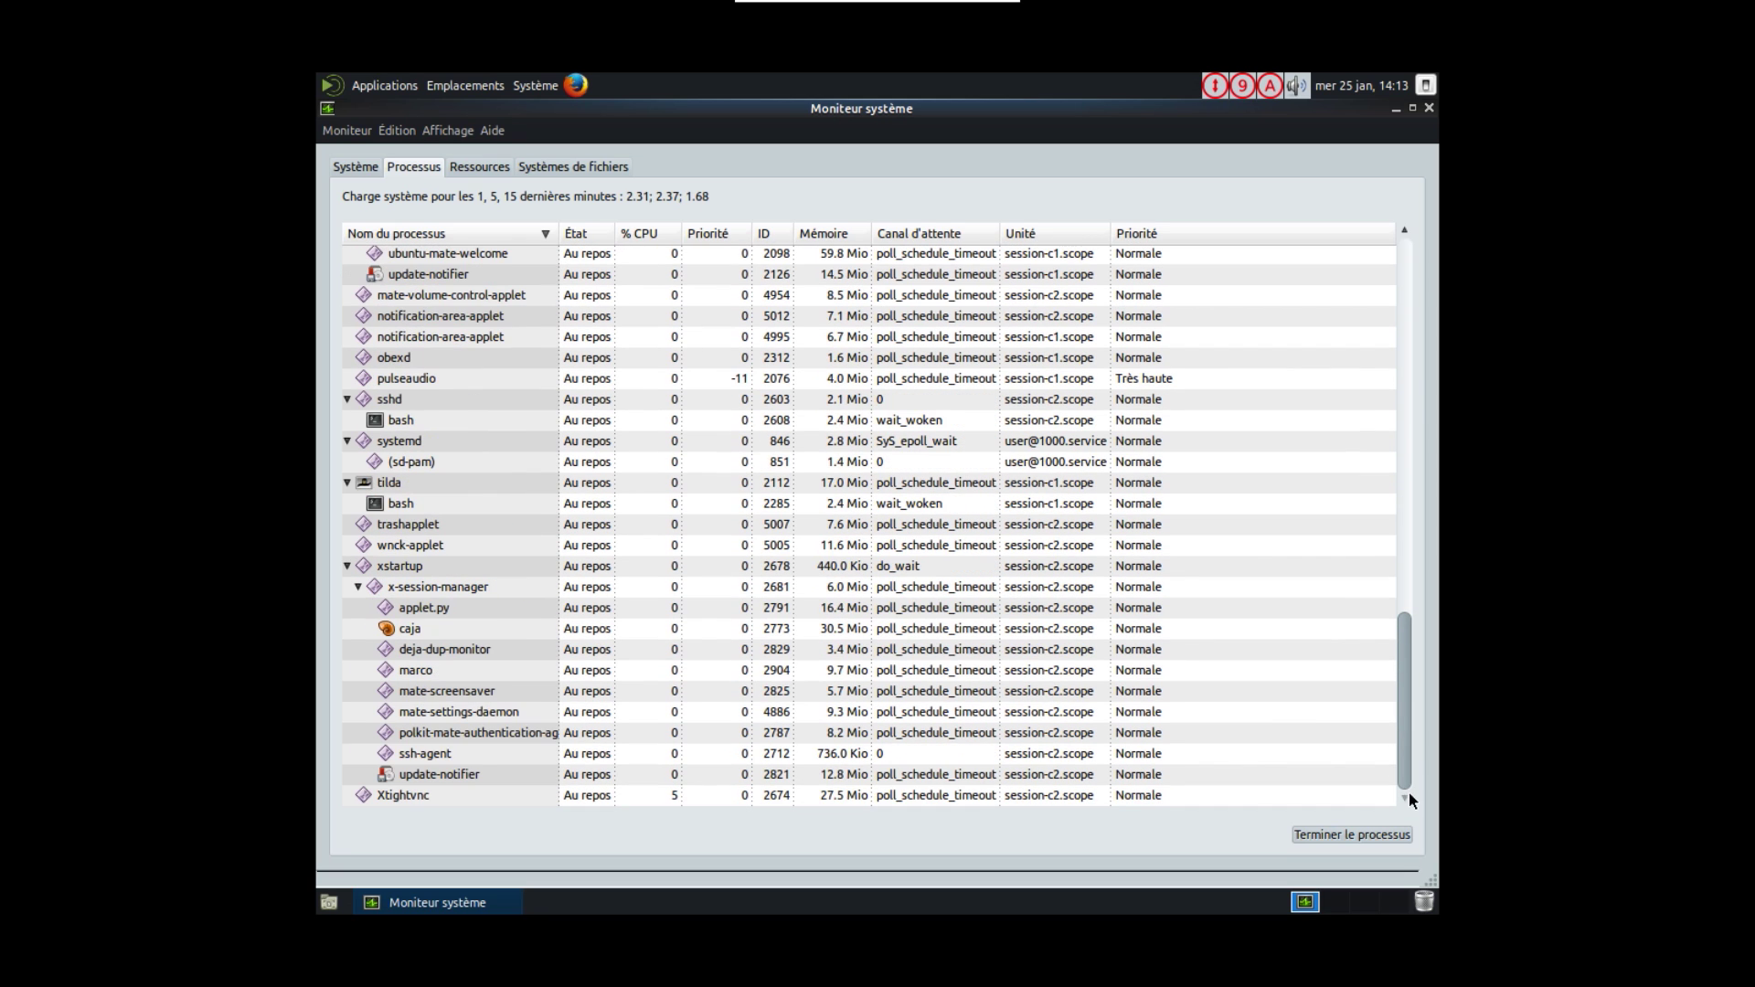
scroll(1408, 793, "up", 3)
left_click(1405, 266)
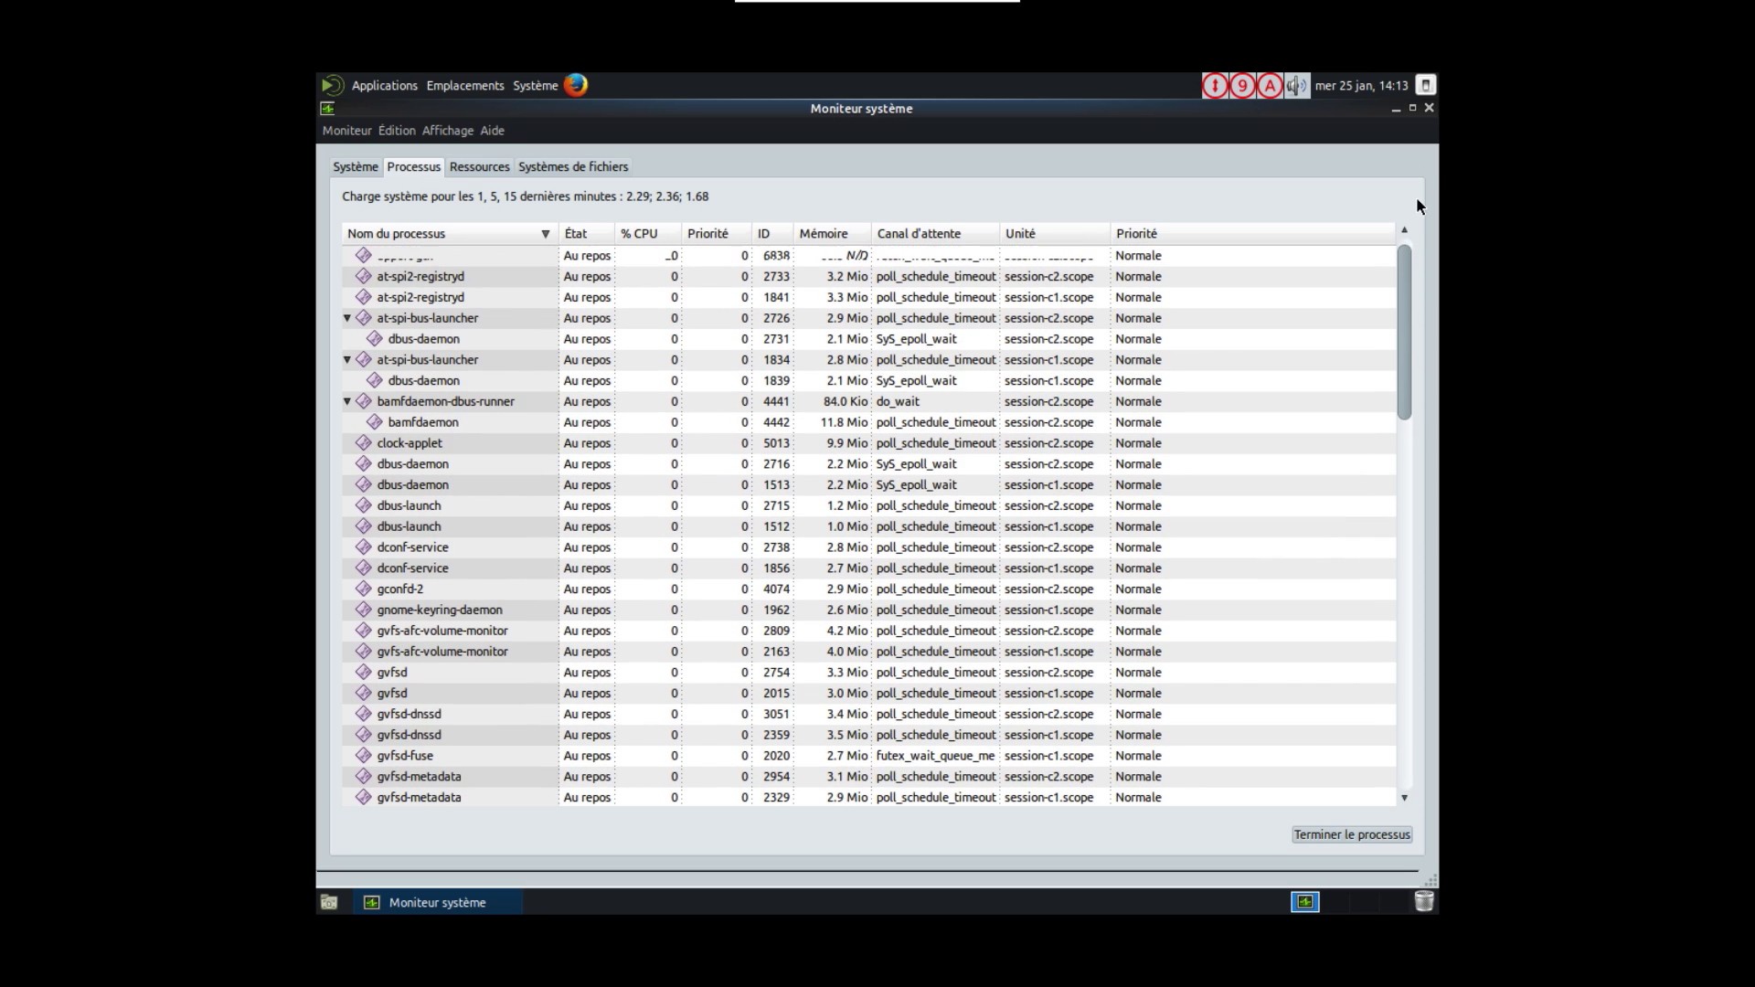
Examine the CPU, memory and network histories and the file systems, and close the system monitor
left_click(483, 168)
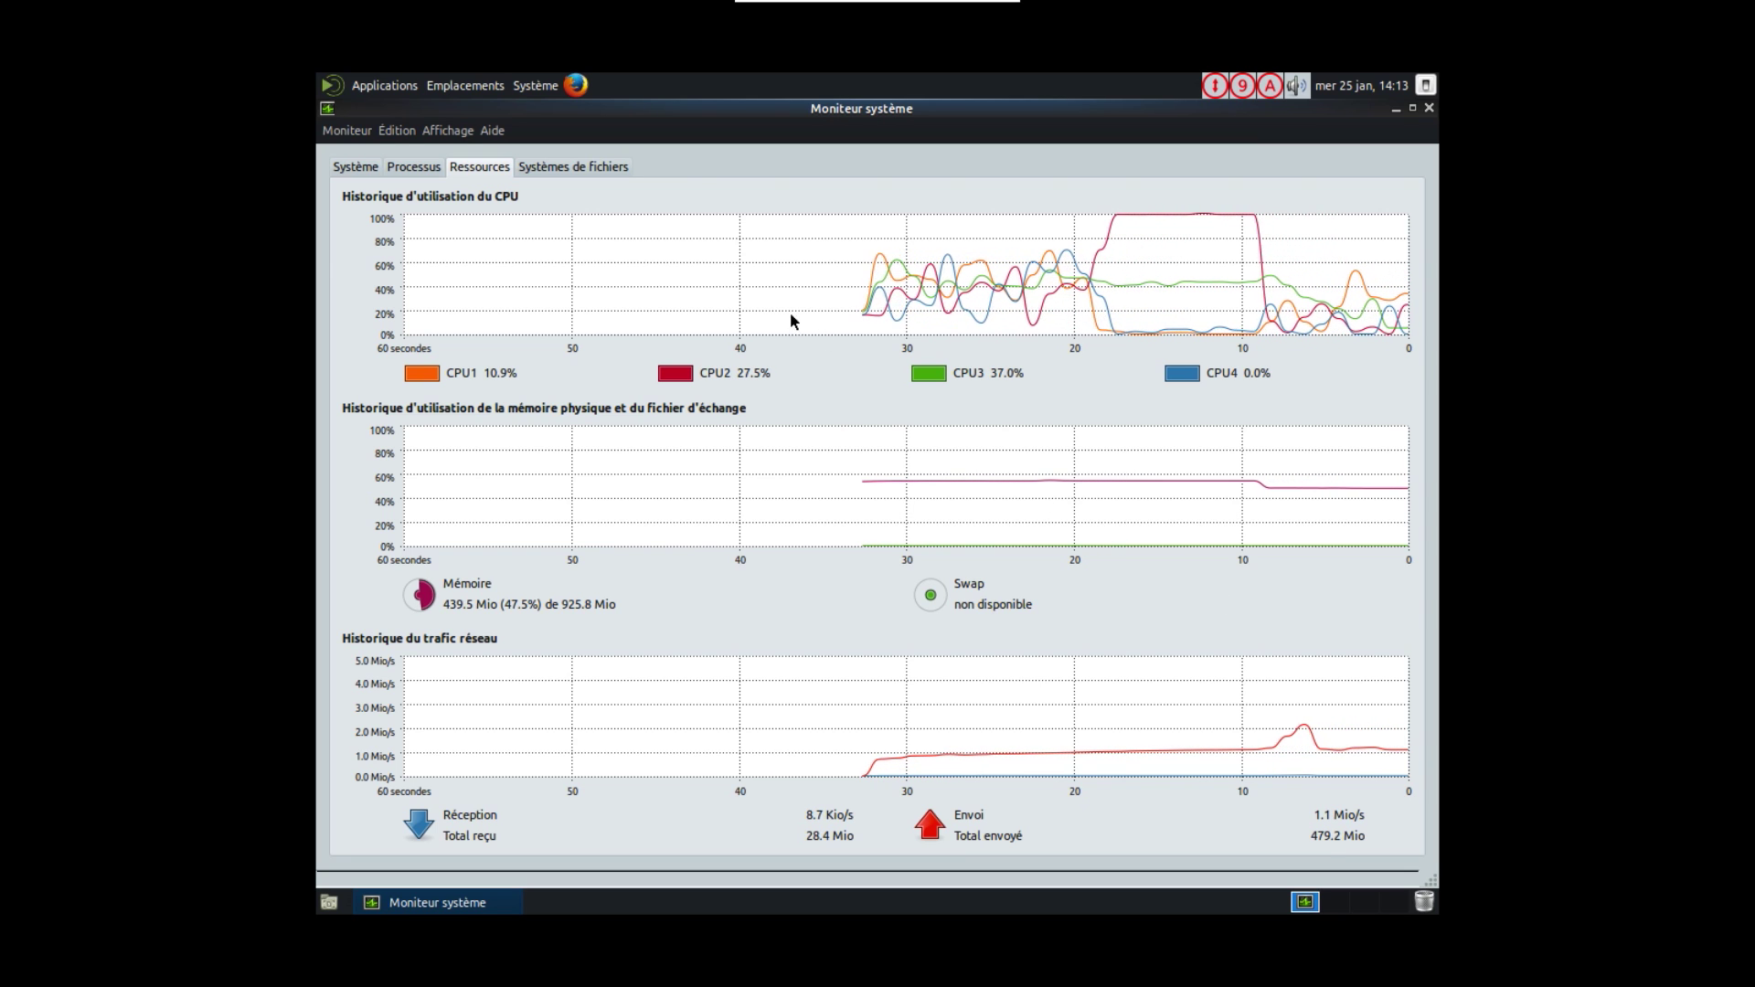
left_click(585, 171)
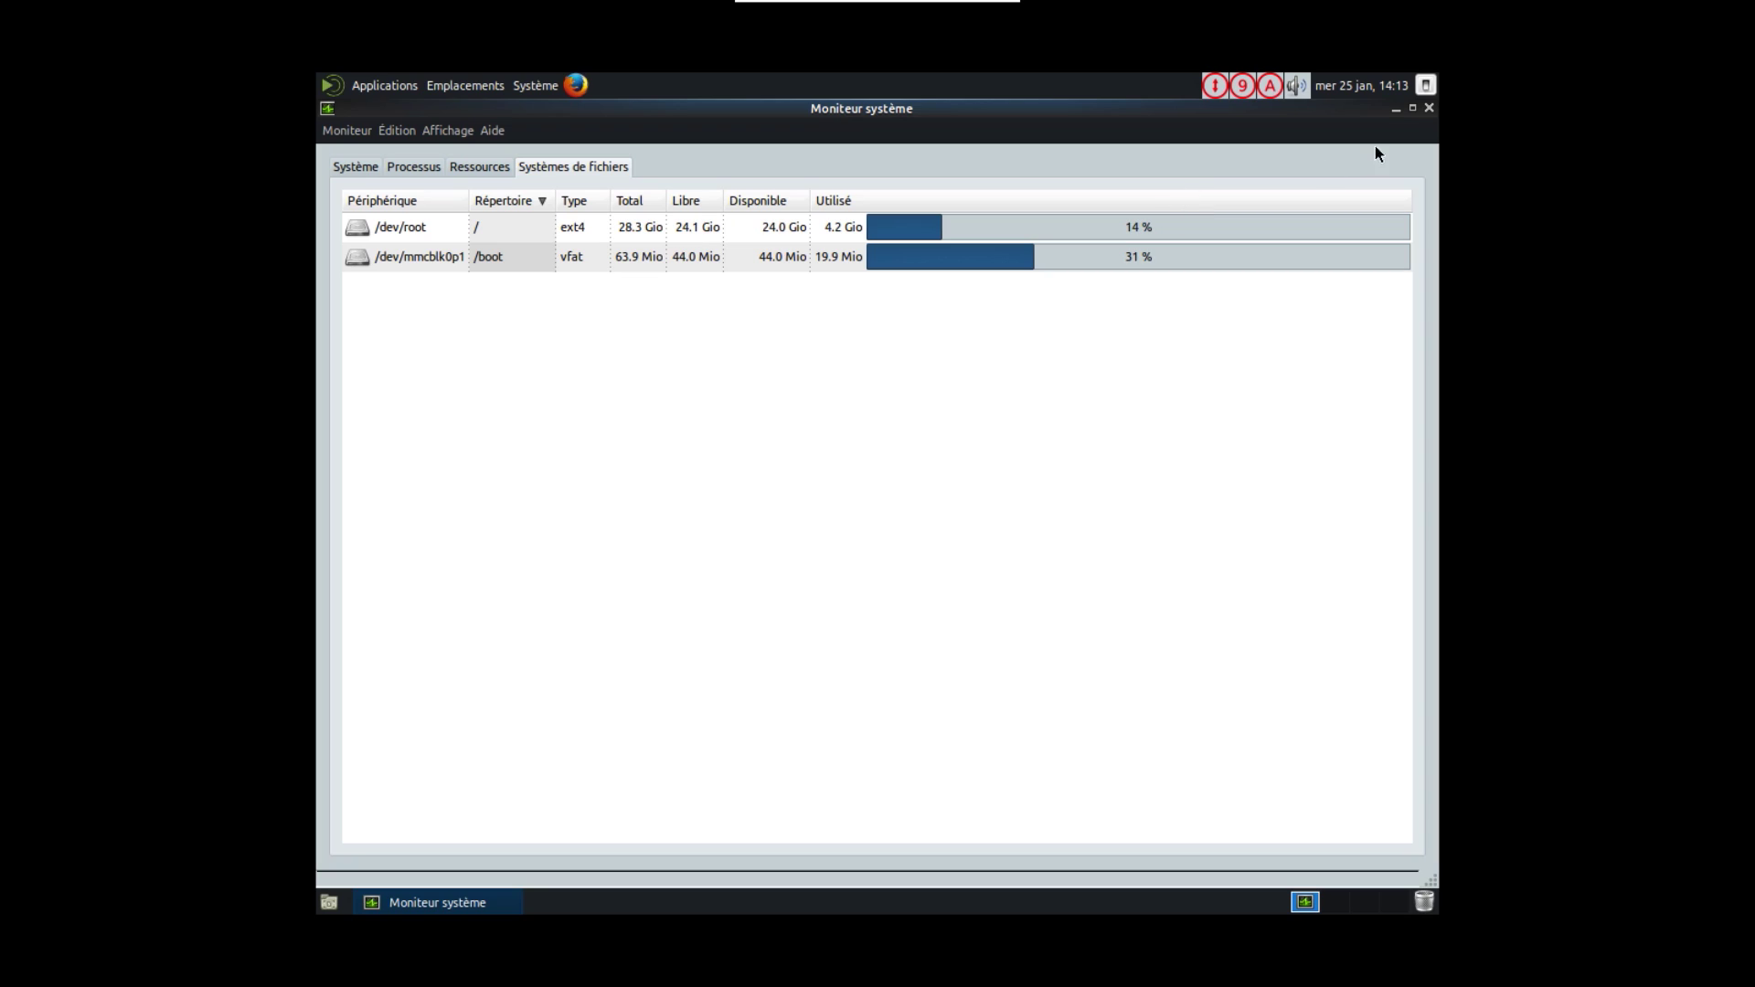
left_click(1431, 109)
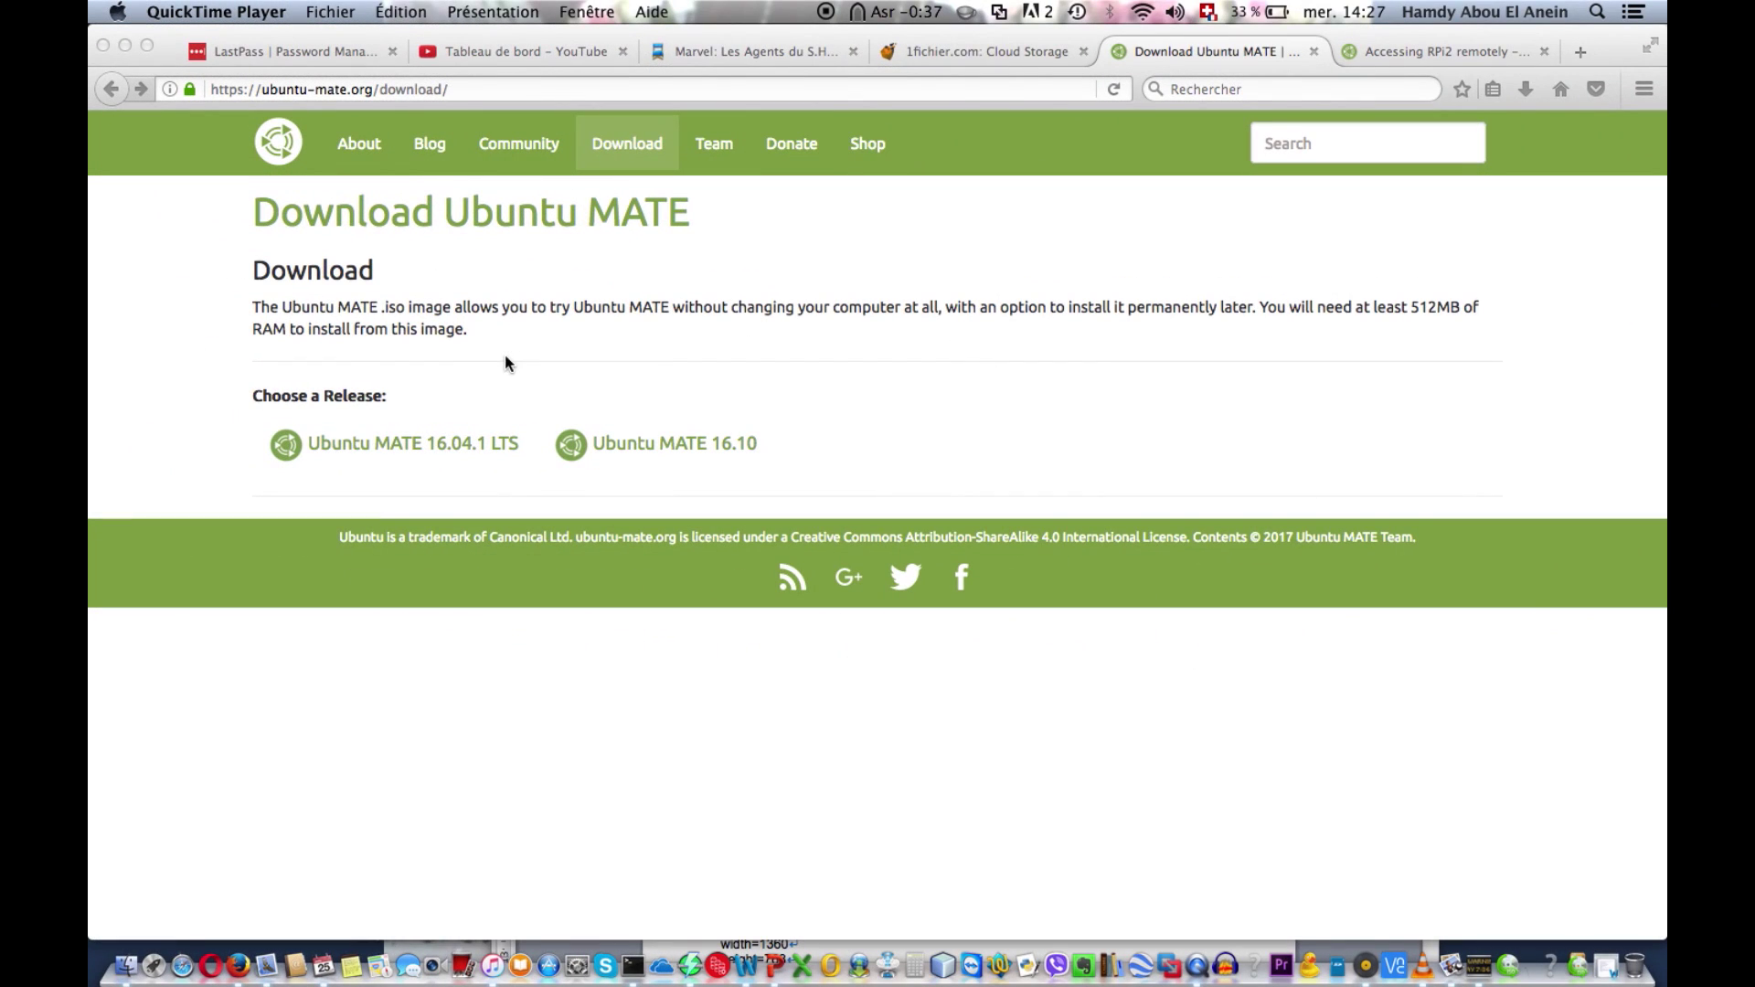
On the Ubuntu MATE download page in Firefox, choose release 16.04.1 LTS and the Raspberry Pi architecture
left_click(445, 443)
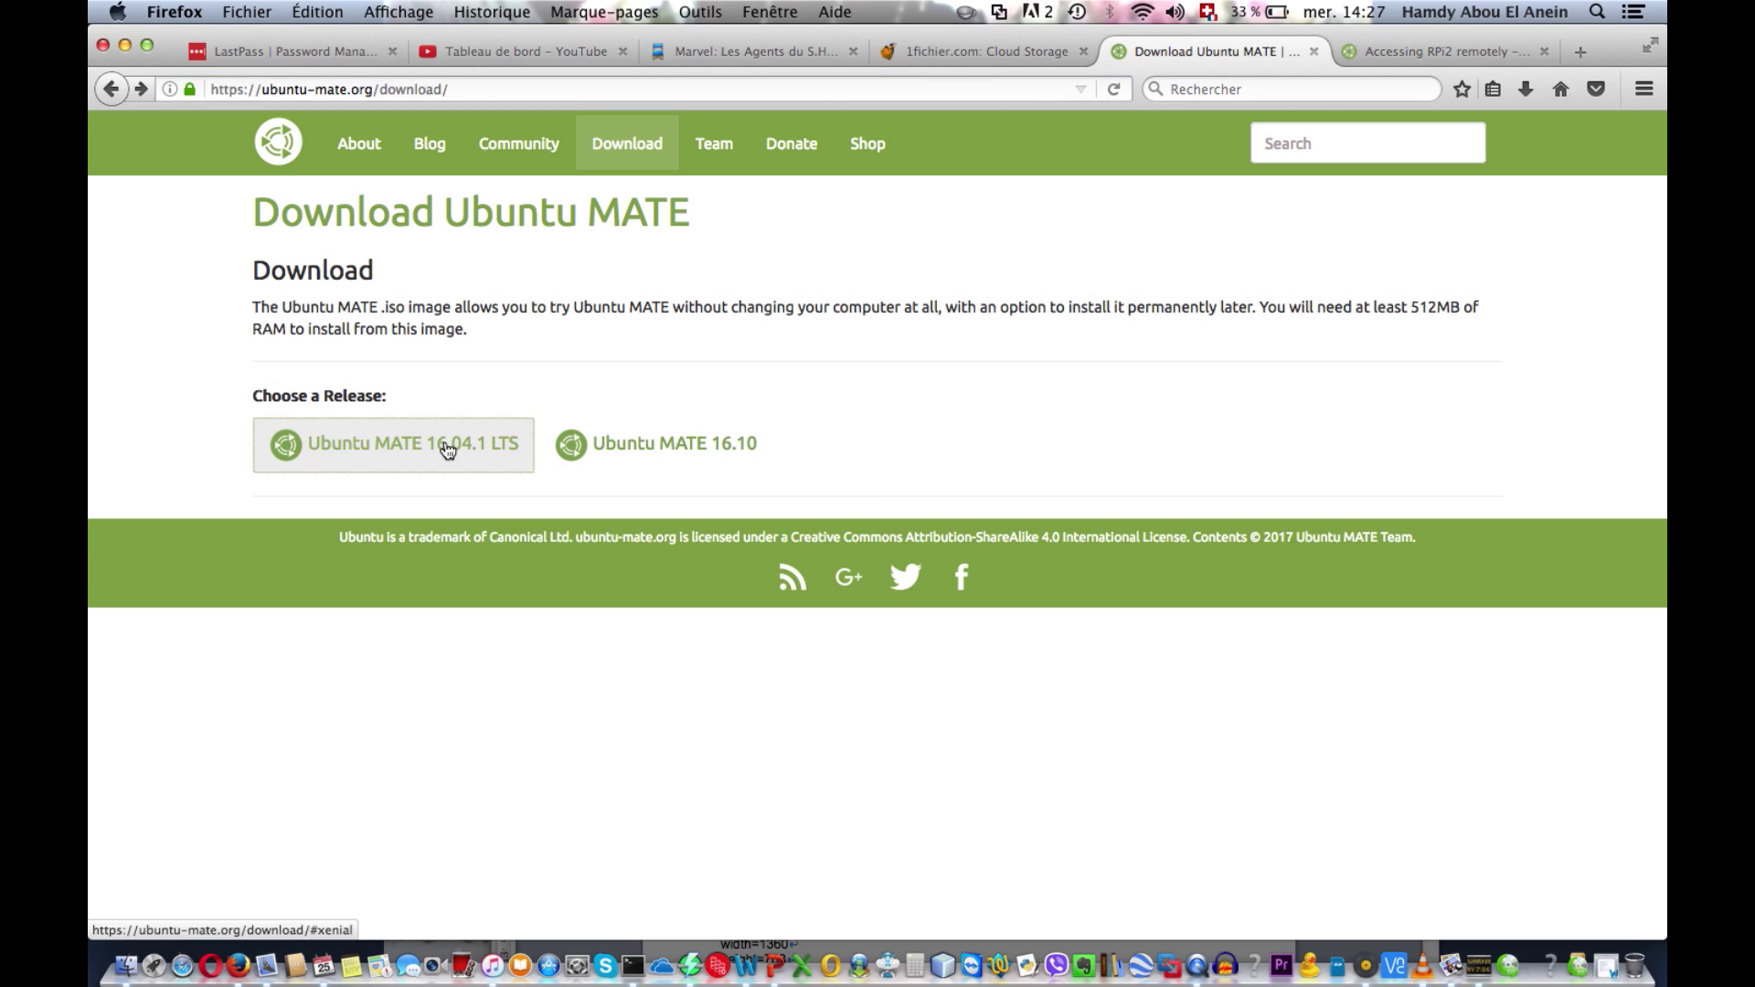
left_click(447, 445)
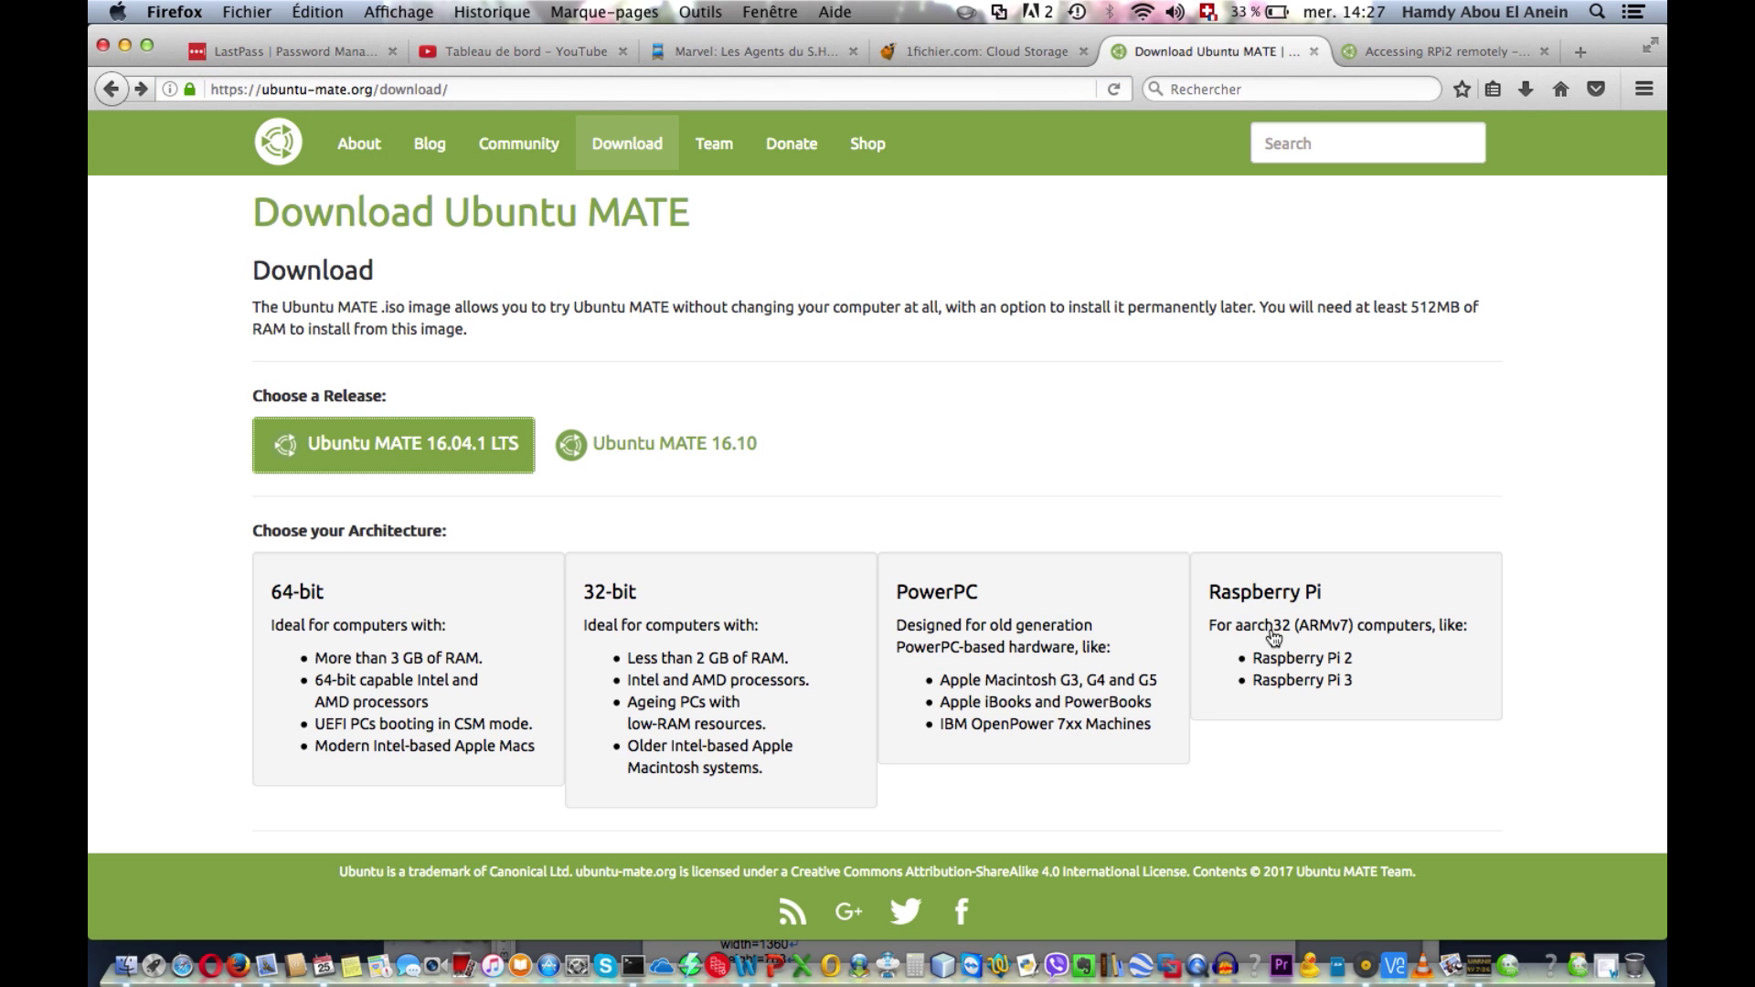
left_click(1310, 595)
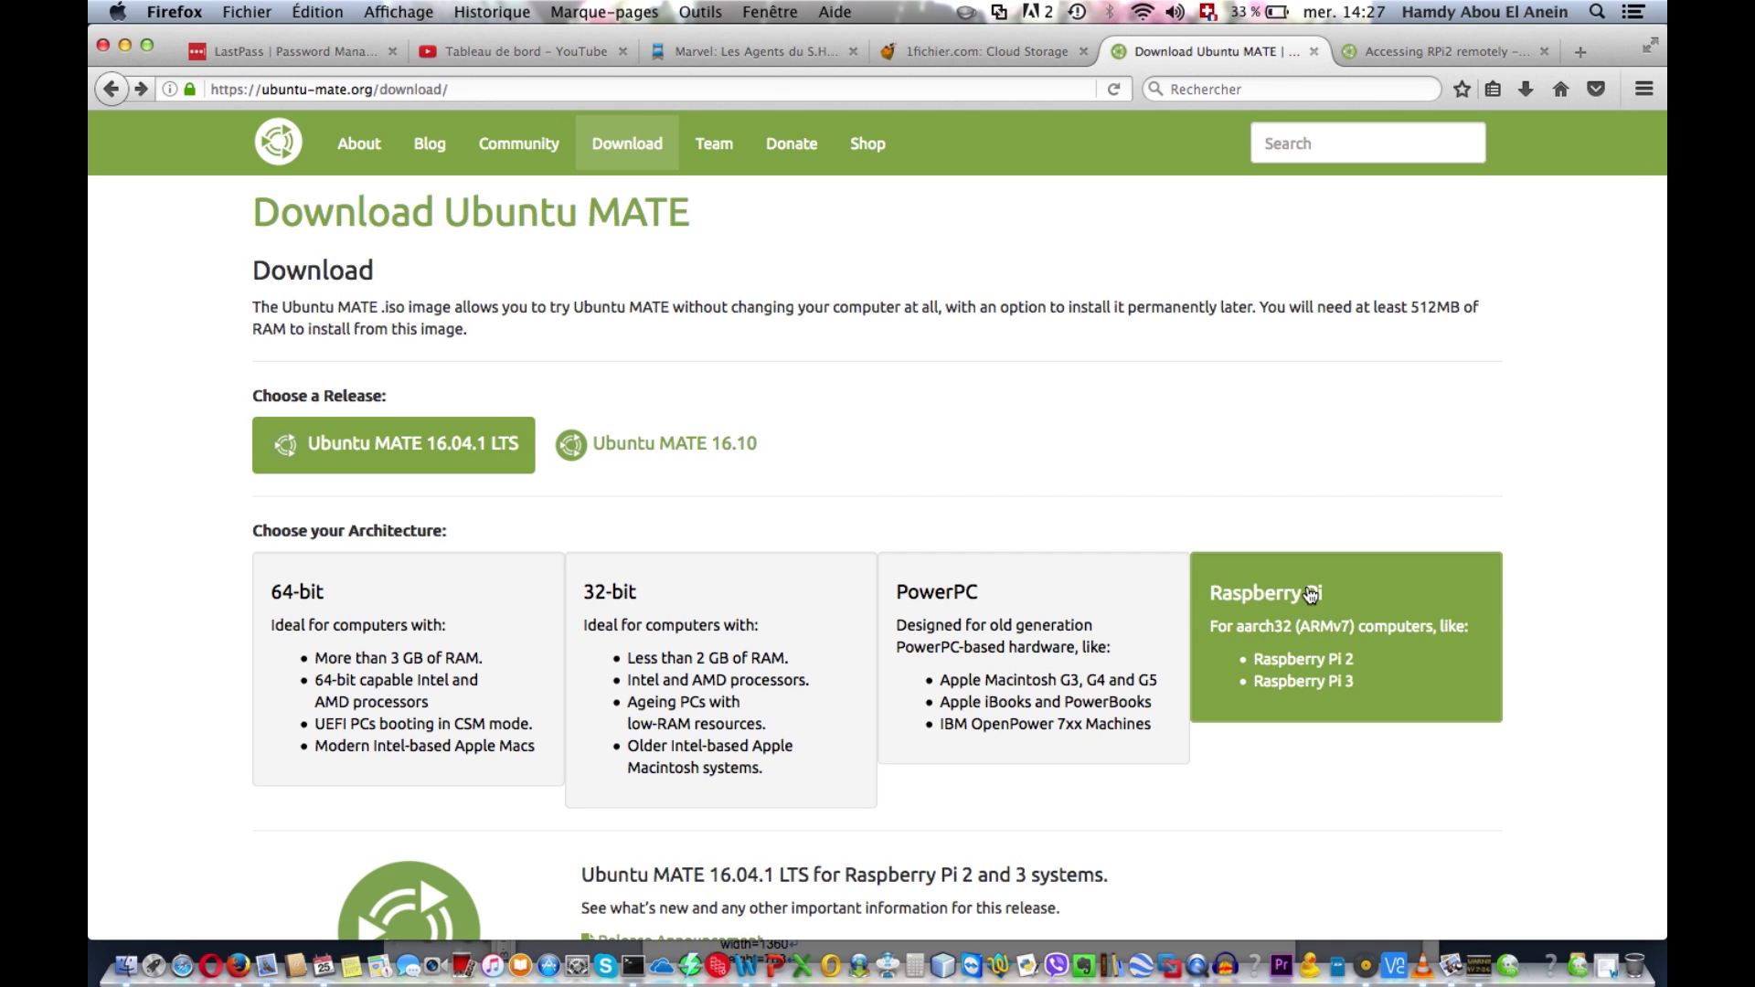
Download the image ubuntu-mate-16.04-desktop-armhf-raspberry-pi.img.xz from the direct download section and save the file
scroll(1310, 595, "down", 10)
scroll(1310, 595, "down", 3)
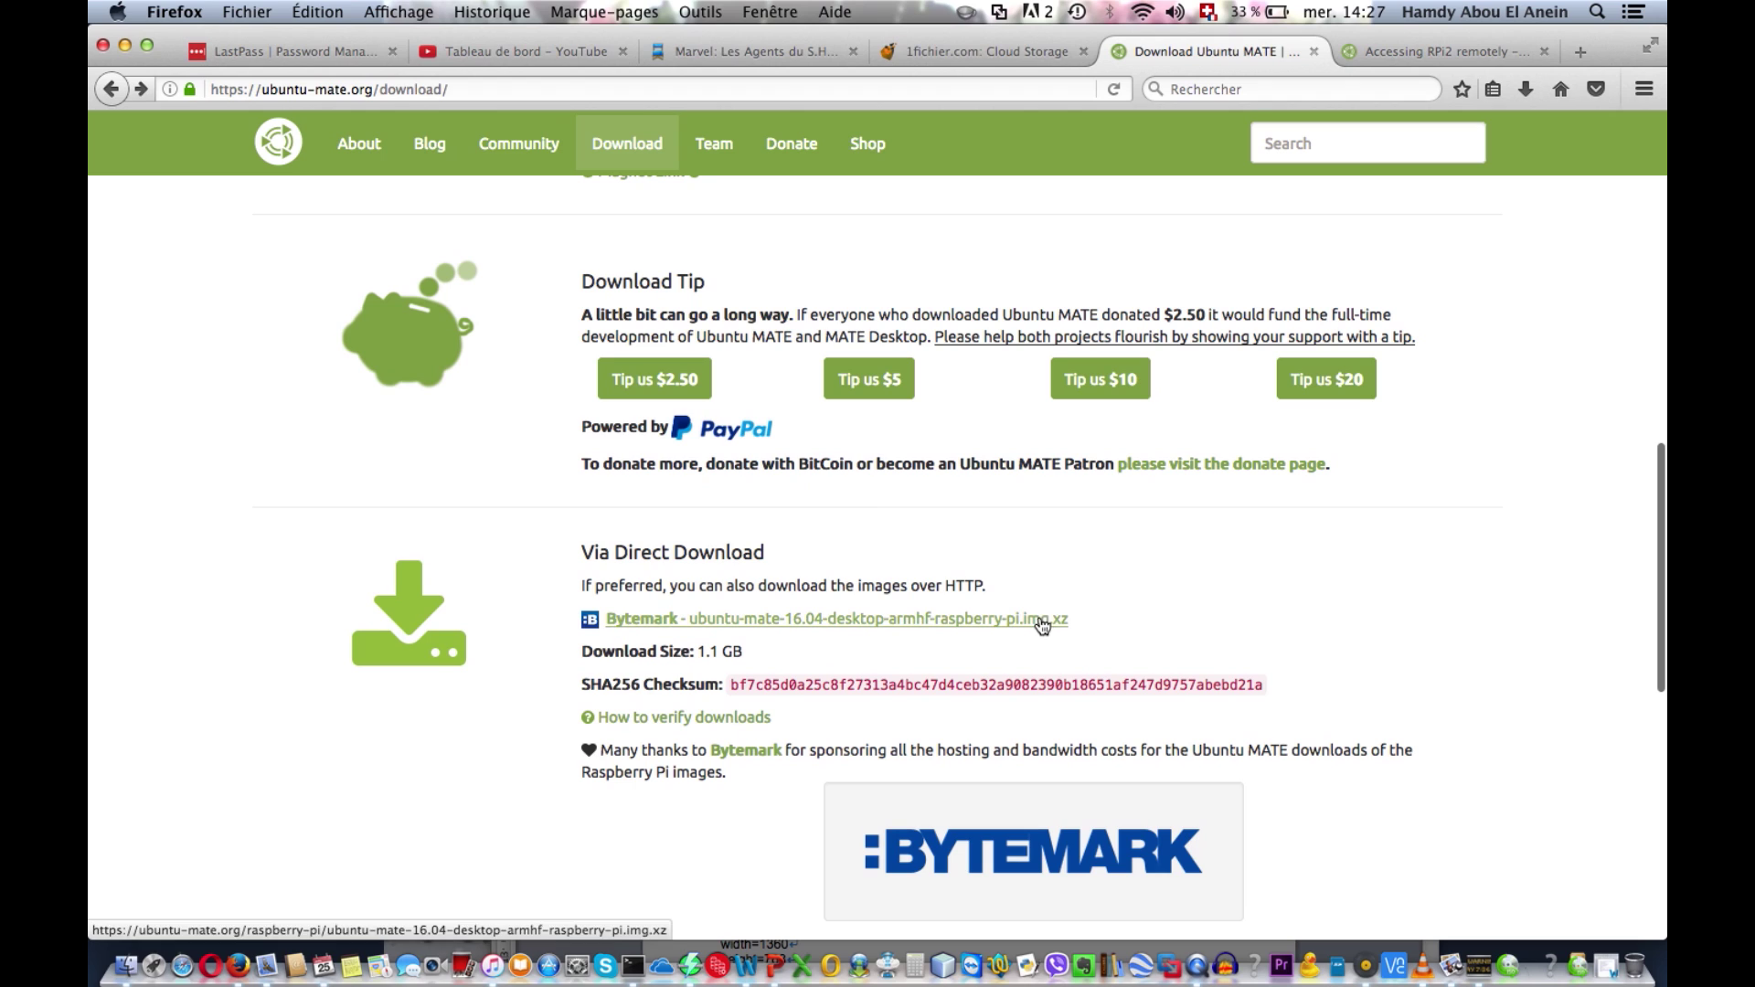
left_click(1041, 620)
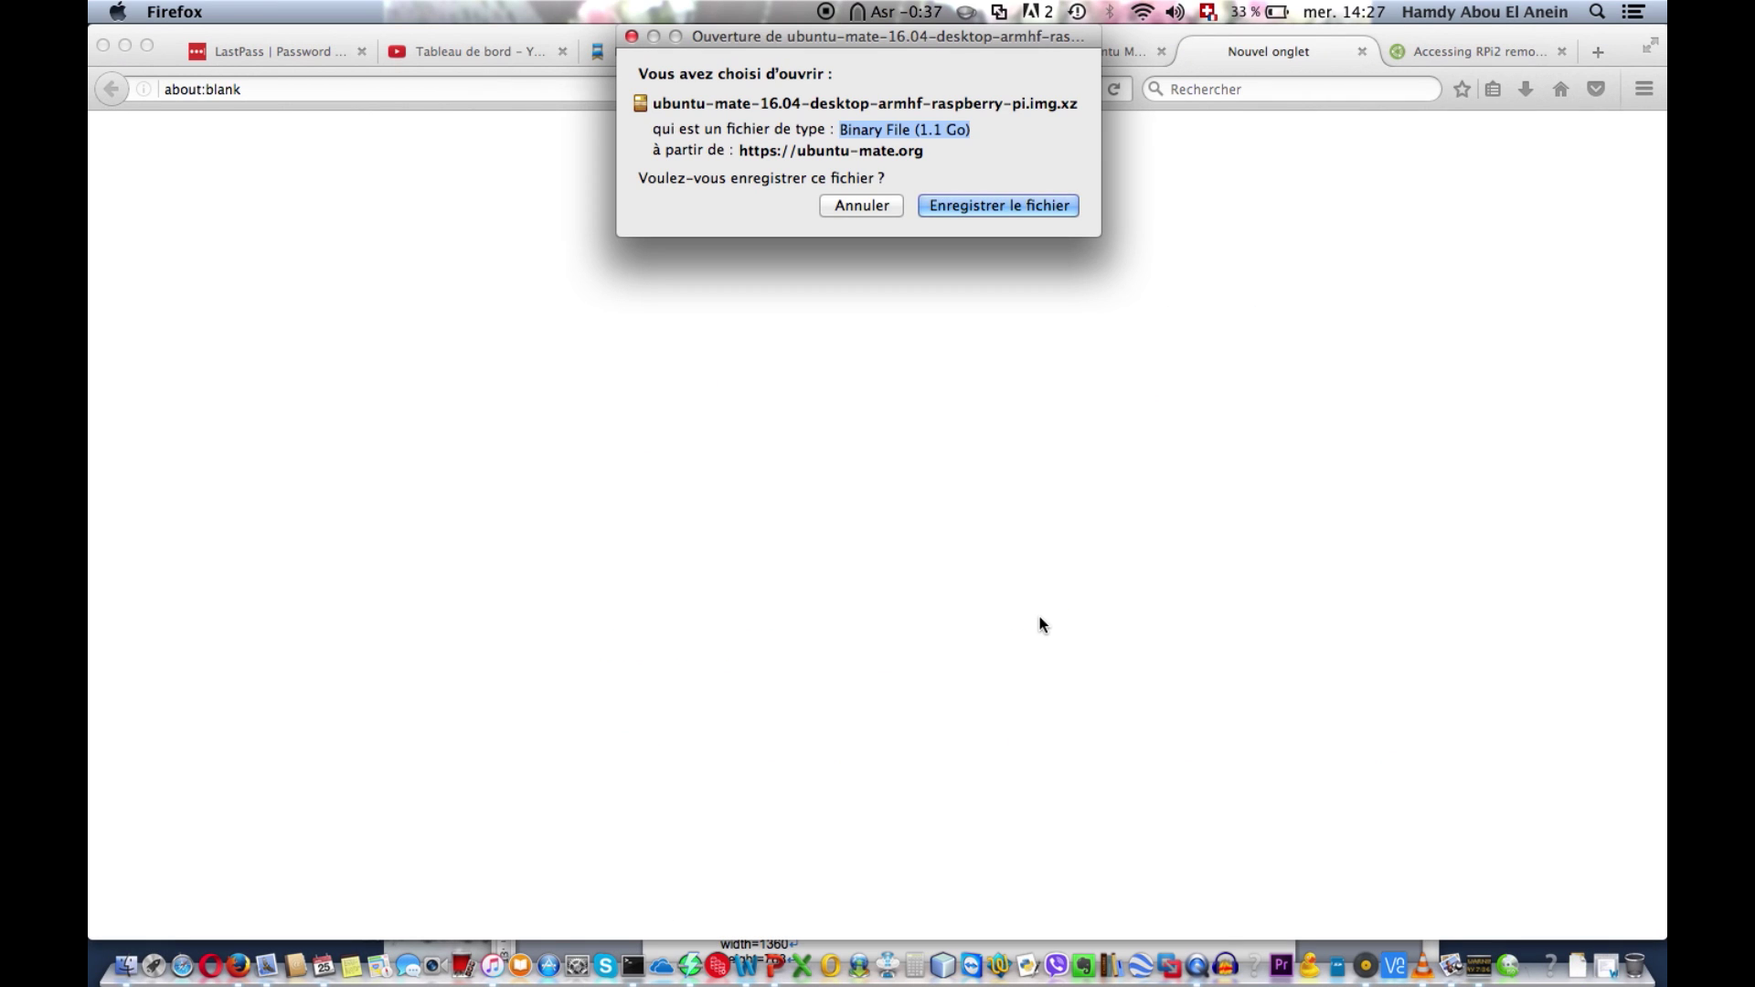
left_click(1028, 205)
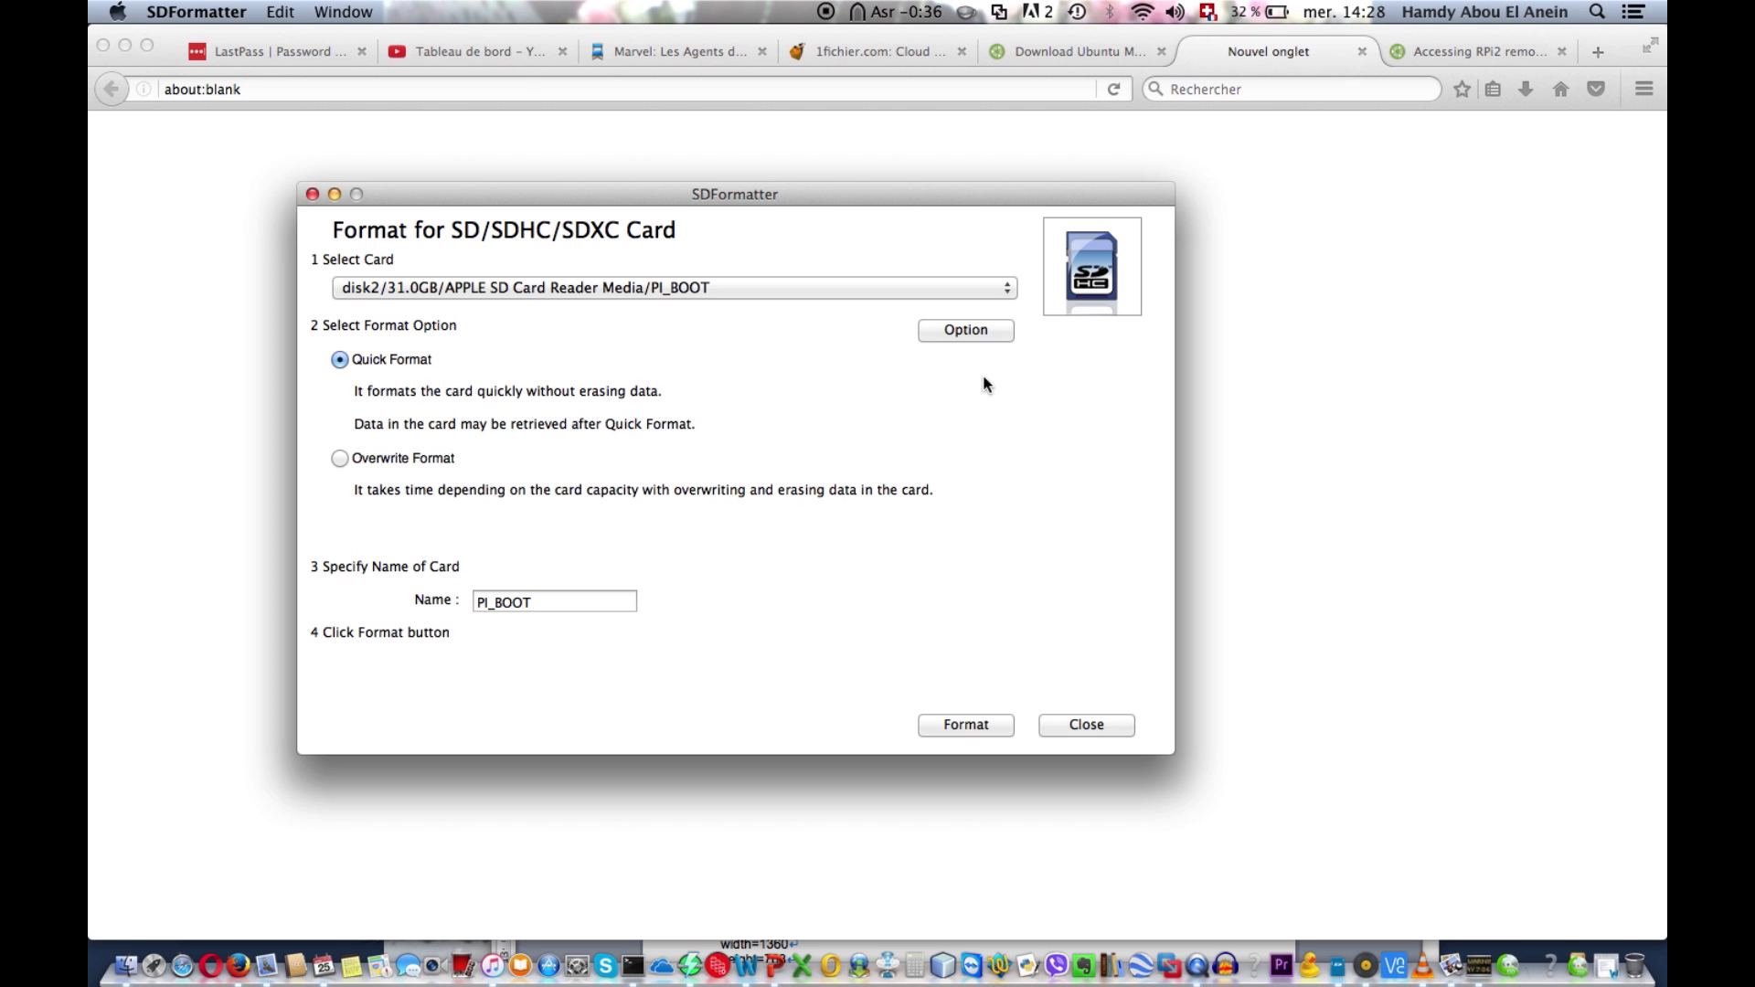
In SDFormatter, go through the format options for the PI_BOOT card and set the card name to tuto
left_click(977, 334)
left_click(560, 430)
left_click(883, 595)
double_click(585, 601)
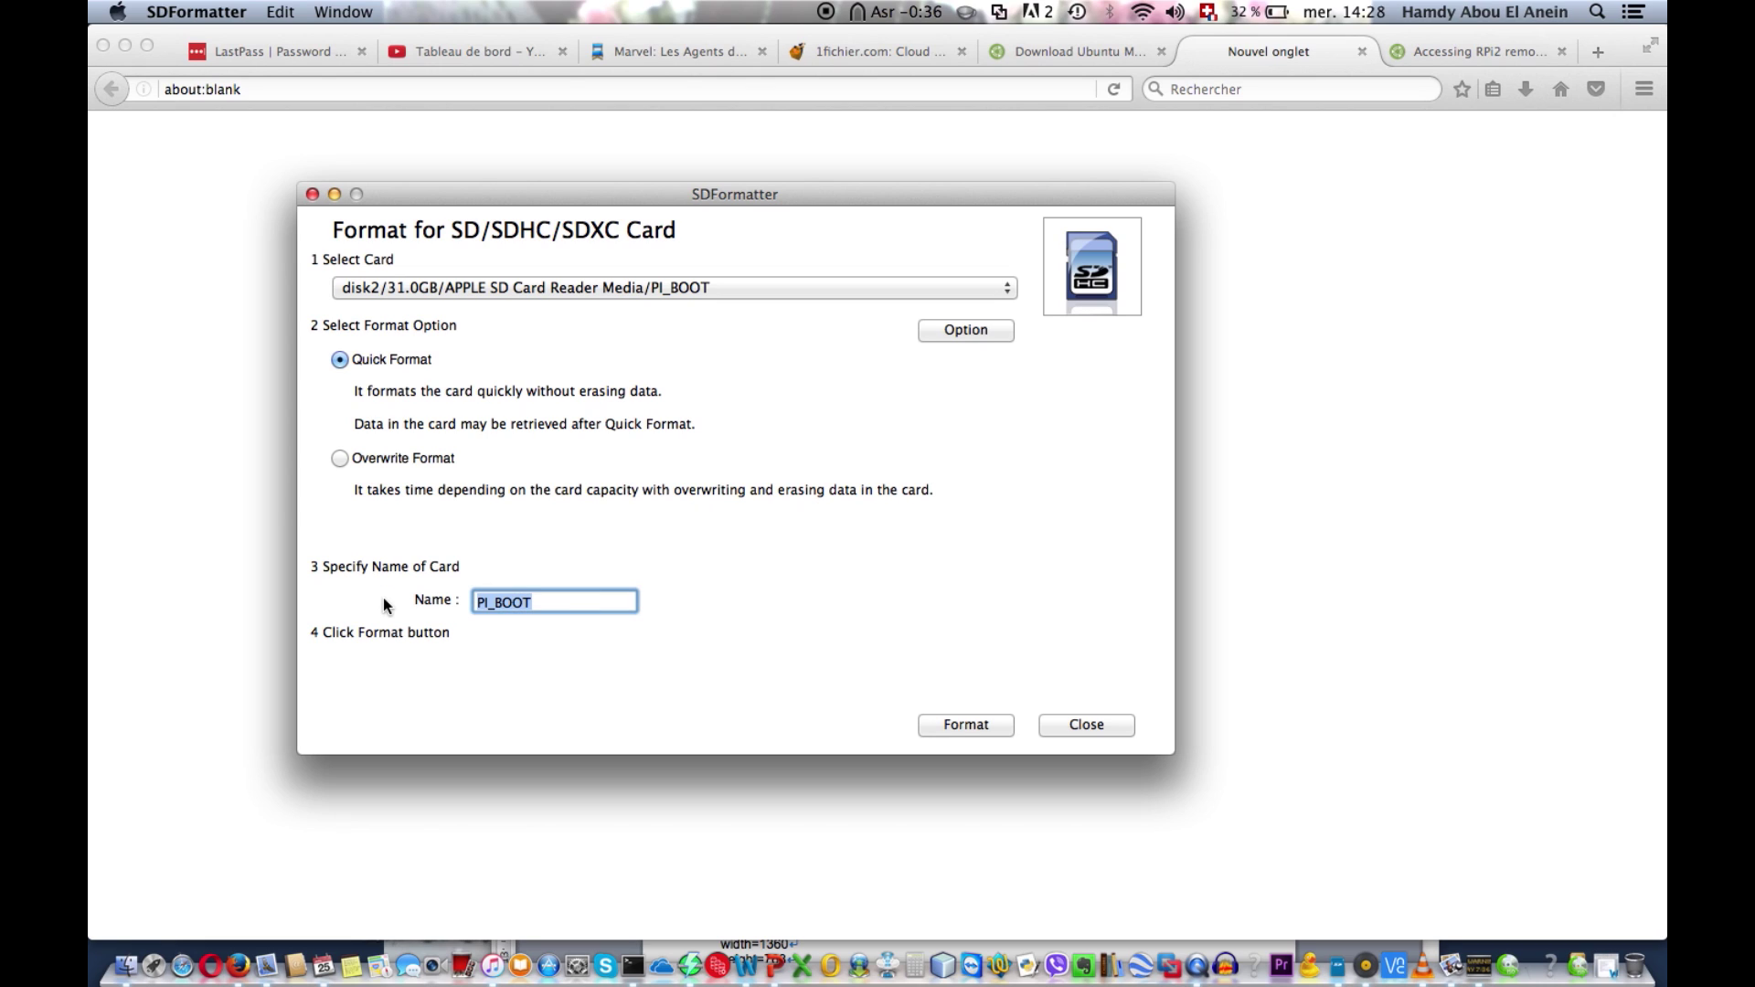
type("tuto")
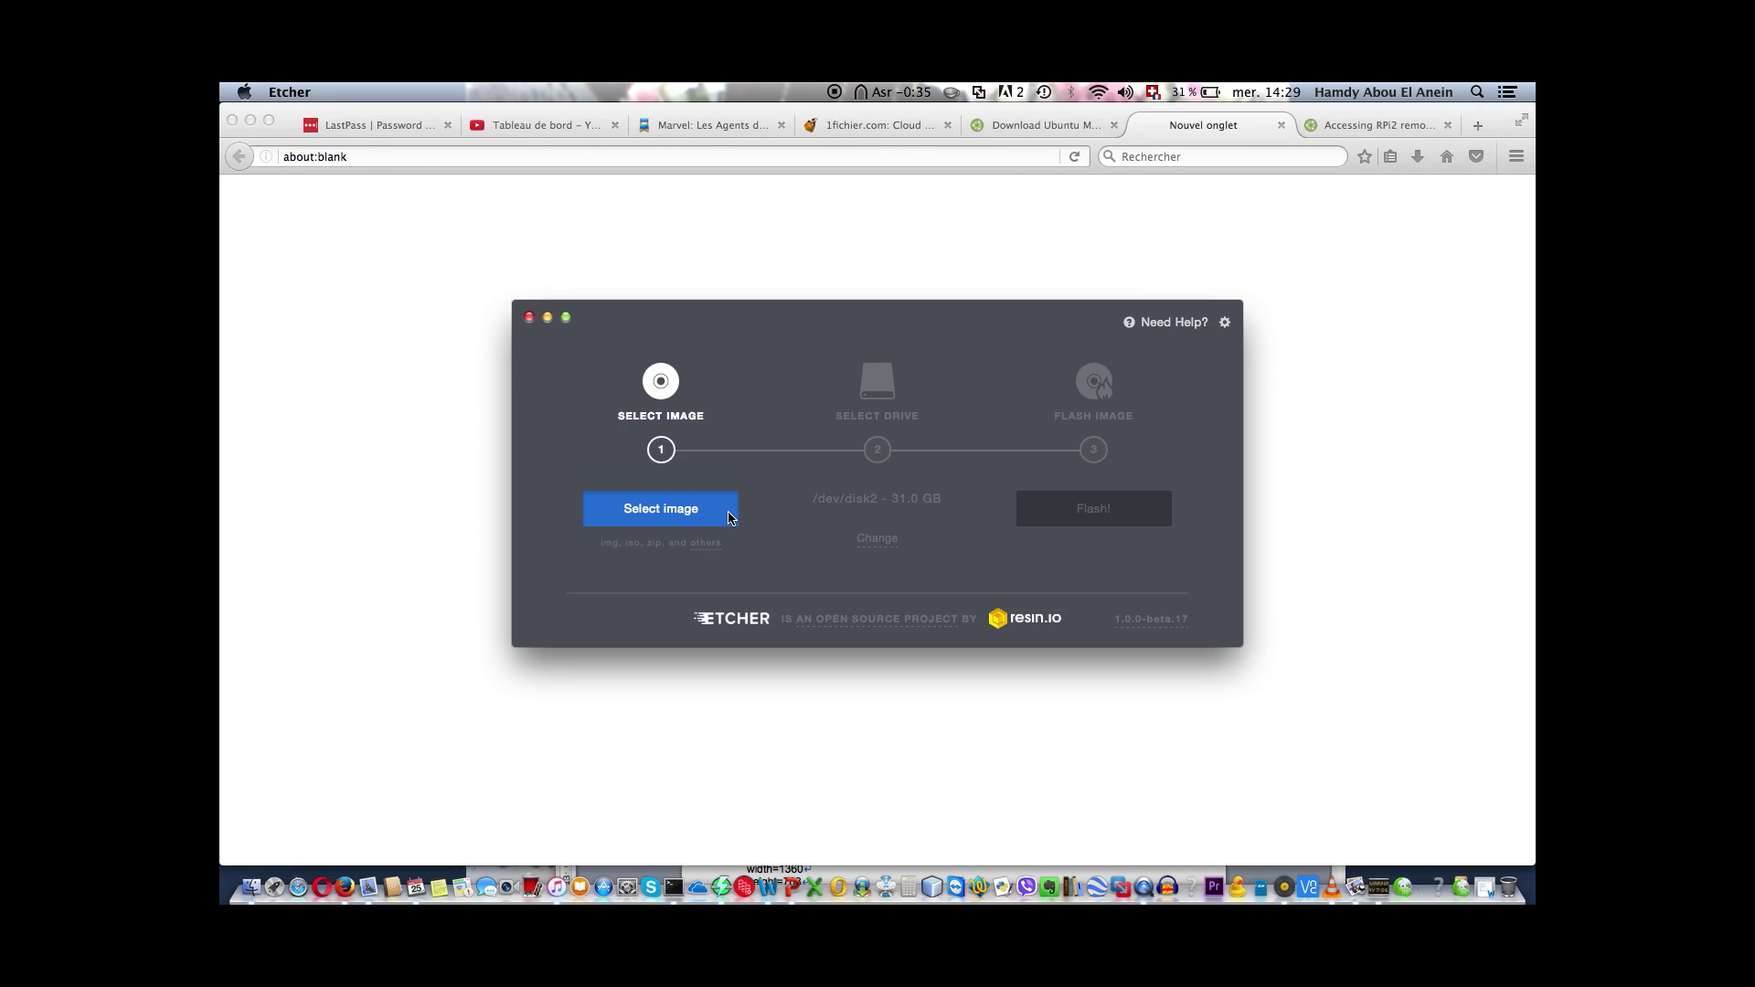
In Etcher, select the ubuntu-mate-16.04-desktop-armhf-raspberry-pi.img.xz image from Téléchargements and flash it to the 31.0 GB drive /dev/disk2
left_click(729, 518)
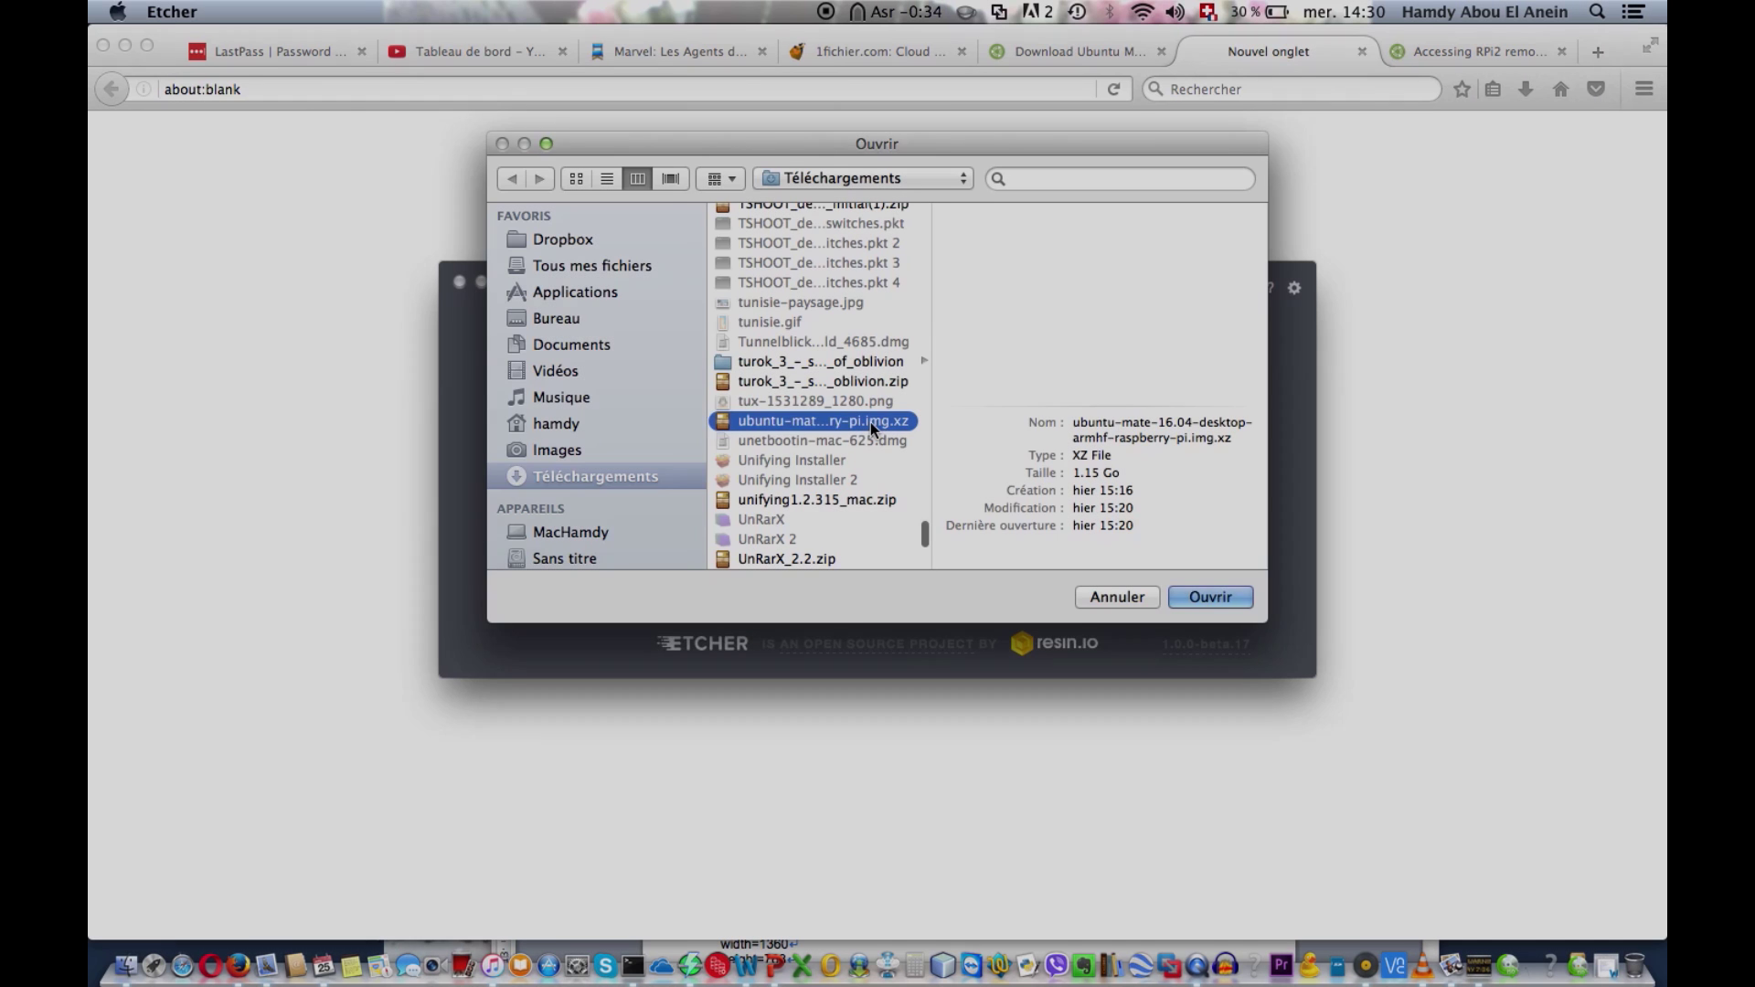
double_click(871, 420)
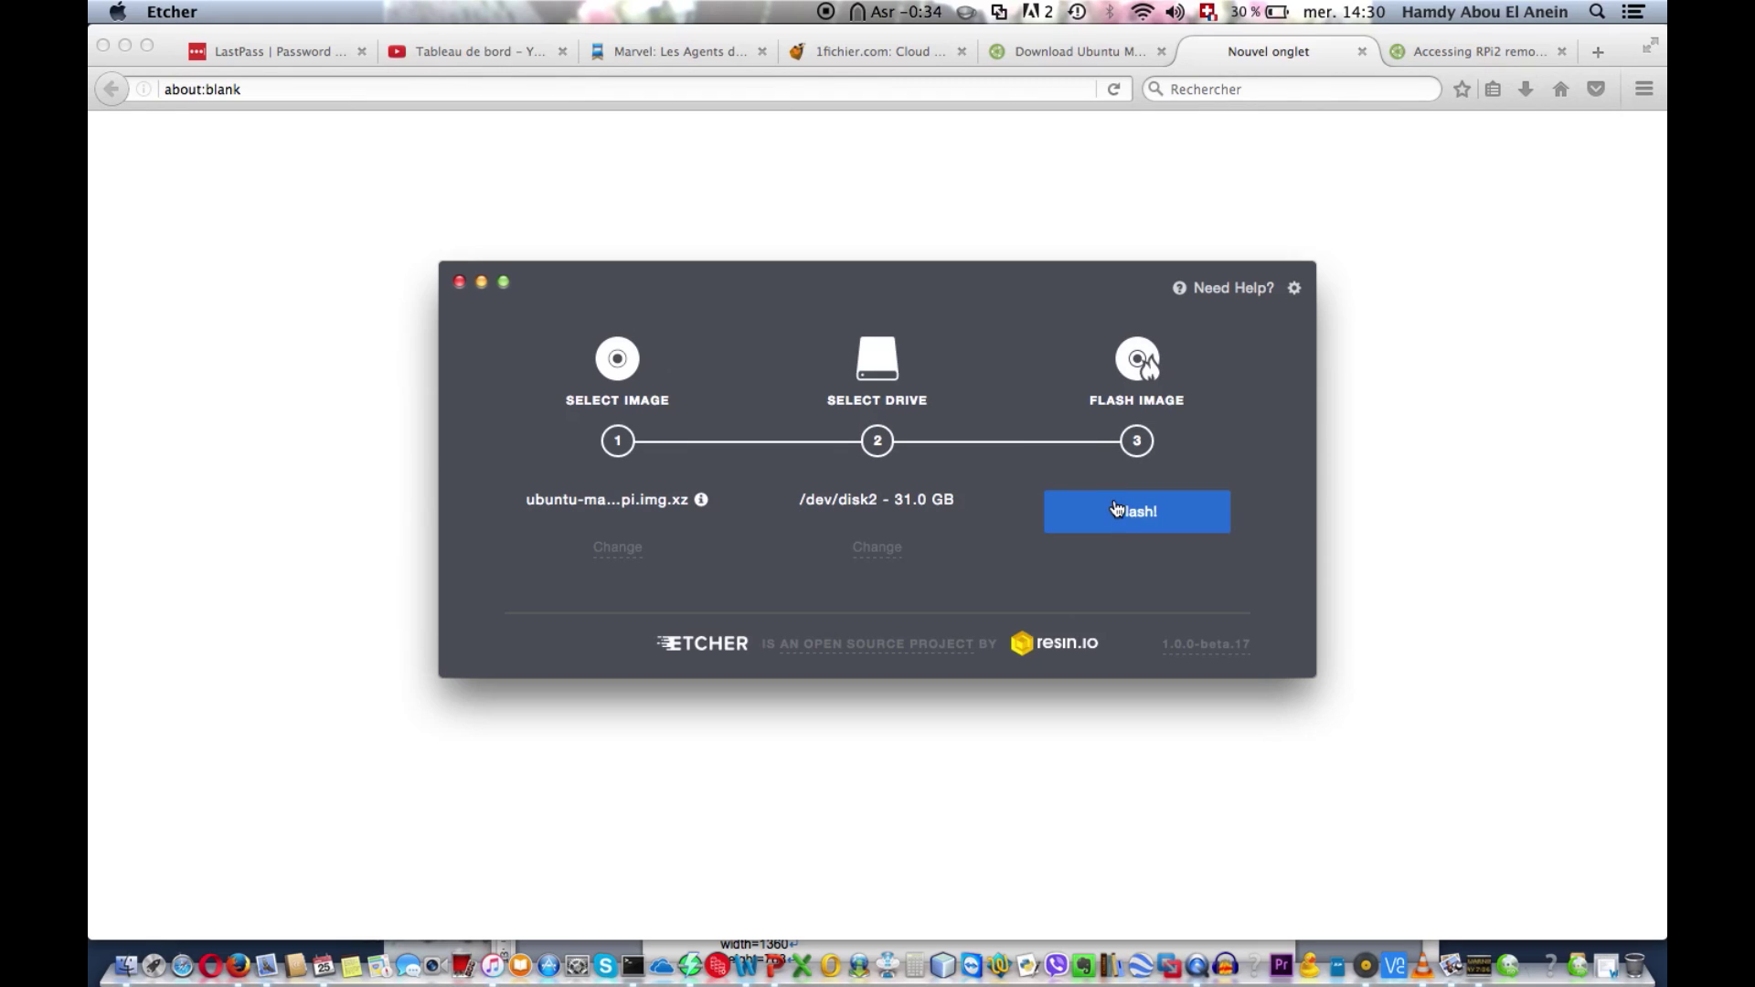
left_click_drag(1124, 519, 1012, 529)
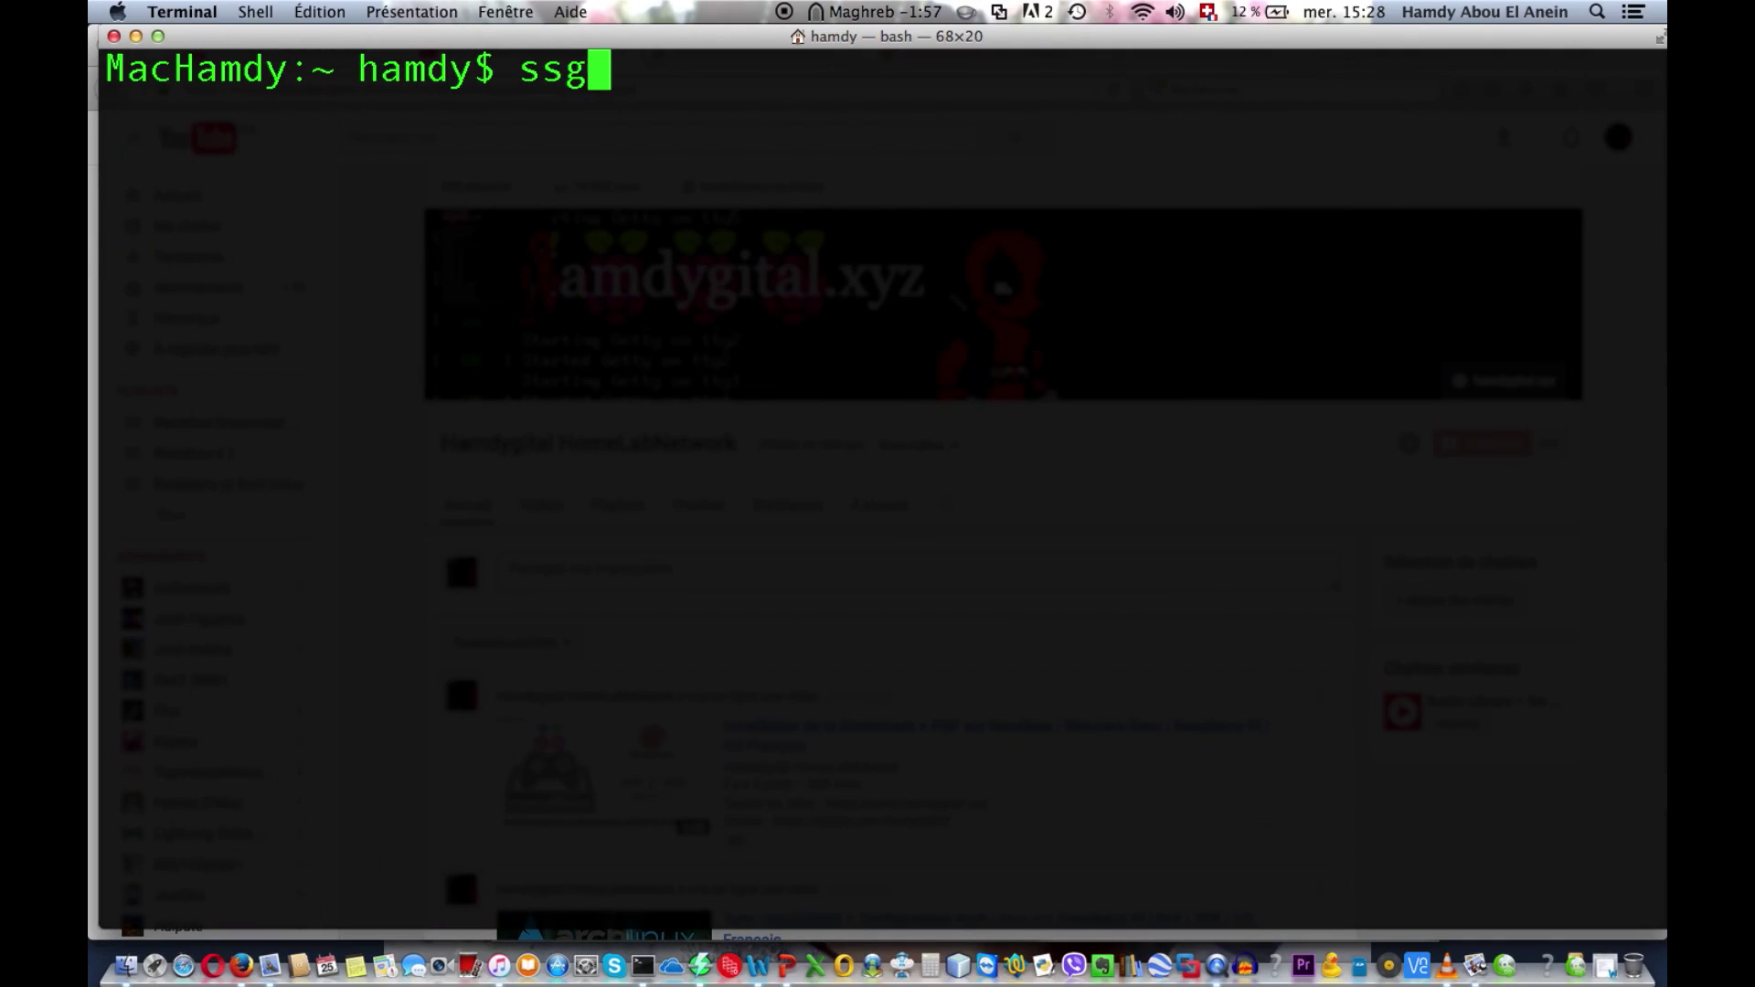
In Terminal, log in over SSH to the user account on 192.168.1.114, accepting the host key and entering the account password
key("BackSpace")
type("h hamdy")
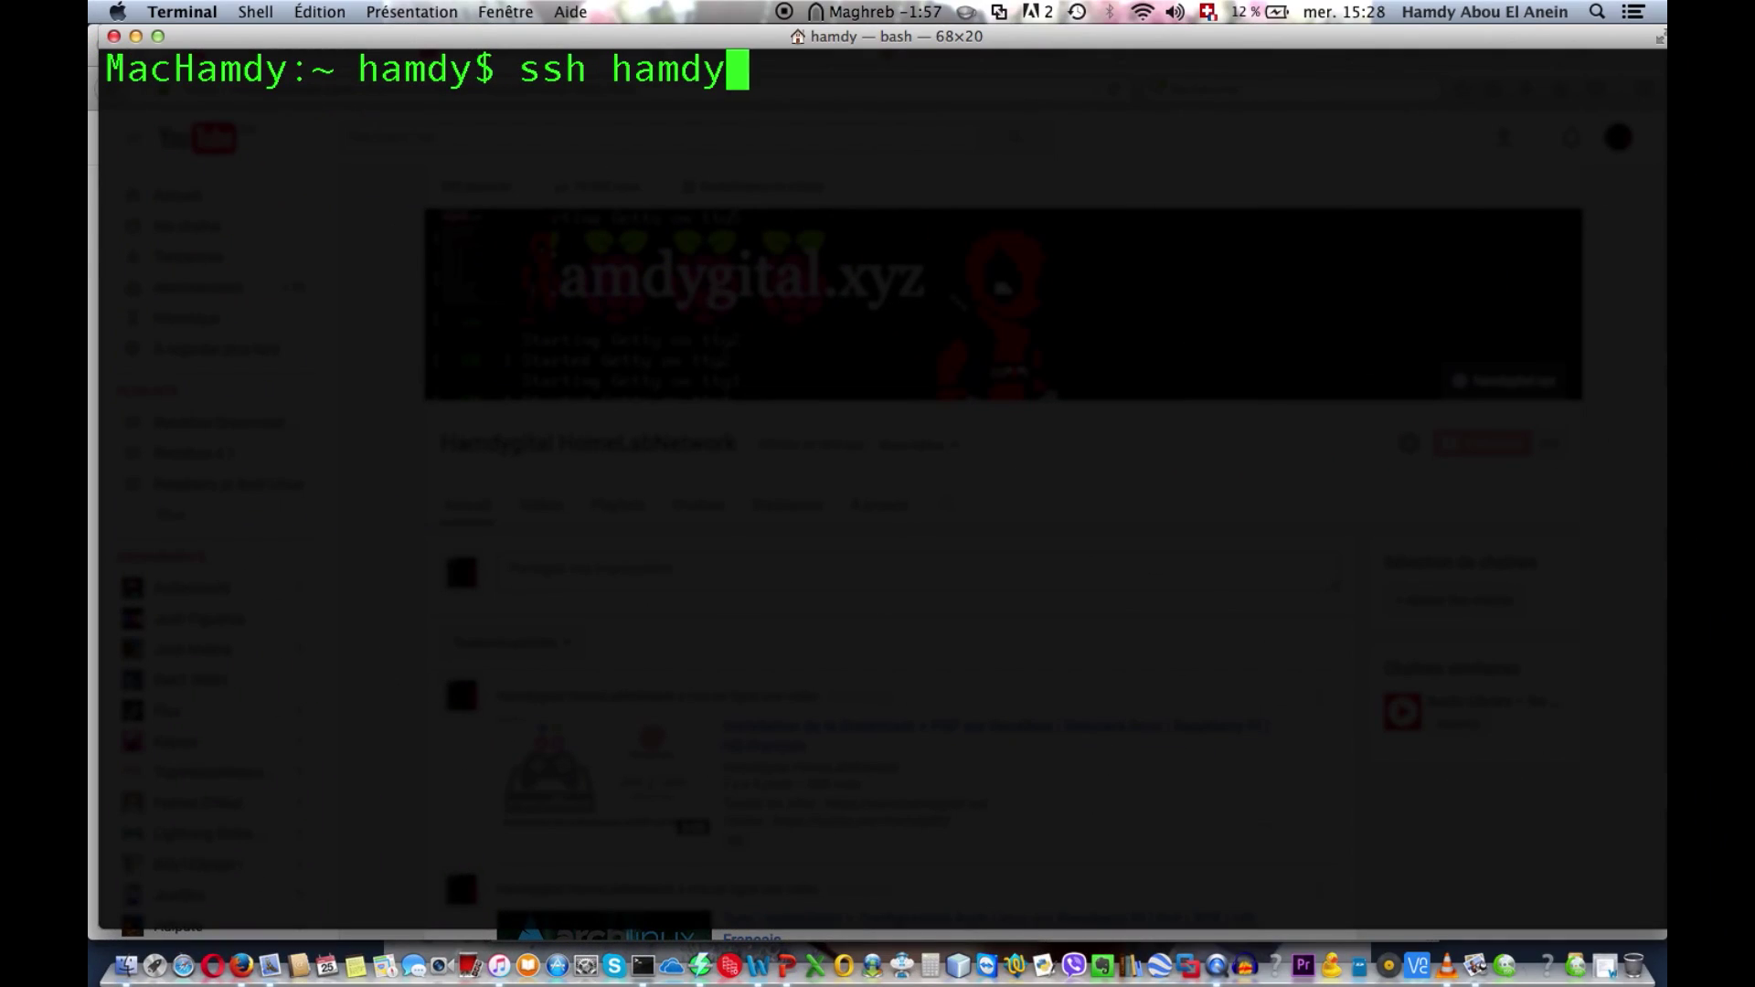
type("@192.")
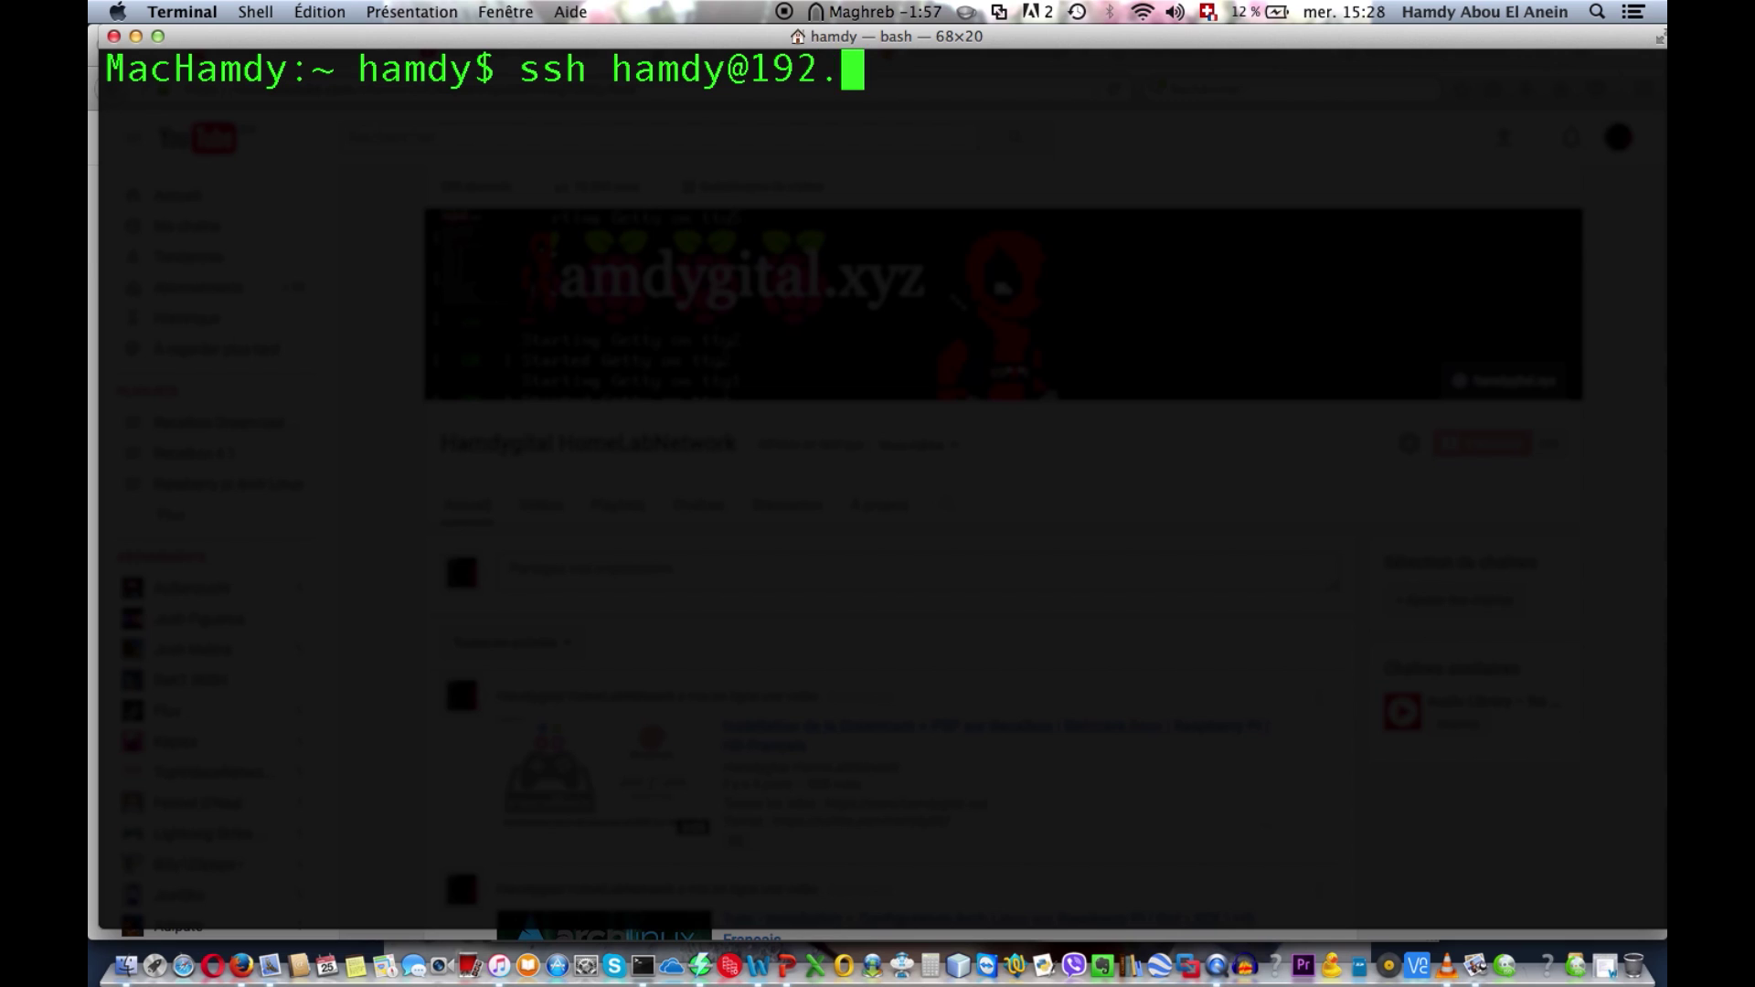
type("168.1.114")
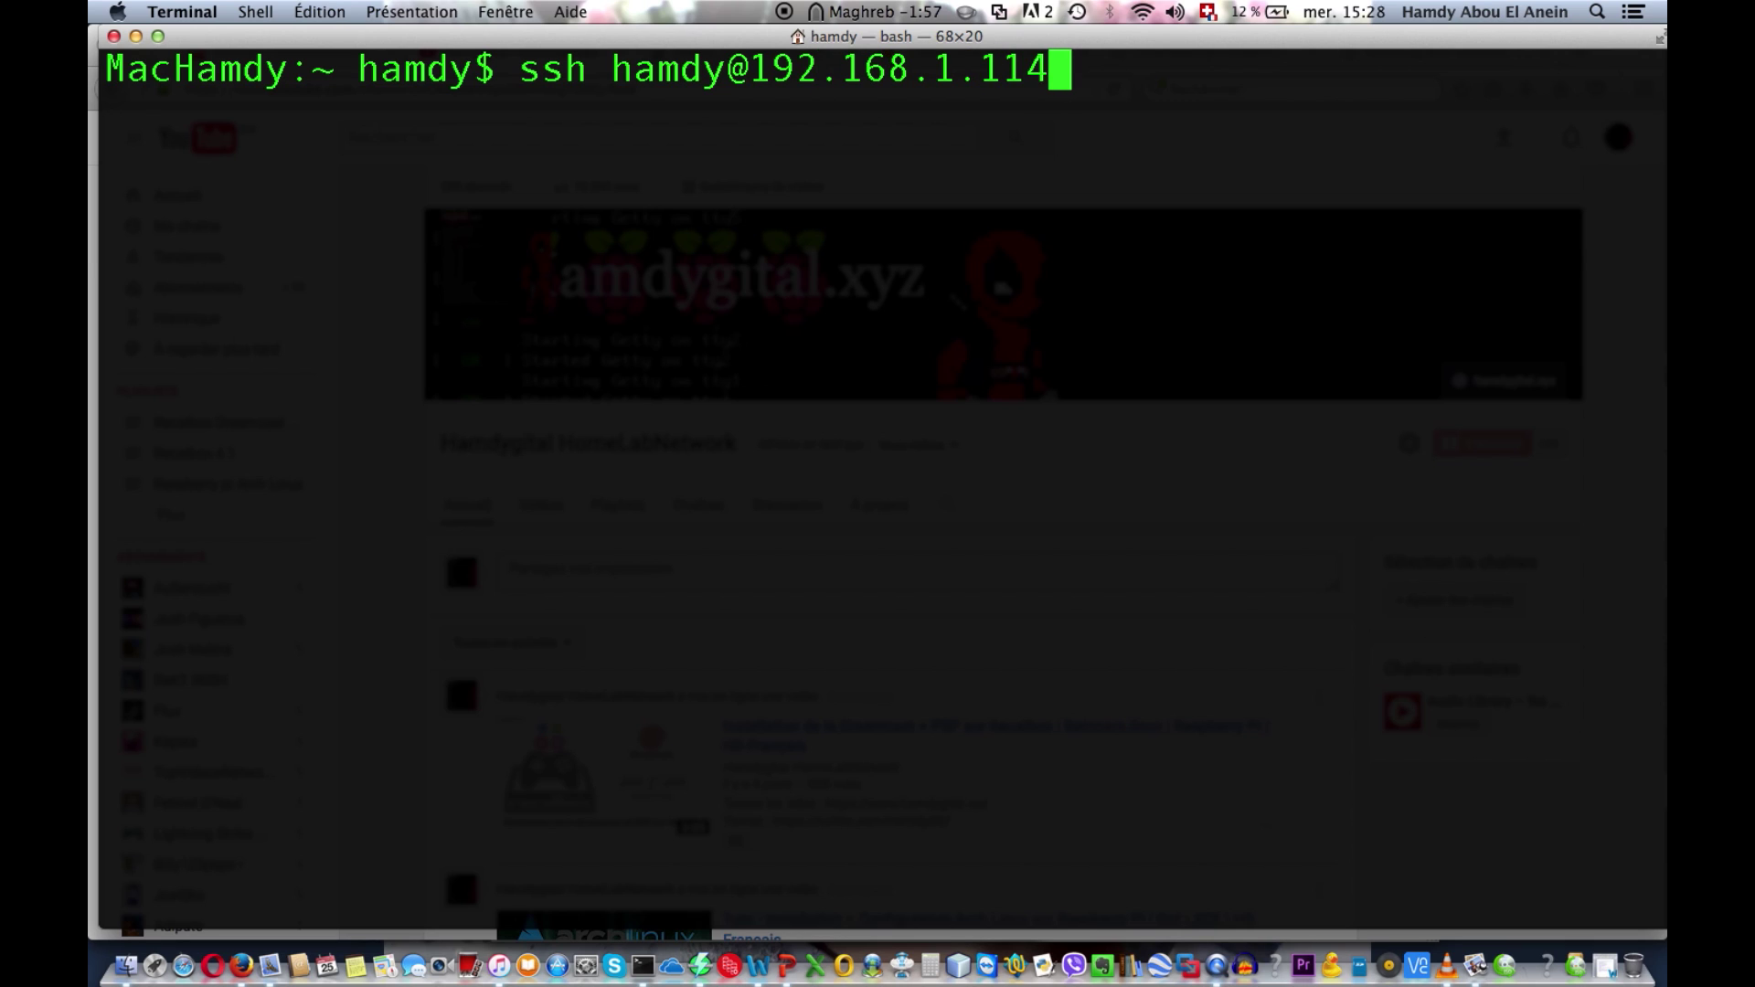
key("Return")
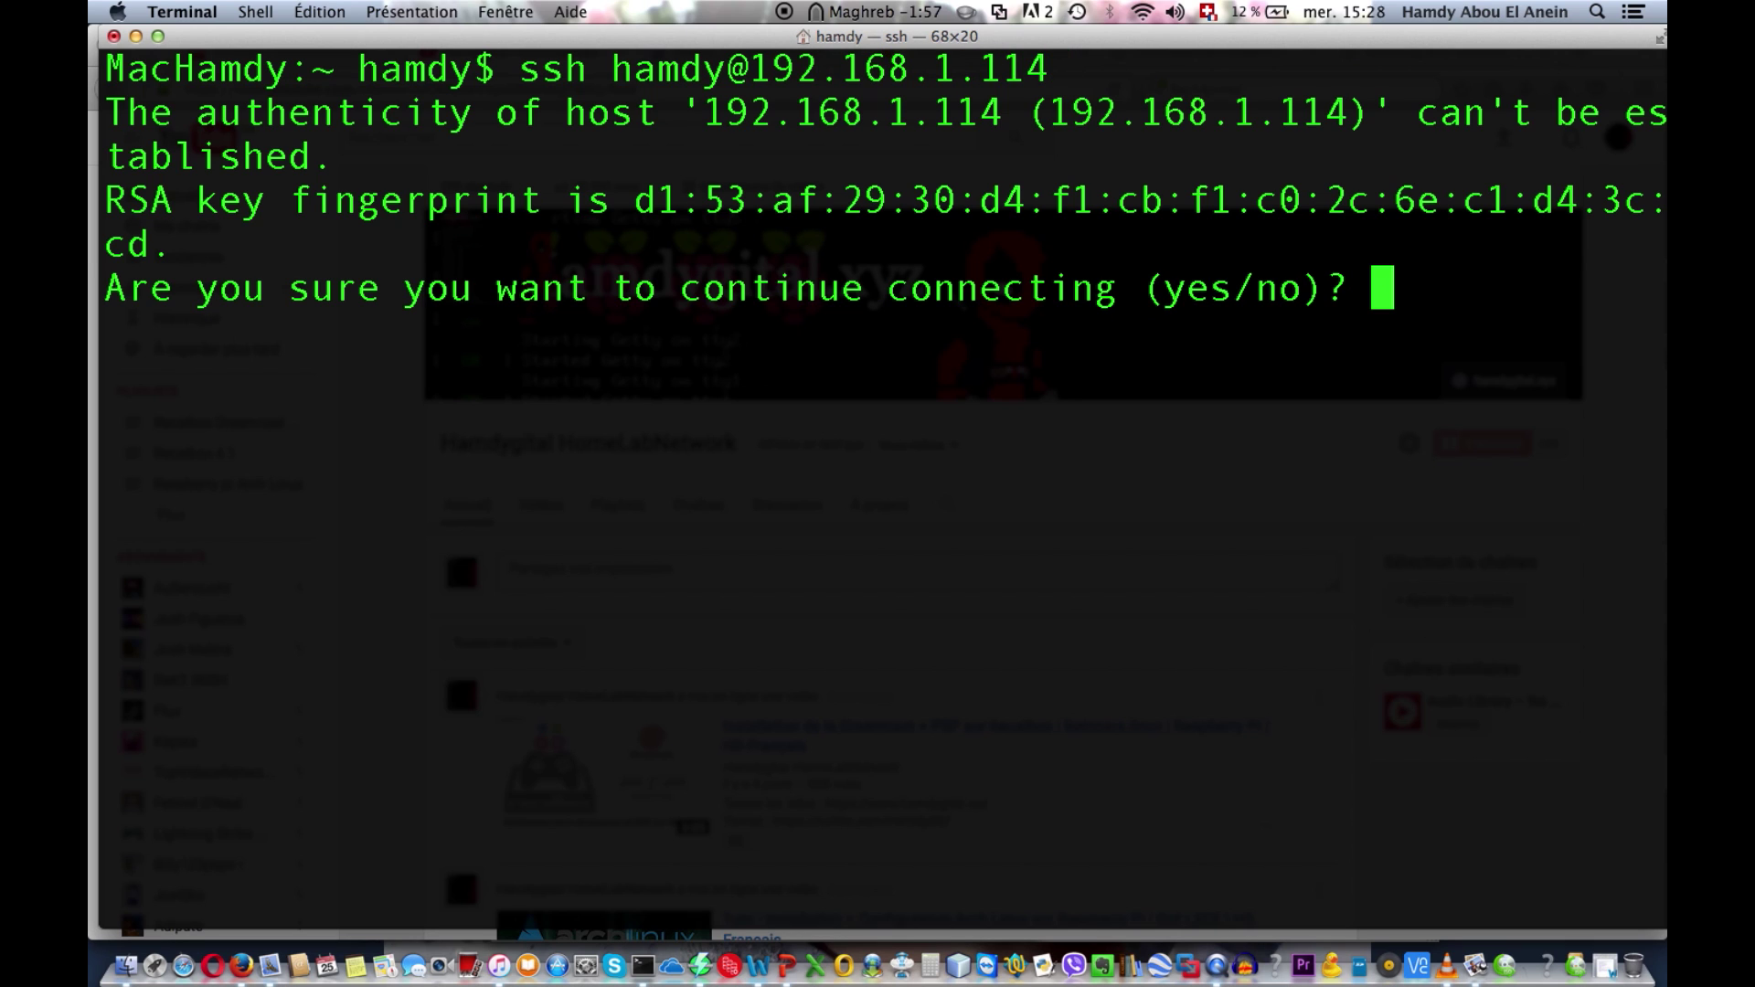
type("yes")
key("Return")
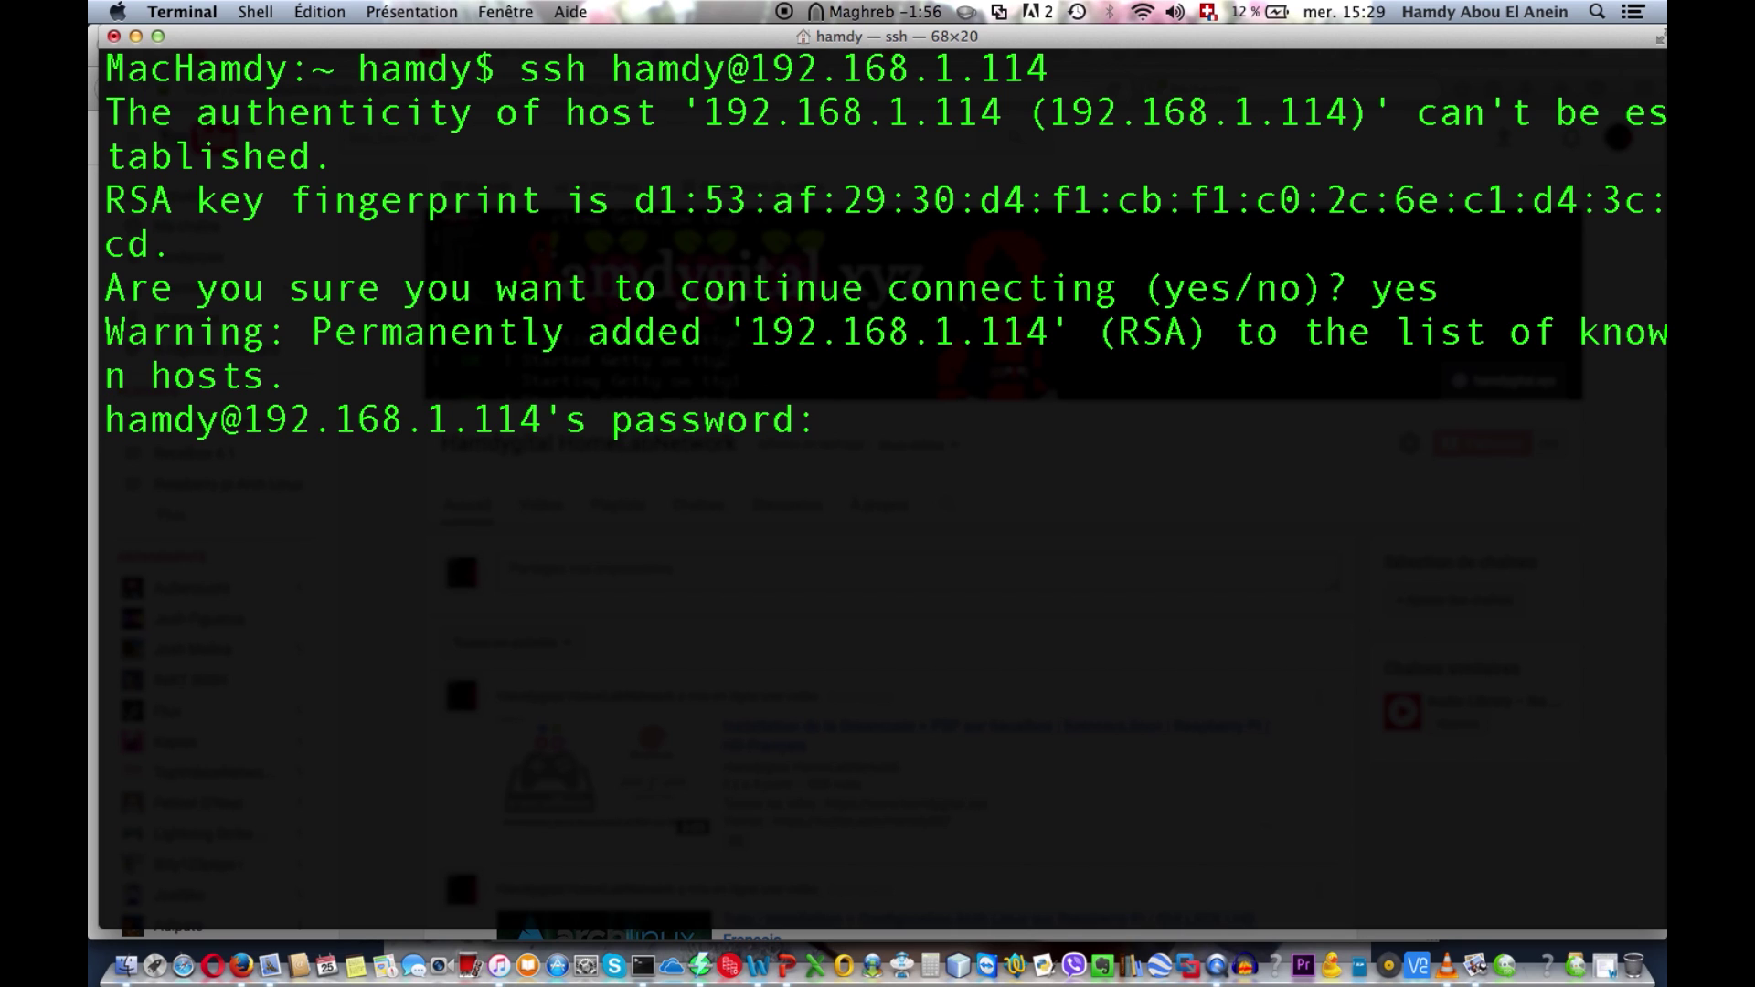
key("Return")
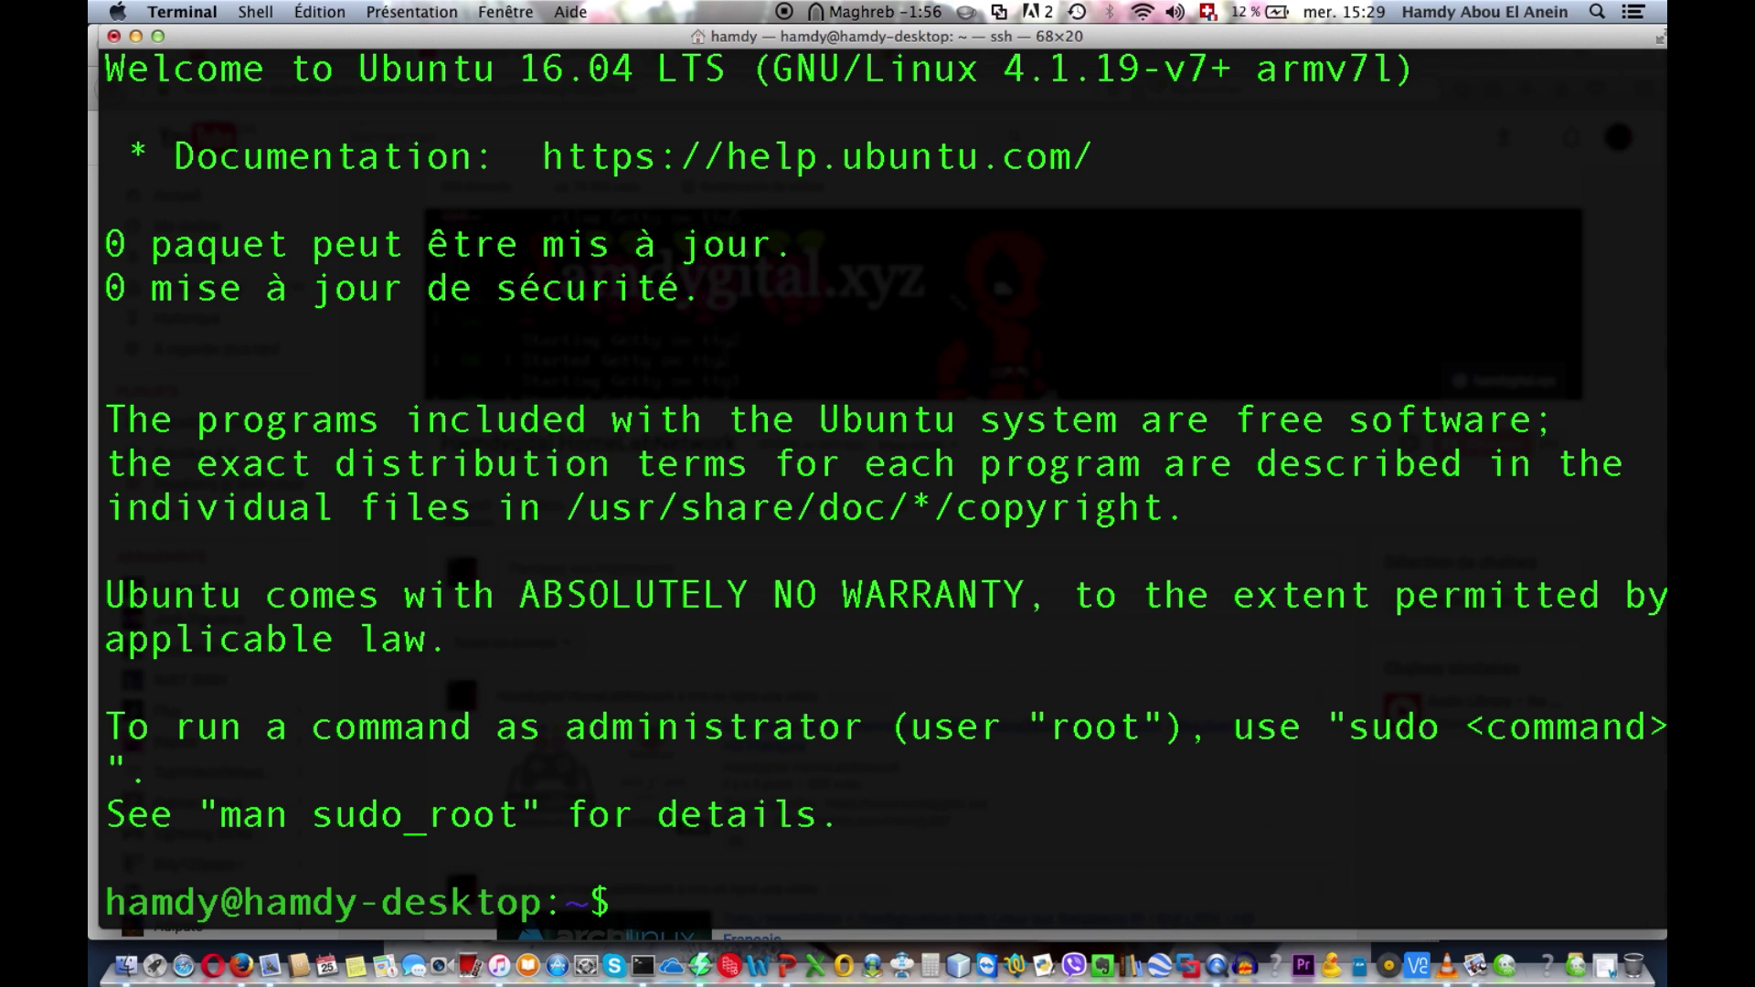
Install the tightvncserver package with sudo apt-get, entering the account password for sudo
type("sudo apt")
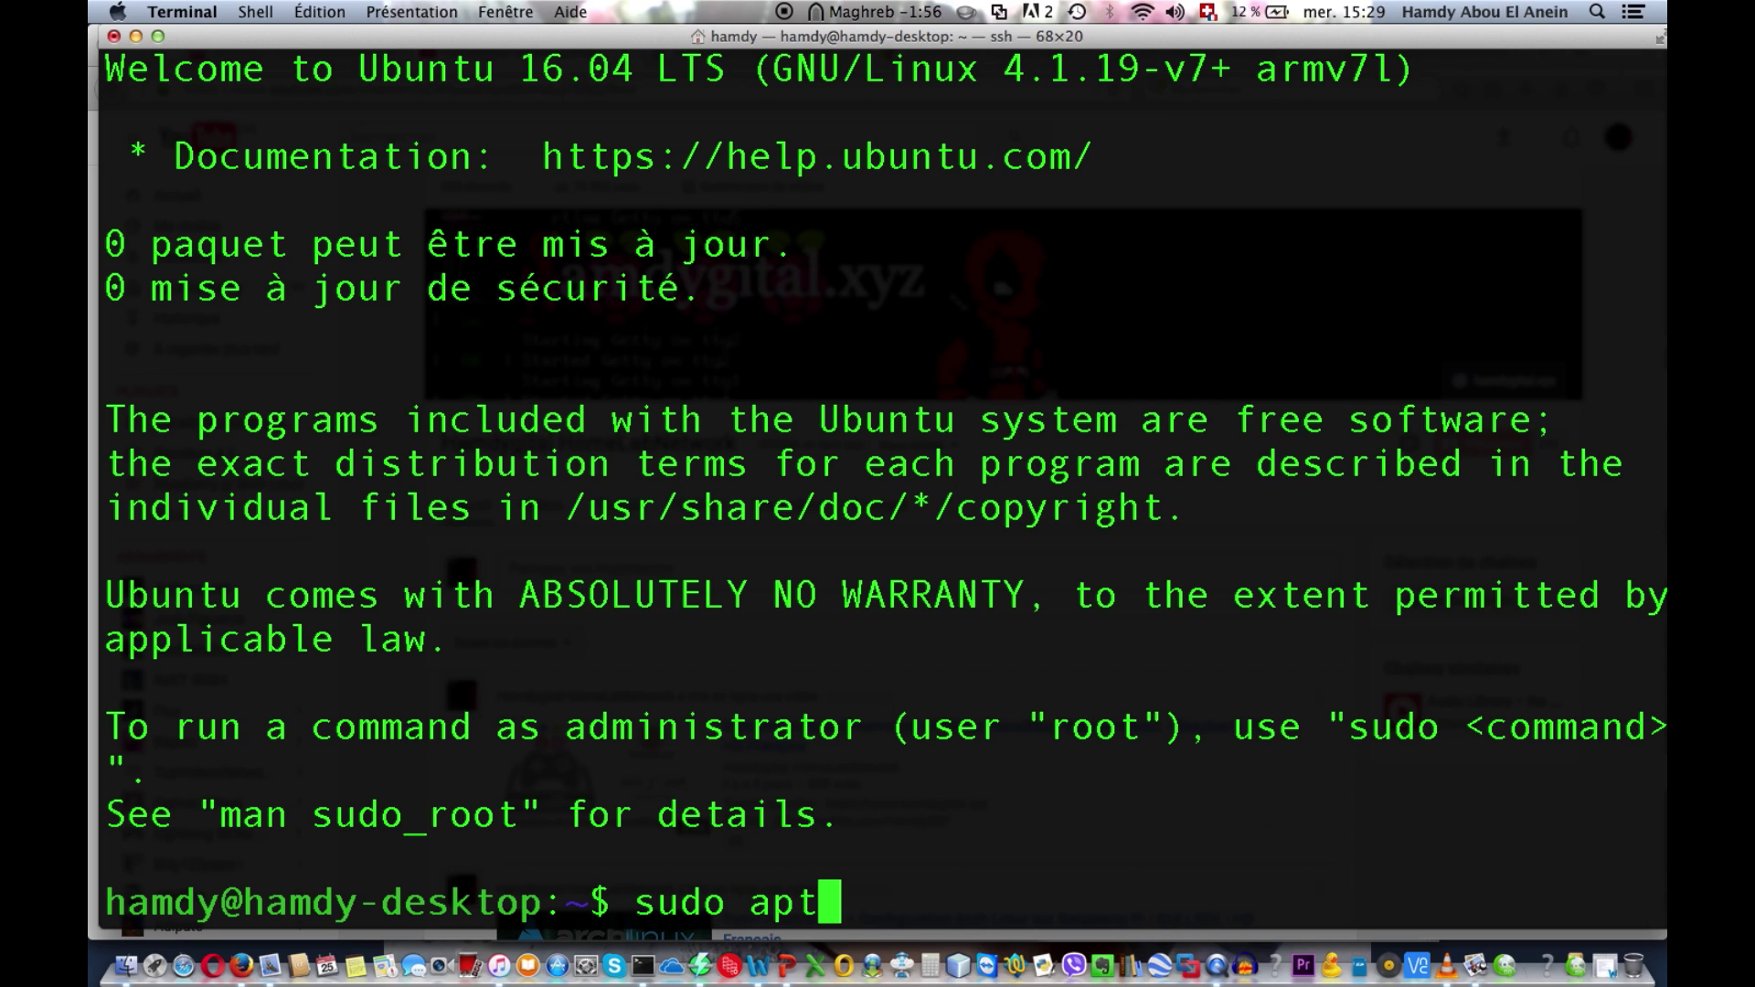
type("-get instal")
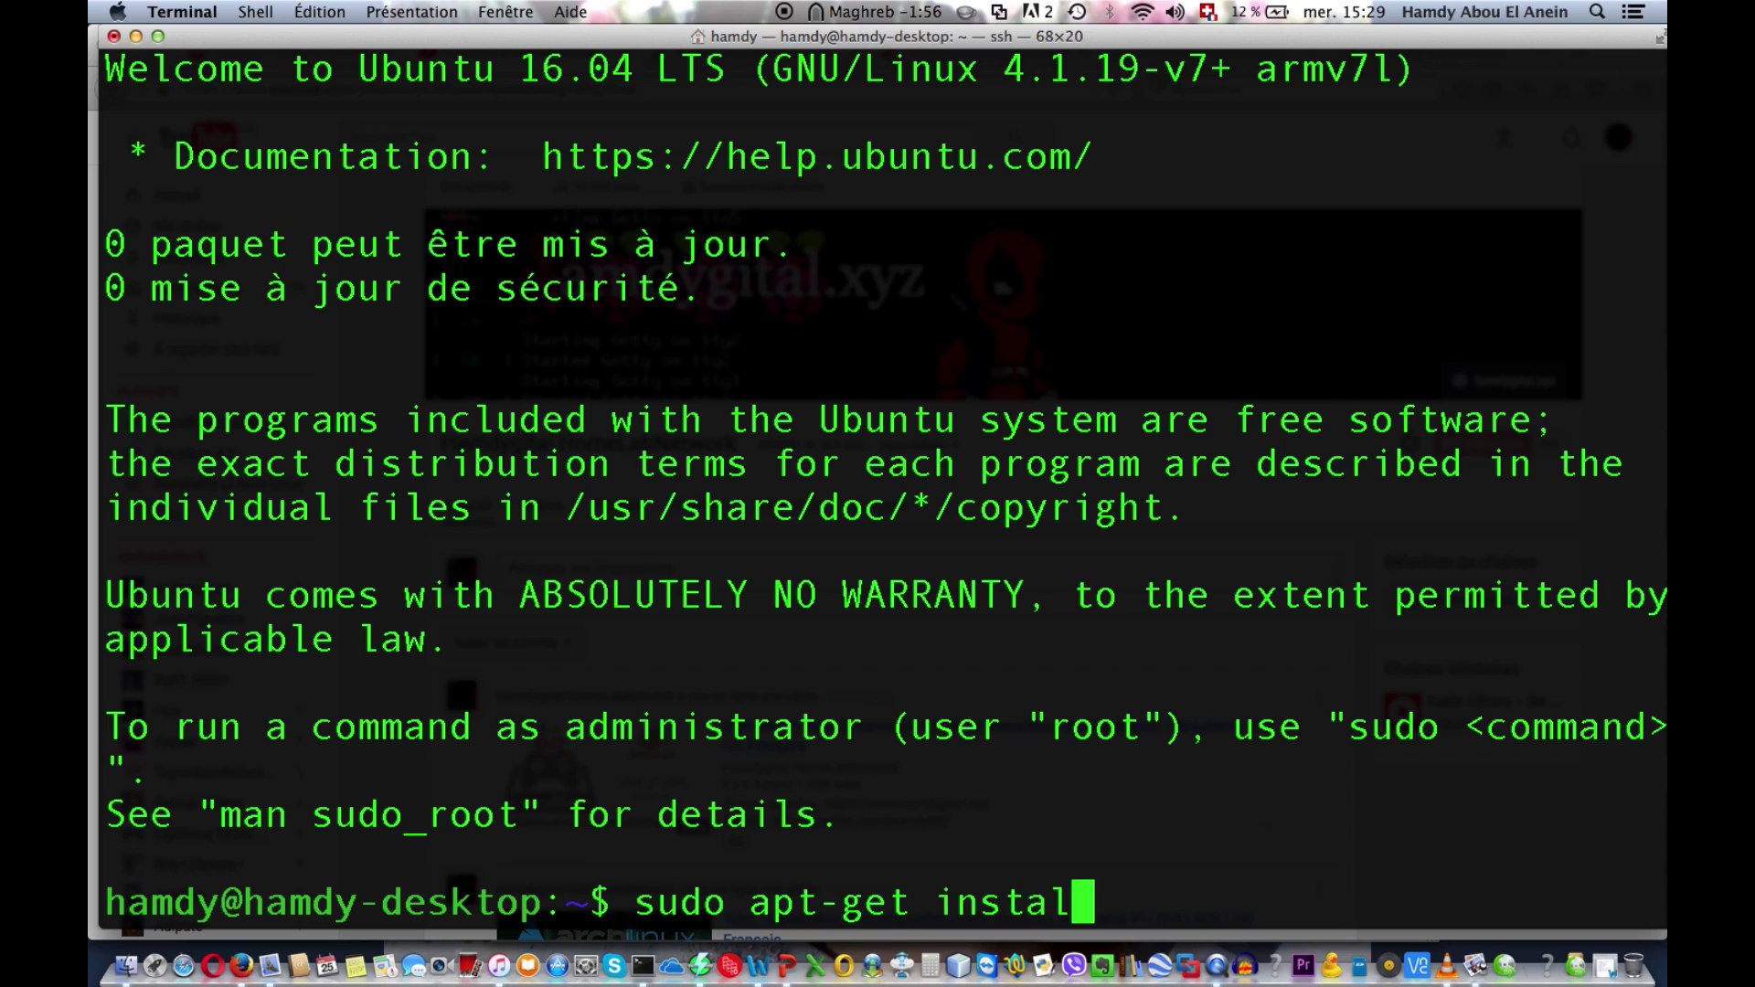
type("l tight")
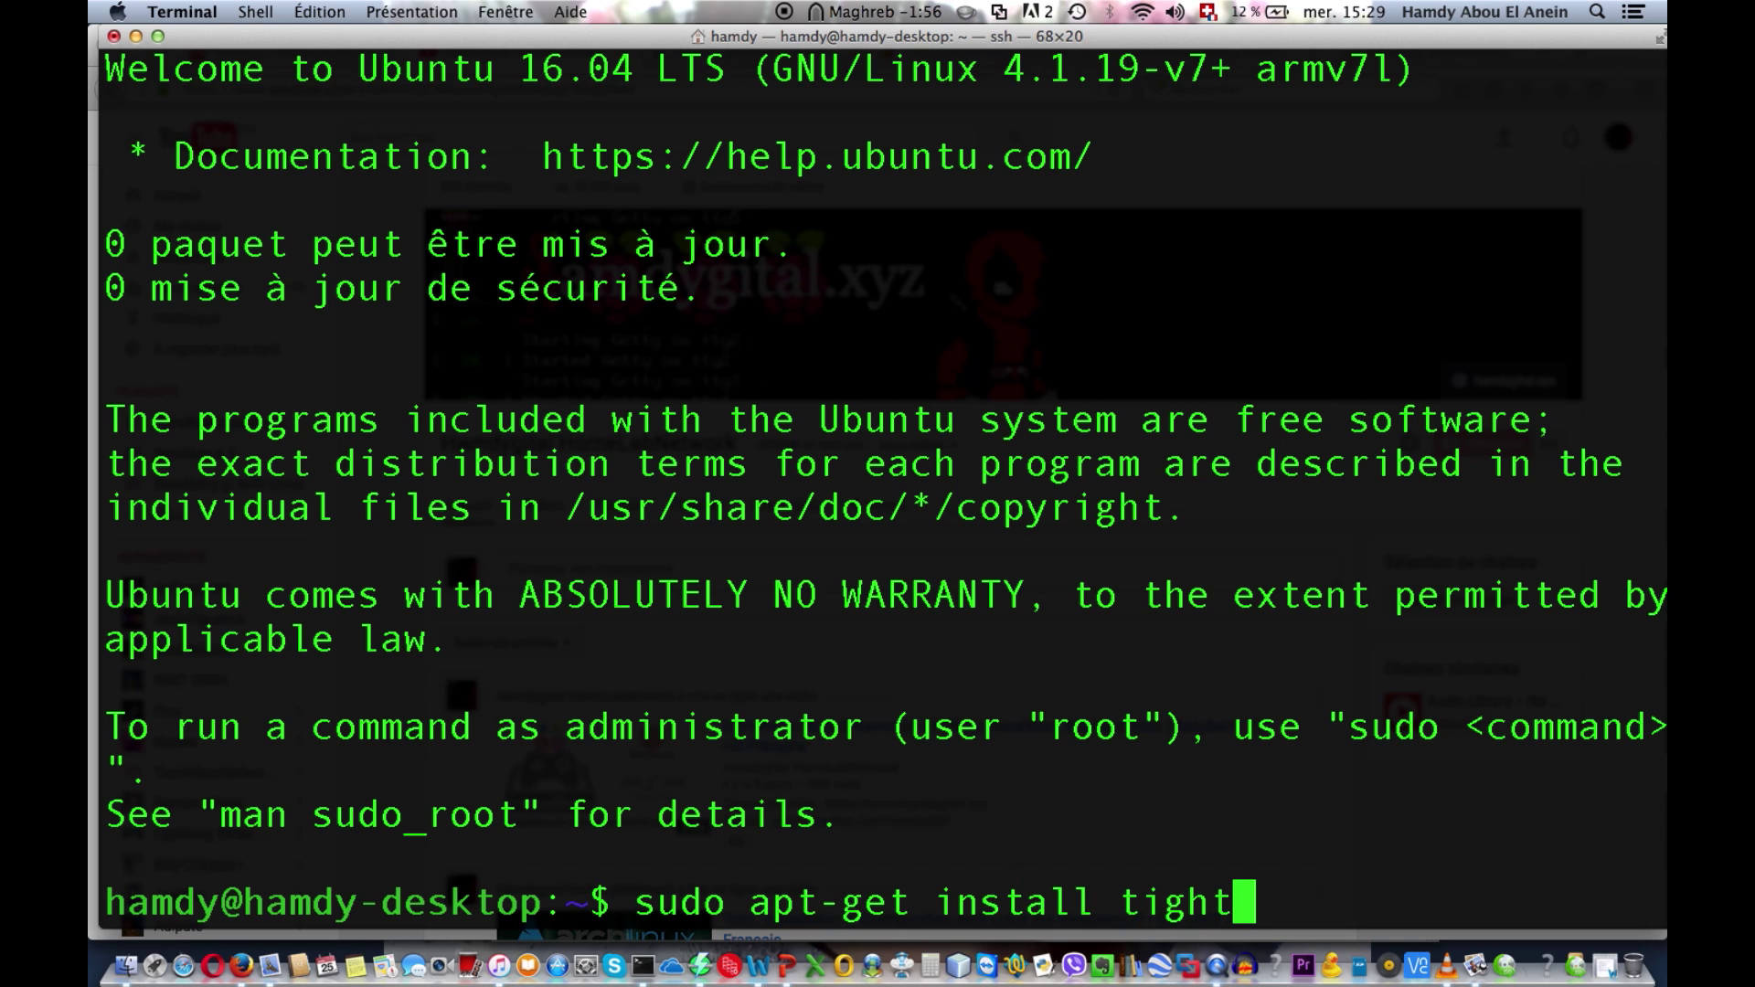
type("vncserver")
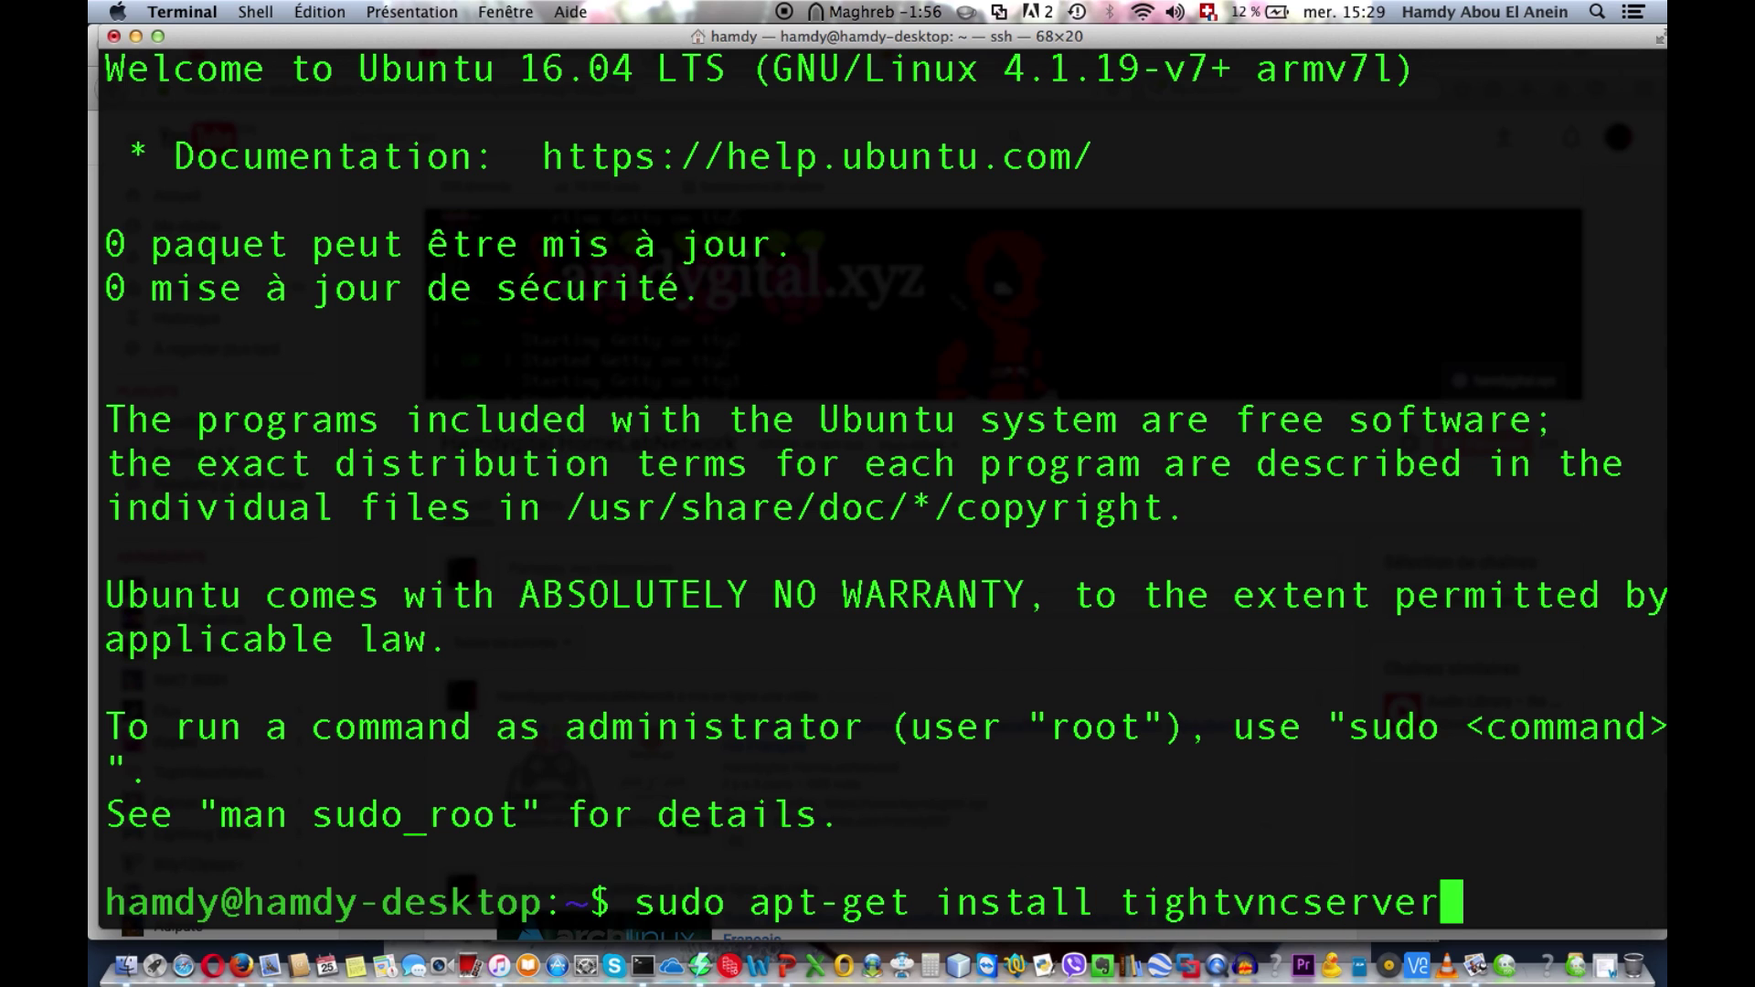
key("Return")
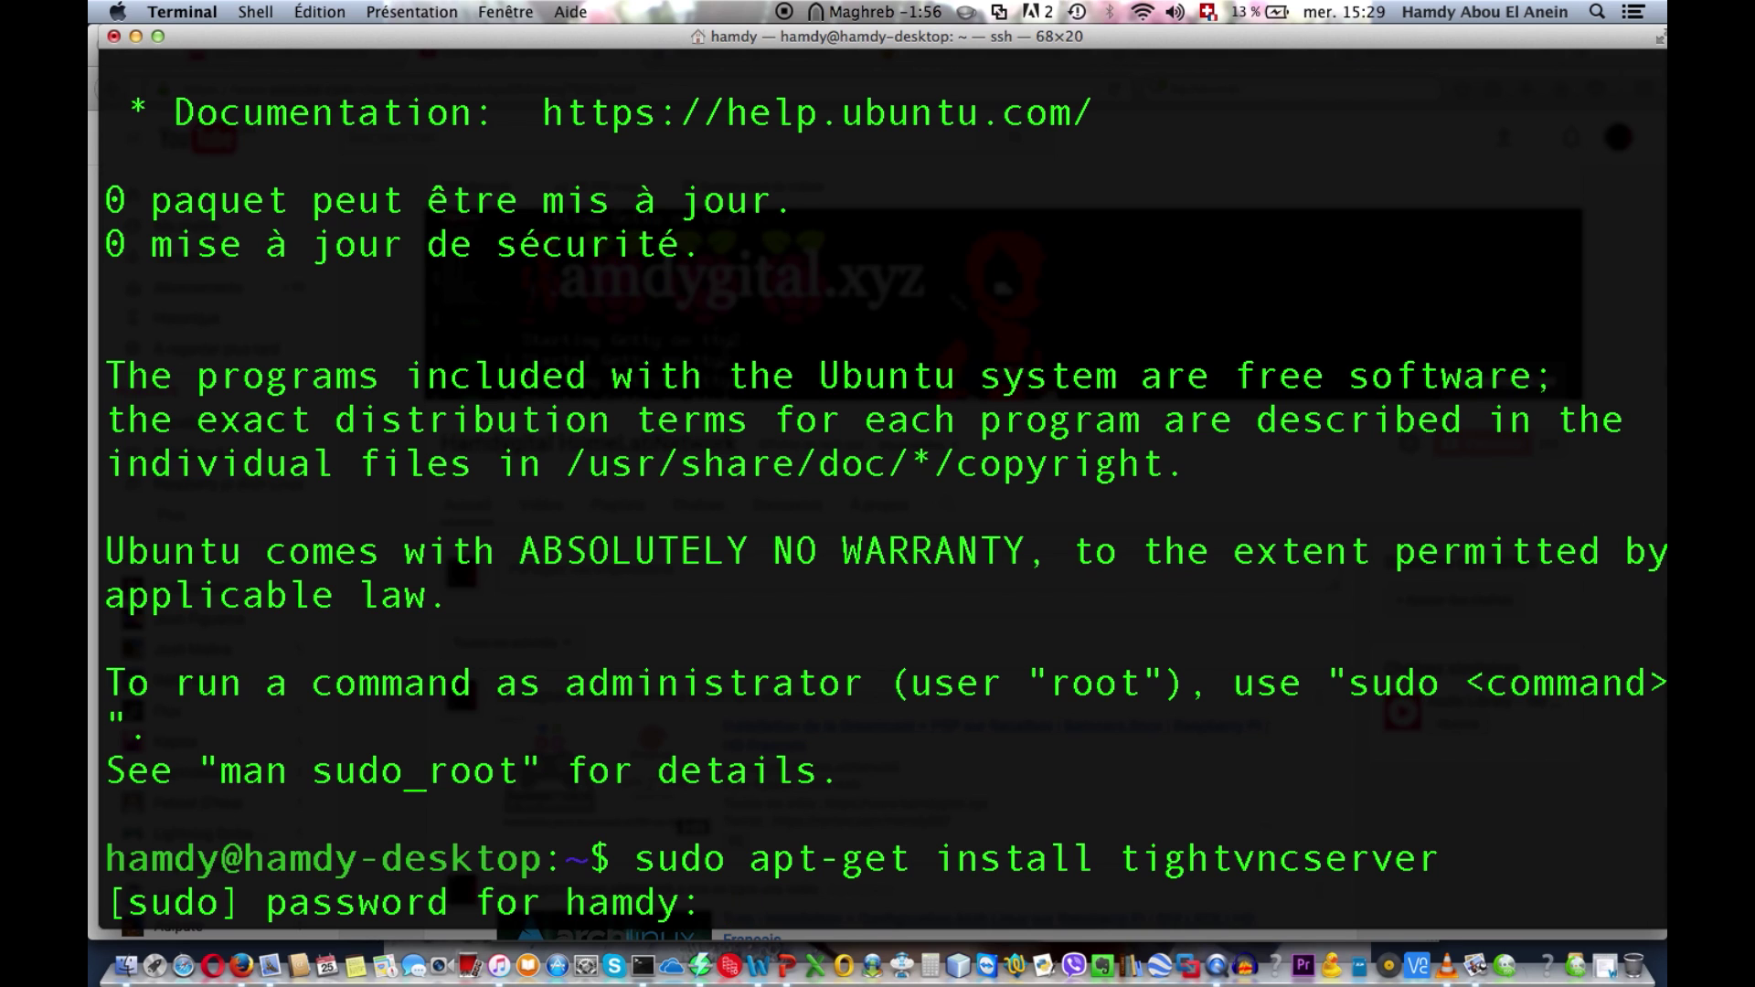
key("Return")
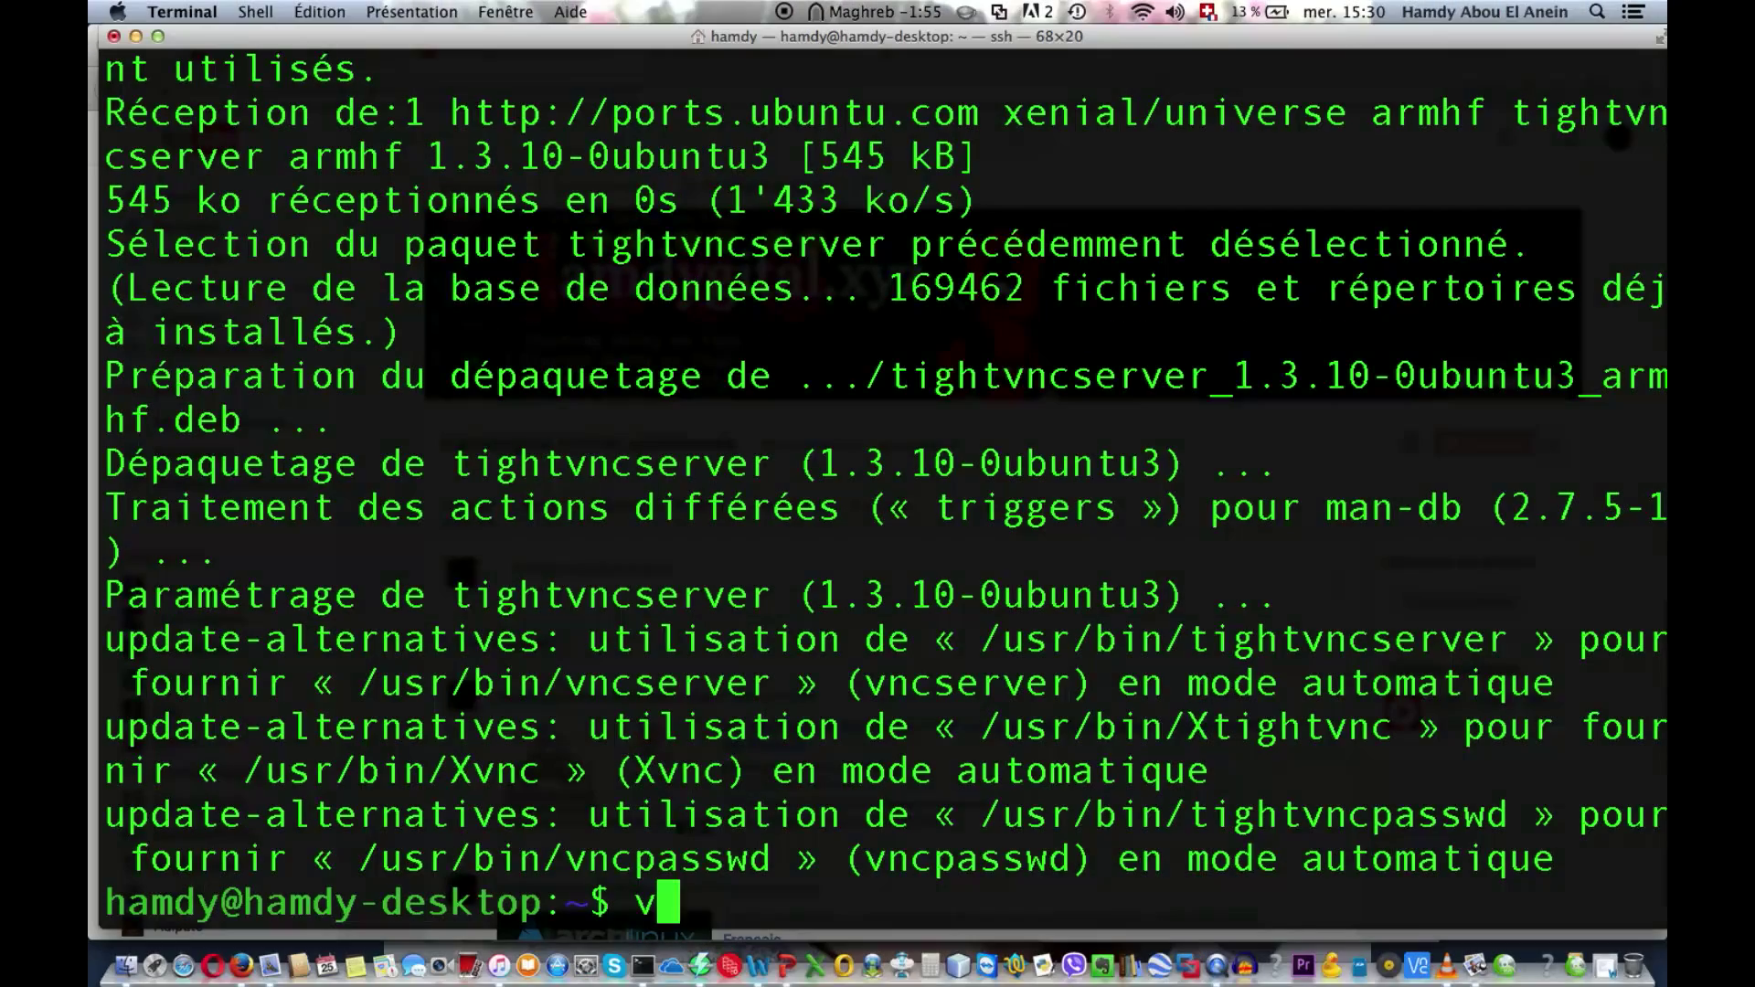
Start vncserver, enter and verify a desktop access password, and decline the view-only password
type("nc")
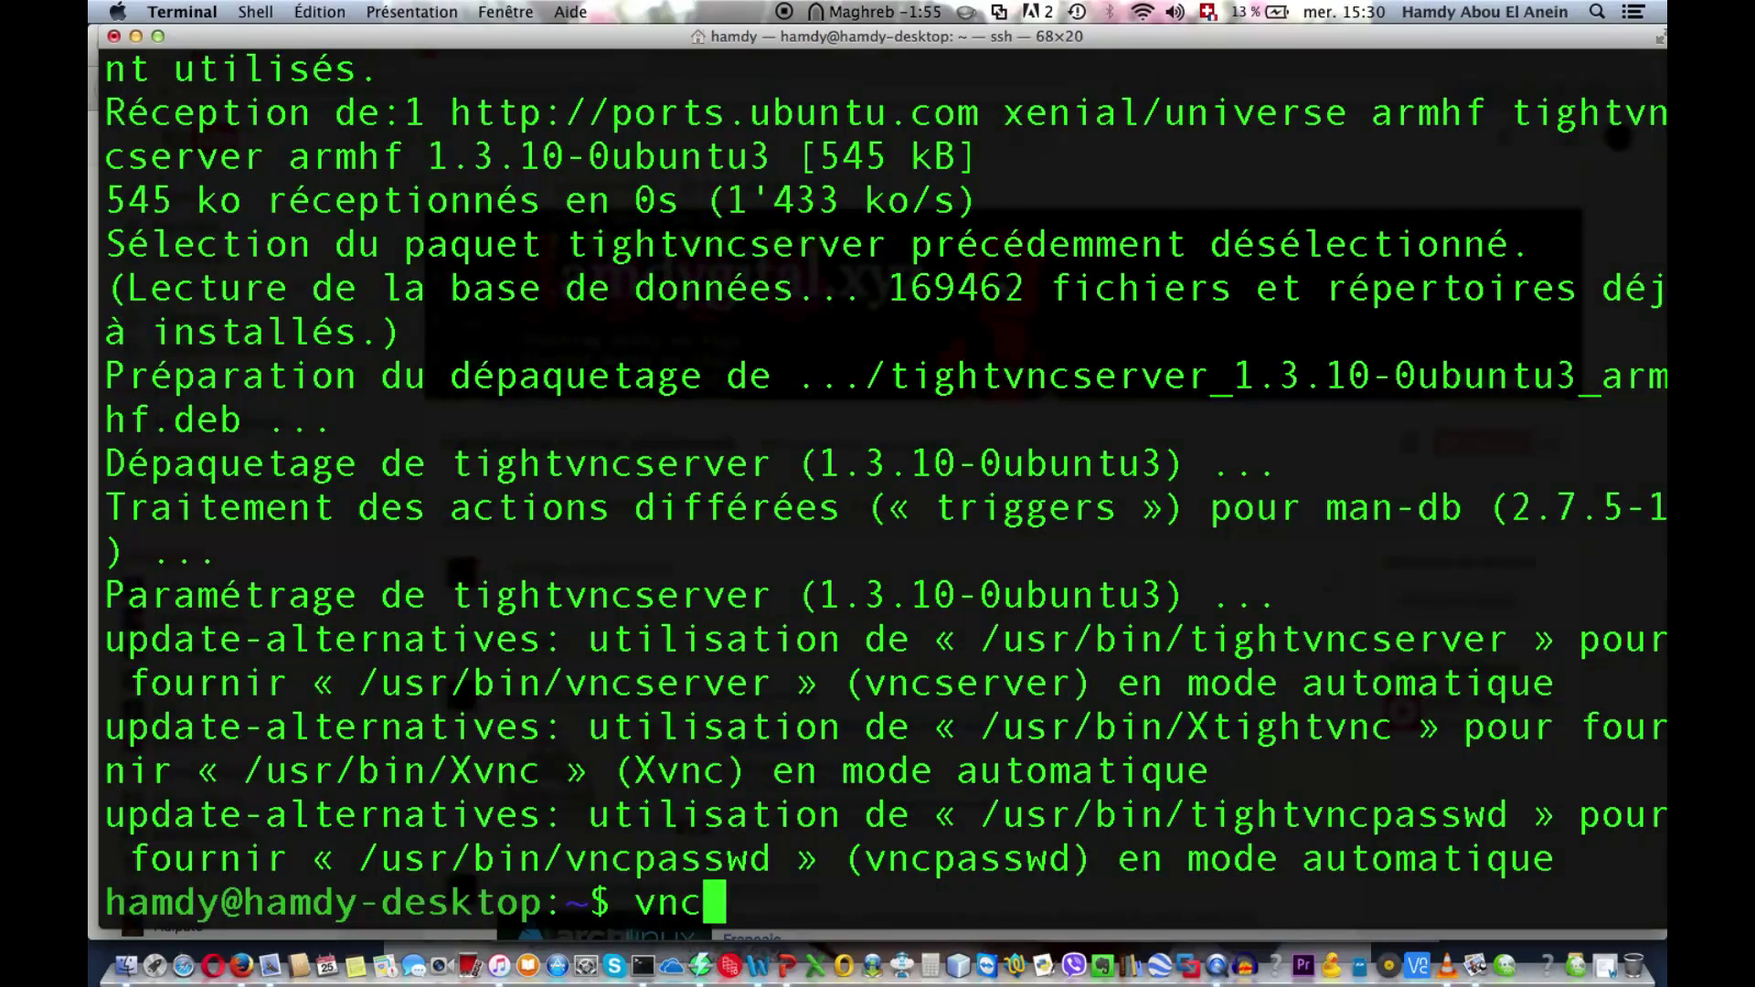
type("server")
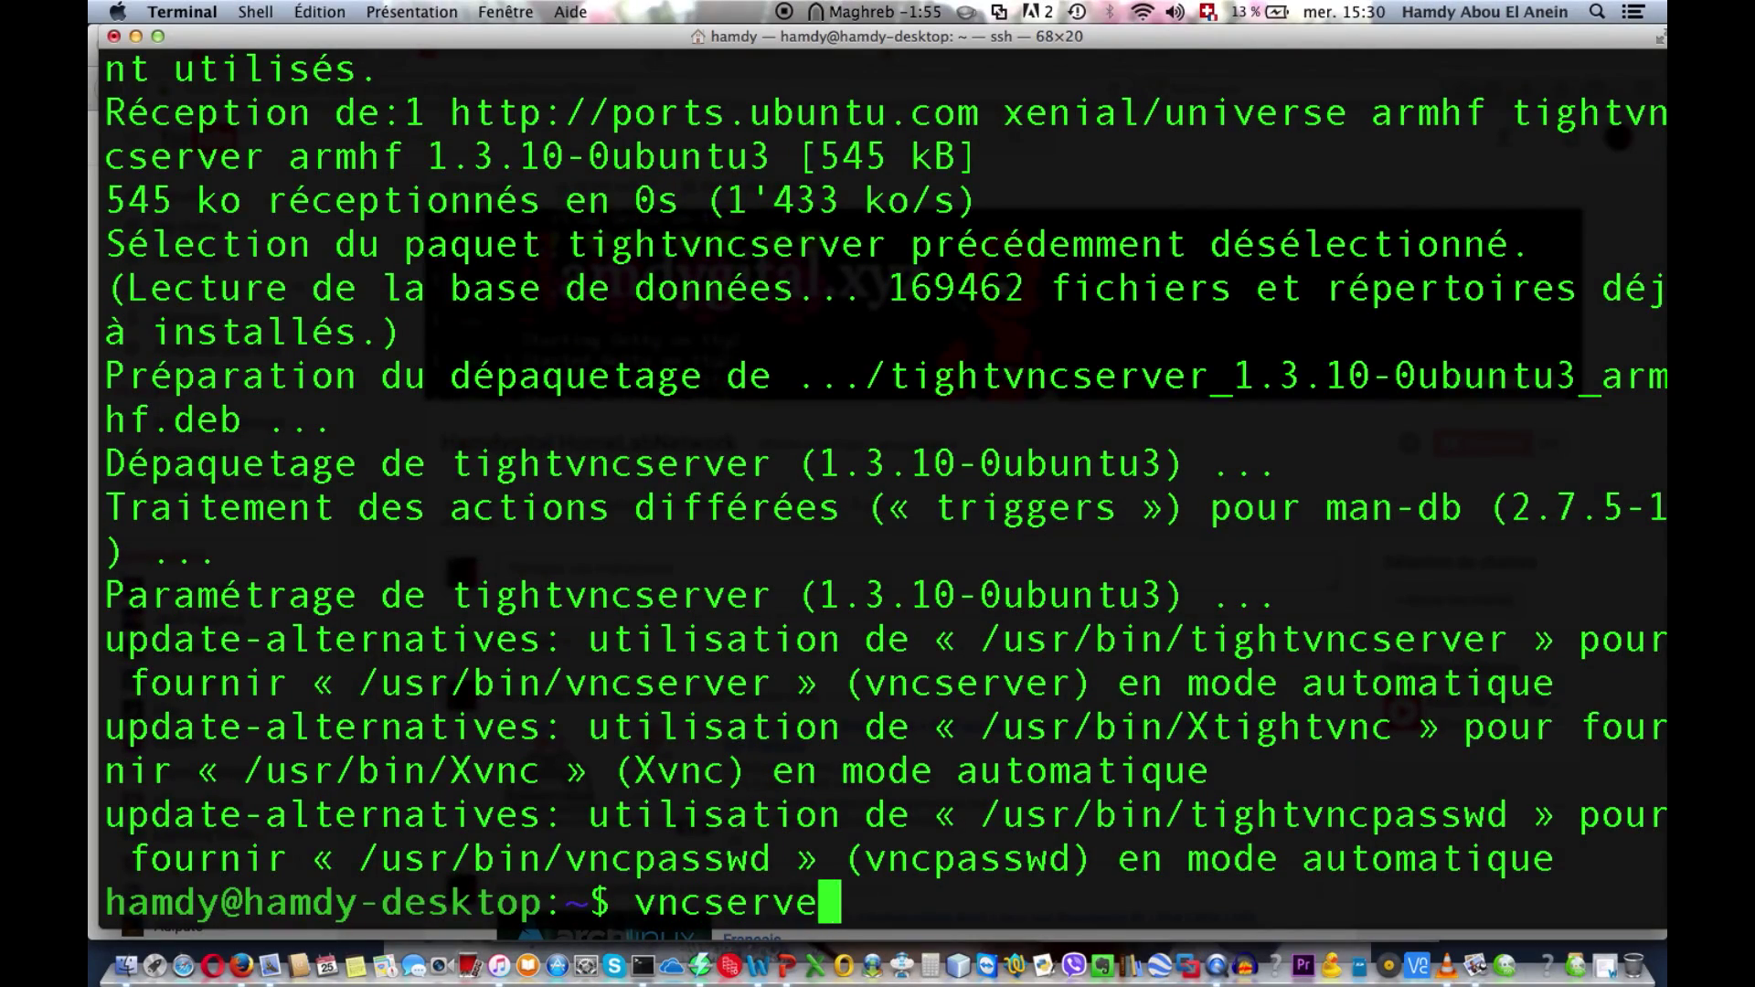
key("Return")
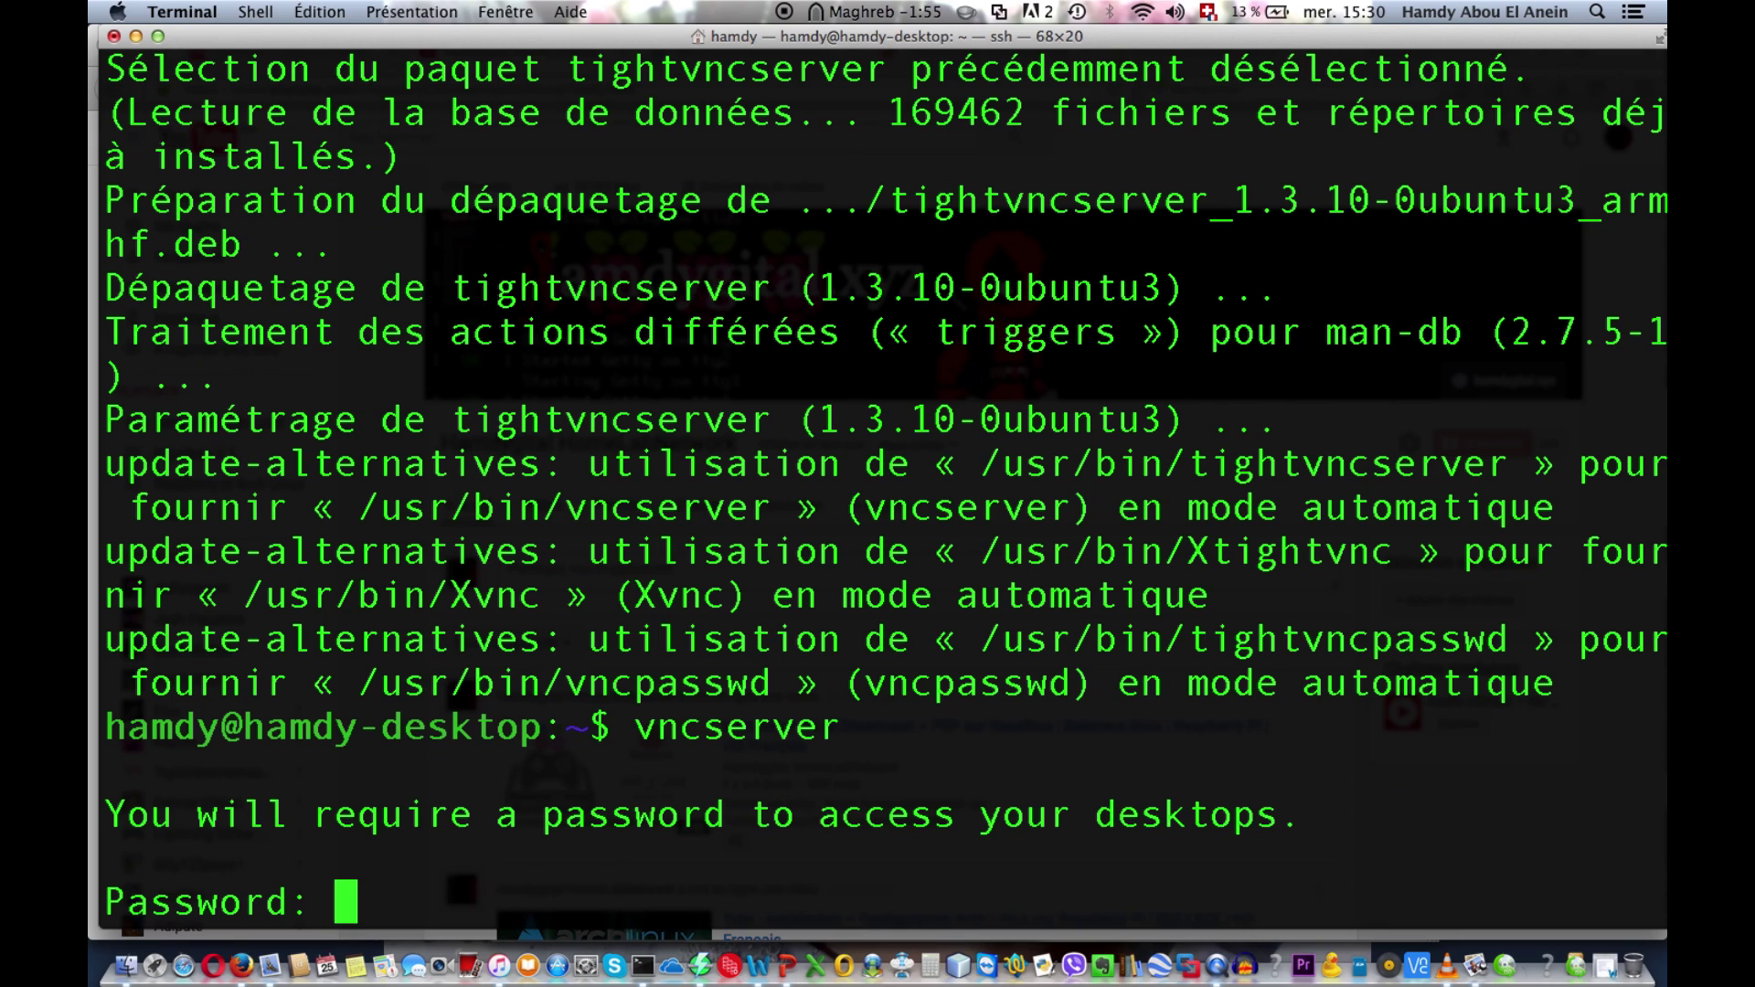
key("Return")
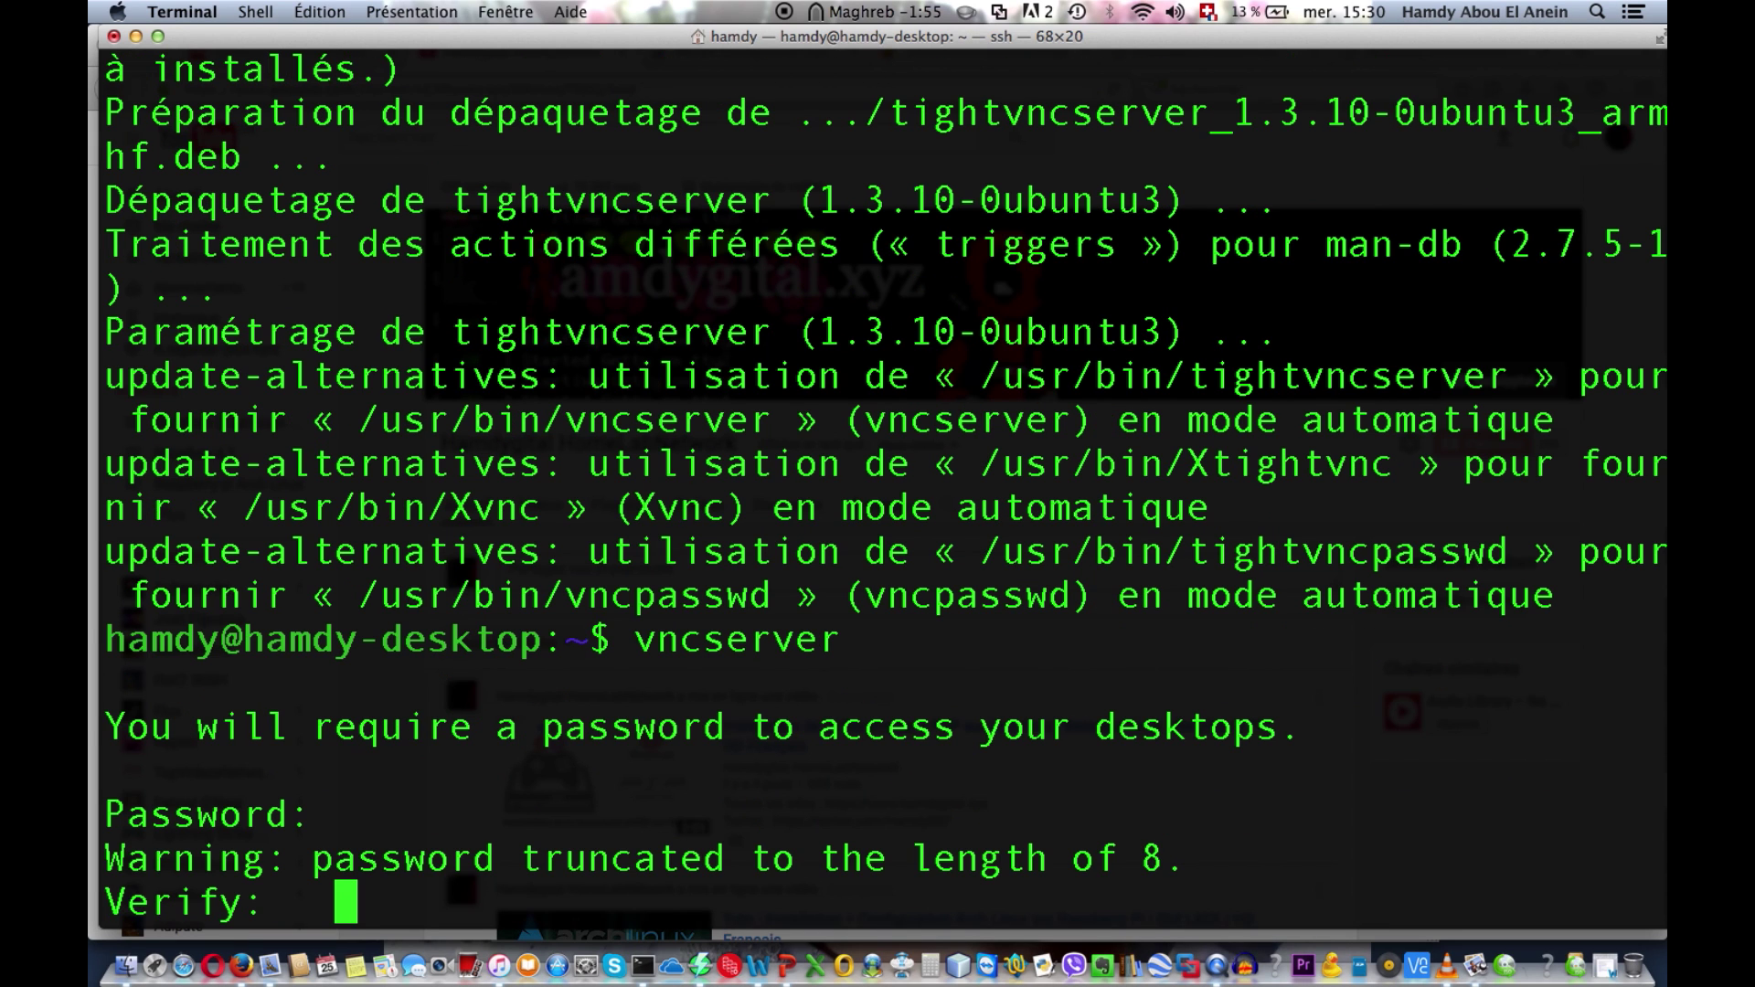
key("Return")
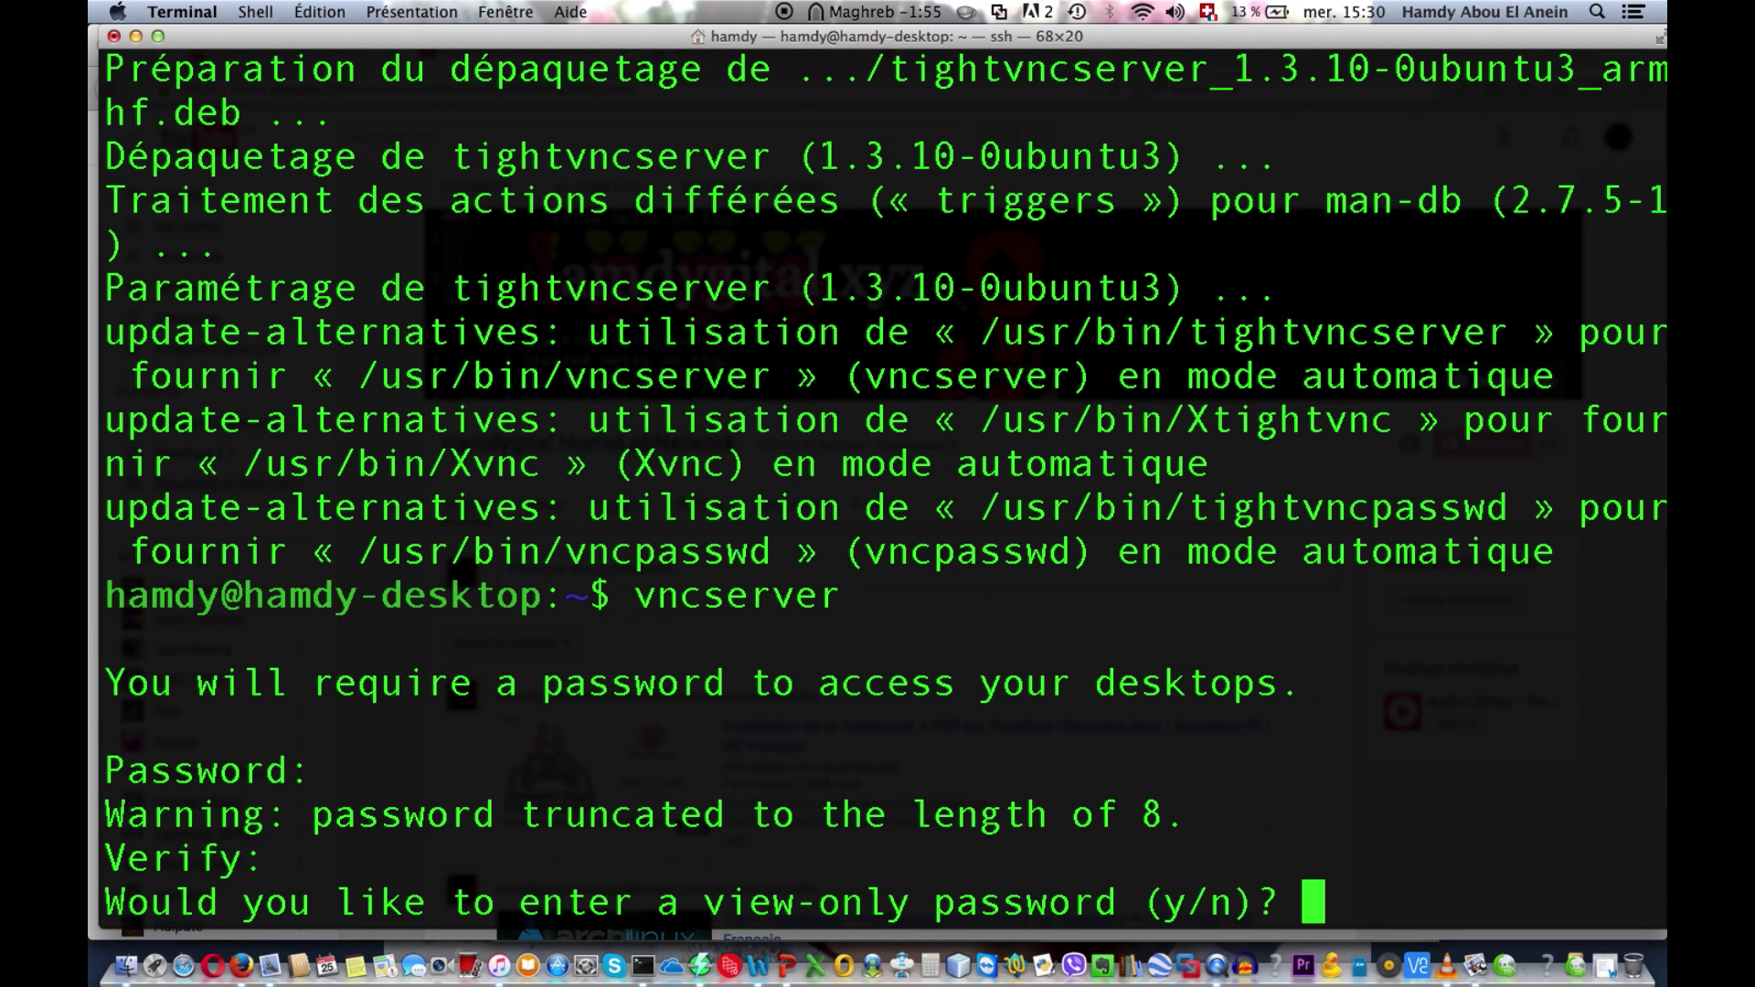
type("n")
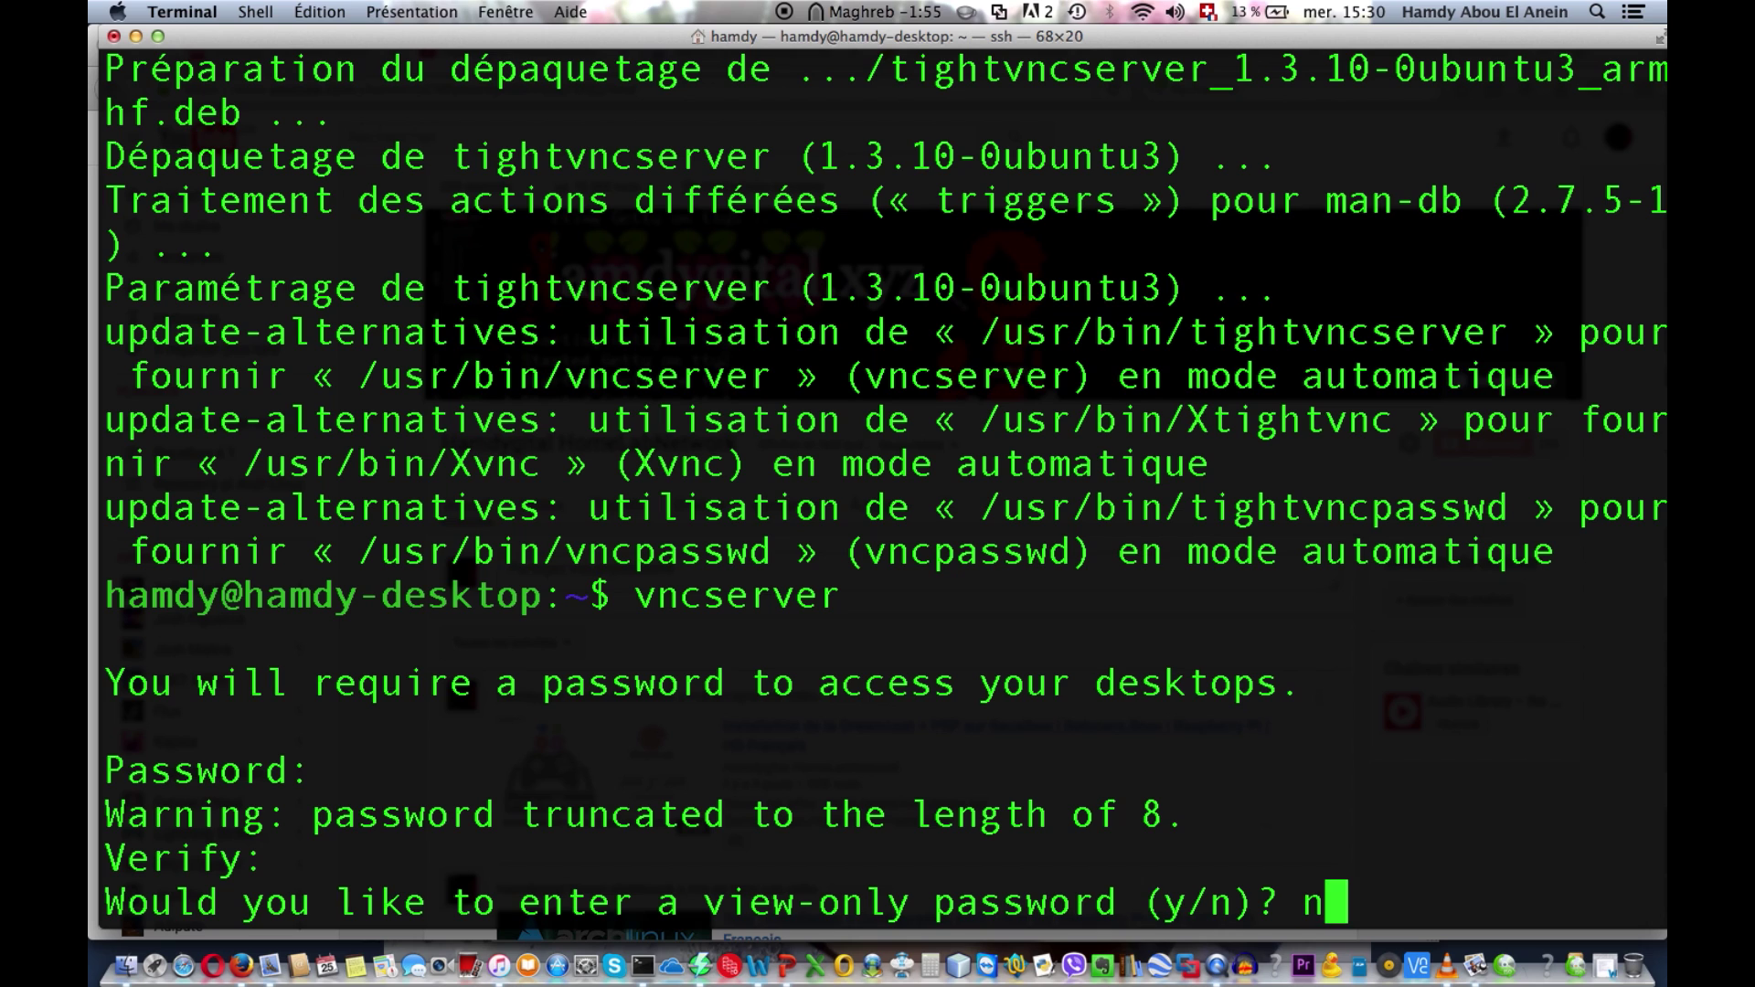
key("Return")
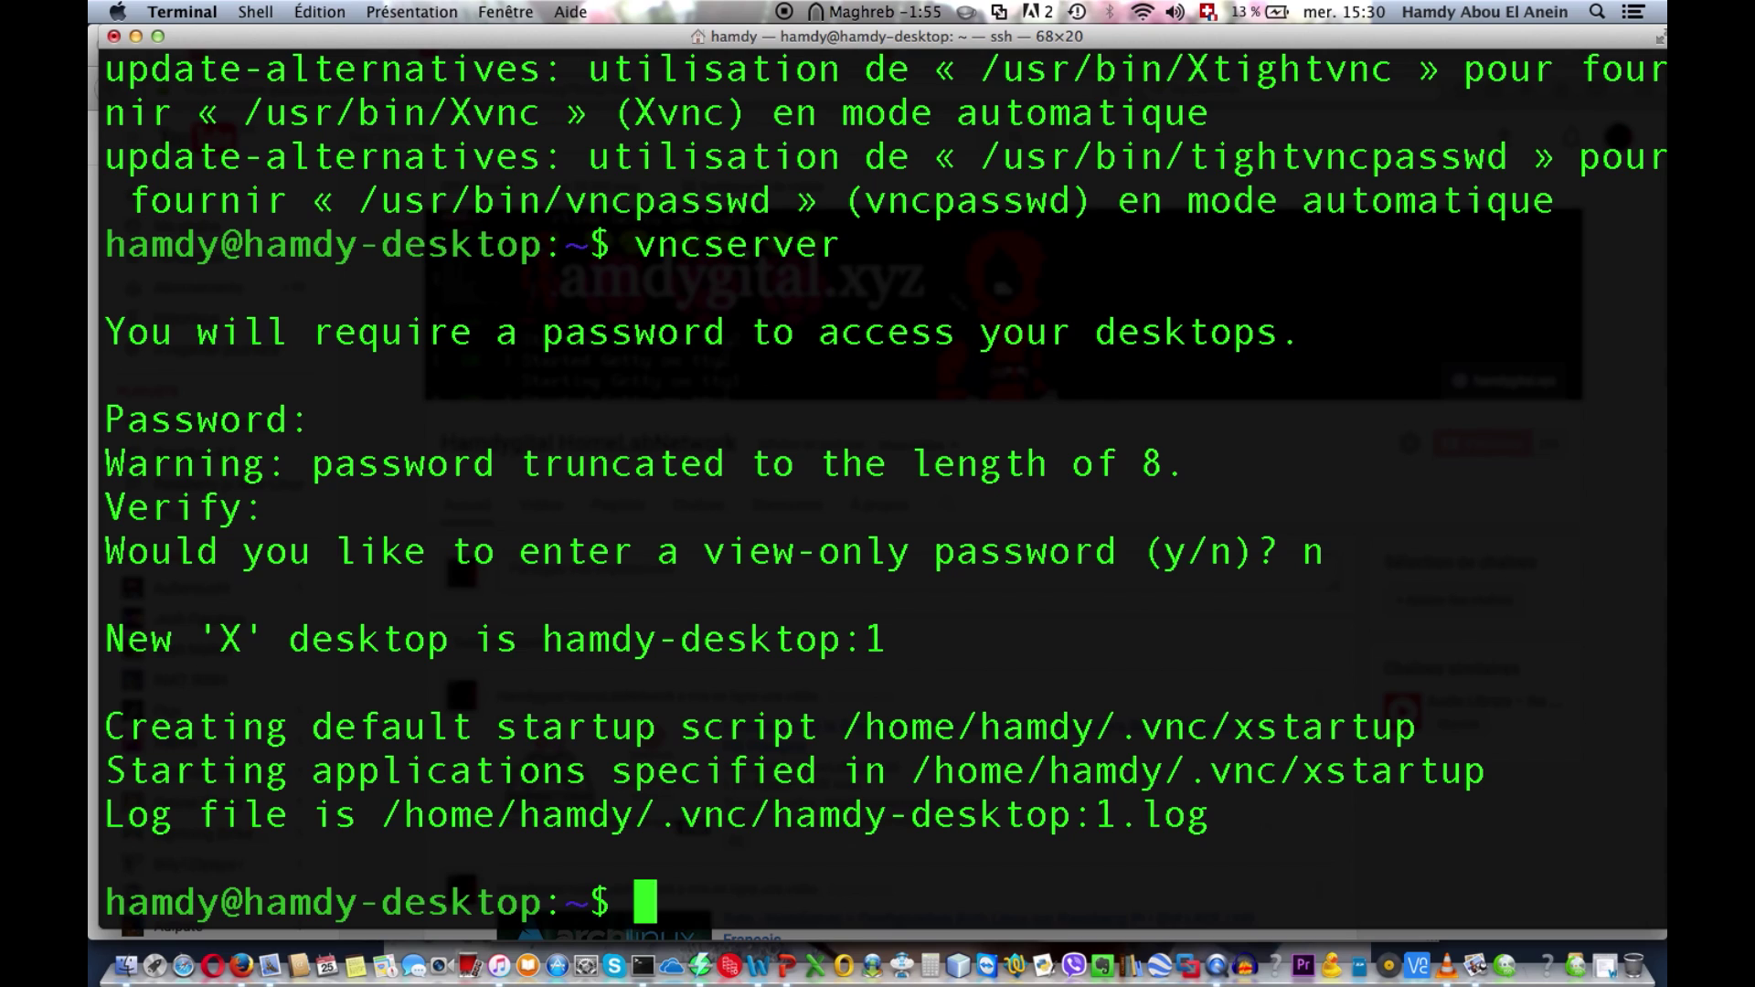
In VNC Viewer, connect to the saved server 192.168.1.114:1, accepting the unencrypted connection and entering the VNC password
left_click_drag(1072, 808, 1117, 812)
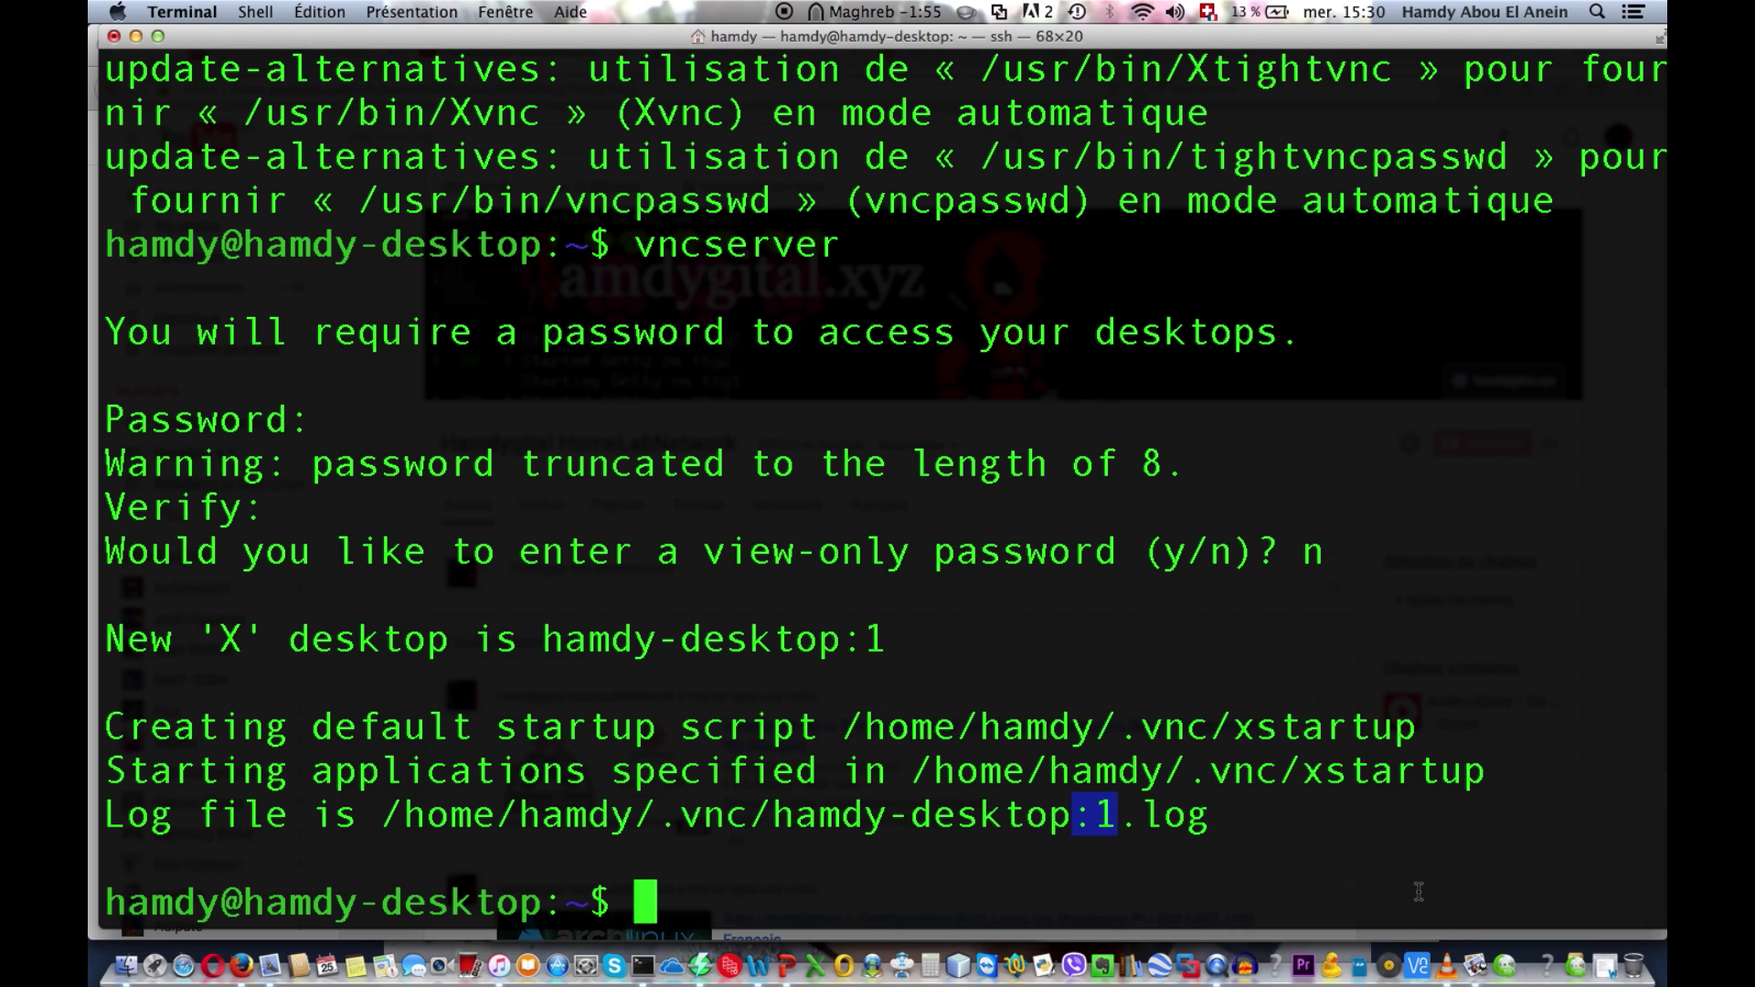
left_click(1415, 969)
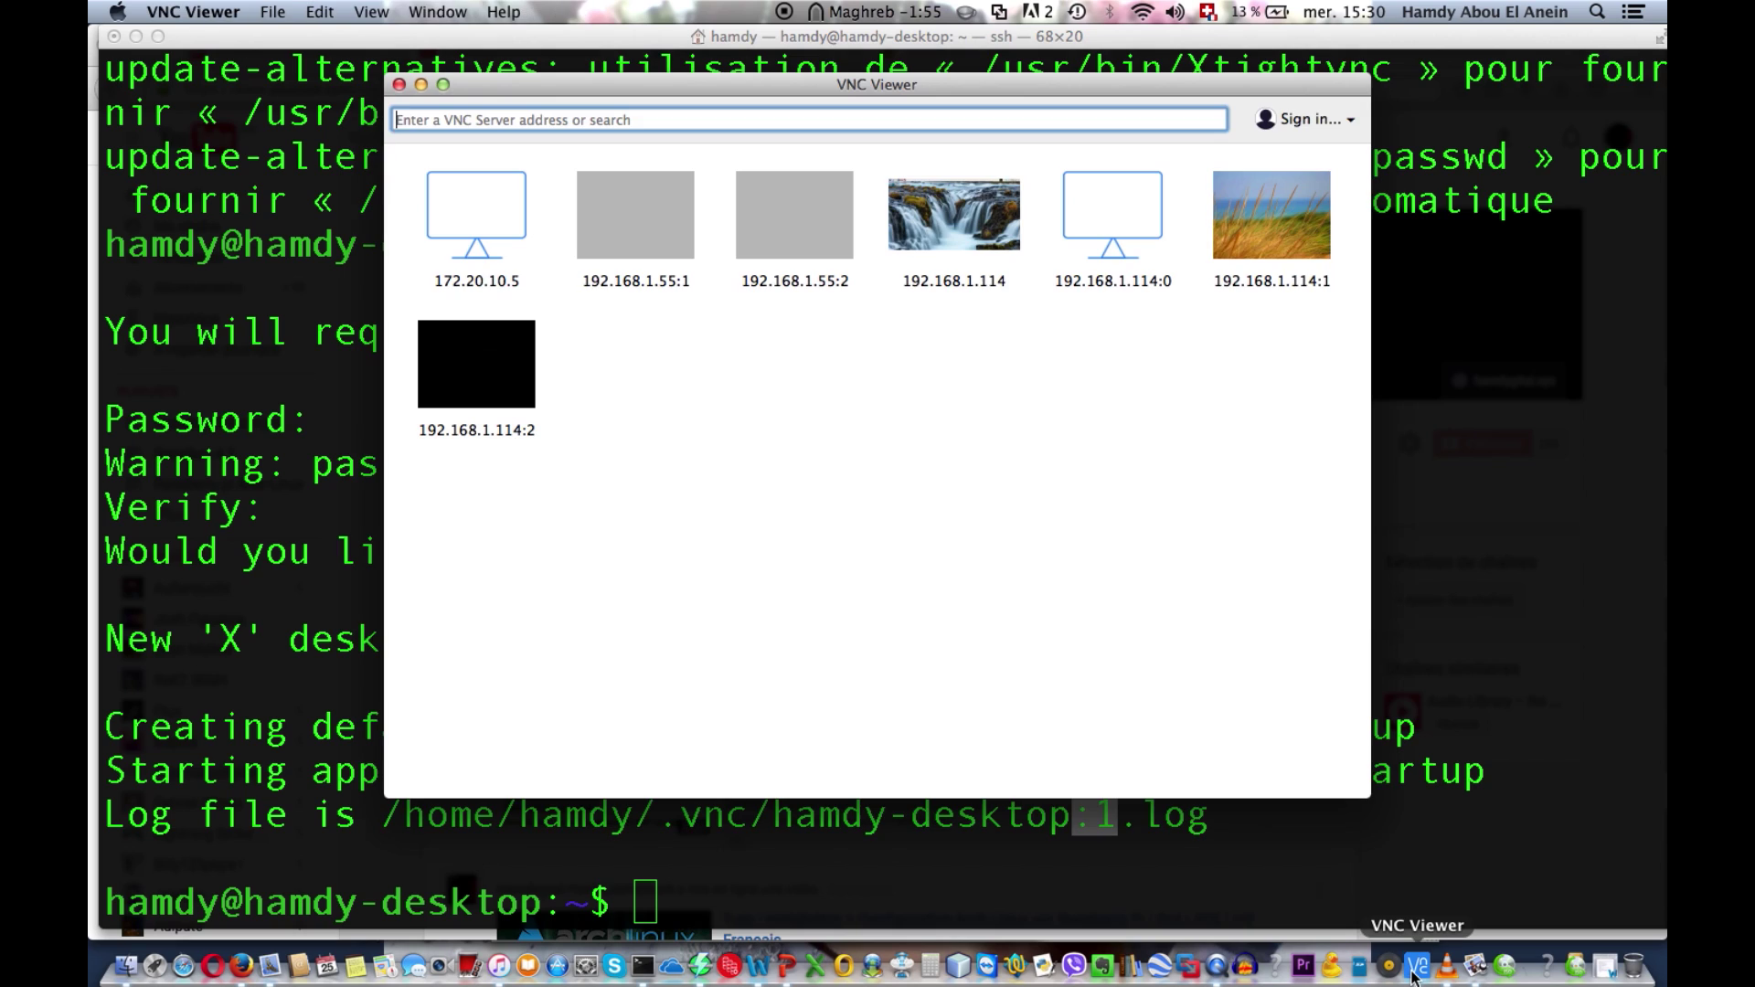
double_click(1282, 233)
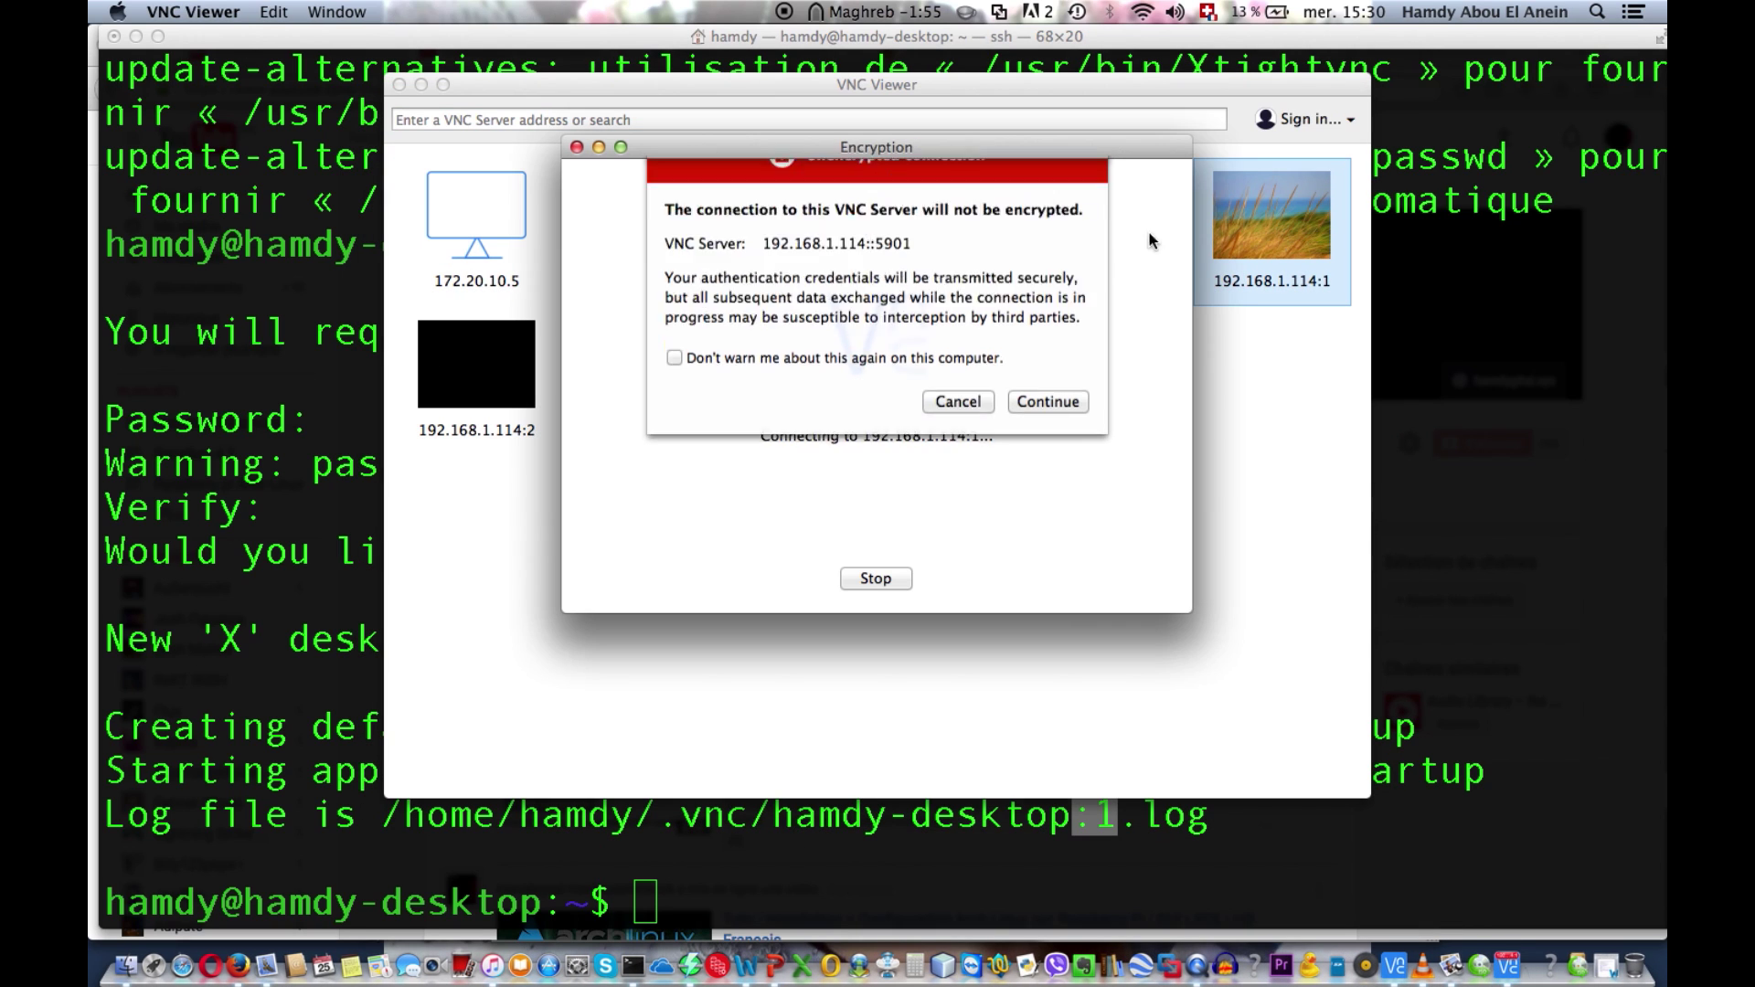
left_click(1035, 430)
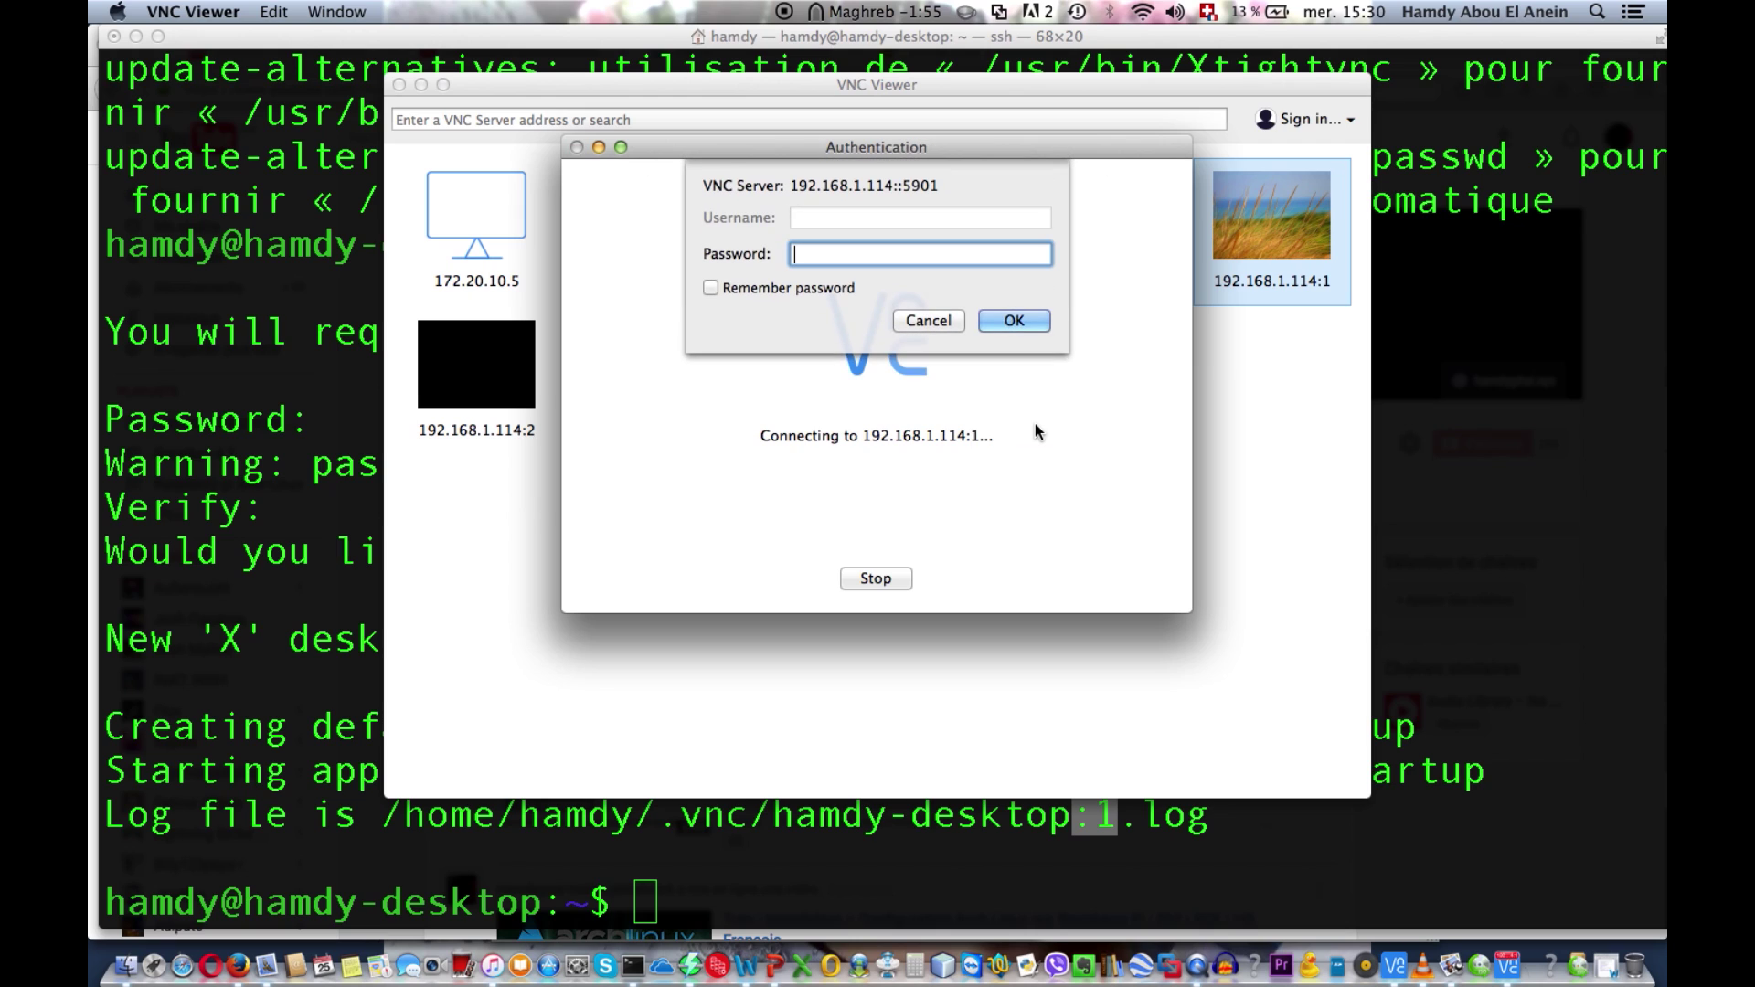
type("••••••")
left_click(1022, 320)
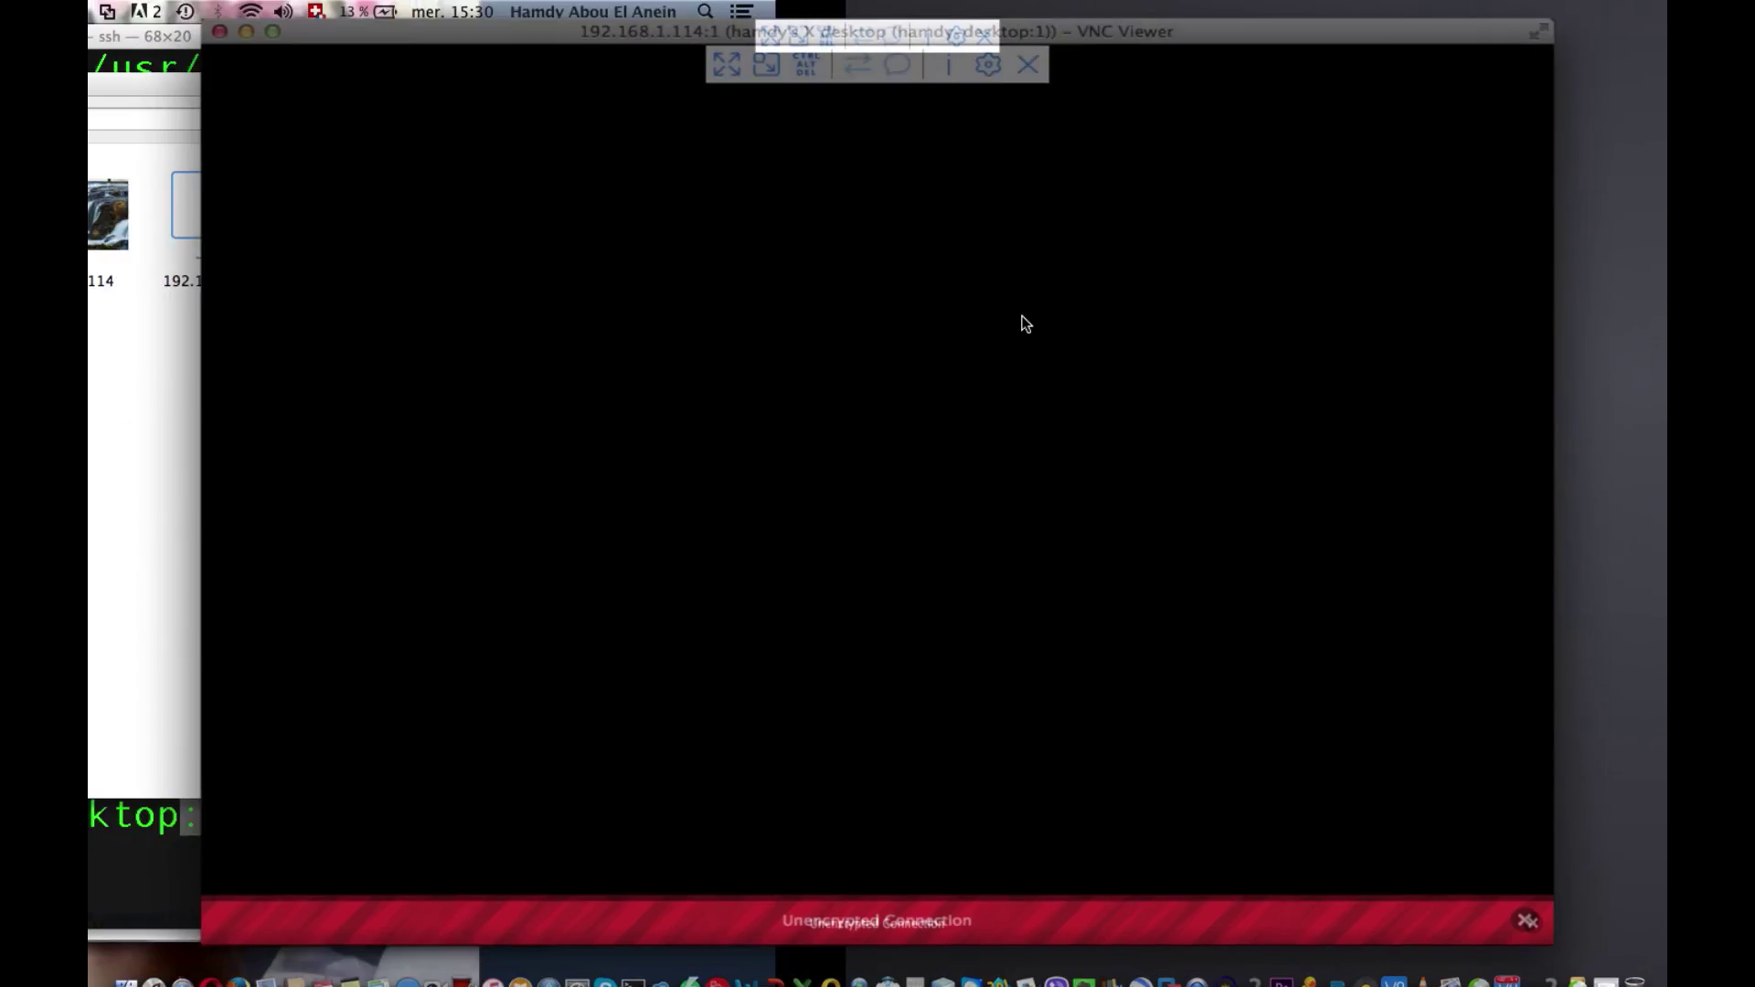